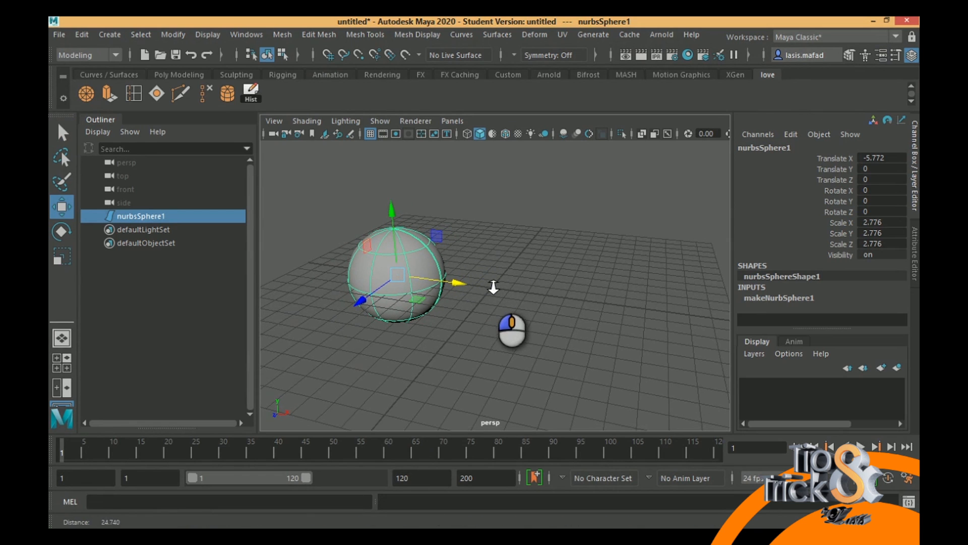
- Create a polygon sphere at the origin beside the existing NURBS sphere
left_click(177, 37)
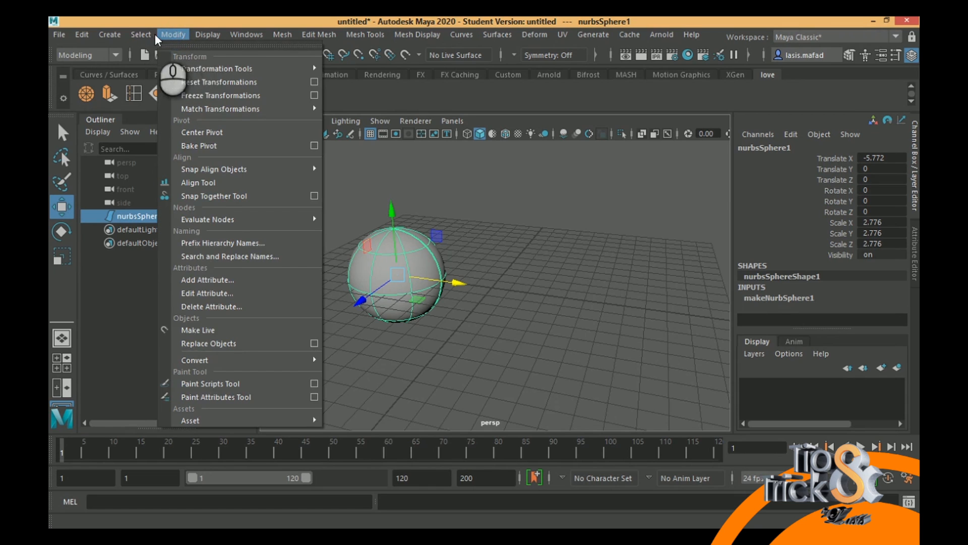
left_click(149, 34)
left_click(110, 34)
left_click(110, 35)
mouse_move(126, 70)
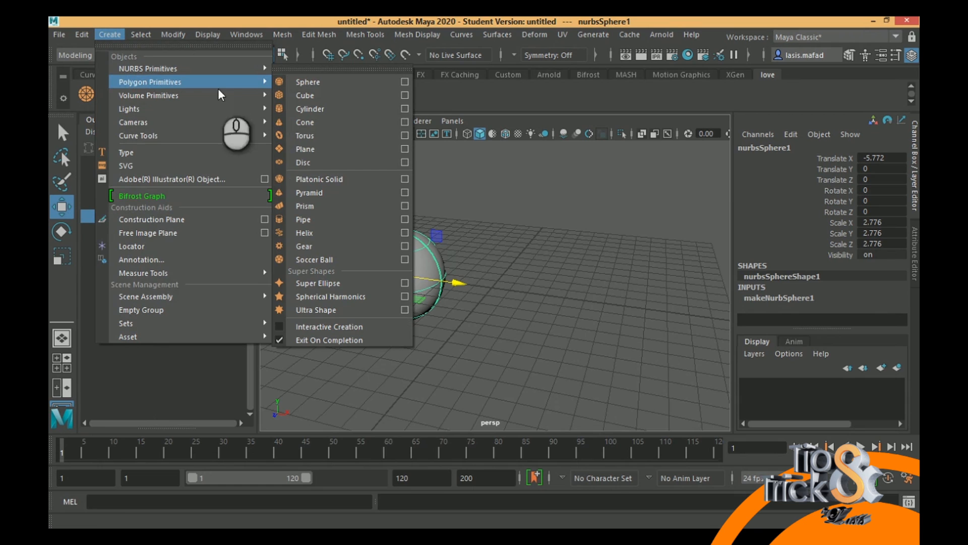
left_click(307, 83)
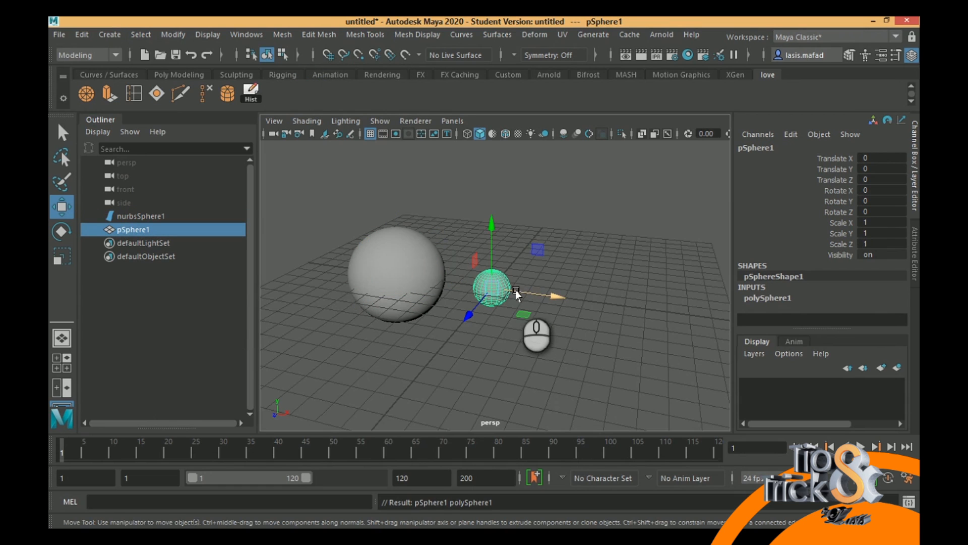
- Scale the polygon sphere uniformly to about 2.92 and move it along X to about 2.43
key("r")
left_click_drag(497, 292, 594, 301)
key("w")
key("r")
left_click_drag(536, 297, 487, 285)
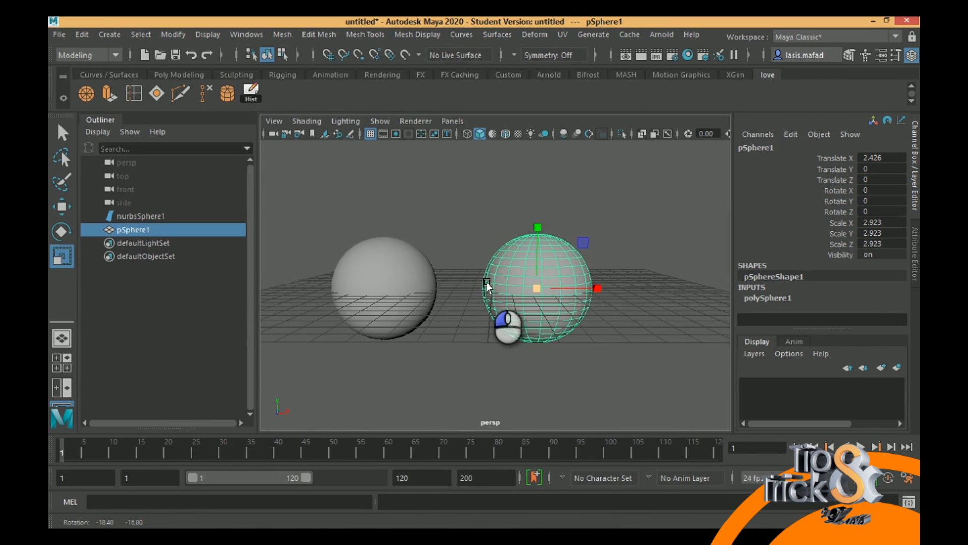
- Compare the wireframes of both spheres and examine the component modes offered for the NURBS sphere
left_click(406, 282)
left_click(558, 280)
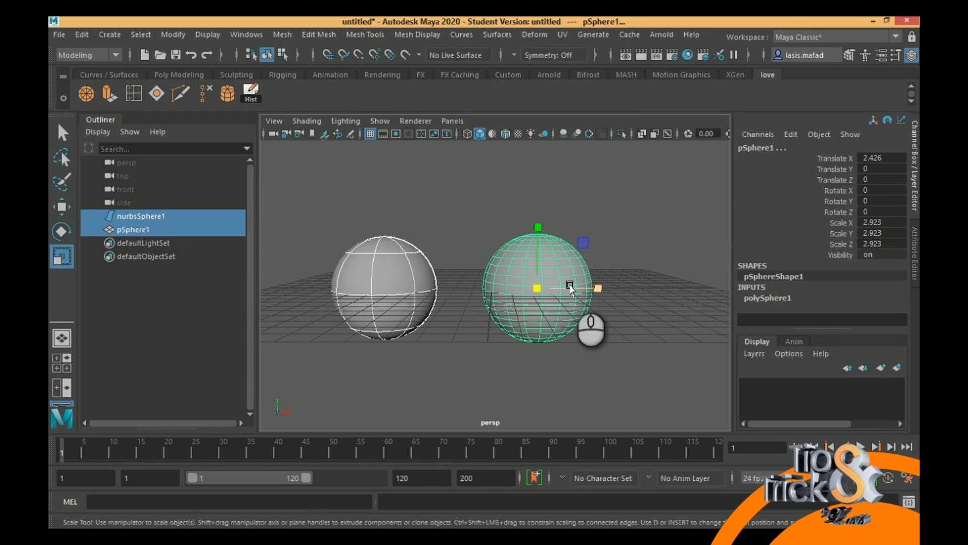
left_click(408, 271)
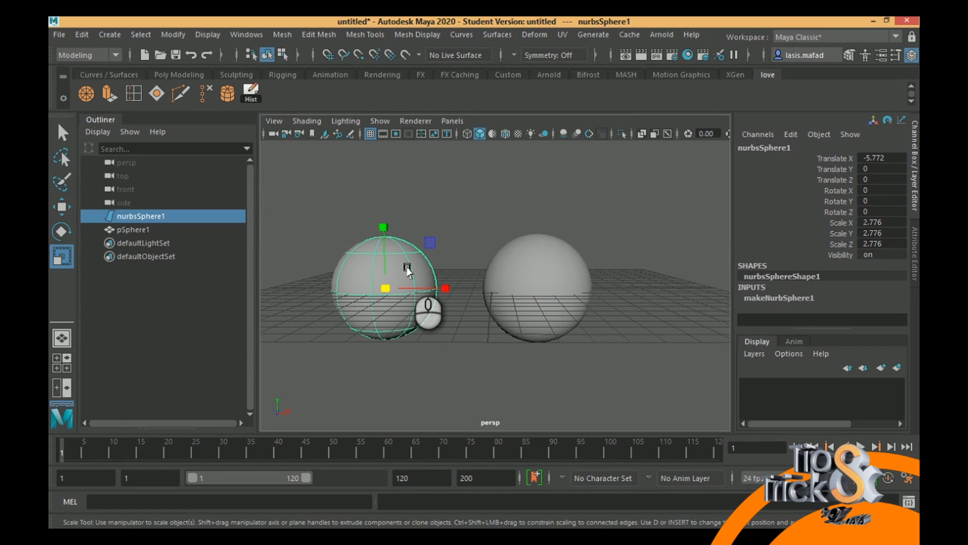
right_click_drag(409, 272, 409, 173)
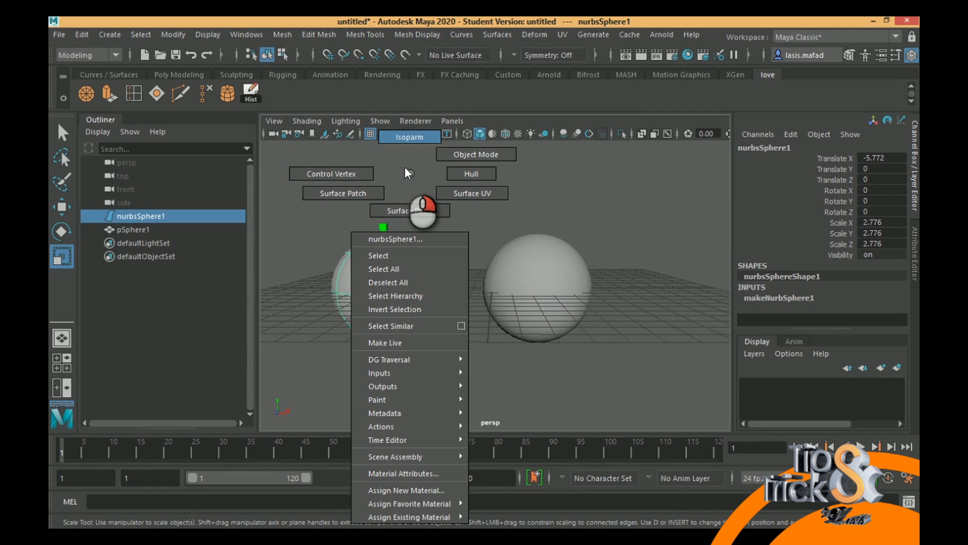
mouse_move(405, 168)
right_mouse_down()
mouse_move(415, 139)
mouse_move(467, 175)
mouse_move(463, 195)
mouse_move(426, 211)
mouse_move(343, 199)
mouse_move(328, 175)
mouse_move(411, 179)
right_mouse_up()
- Select the polygon sphere and switch it to face component selection
left_click(538, 276)
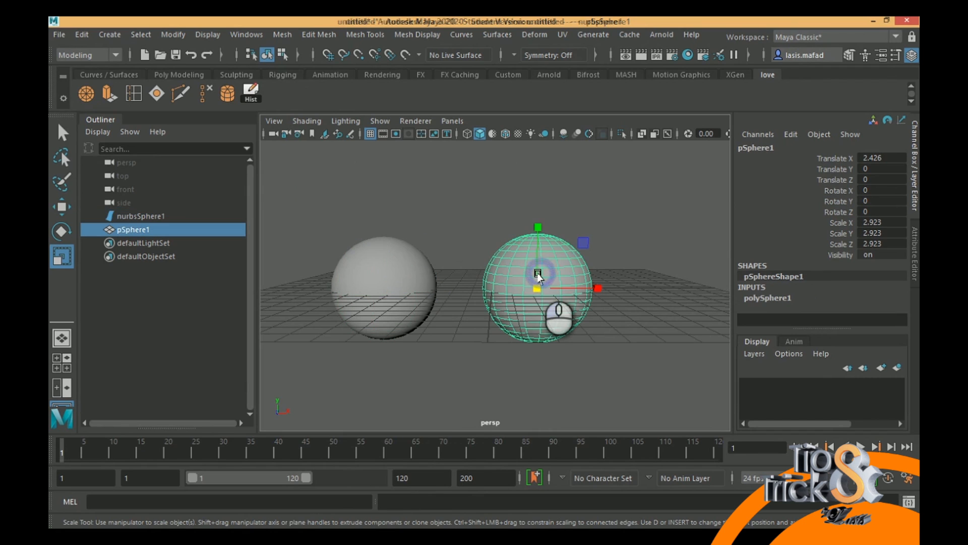
right_click_drag(558, 256, 591, 188)
mouse_move(537, 147)
right_mouse_down()
mouse_move(553, 194)
mouse_move(485, 163)
mouse_move(491, 169)
mouse_move(476, 144)
mouse_move(539, 152)
right_mouse_up()
right_click_drag(538, 242, 539, 185)
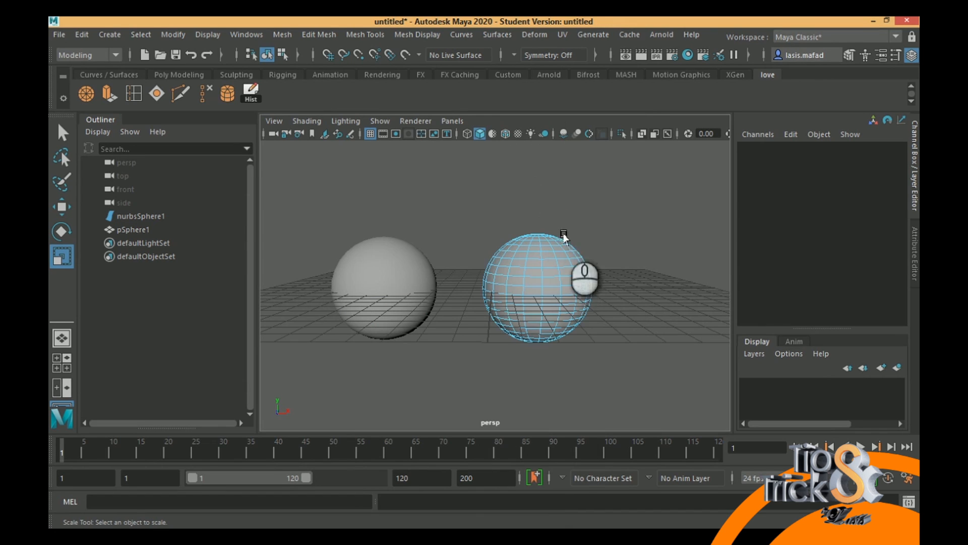
- Select neighbouring faces on the upper right side of the polygon sphere and pull them outward along X to about 7.4
left_click(572, 250)
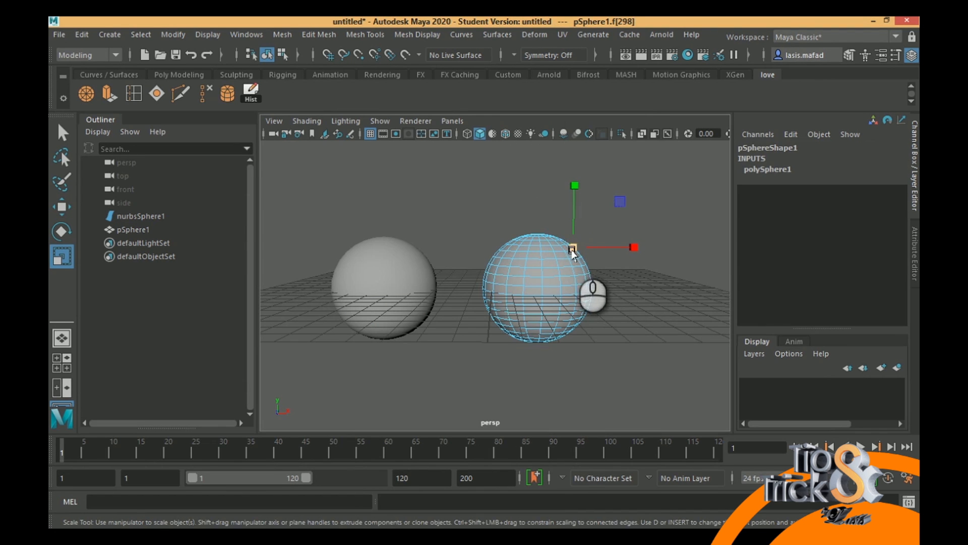
mouse_move(571, 248)
left_mouse_down()
mouse_move(580, 250)
mouse_move(565, 250)
left_mouse_up()
key("ctrl+z")
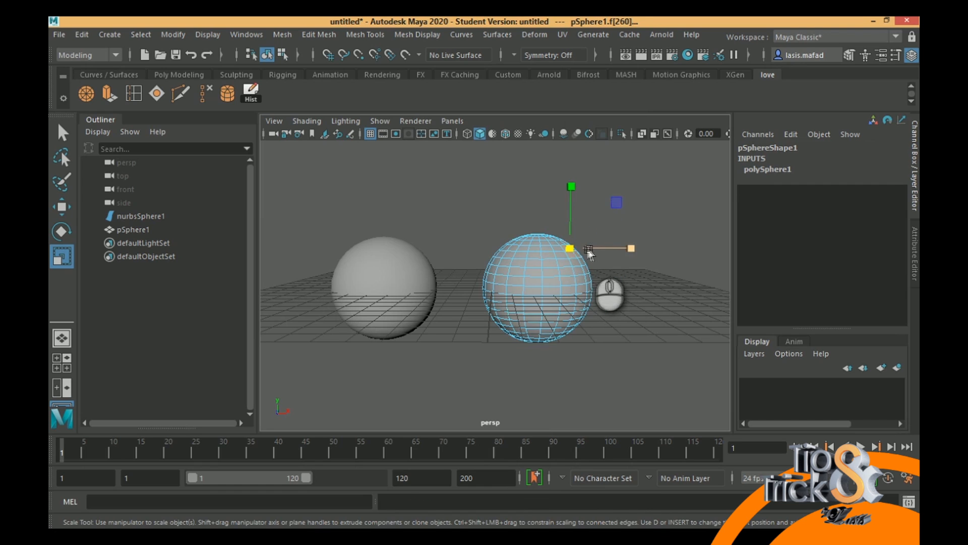
key("w")
left_click_drag(637, 247, 696, 245)
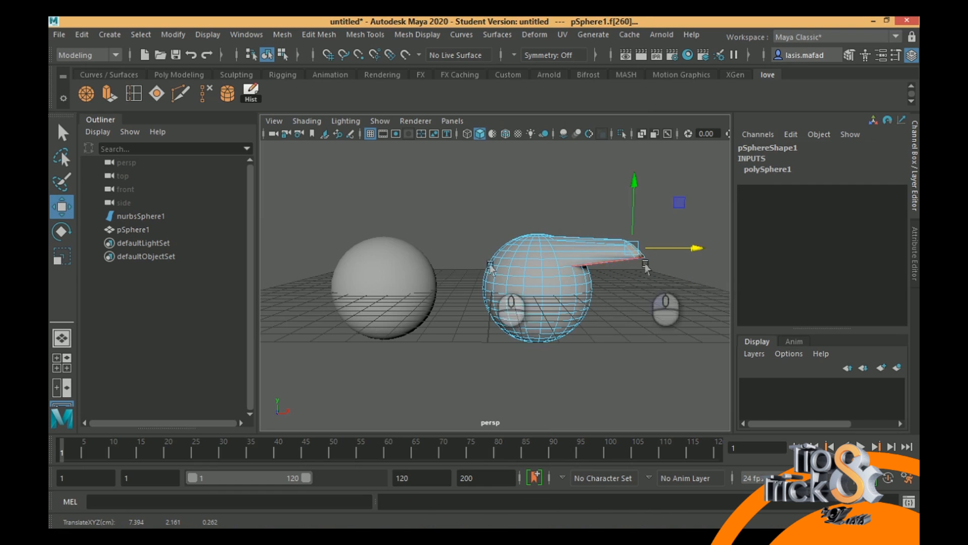
- Select the NURBS sphere and switch it to hull component selection
left_click(406, 266)
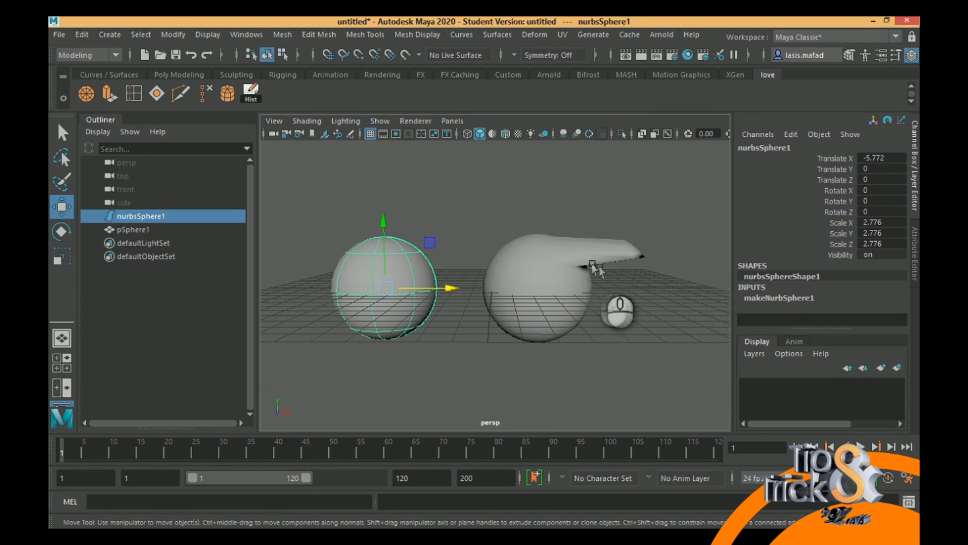
mouse_move(612, 257)
left_mouse_down("alt")
mouse_move(627, 260)
mouse_move(598, 260)
mouse_move(629, 256)
left_mouse_up("alt")
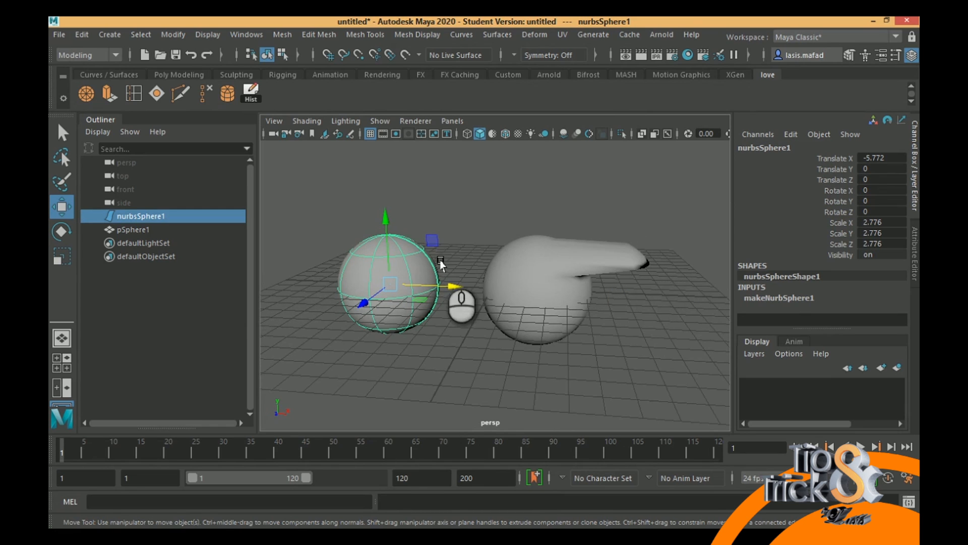
right_click(394, 257)
right_click_drag(394, 257, 443, 172)
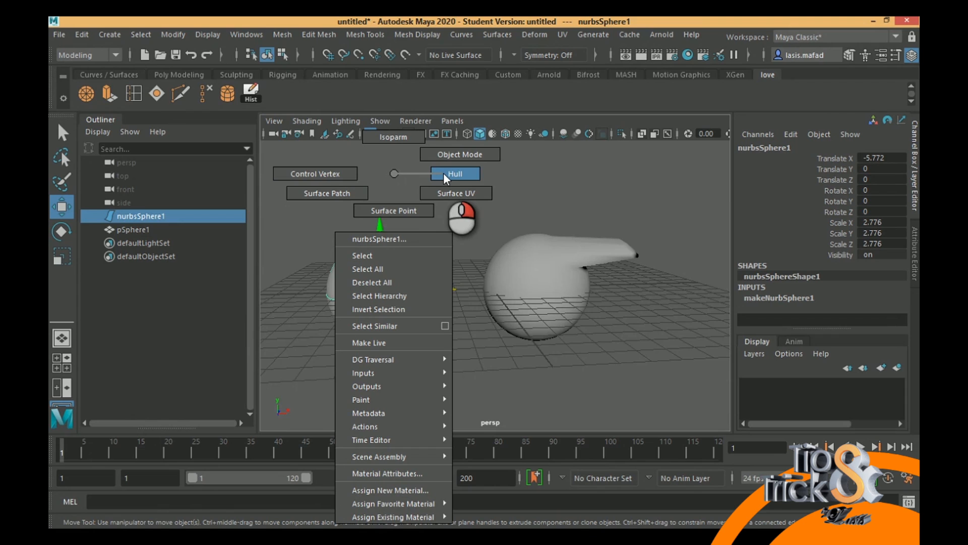
right_click_drag(443, 172, 443, 177)
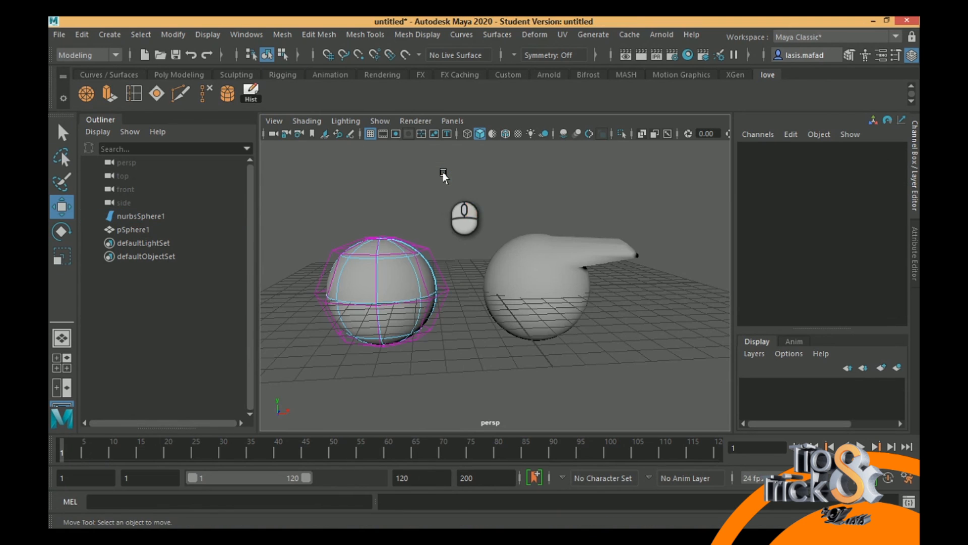
- Try scaling the upper horizontal hull row of the NURBS sphere, and undo it
left_click(388, 254)
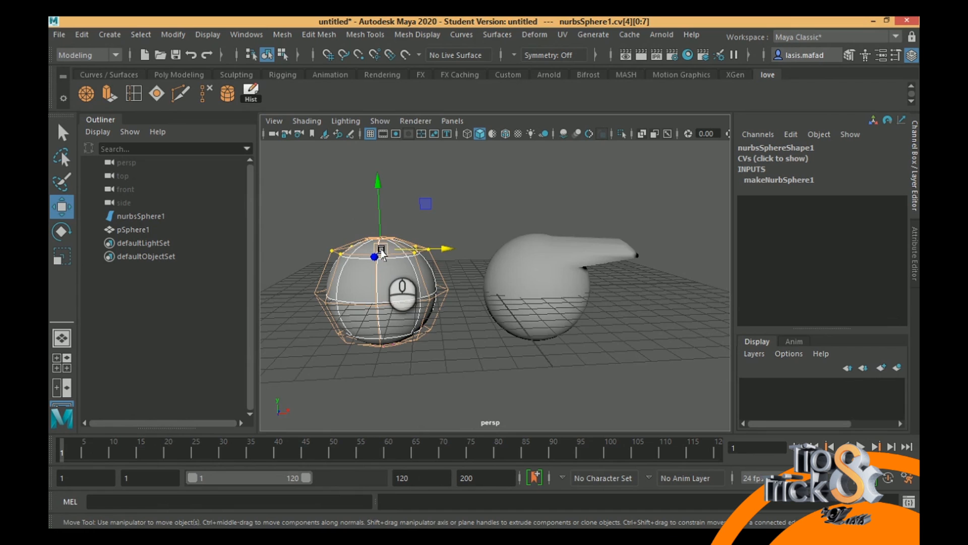
key("r")
left_click_drag(383, 252, 409, 246)
key("ctrl+z")
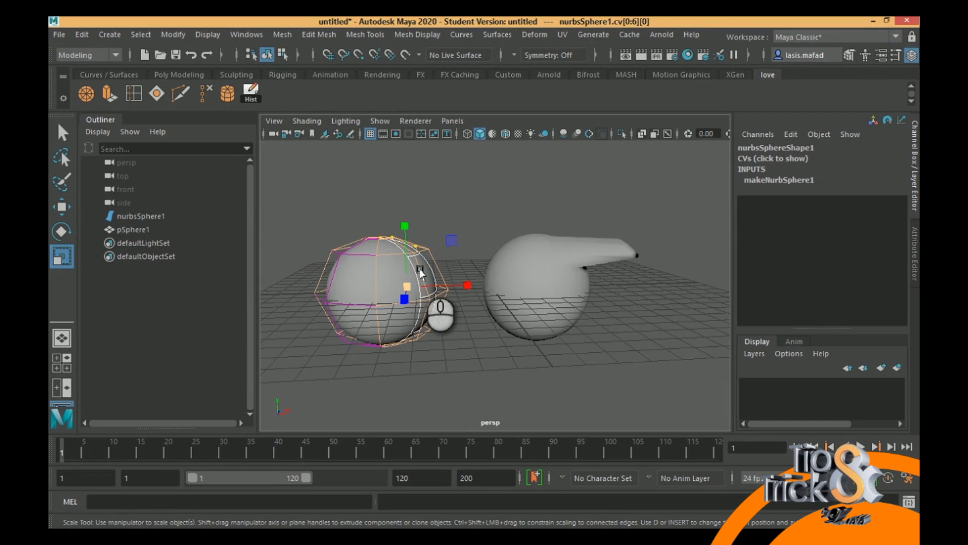
- Try moving a vertical hull row of the NURBS sphere about 1.04 along X, and undo it
left_click(419, 273)
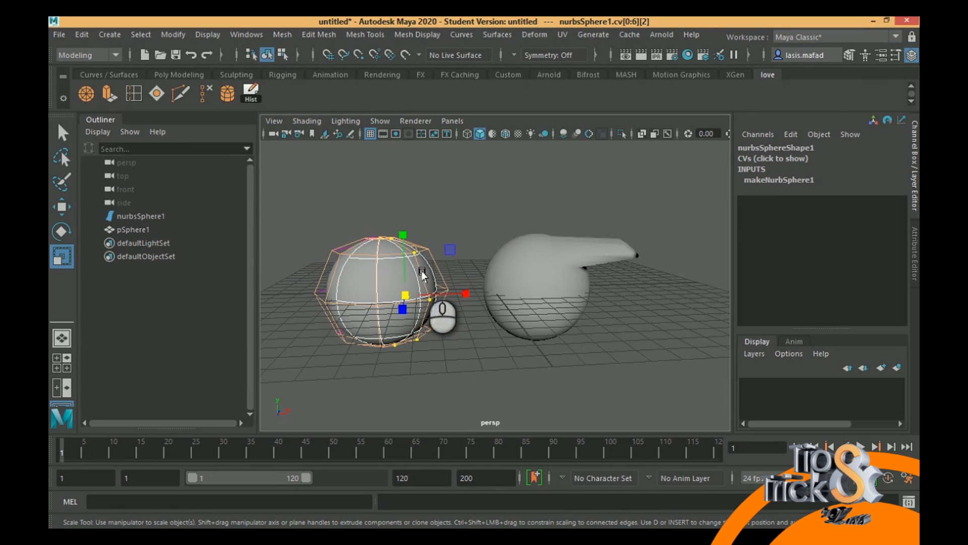
key("w")
left_click_drag(461, 298, 487, 311)
key("ctrl+z")
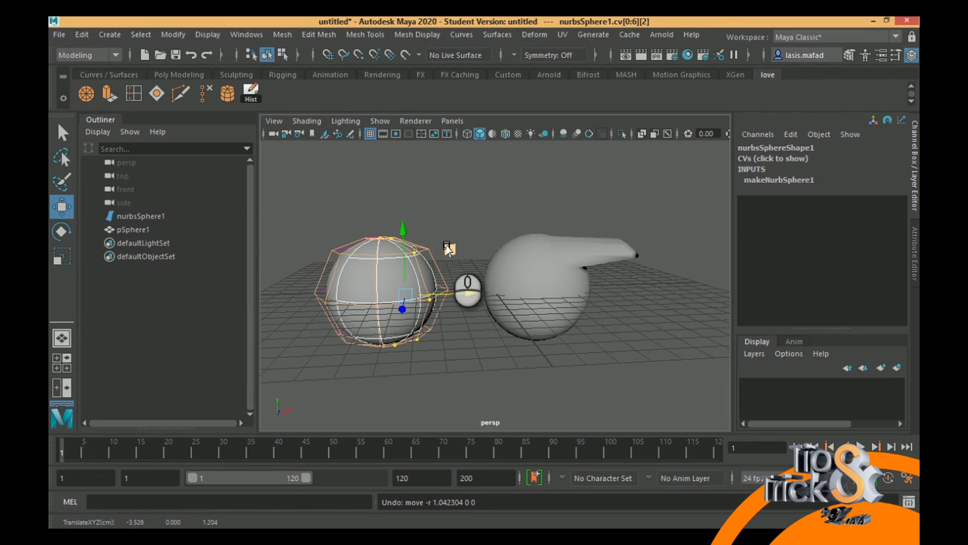
- Try out the Surface UV and Surface Point selection modes on the NURBS sphere
right_click_drag(392, 173, 452, 192)
left_click(391, 258)
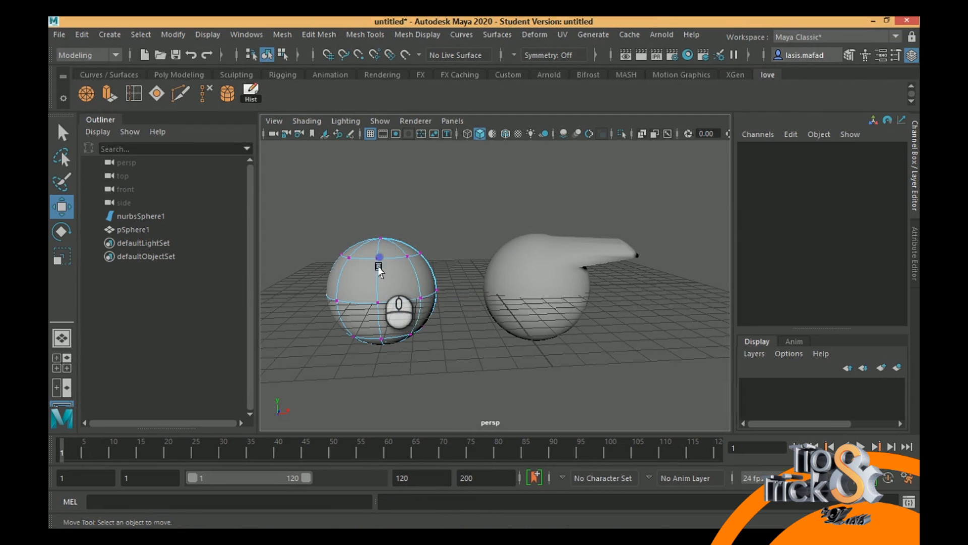
left_click_drag(425, 235, 425, 275)
right_click_drag(388, 255, 393, 211)
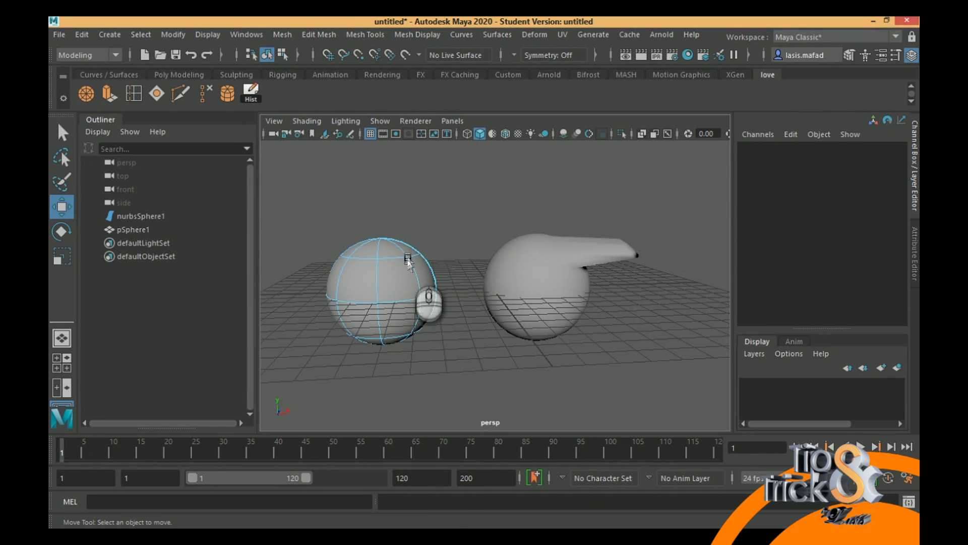
left_click(409, 257)
- Try out Surface Patch selection on the NURBS sphere by selecting patches, and clear the selection
right_click_drag(408, 256, 354, 199)
left_click(397, 277)
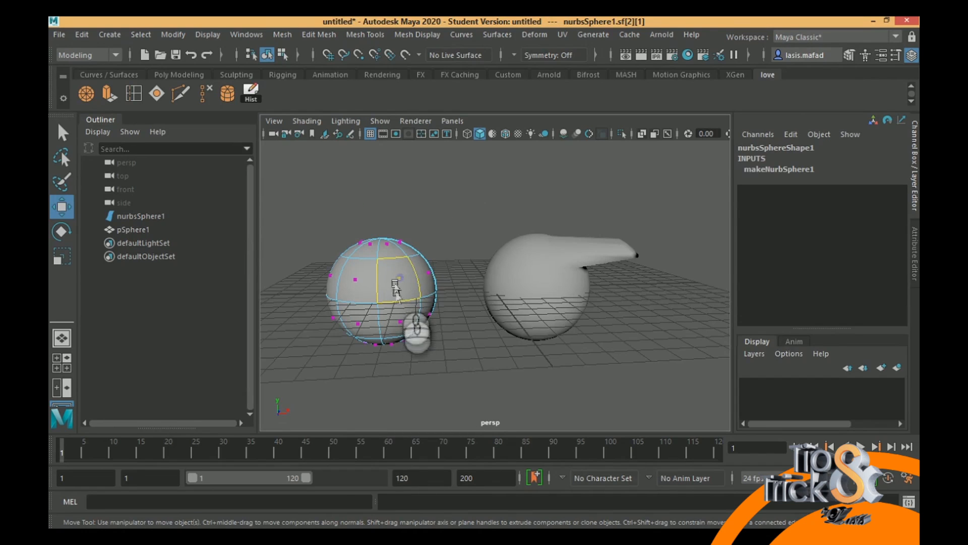
left_click(443, 272)
left_click(443, 273)
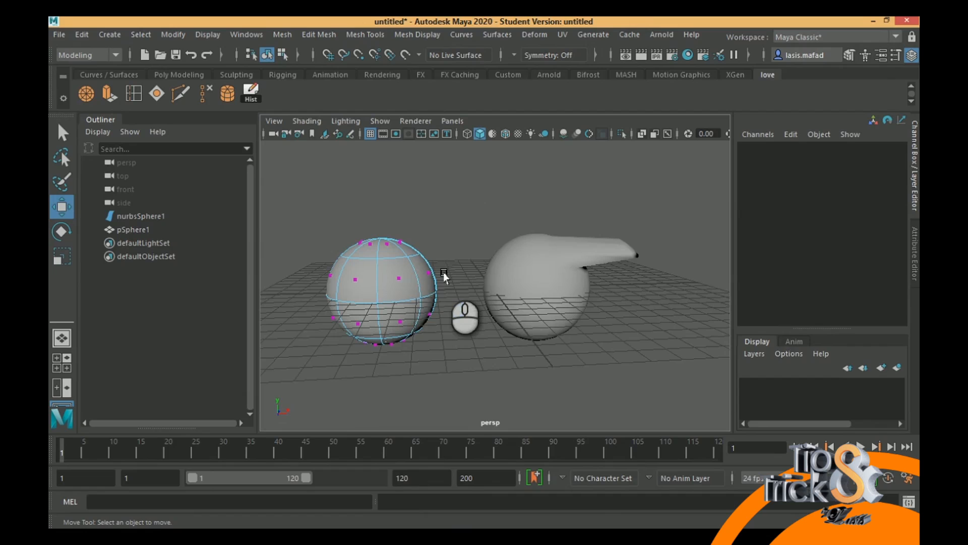
- Switch the NURBS sphere to control vertex selection and pull the upper right vertices outward along X to about 0.87
right_click_drag(395, 264, 334, 173)
left_click_drag(441, 224, 406, 261)
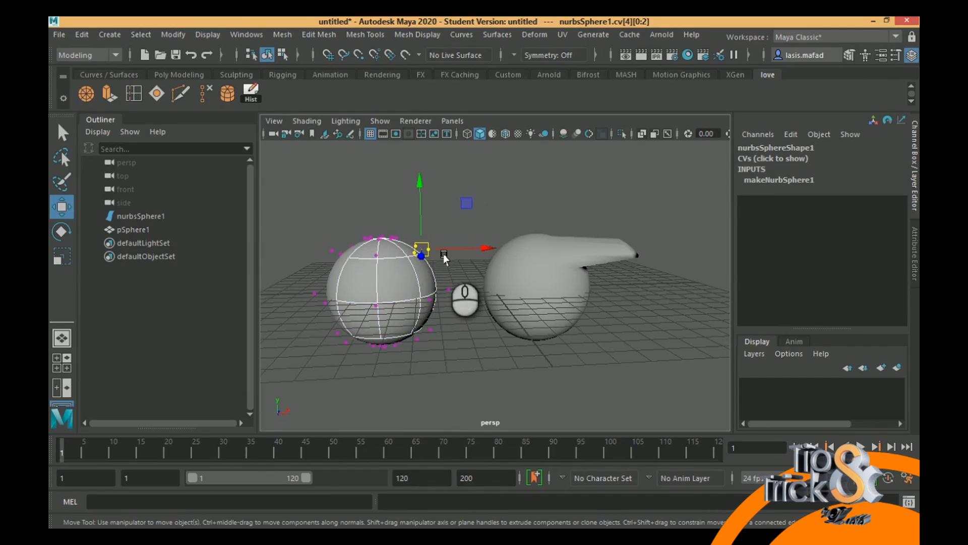
right_click_drag(406, 272, 408, 173)
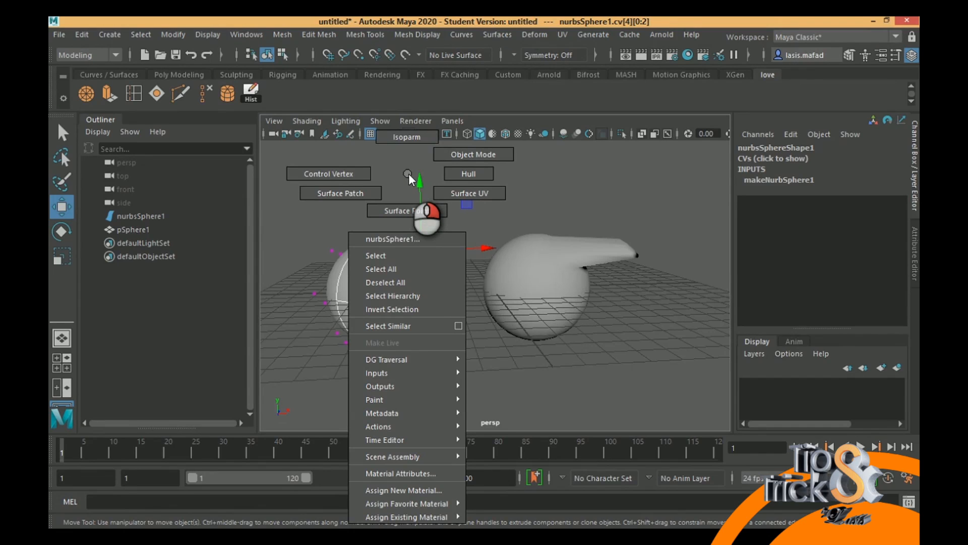
right_click_drag(408, 174, 409, 174)
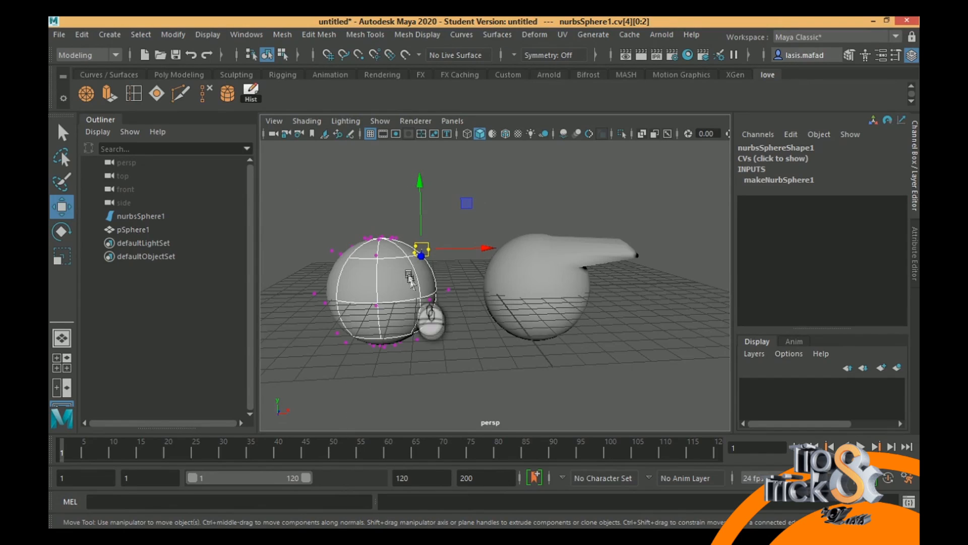
left_click_drag(481, 249, 568, 258)
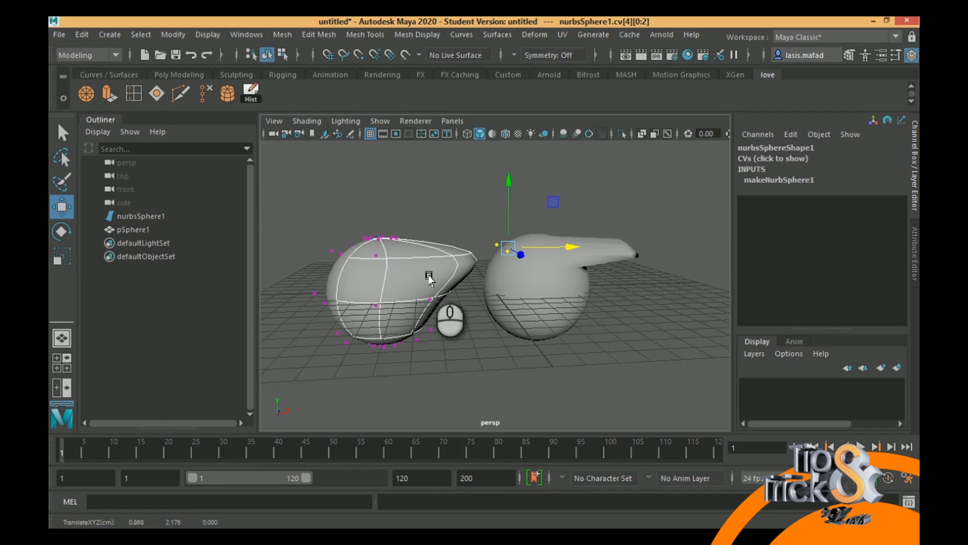
- Delete the deformed polygon sphere and the deformed NURBS sphere from the scene
left_click(563, 278)
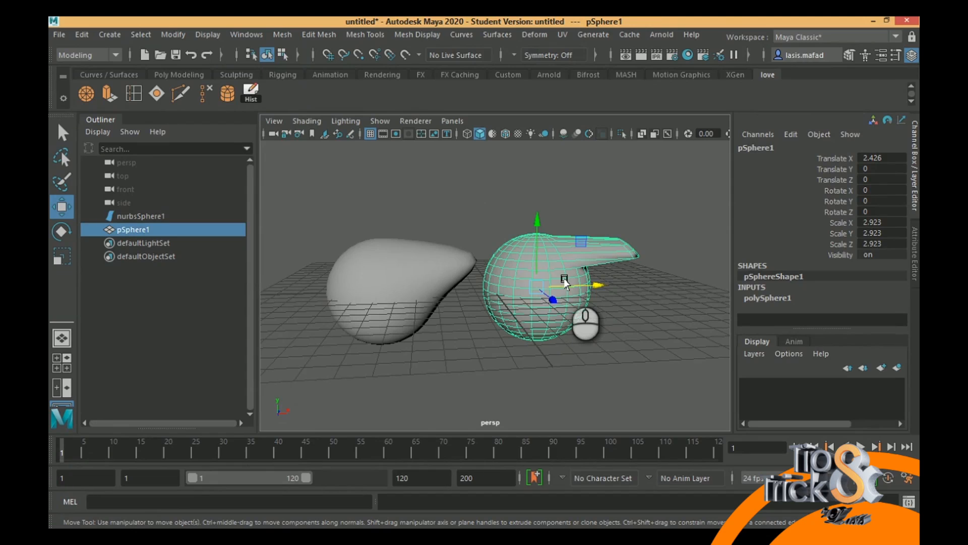
key("Delete")
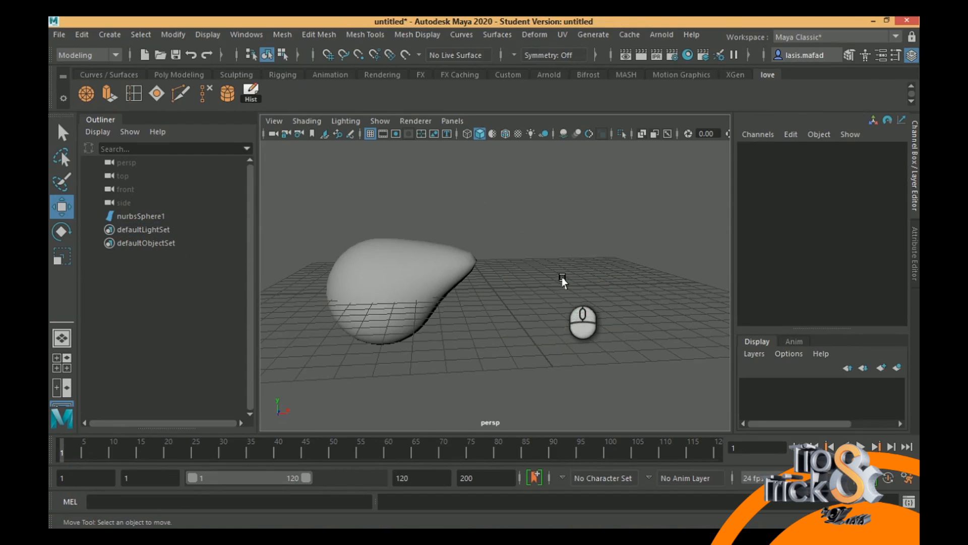
left_click(422, 285)
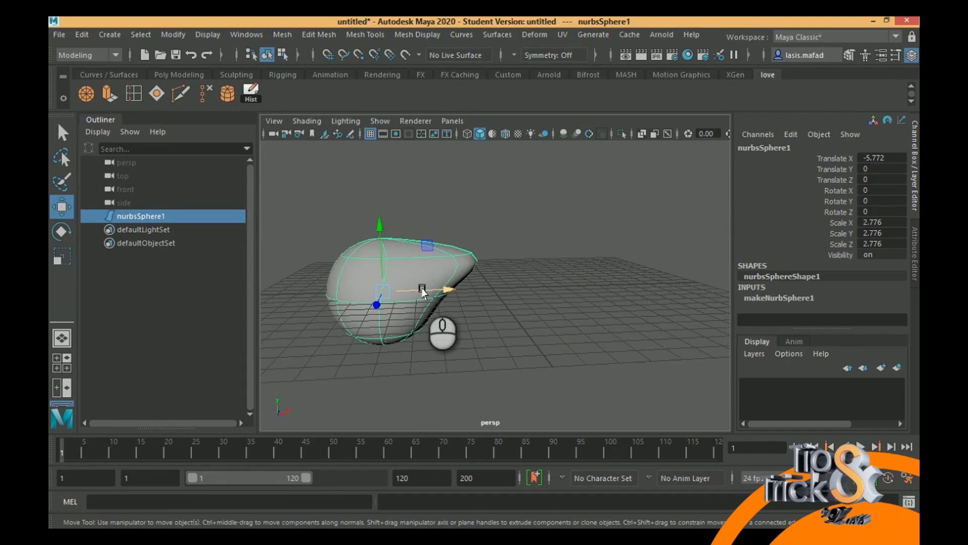
key("Delete")
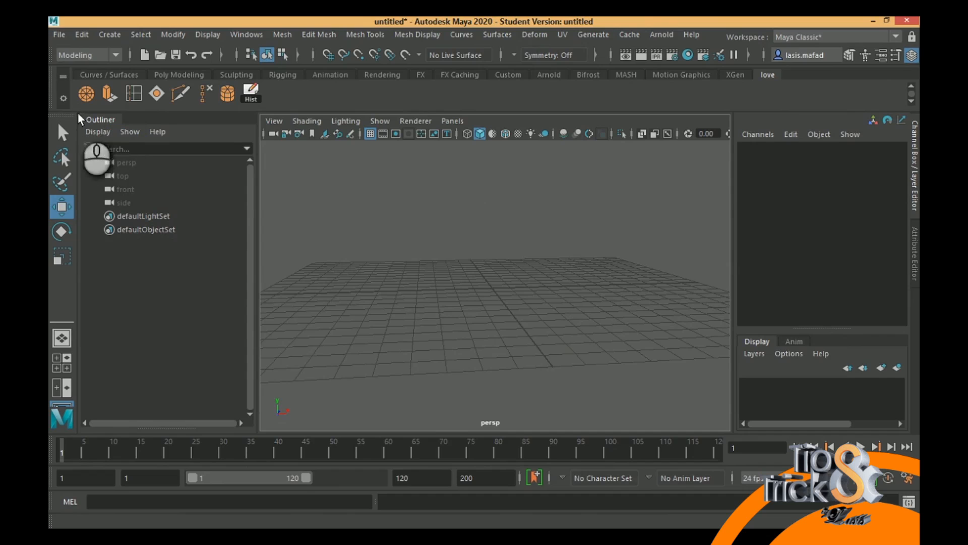
- Create a new NURBS sphere at the origin
left_click_drag(599, 272, 573, 291, "alt")
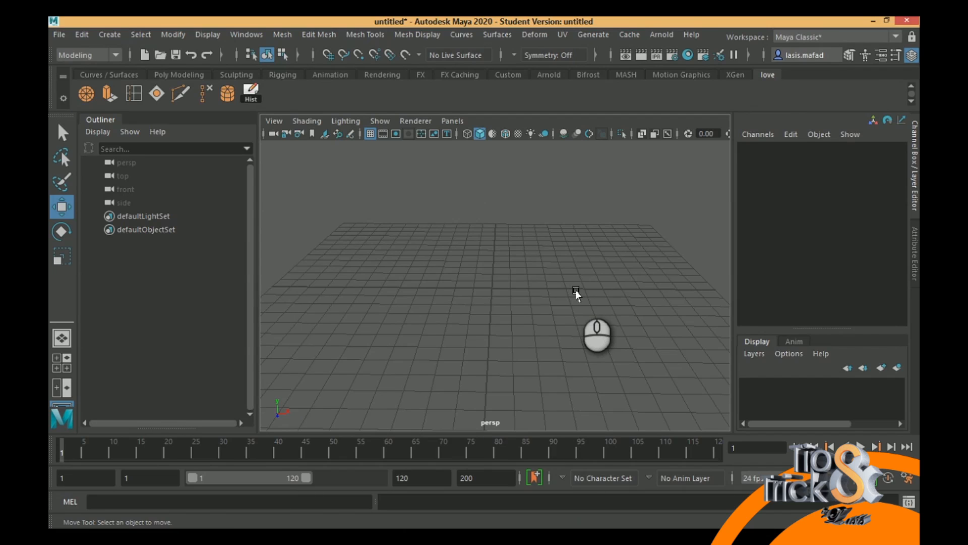
left_click(113, 38)
mouse_move(130, 68)
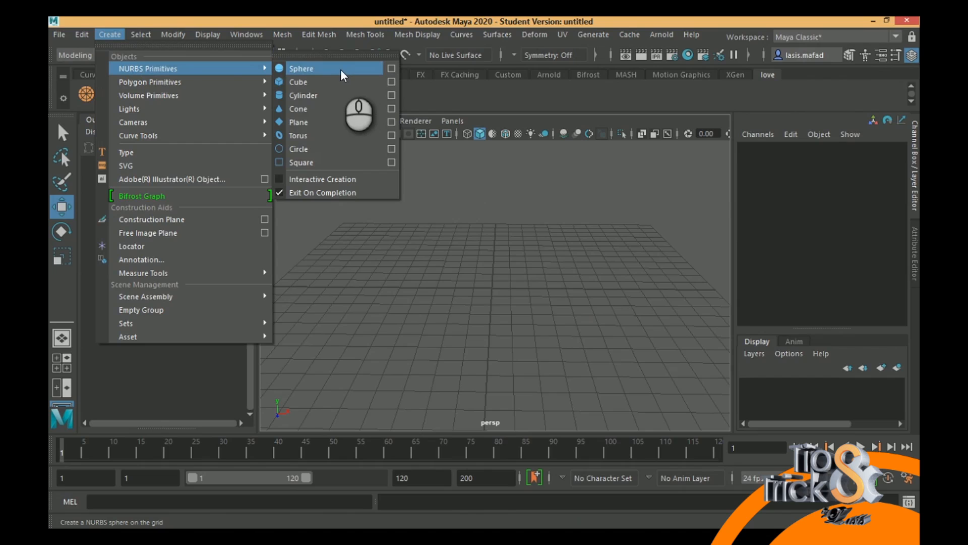
left_click(340, 68)
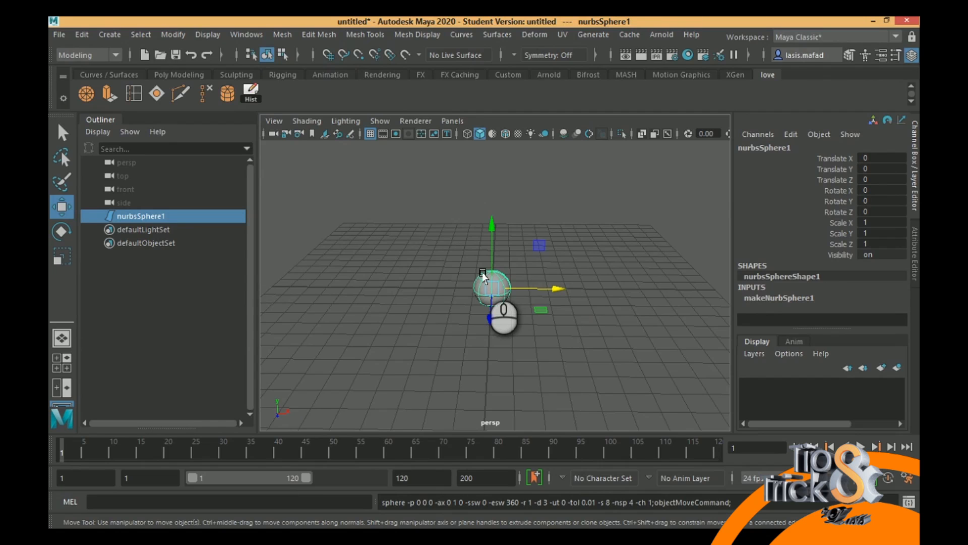
- Expand the NURBS sphere's creation inputs and reduce its Sections to 1
right_click_drag(492, 273, 531, 353, "alt")
left_click_drag(531, 353, 582, 350, "alt")
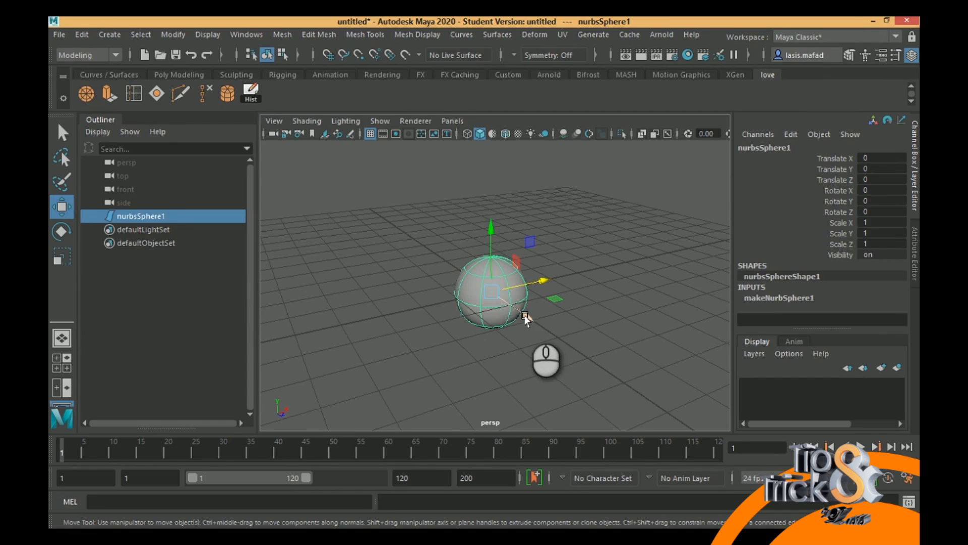
left_click_drag(532, 285, 486, 297, "alt")
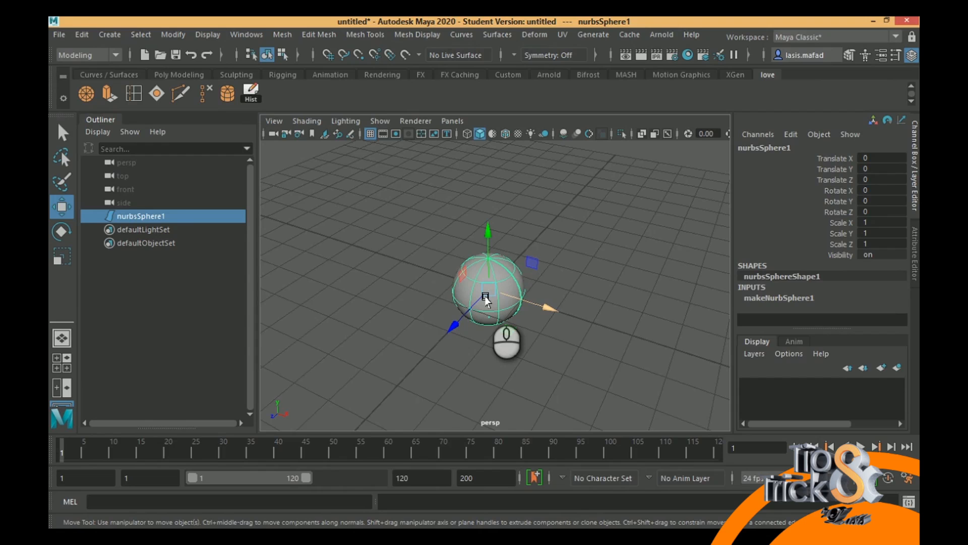
left_click_drag(486, 299, 537, 299, "alt")
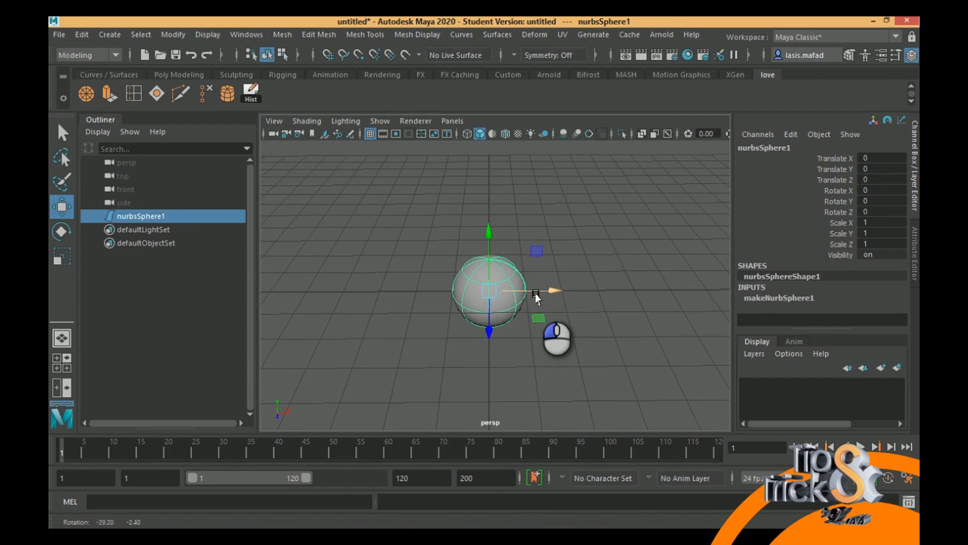
left_click_drag(536, 298, 537, 298, "alt")
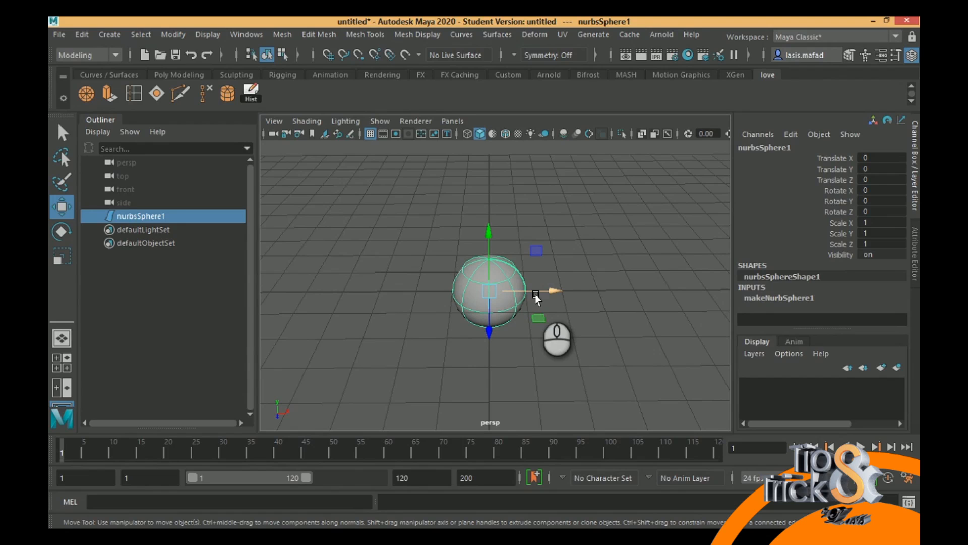
left_click(805, 297)
scroll(857, 283, "down", 3)
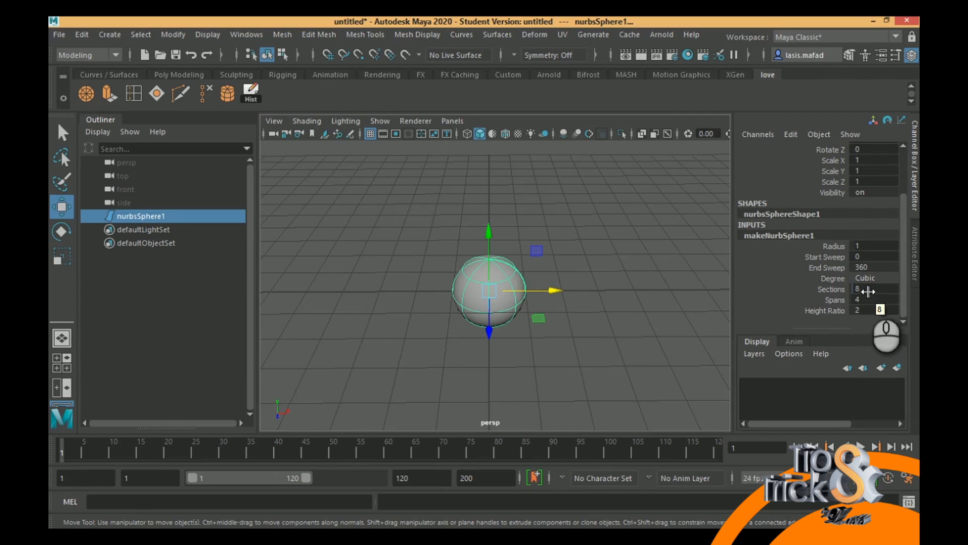
left_click_drag(874, 289, 850, 289)
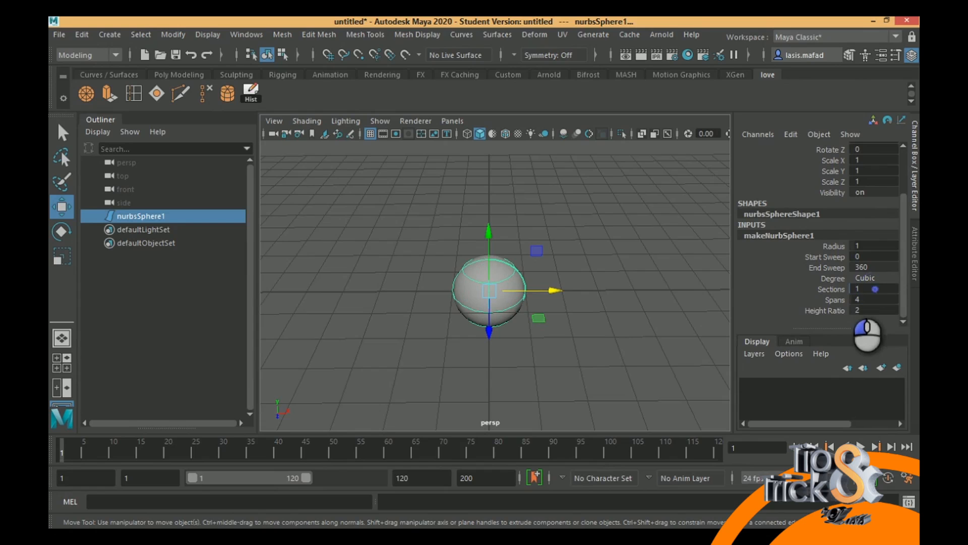
left_click_drag(472, 279, 429, 297, "alt")
- Set the NURBS sphere's Sections to 8 and its Spans to 8
left_click(878, 288)
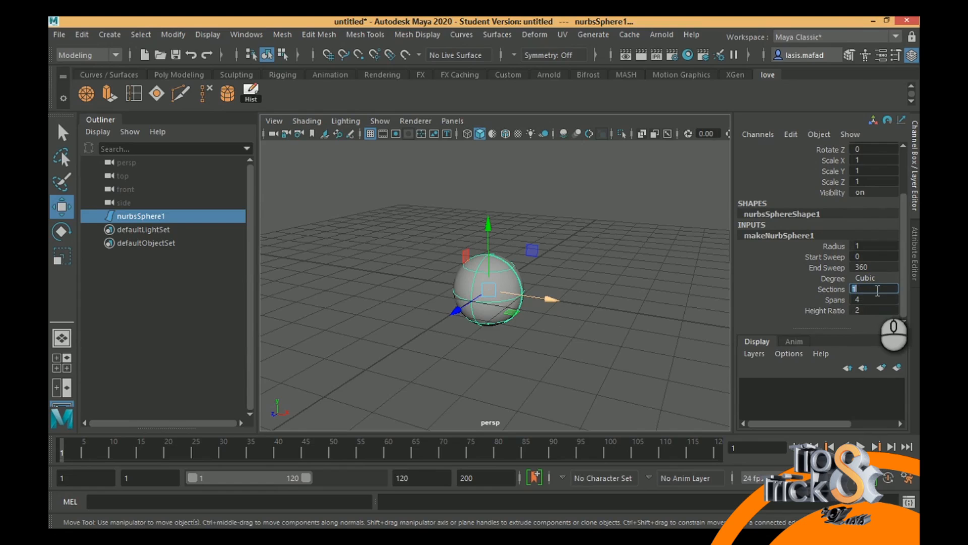
type("8")
key("Return")
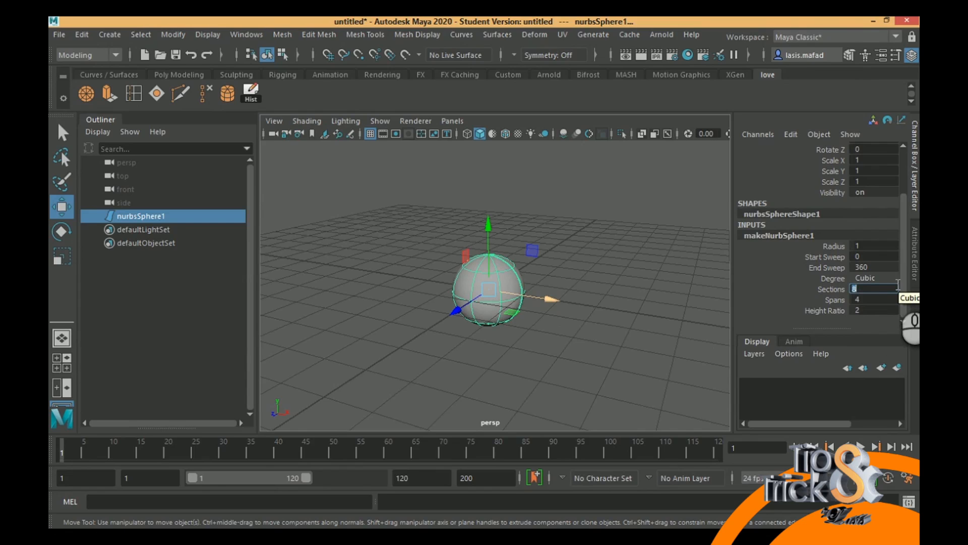
left_click(871, 298)
type("8")
key("Return")
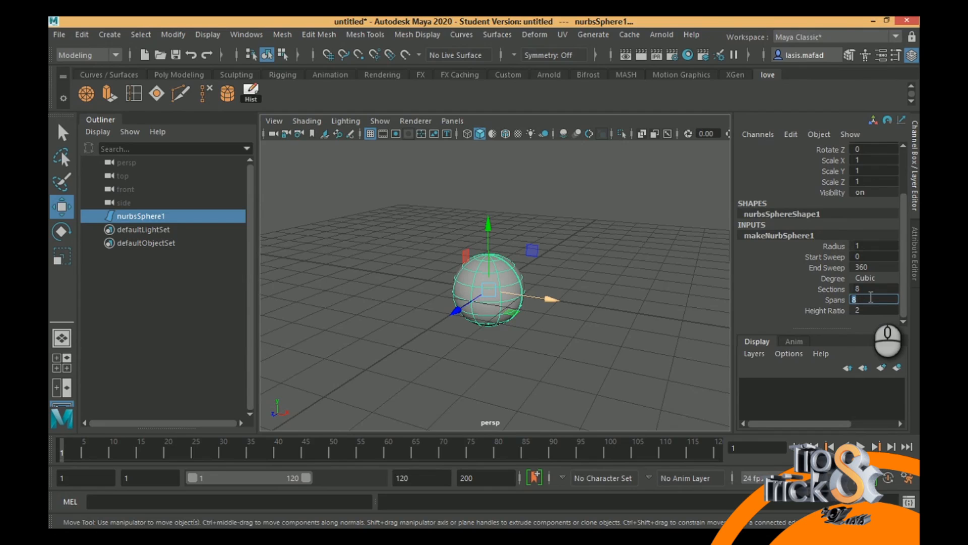
left_click(867, 289)
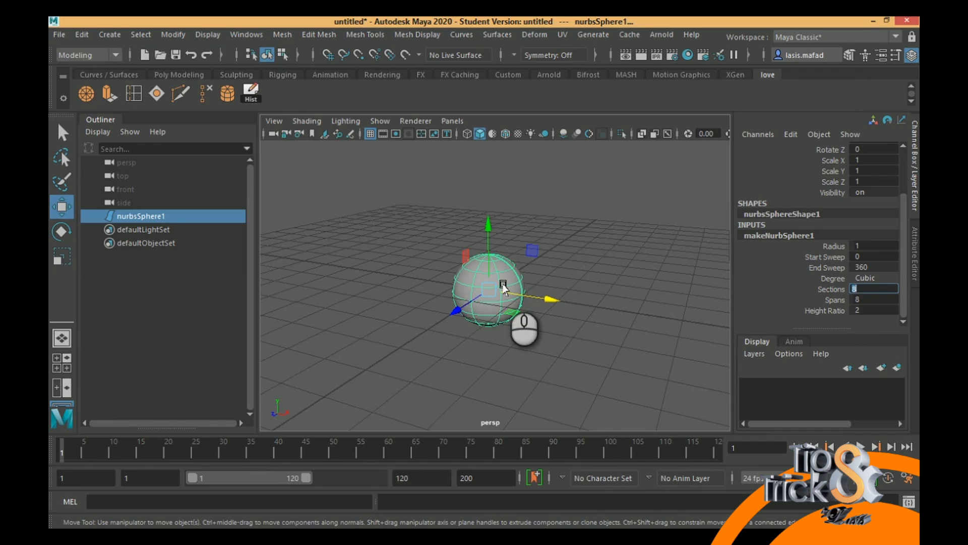
- Set the NURBS sphere's End Sweep to 180 and examine the open half from several angles
scroll(549, 313, "up", 5)
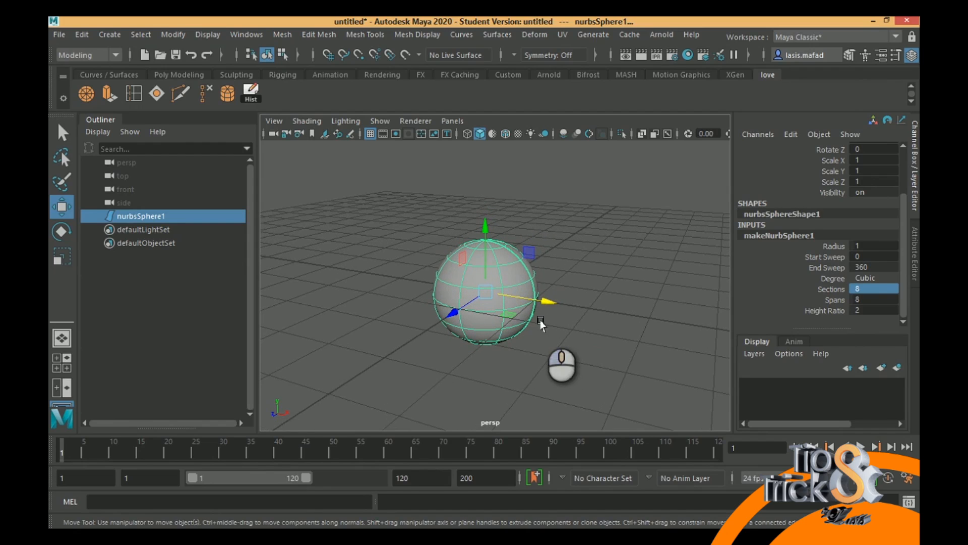
double_click(874, 266)
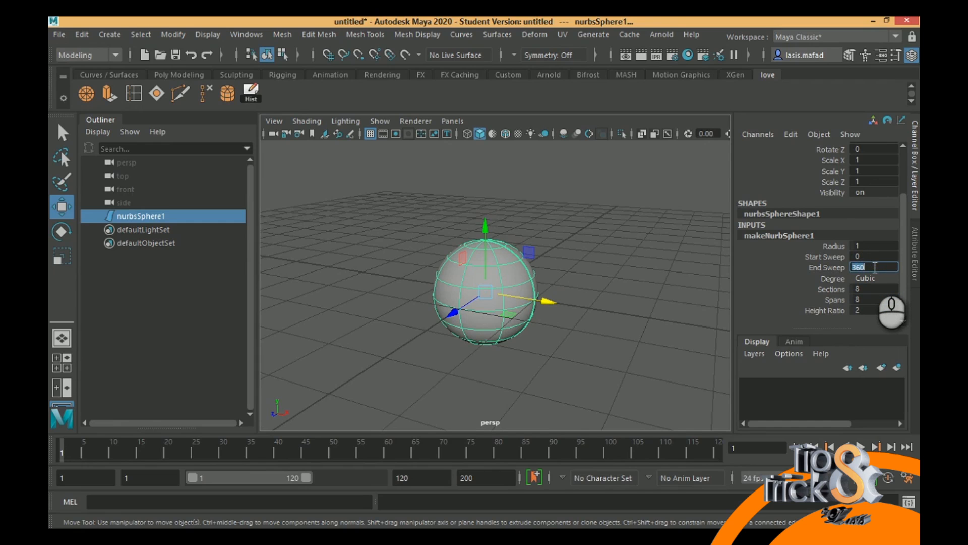
type("180")
key("Return")
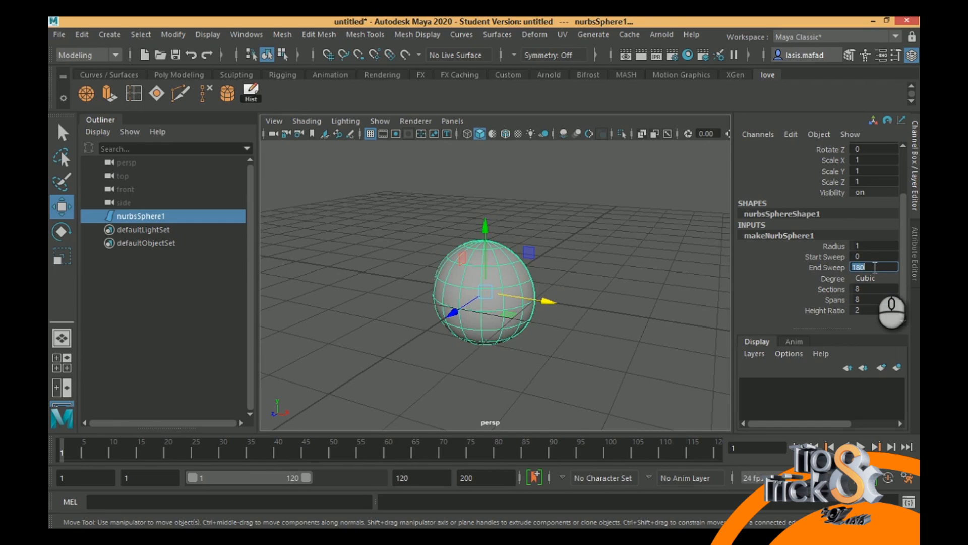
left_click_drag(603, 323, 371, 313, "alt")
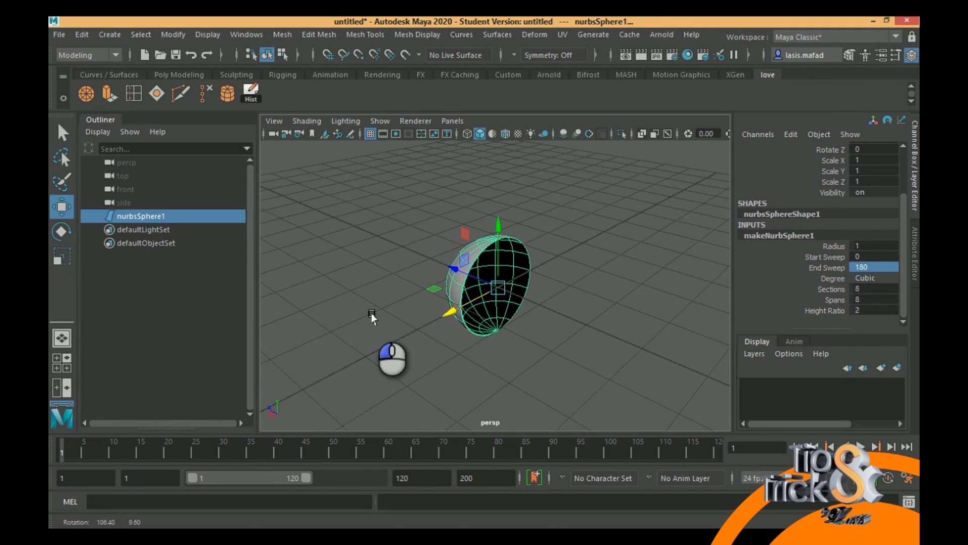
left_click_drag(536, 281, 503, 306, "alt")
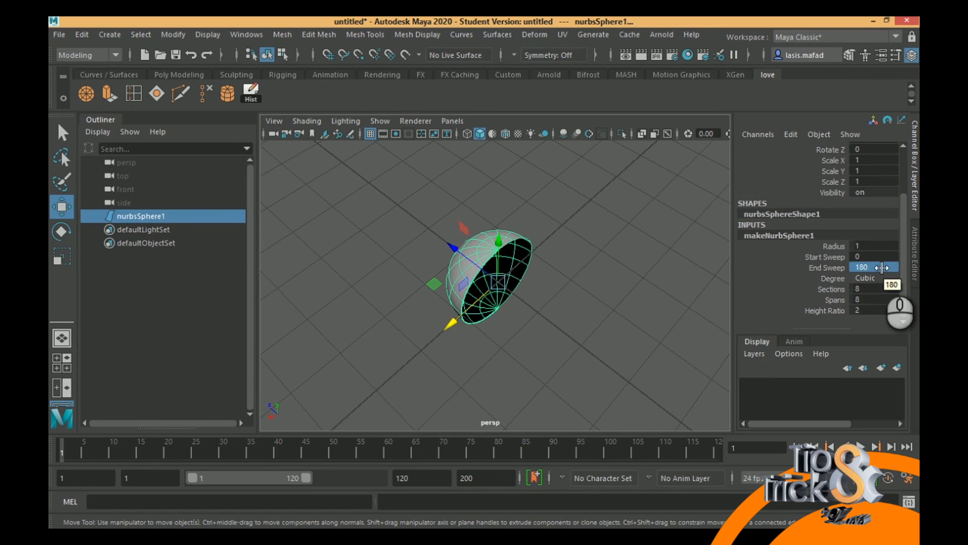
left_click_drag(458, 253, 473, 323, "alt")
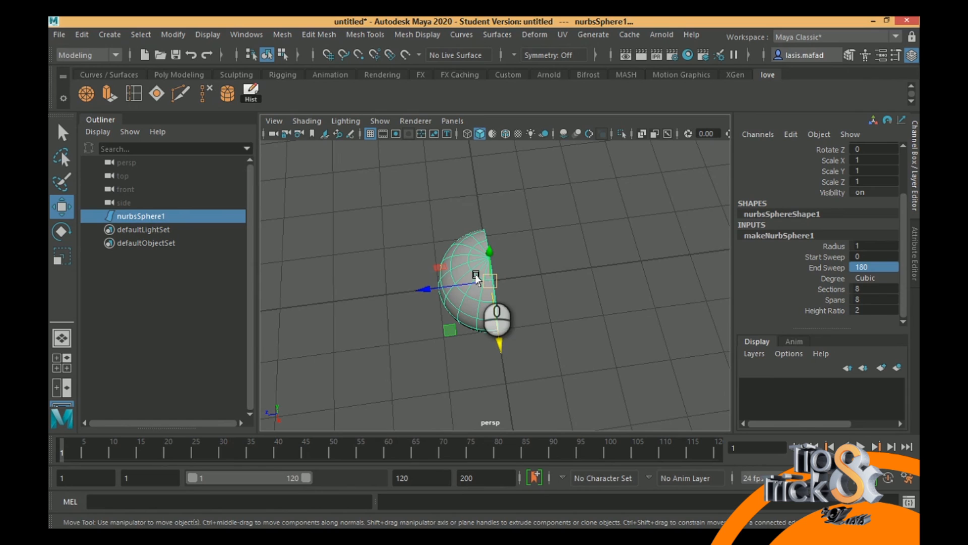
- Set the NURBS sphere's End Sweep to 360 to close it into a full sphere
left_click(874, 268)
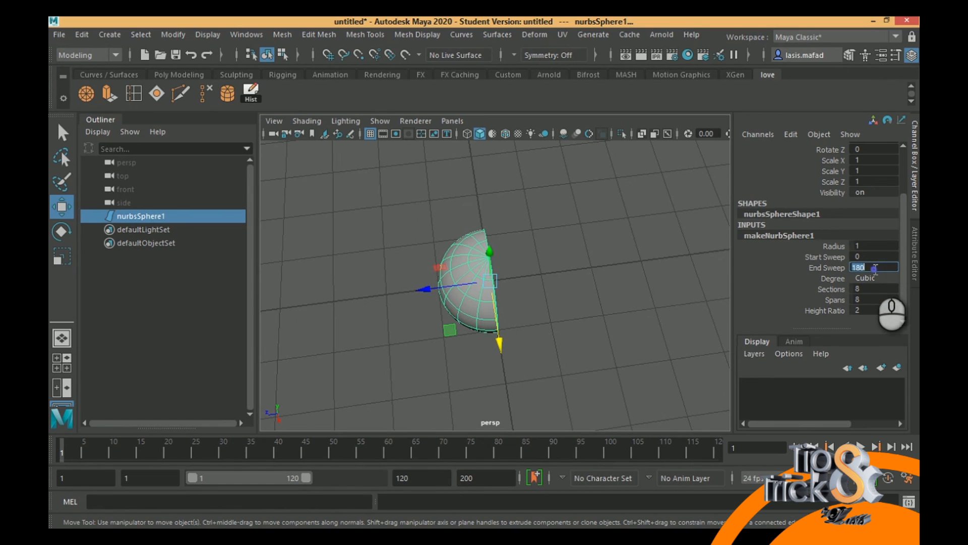
type("360")
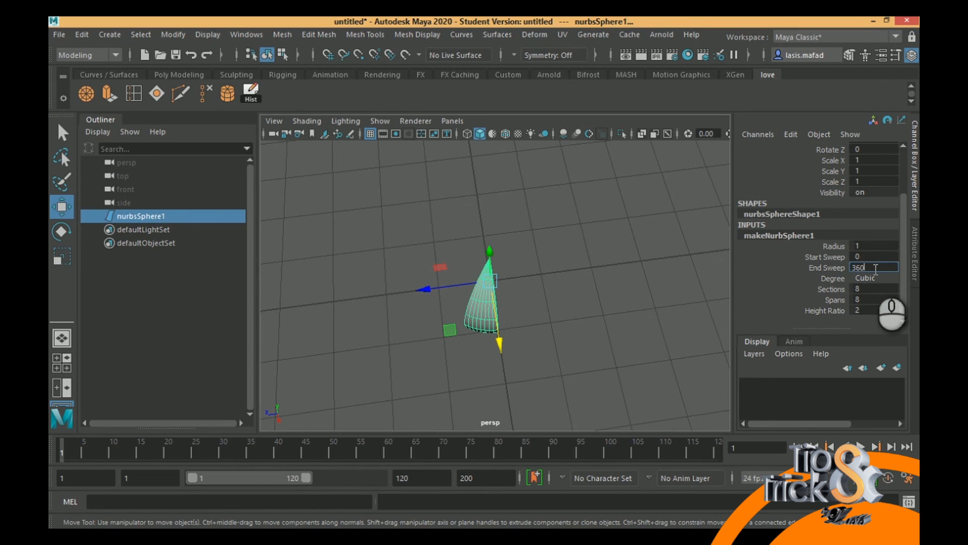
key("Return")
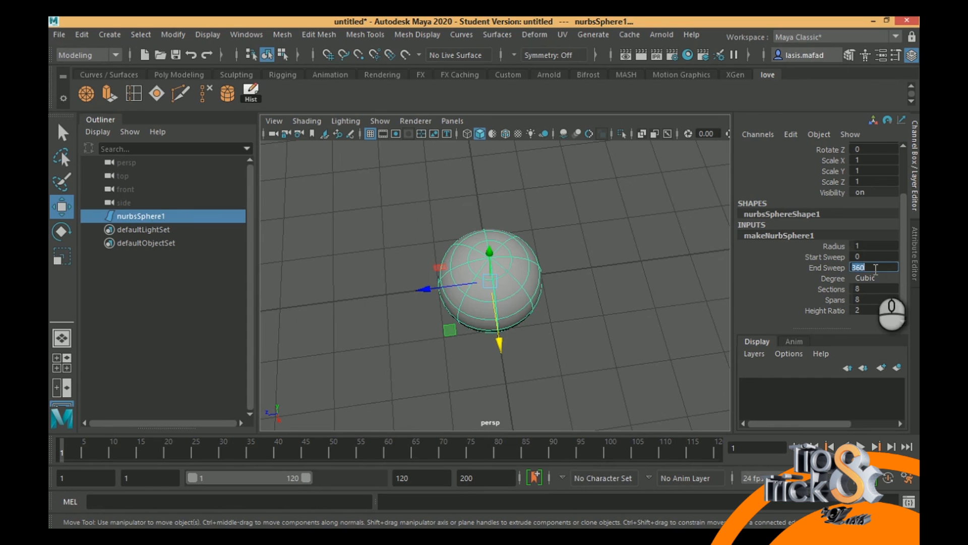
- Deselect and reselect the NURBS sphere, and examine its surface curves up close from several sides
left_click(616, 339)
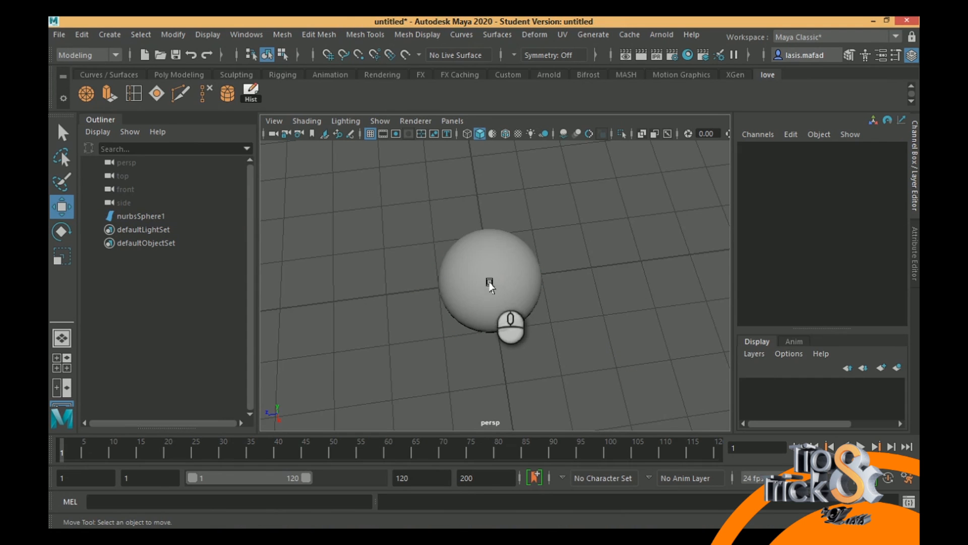
left_click(529, 298)
left_click_drag(553, 290, 561, 247, "alt")
right_click_drag(567, 232, 648, 307, "alt")
left_click_drag(447, 247, 420, 271, "alt")
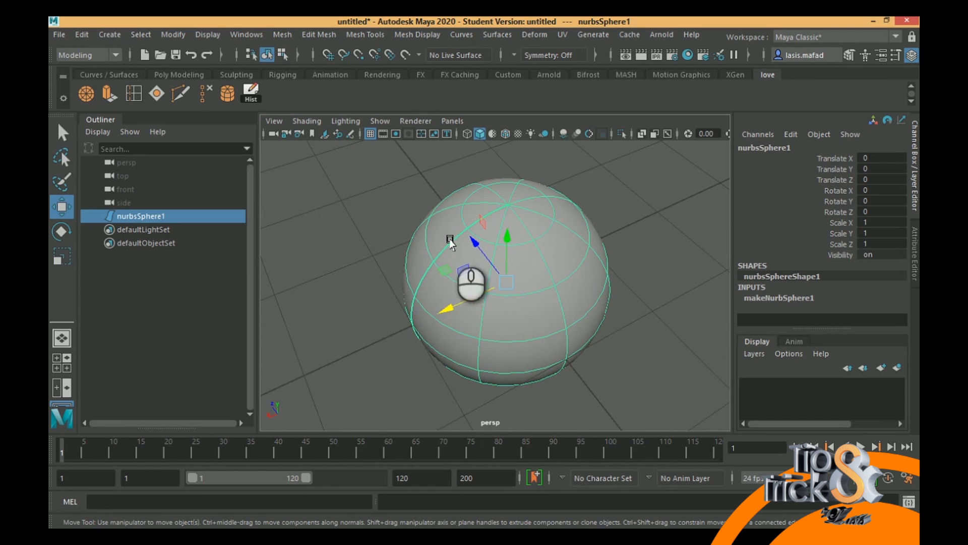
left_click_drag(422, 316, 595, 277, "alt")
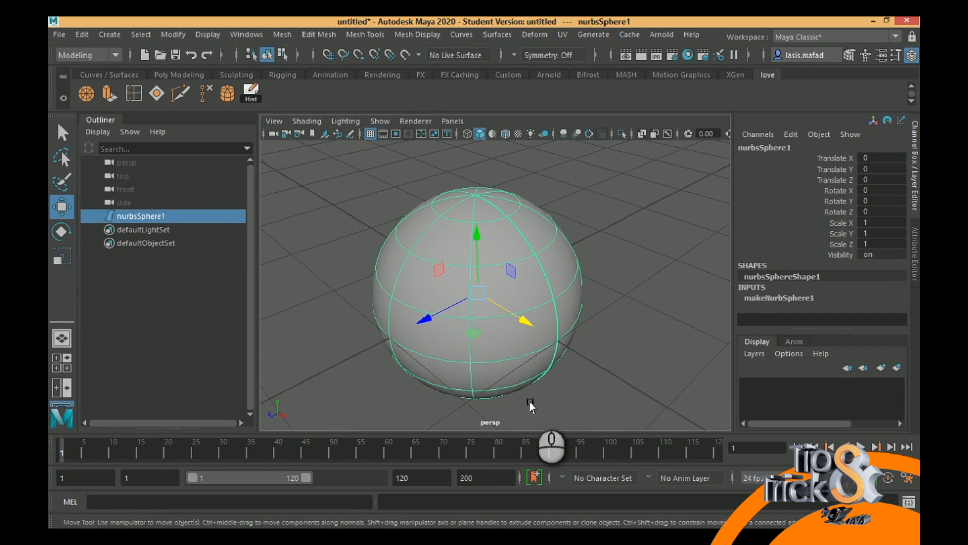
left_click_drag(629, 313, 560, 332, "alt")
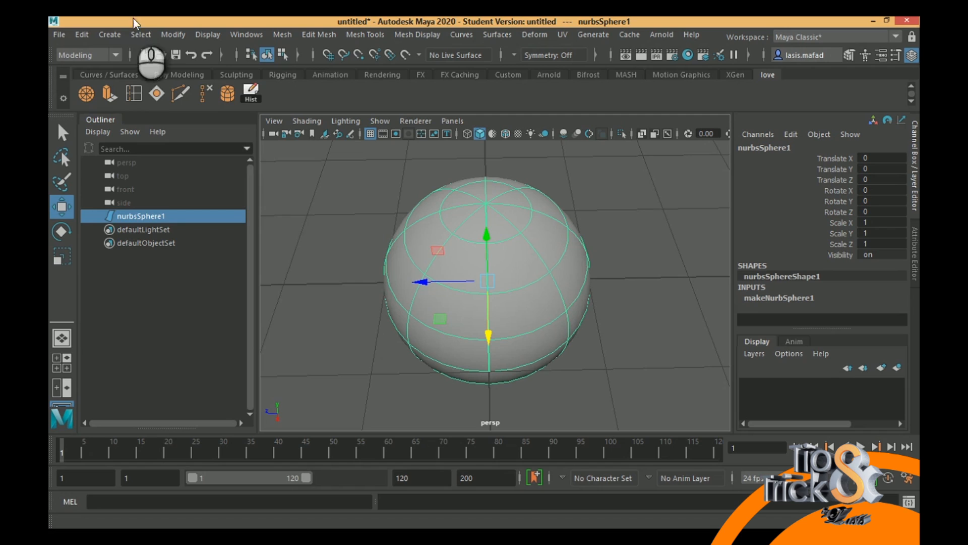
- Look through the available NURBS primitives, and delete the NURBS sphere from the scene
left_click(111, 35)
mouse_move(146, 69)
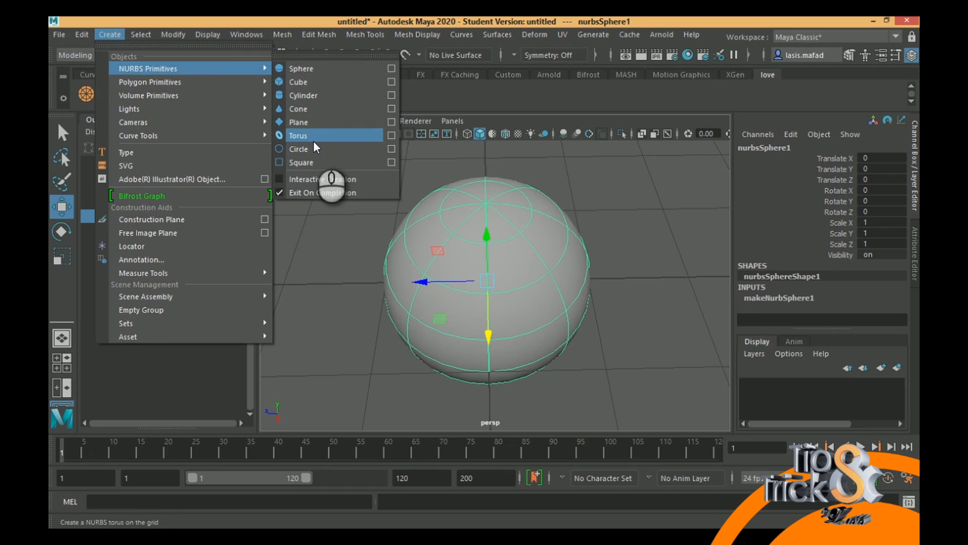
left_click(454, 208)
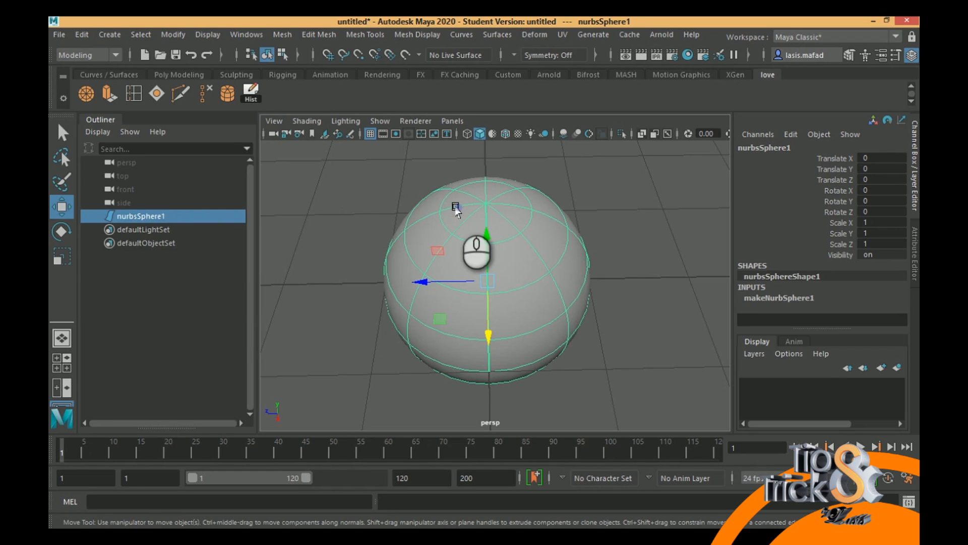
key("Delete")
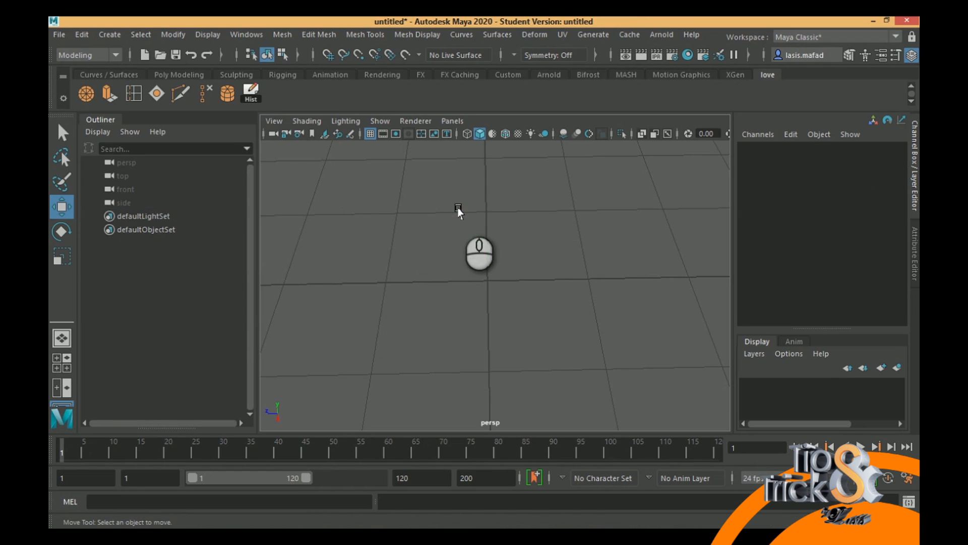
- Create a NURBS cube at the origin and expand its group to list its component surfaces
left_click(119, 35)
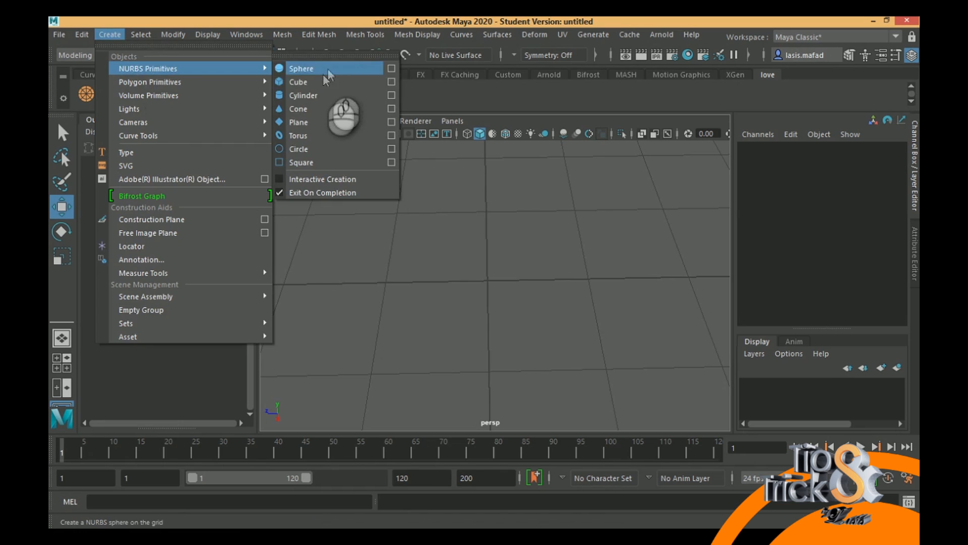
left_click(325, 82)
scroll(610, 249, "up", 2)
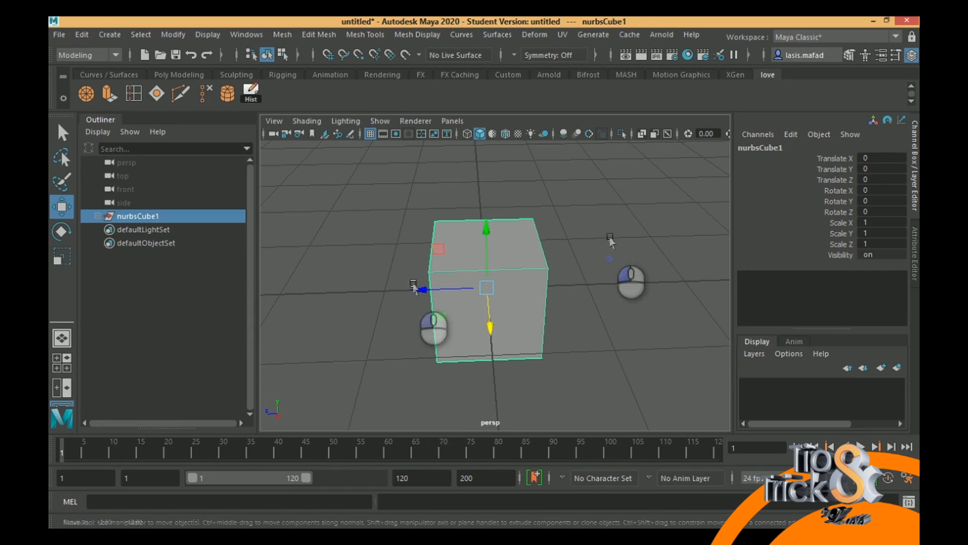
left_click(97, 216)
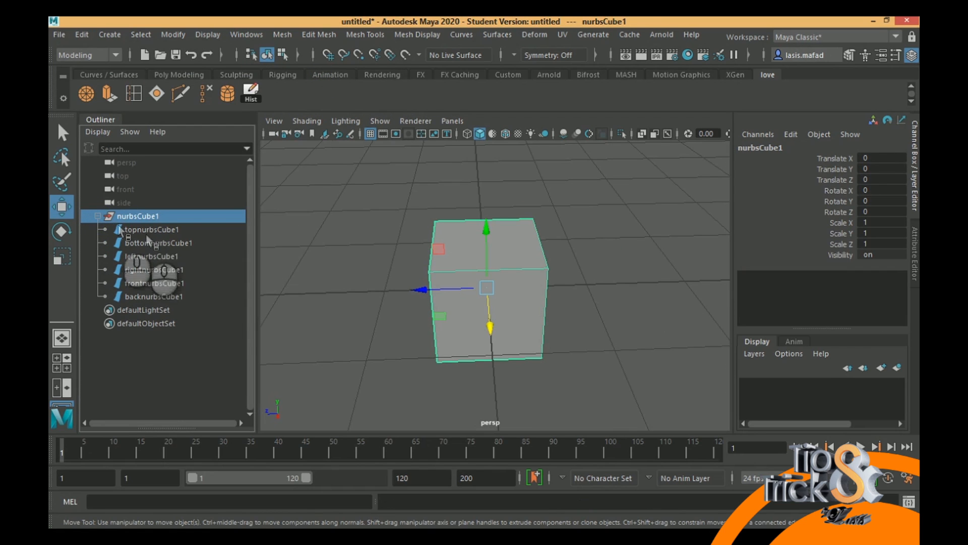
- Select the NURBS cube's separate surfaces one at a time, including the left, bottom and right ones, to inspect how it is built
left_click(520, 246)
left_click_drag(468, 287, 498, 290, "alt")
left_click(430, 285)
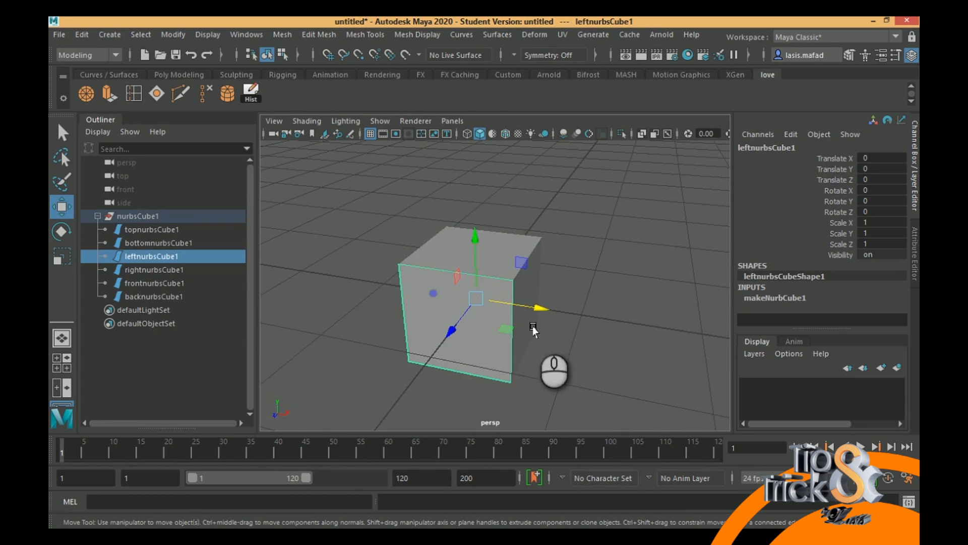
left_click(533, 327)
left_click_drag(592, 318, 497, 228, "alt")
left_click(496, 357)
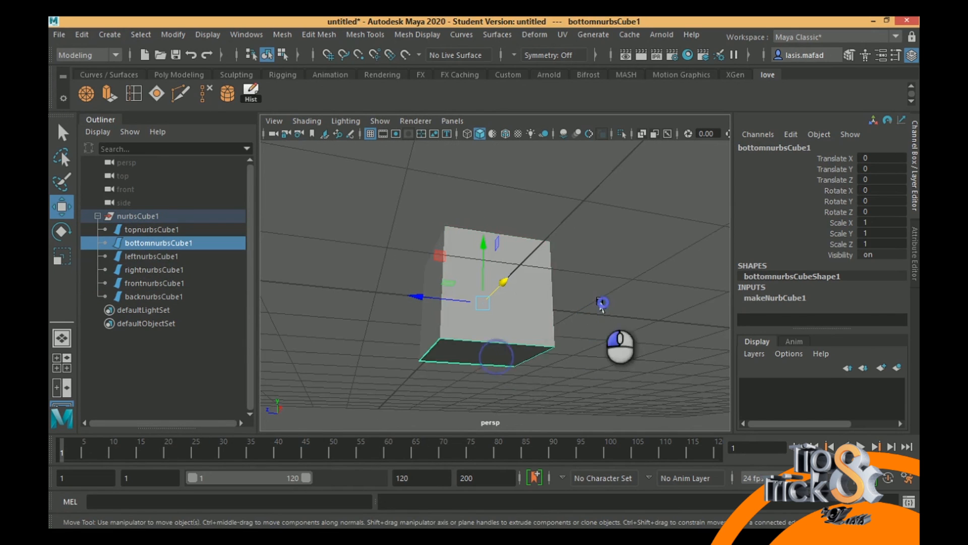
left_click_drag(600, 302, 467, 330, "alt")
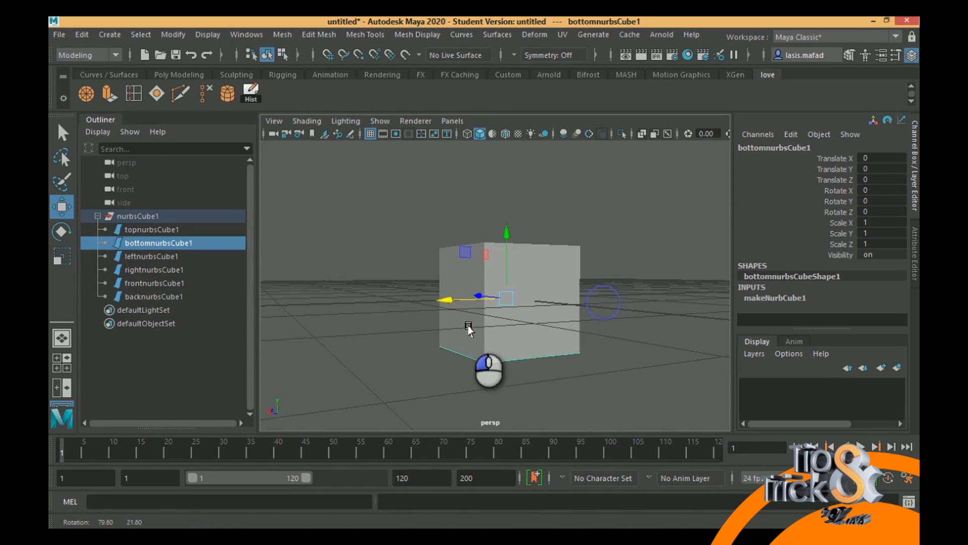
left_click(535, 269)
left_click_drag(516, 299, 415, 299, "alt")
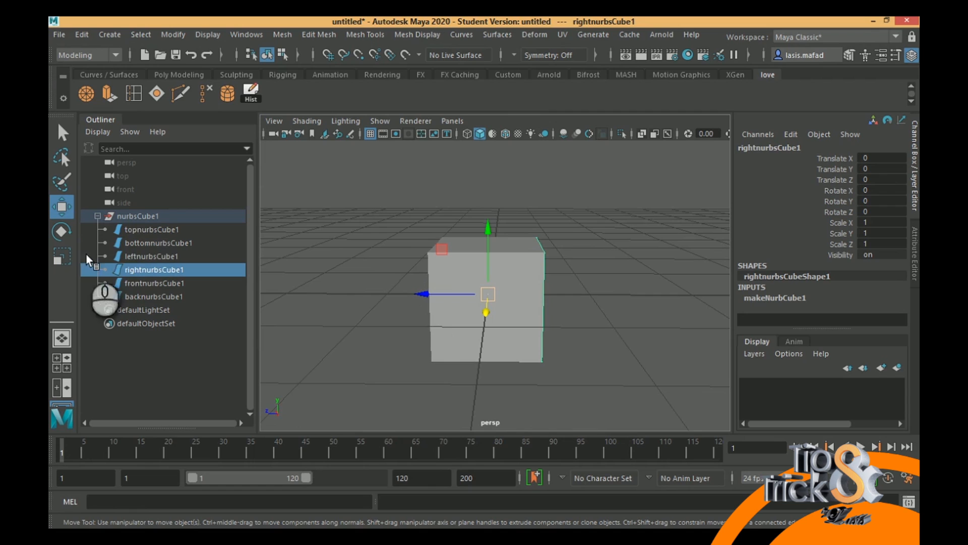
- Delete the whole NURBS cube group from the scene
left_click(136, 216)
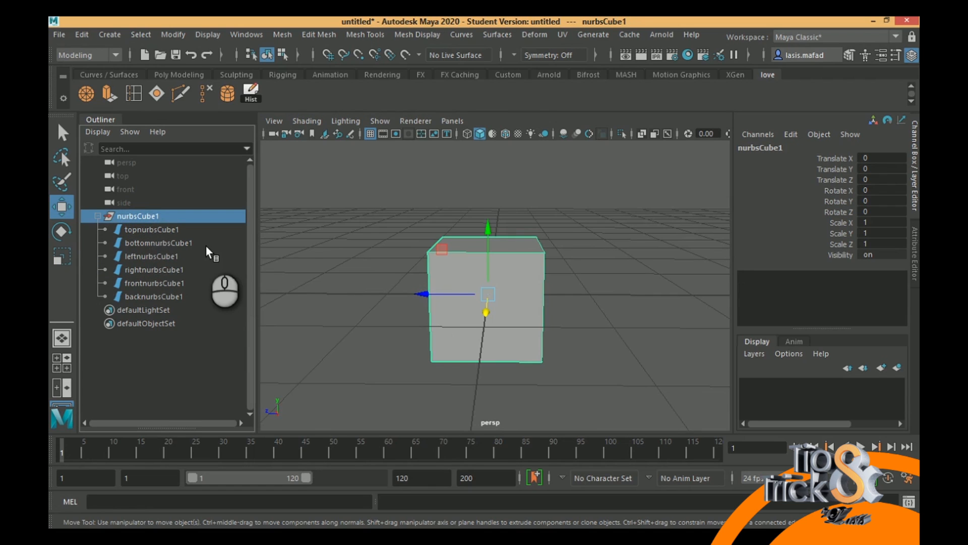
key("Delete")
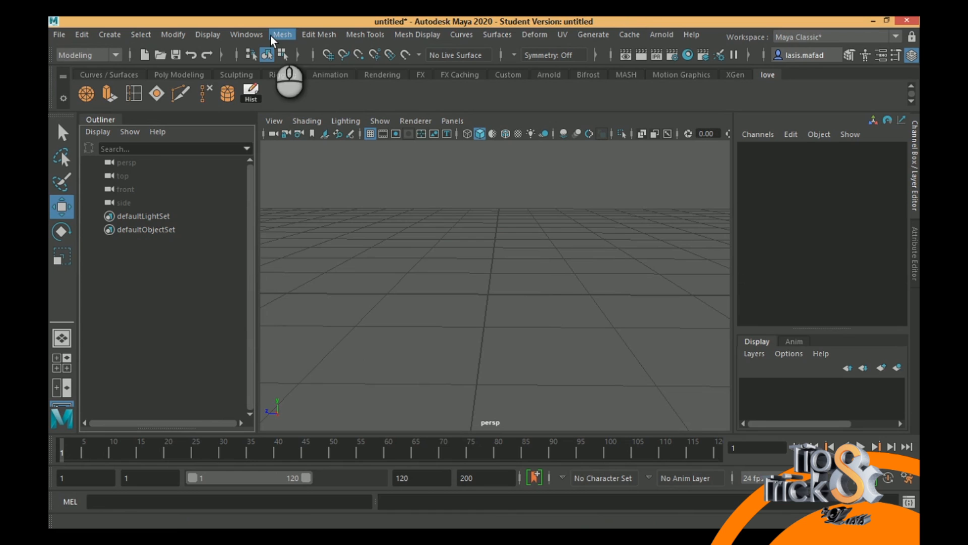
- Detach the Curve Tools list as a floating window, switch to the top view, and place the window clear of the drawing area
left_click(109, 34)
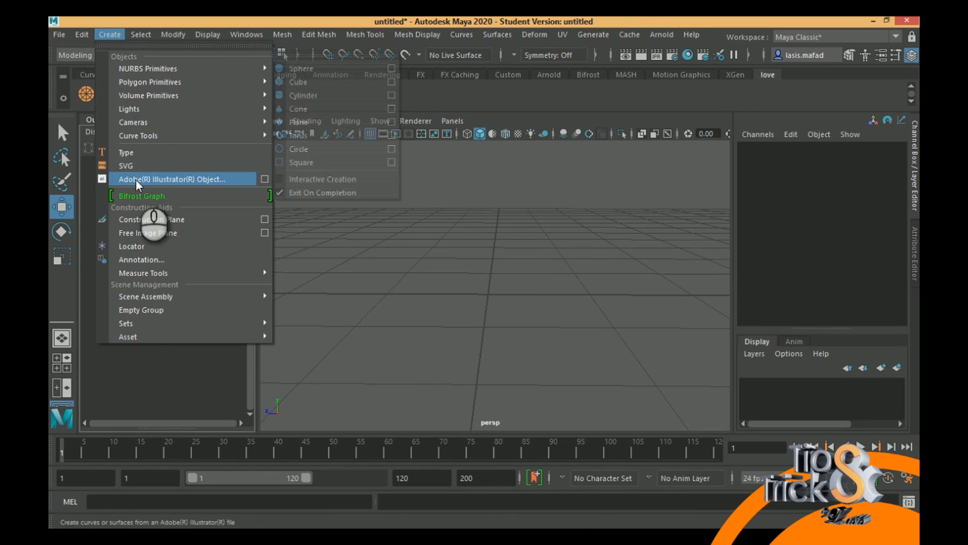
mouse_move(150, 126)
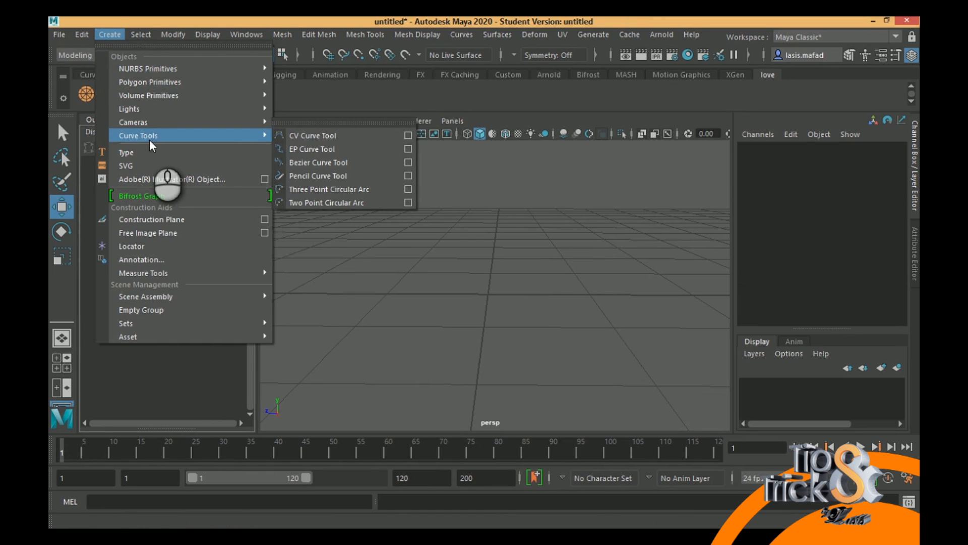
left_click(324, 126)
left_click_drag(357, 101, 186, 223)
left_click(560, 119)
key("space")
key("space")
left_click_drag(564, 275, 510, 285, "alt")
left_click_drag(206, 225, 216, 87)
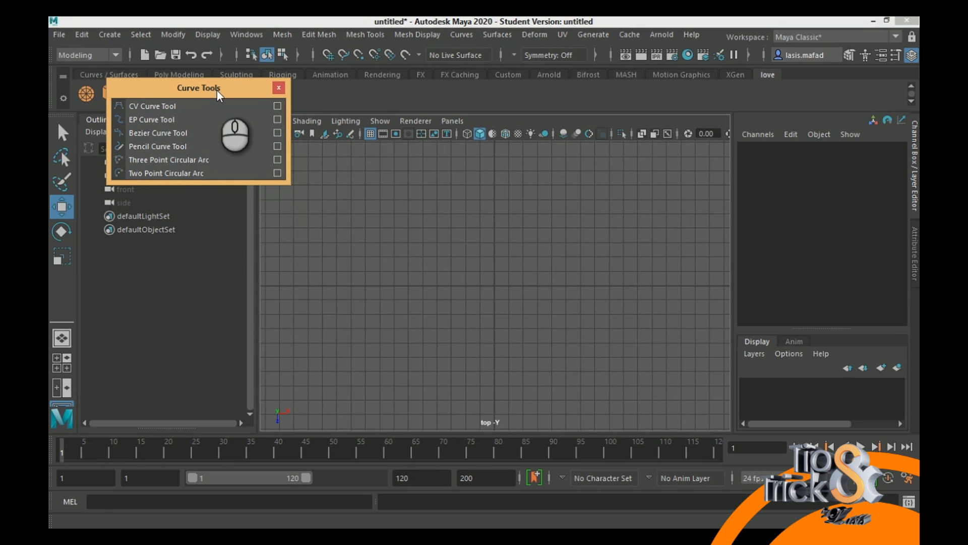
- Draw a four-point zigzag curve with the CV Curve Tool on the left side of the top-view grid
left_click(149, 107)
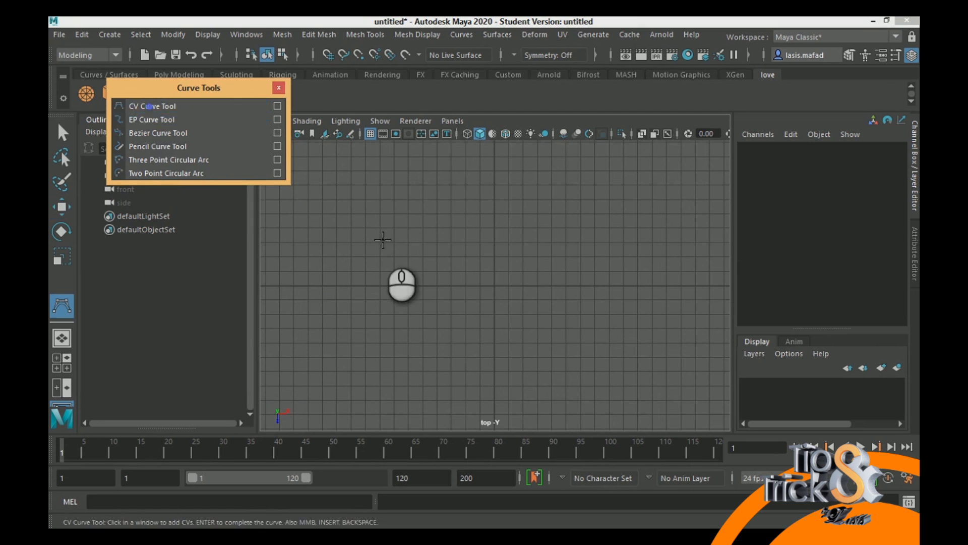
left_click(345, 188)
left_click(282, 271)
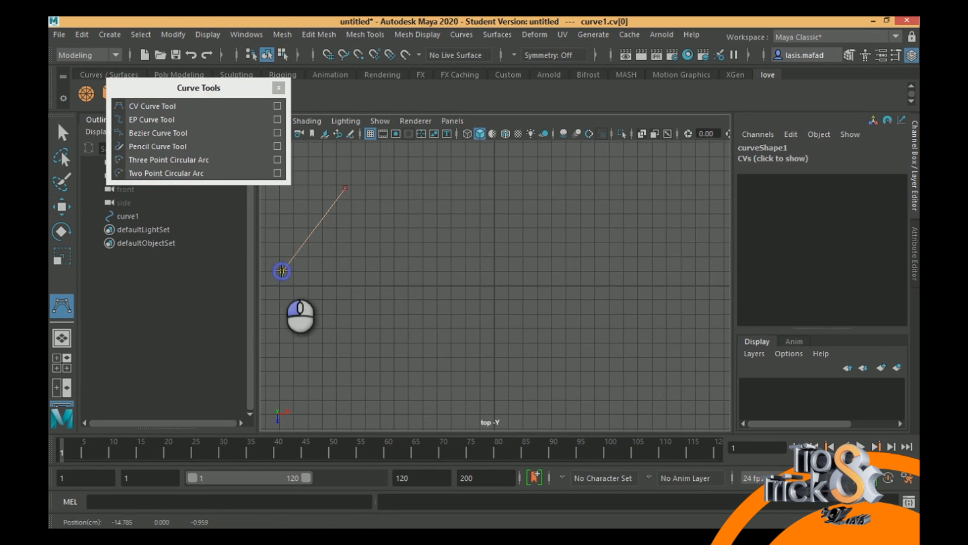
left_click(369, 311)
left_click(302, 395)
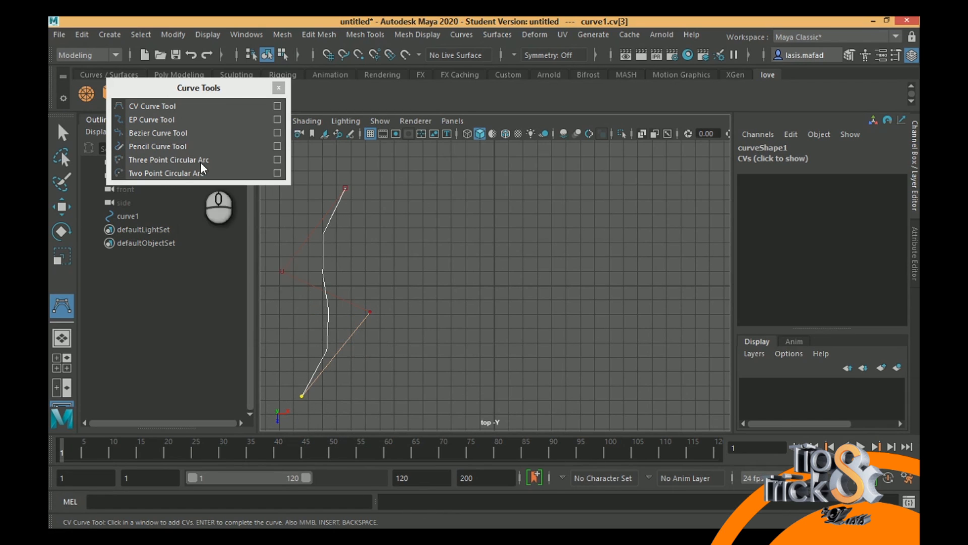
- Draw a four-point S-shaped curve with the EP Curve Tool to the right of the CV curve
left_click(137, 119)
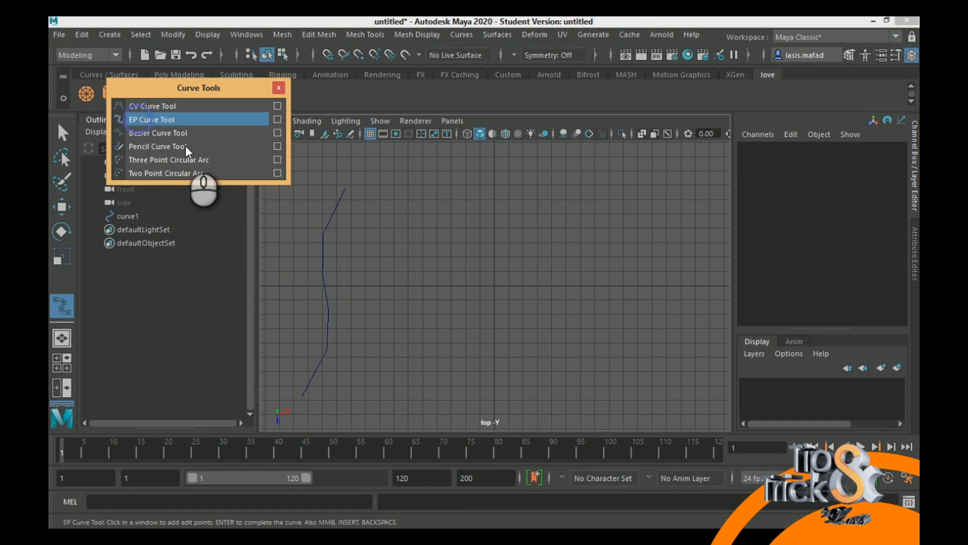
left_click(452, 191)
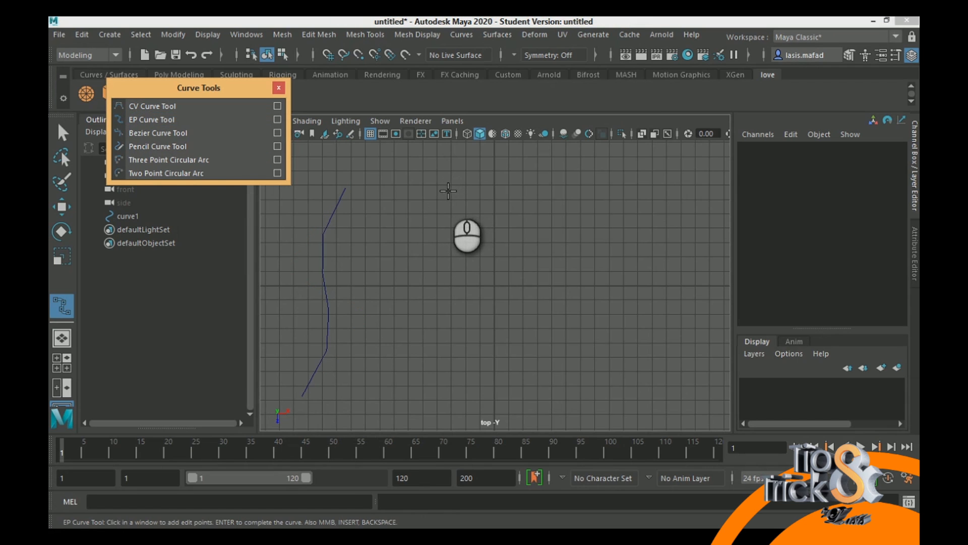
left_click(378, 250)
left_click(465, 330)
left_click(381, 398)
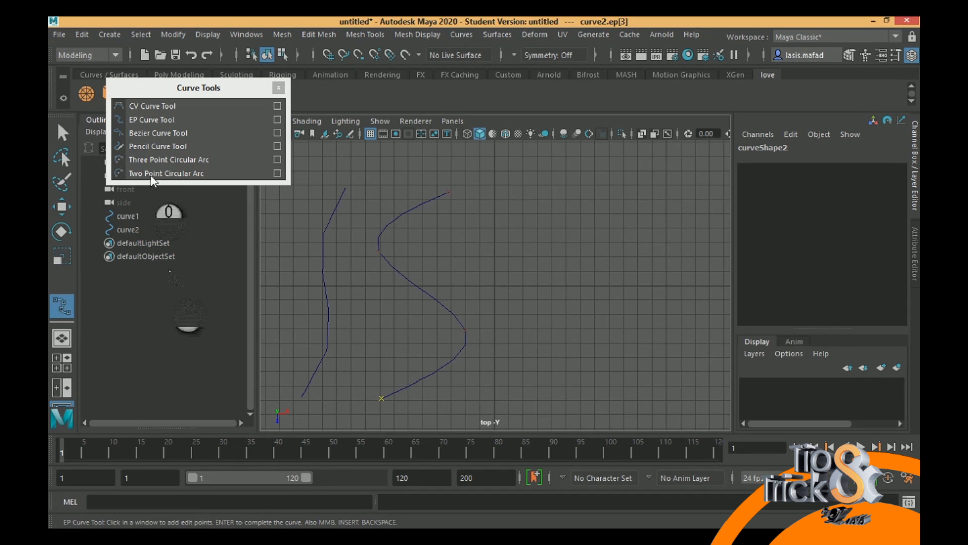
- Draw a zigzag Bezier curve with four corner points to the right of the EP curve
left_click(161, 133)
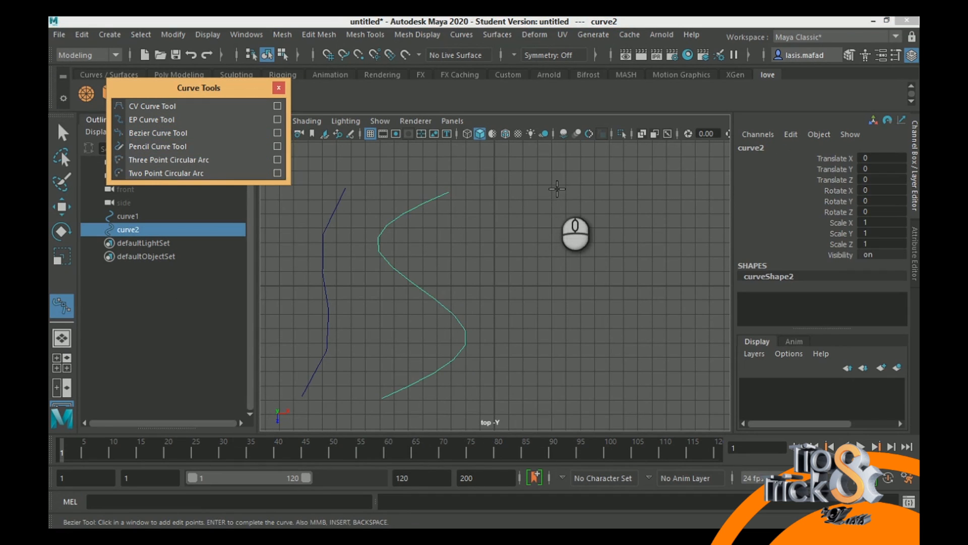
left_click(556, 190)
left_click_drag(480, 262, 575, 305)
left_click(495, 389)
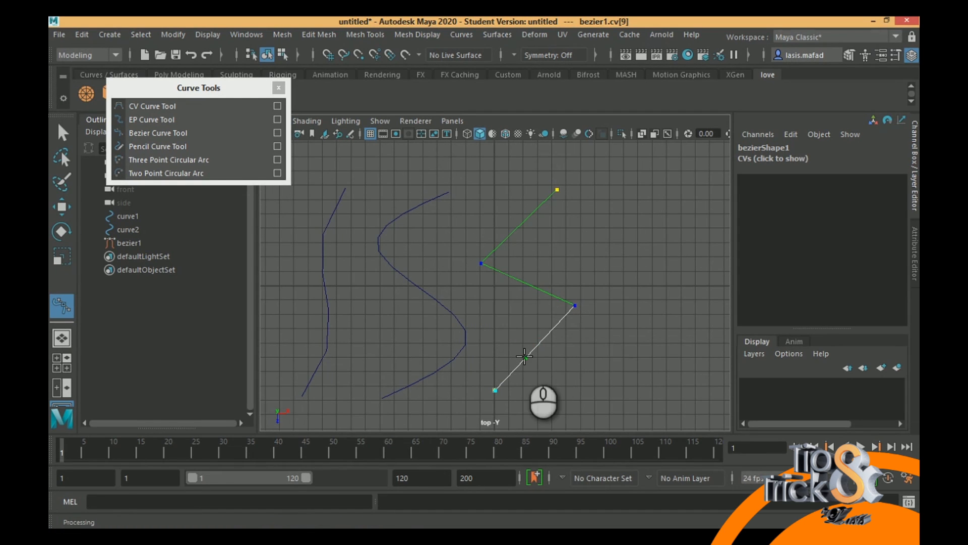
- Draw a three-point circular arc with a radius of about 7 cm to the right of the Bezier curve, bulging toward it
left_click(181, 161)
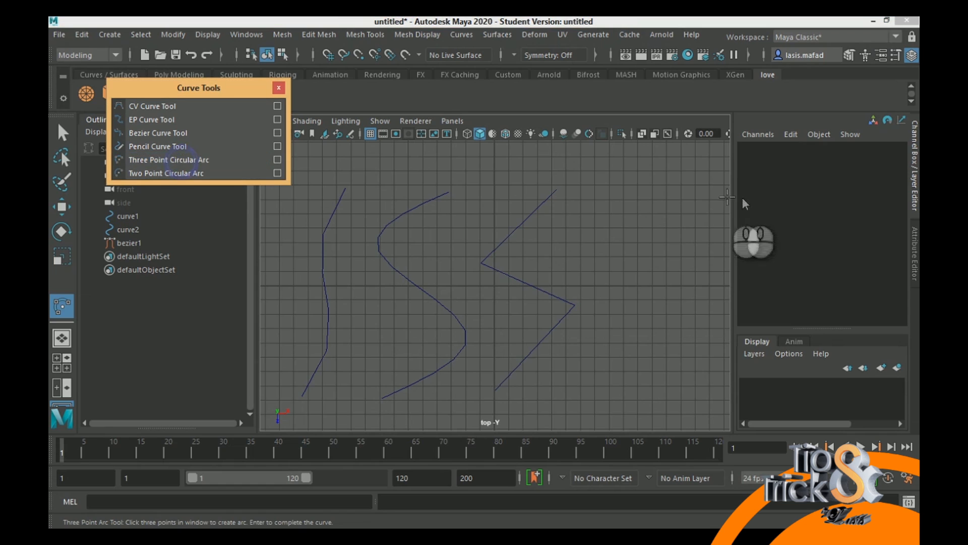
left_click(694, 191)
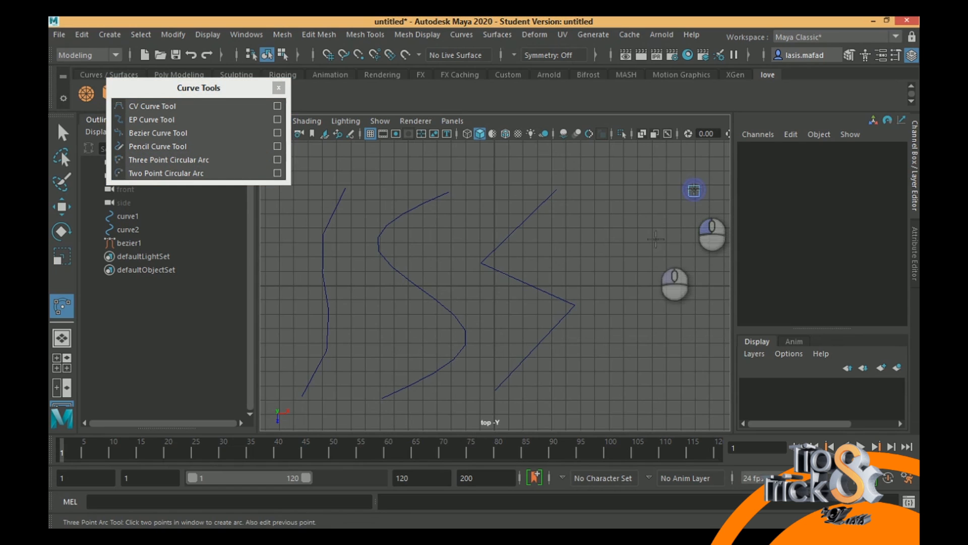
left_click(609, 286)
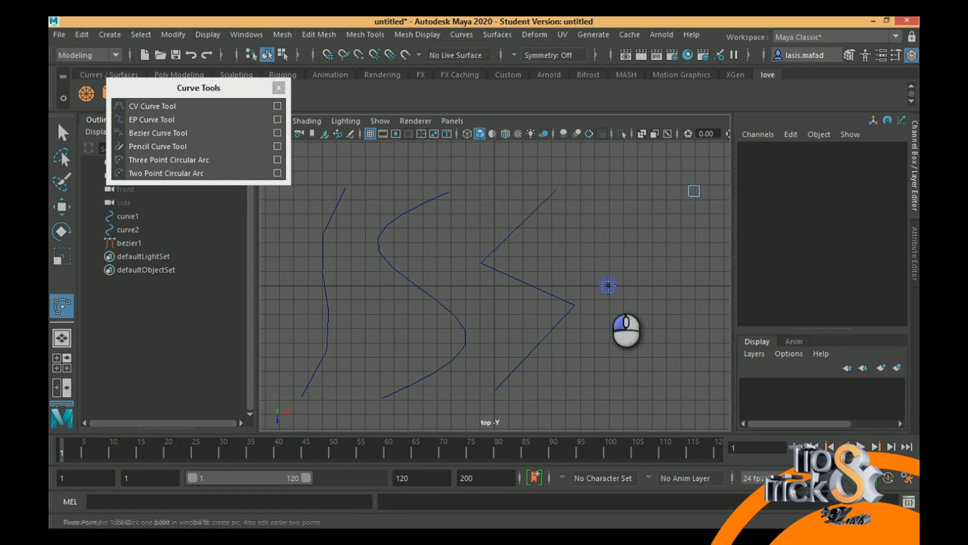
left_click(689, 389)
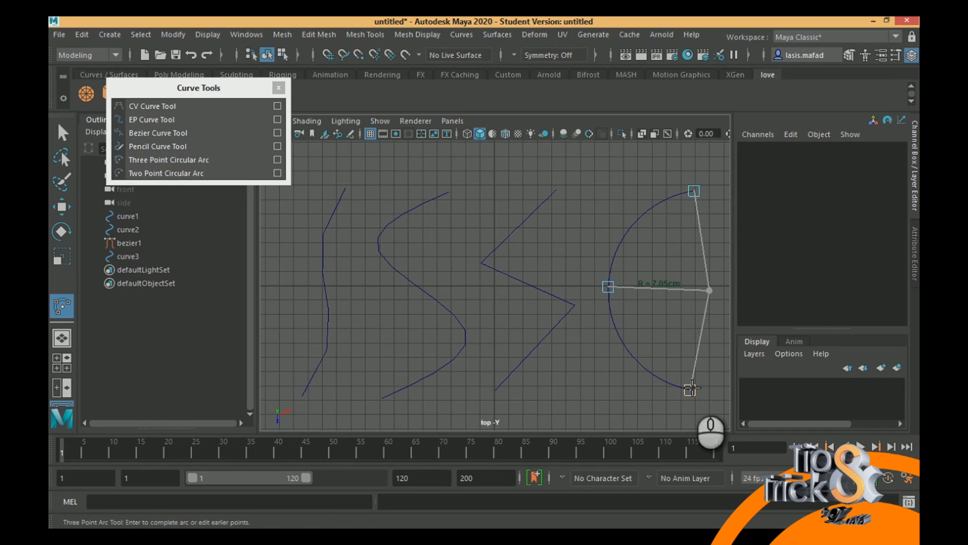
key("Return")
left_click(628, 422)
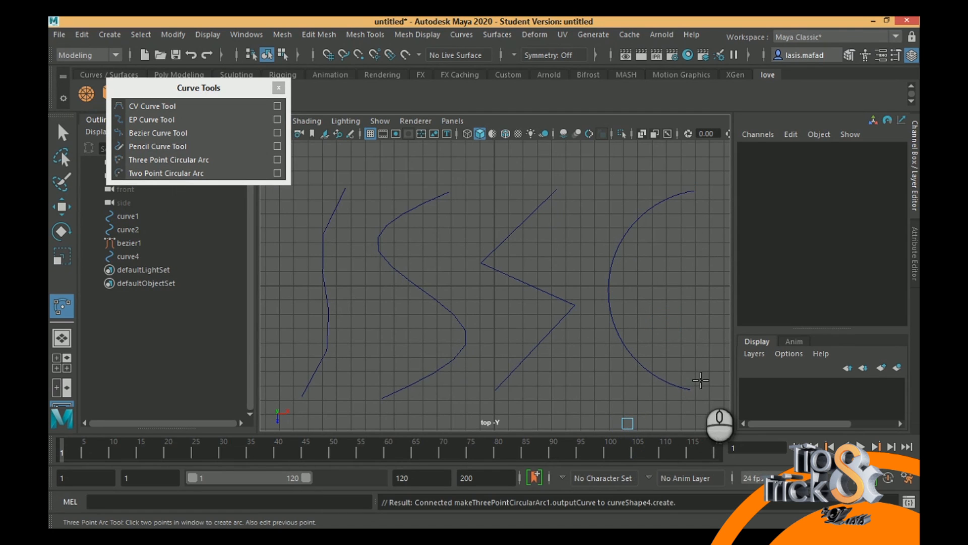
key("Return")
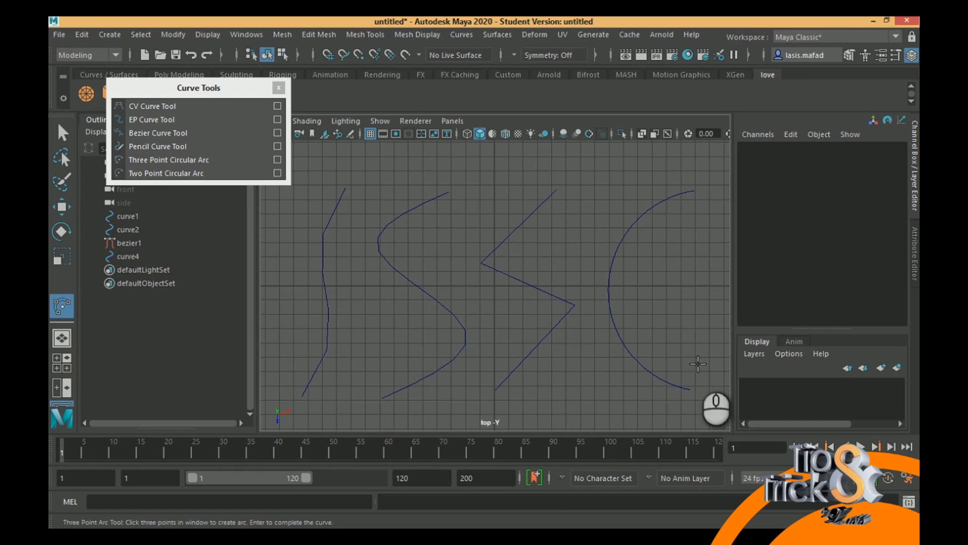
- Switch to the Select Tool, pick the arc, and extend the selection to all four curves
left_click(71, 131)
left_click(631, 352)
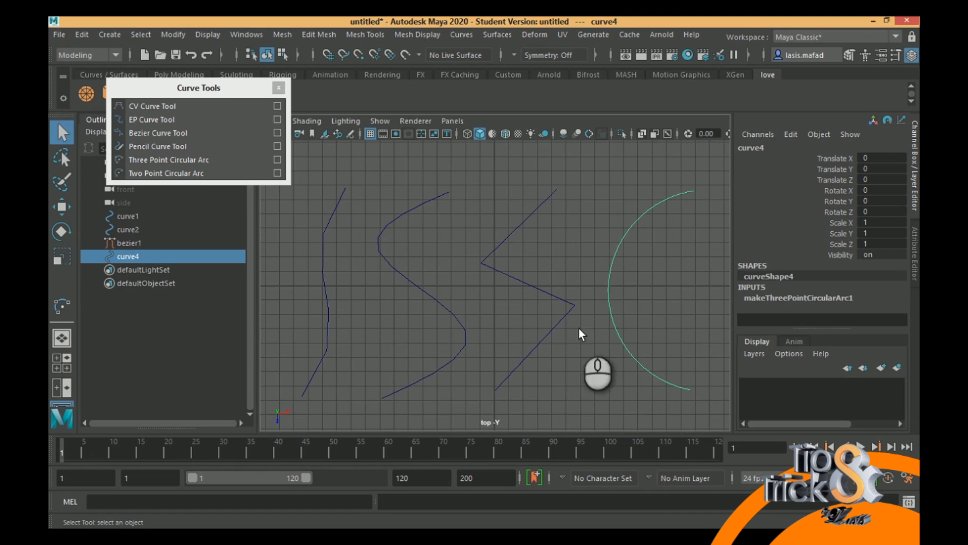
left_click_drag(289, 249, 714, 340)
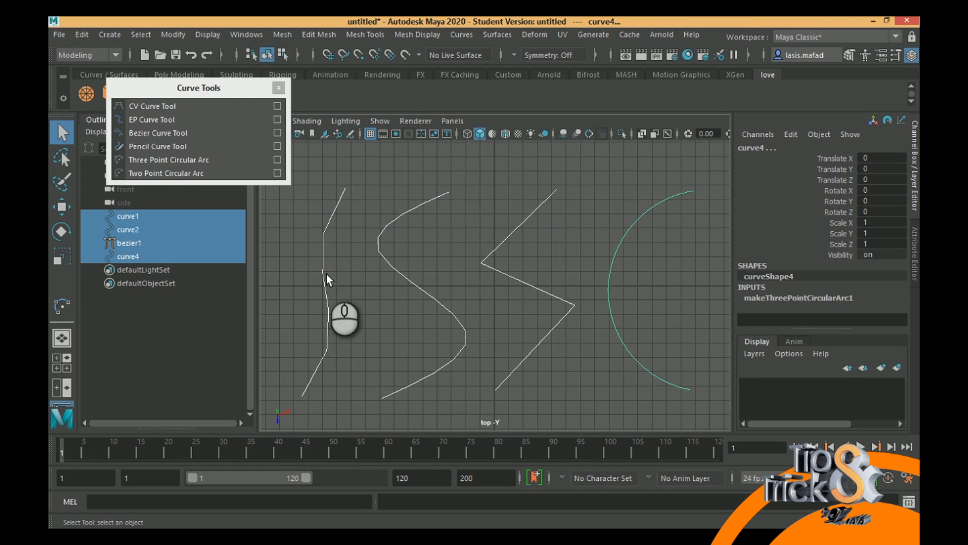
- Show the control vertices of the CV curve and select all of them to examine their placement
right_click_drag(323, 272, 258, 185)
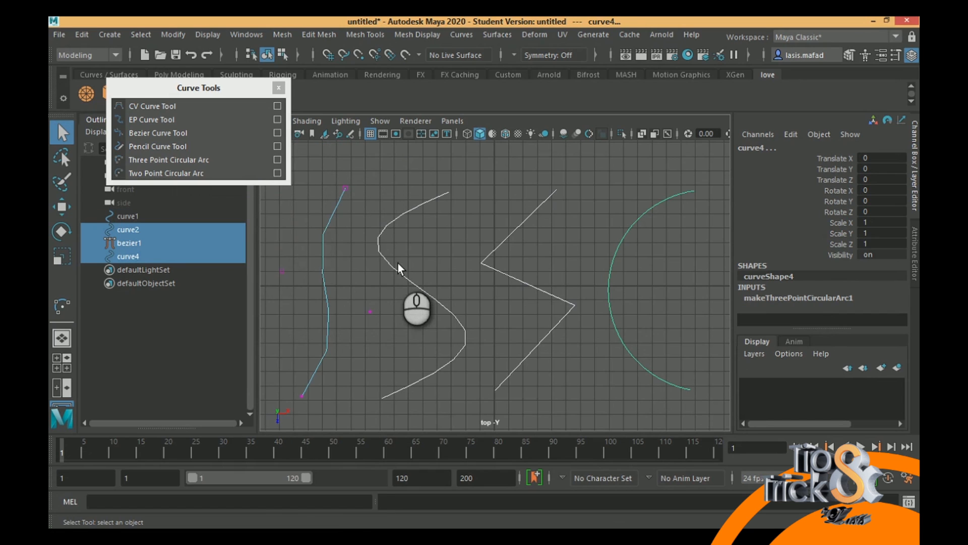
middle_click_drag(356, 236, 485, 218, "alt")
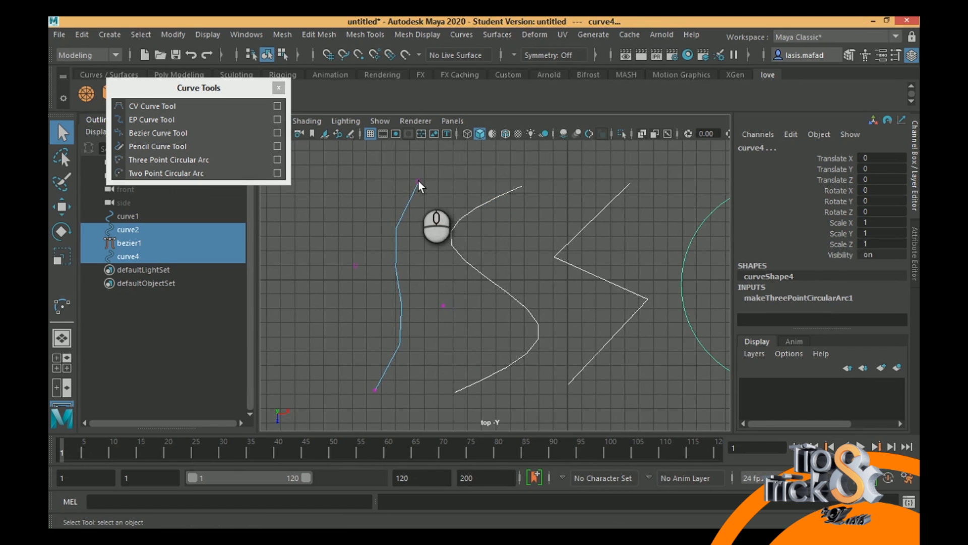
left_click_drag(327, 162, 467, 401)
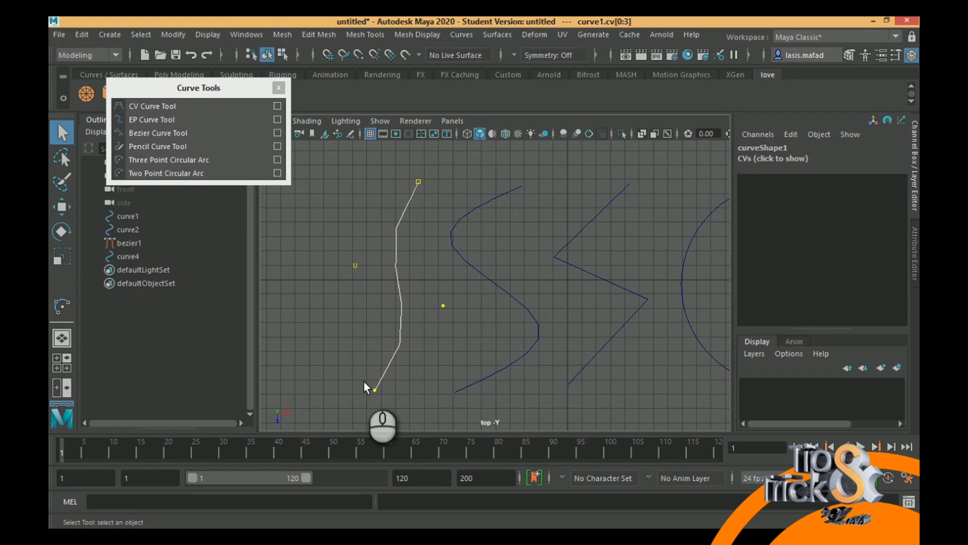
- Select the EP curve, show its control vertices, and select them all for comparison with the CV curve
left_click(471, 264)
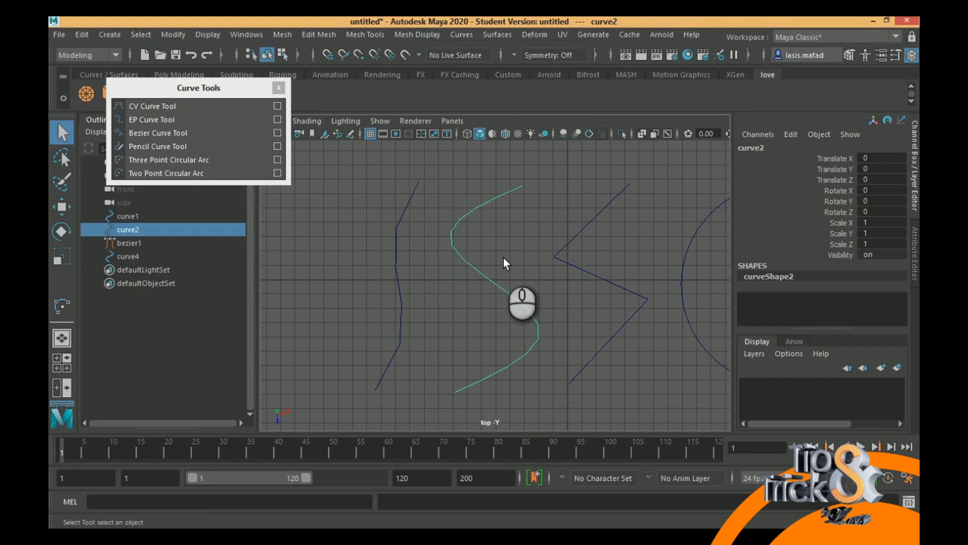
middle_click_drag(562, 255, 503, 252, "alt")
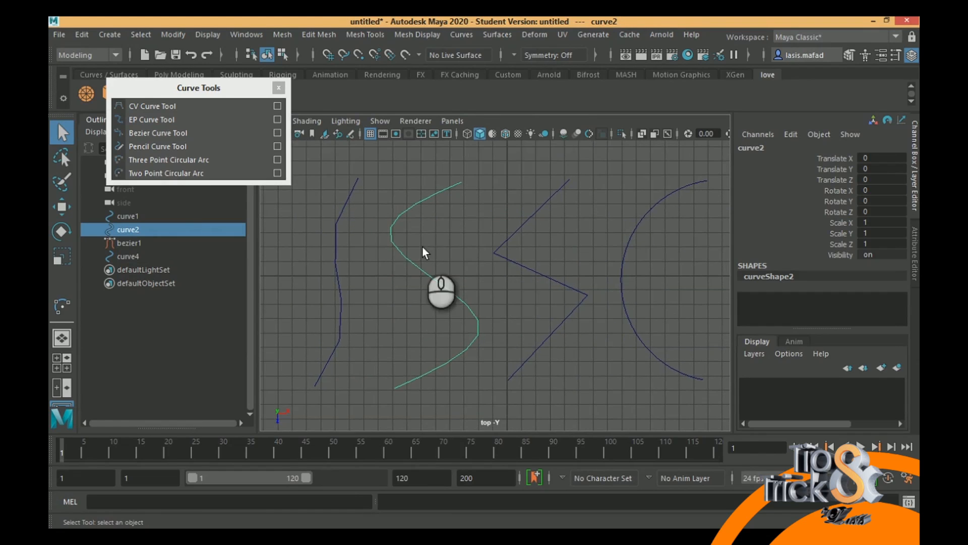
right_click(392, 237)
right_click_drag(392, 238, 325, 190)
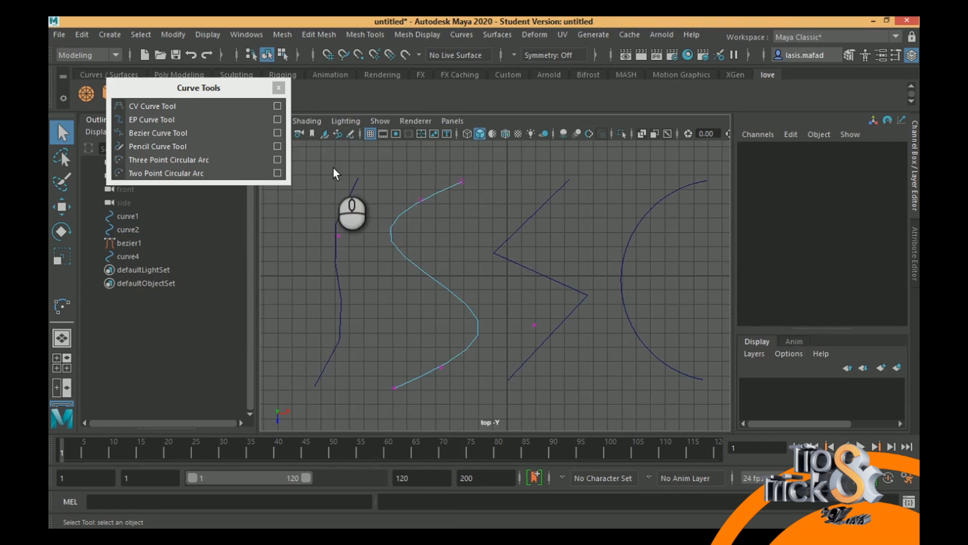
left_click_drag(312, 154, 540, 409)
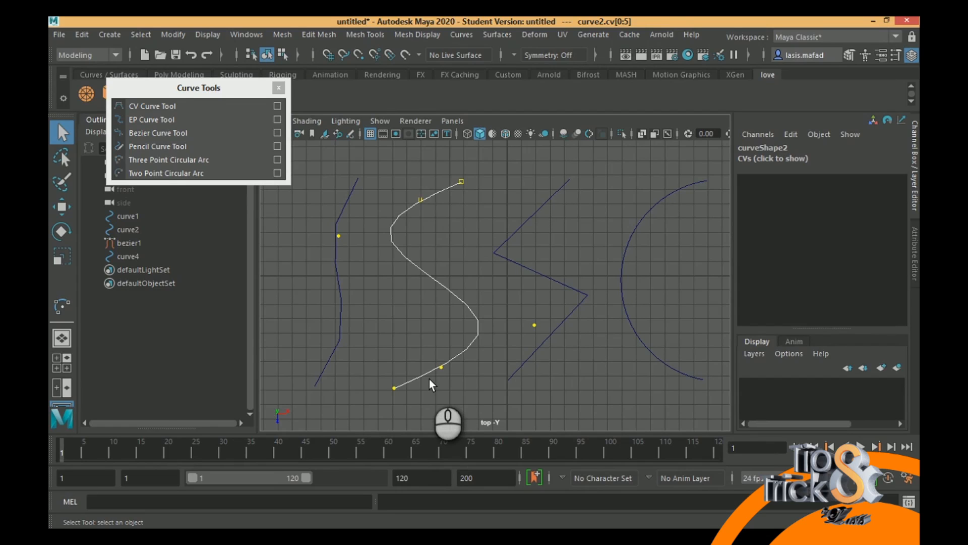
- Show the Bezier curve's control vertices and select its end point and all its corner points for inspection
left_click_drag(528, 195, 559, 228)
right_click_drag(538, 212, 457, 186)
left_click_drag(419, 161, 630, 423)
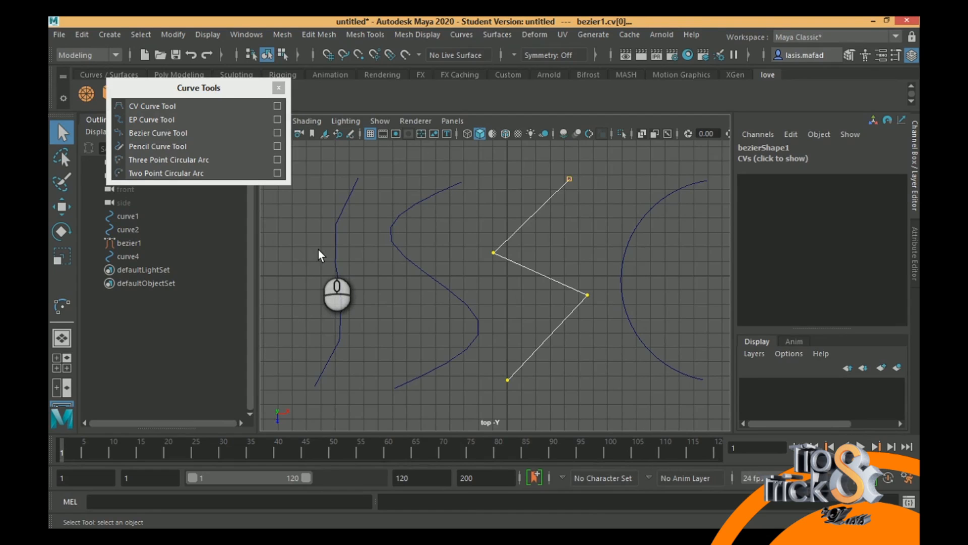
left_click(569, 178)
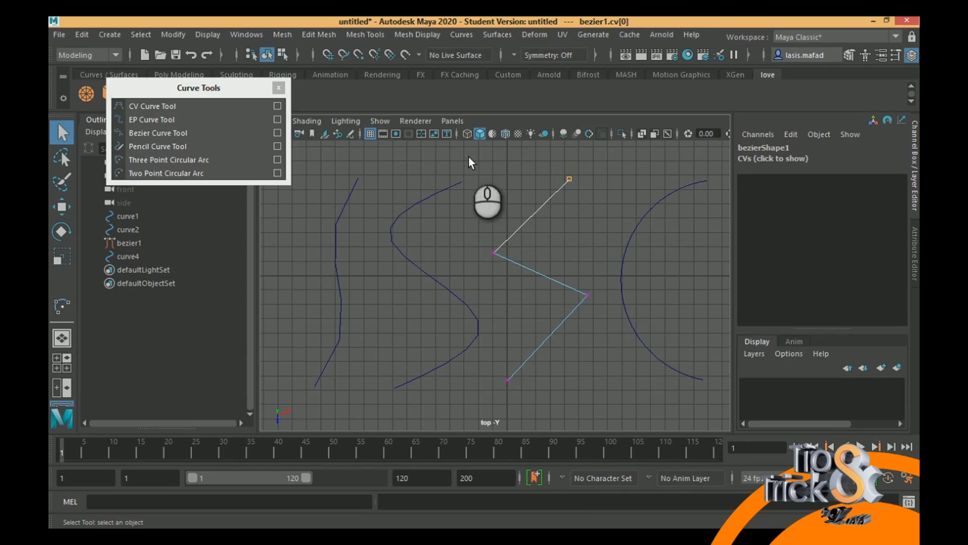
left_click_drag(463, 174, 689, 394)
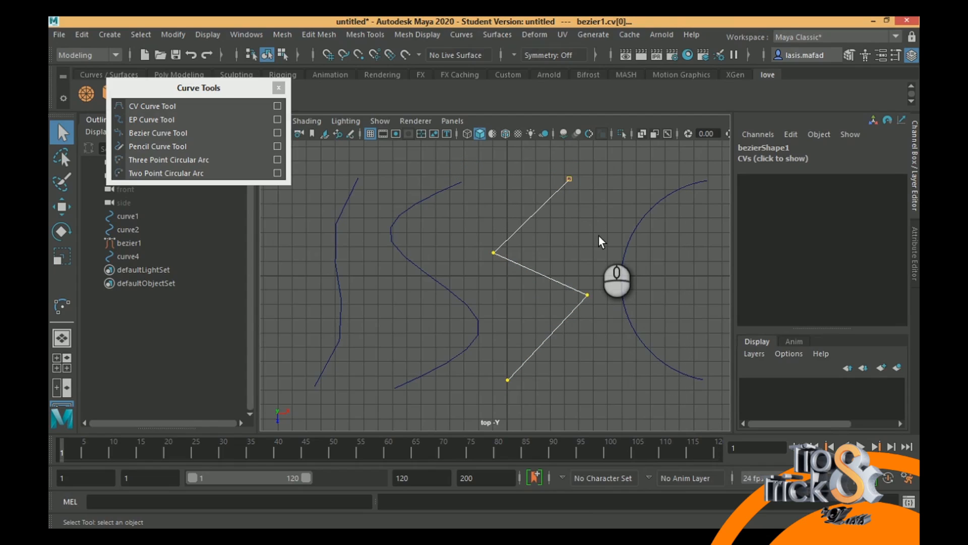
- Show the circular arc's control vertices and select all of them to see how they are distributed
mouse_move(628, 220)
left_mouse_down()
mouse_move(640, 233)
mouse_move(637, 225)
left_mouse_up()
right_click_drag(636, 225, 550, 189)
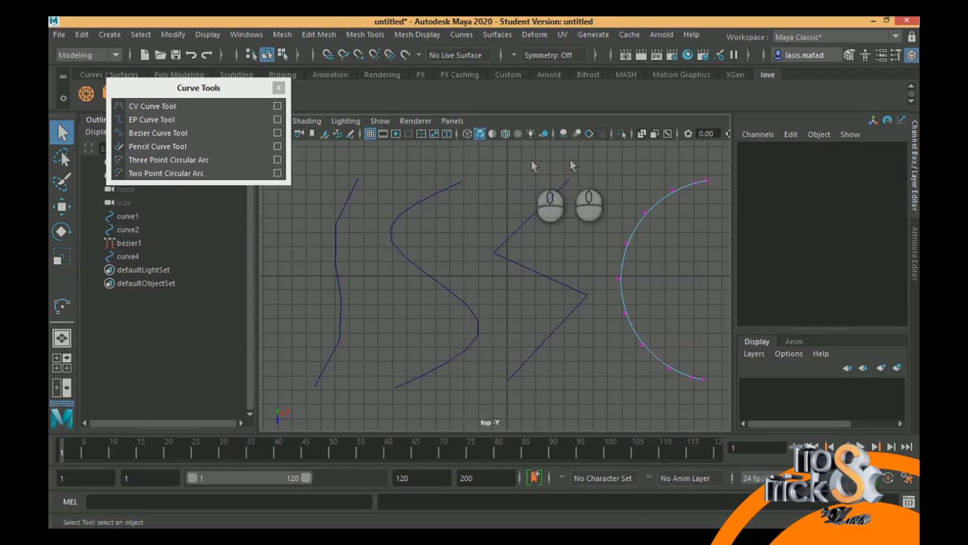
left_click_drag(566, 157, 728, 421)
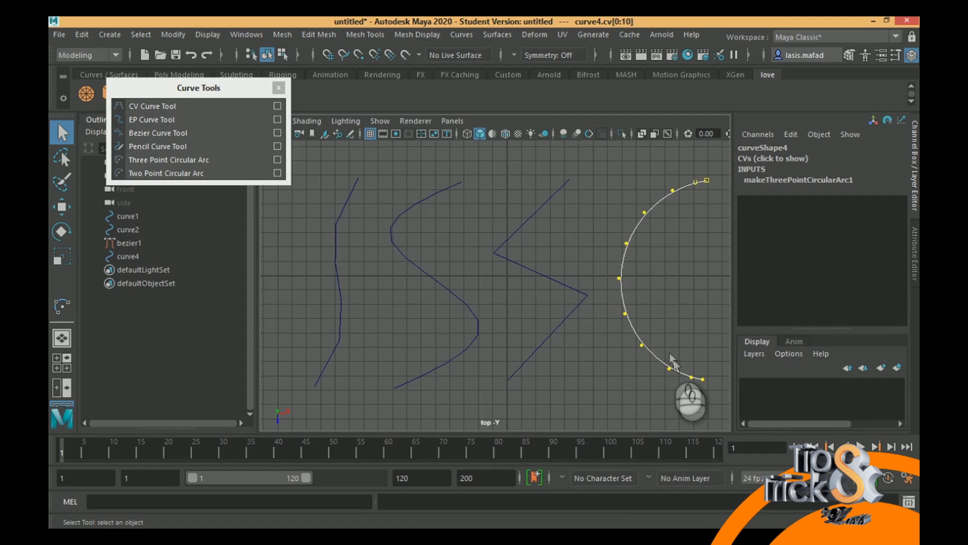
- Move the circular arc's individual control vertices with the Move Tool to bend the arc into an S-shaped curve
right_click_drag(622, 285, 686, 168)
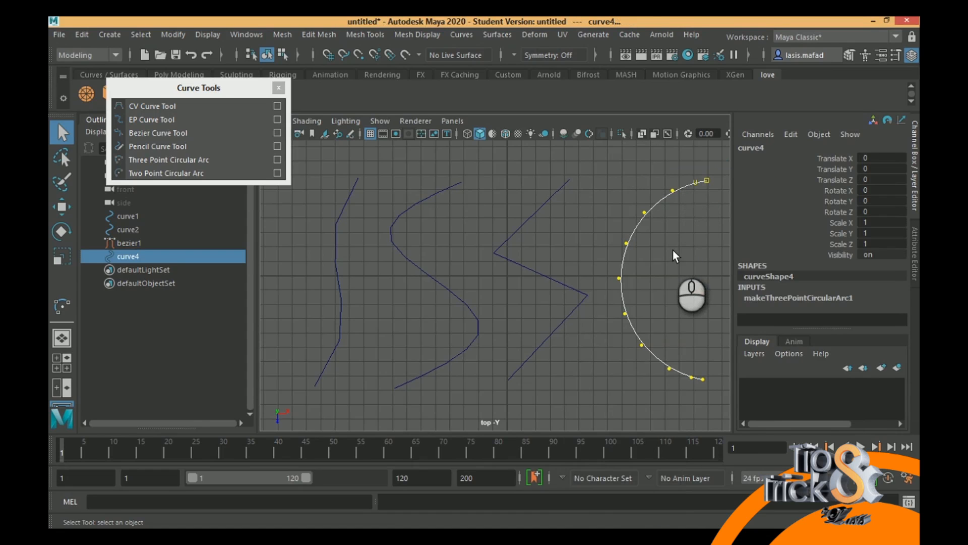
left_click(622, 278)
key("w")
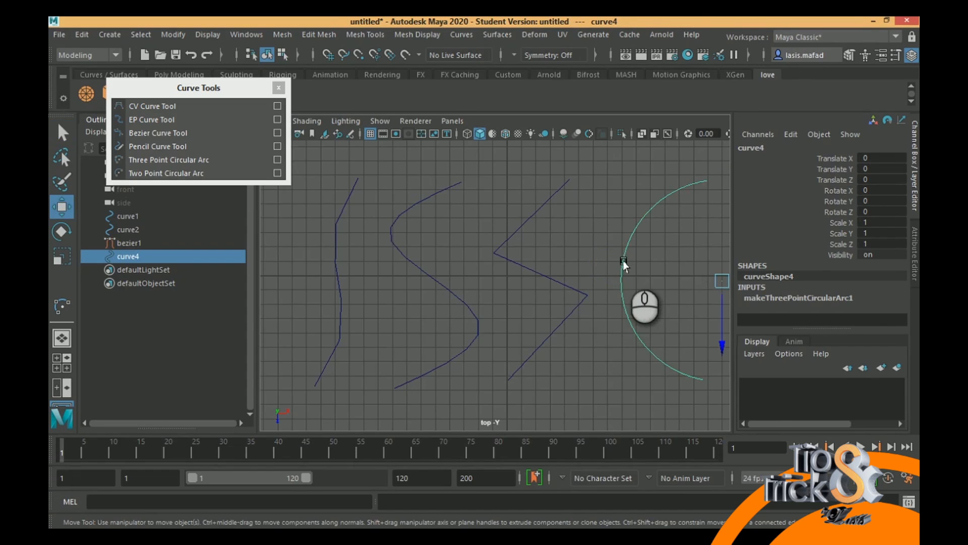
right_click_drag(625, 255, 563, 182)
left_click_drag(595, 252, 747, 278)
middle_click_drag(681, 313, 598, 305, "alt")
scroll(507, 286, "up", 2)
left_click(519, 283)
right_click_drag(619, 287, 447, 254, "alt")
left_click_drag(522, 293, 695, 316)
left_click_drag(551, 328, 614, 364)
left_click(615, 350)
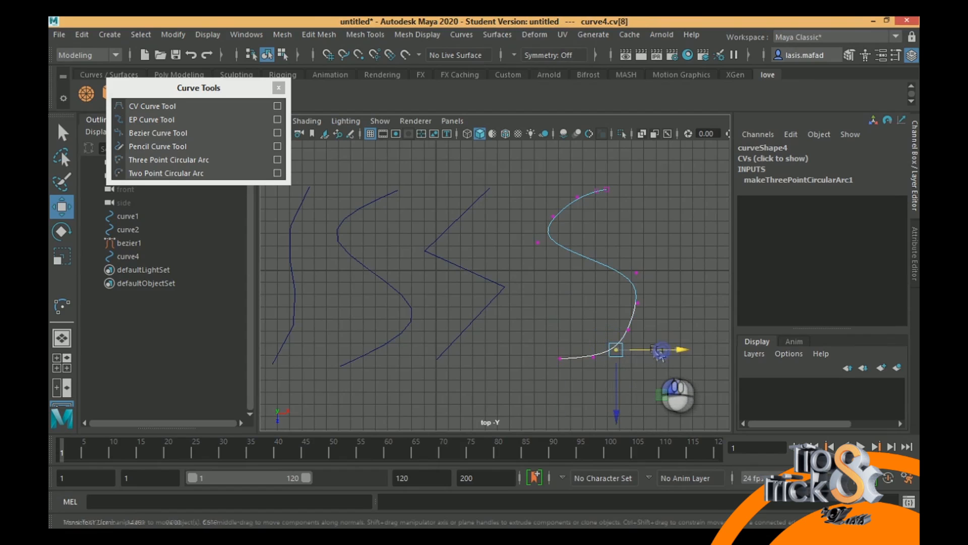
- Refine the reshaped arc's middle bend by repositioning its central control vertices
left_click_drag(629, 258, 681, 274)
middle_click_drag(549, 262, 518, 279, "alt")
scroll(517, 278, "up", 1)
mouse_move(585, 268)
middle_mouse_down("alt")
mouse_move(603, 263)
mouse_move(580, 264)
middle_mouse_up("alt")
left_click_drag(487, 235, 582, 251)
left_click_drag(523, 315, 524, 332)
left_click_drag(587, 266, 591, 266)
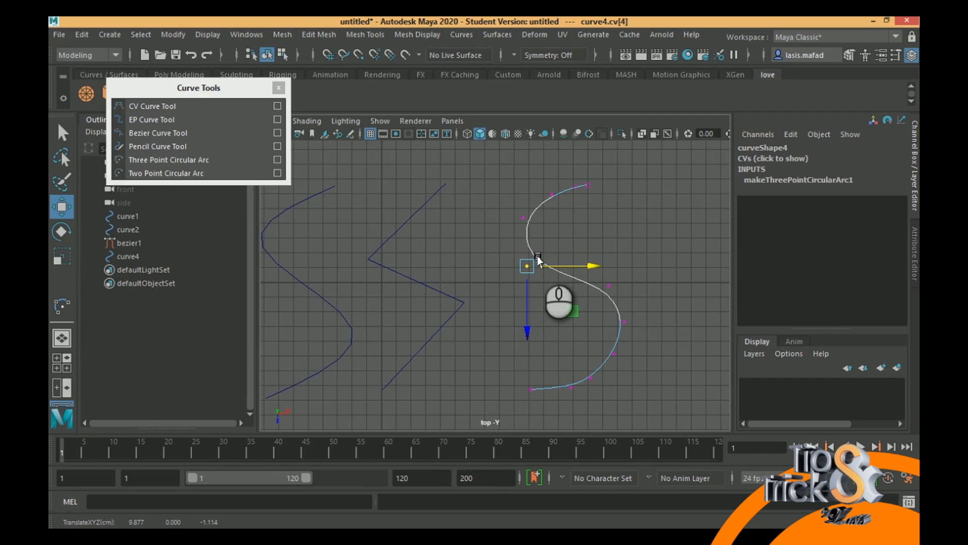
- Select the CV, EP and Bezier curves individually and together to compare the shapes they produce
middle_click_drag(434, 265, 568, 259, "alt")
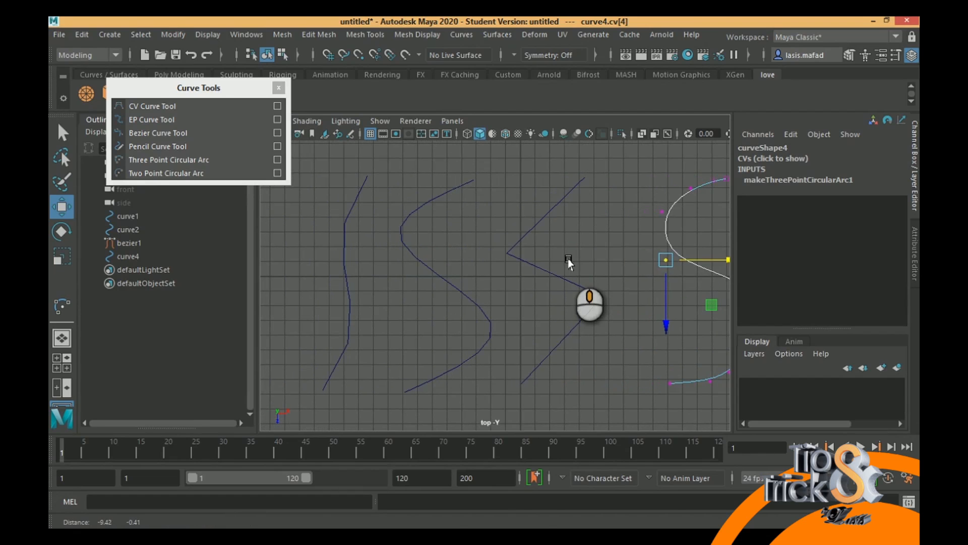
left_click(342, 263)
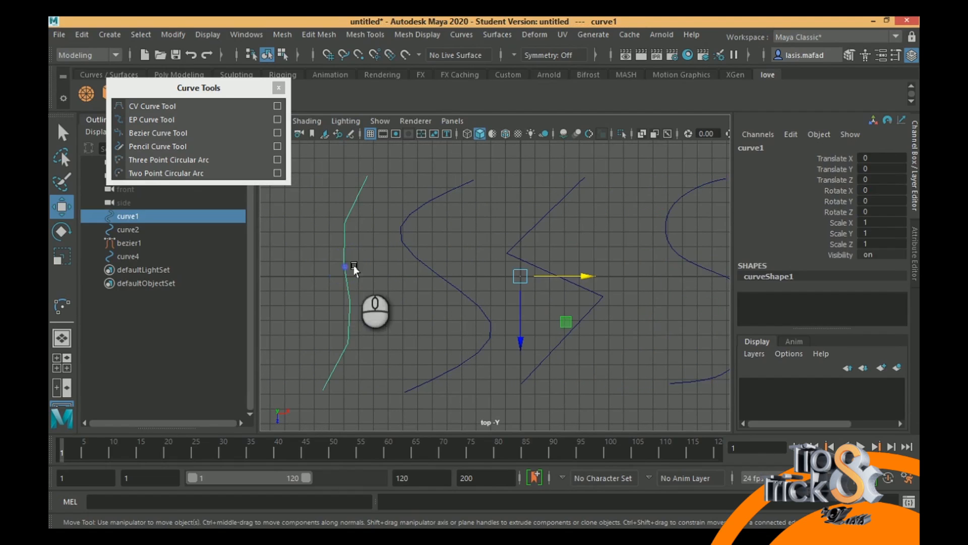
left_click(428, 266)
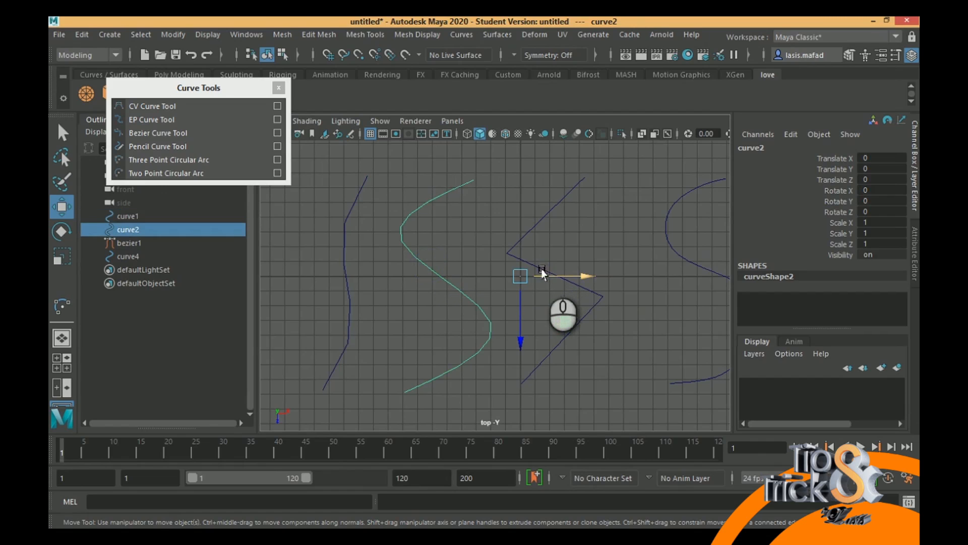
left_click(525, 236)
left_click_drag(289, 213, 610, 316)
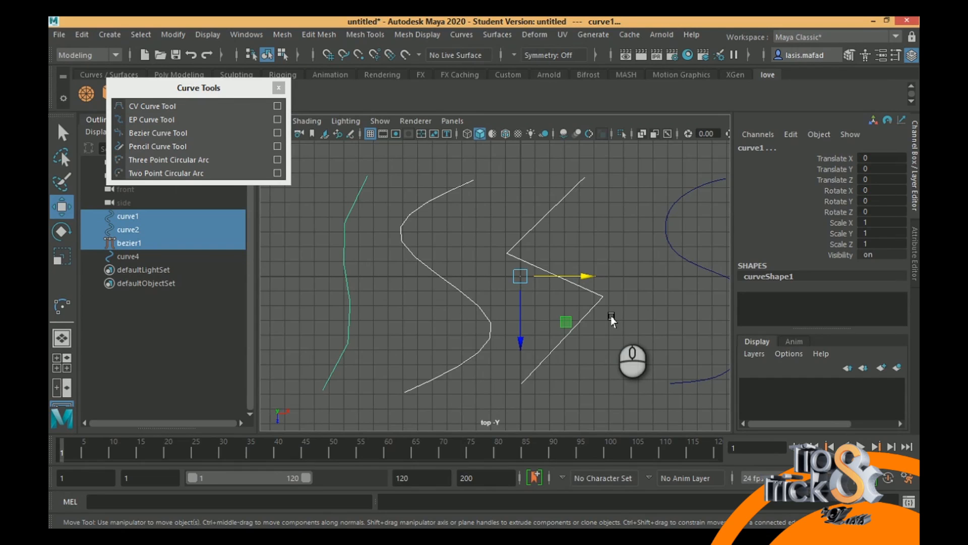
scroll(615, 168, "up", 2)
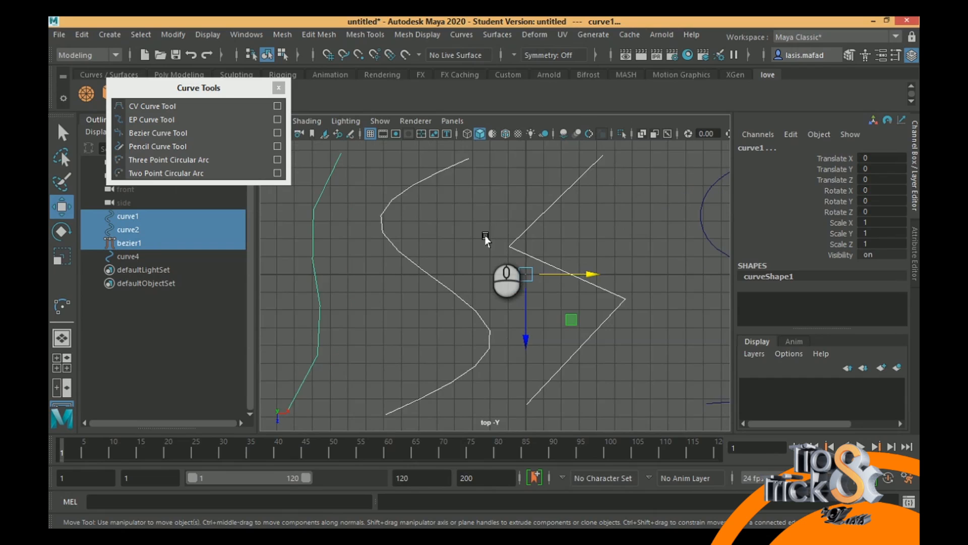
scroll(485, 235, "down", 3)
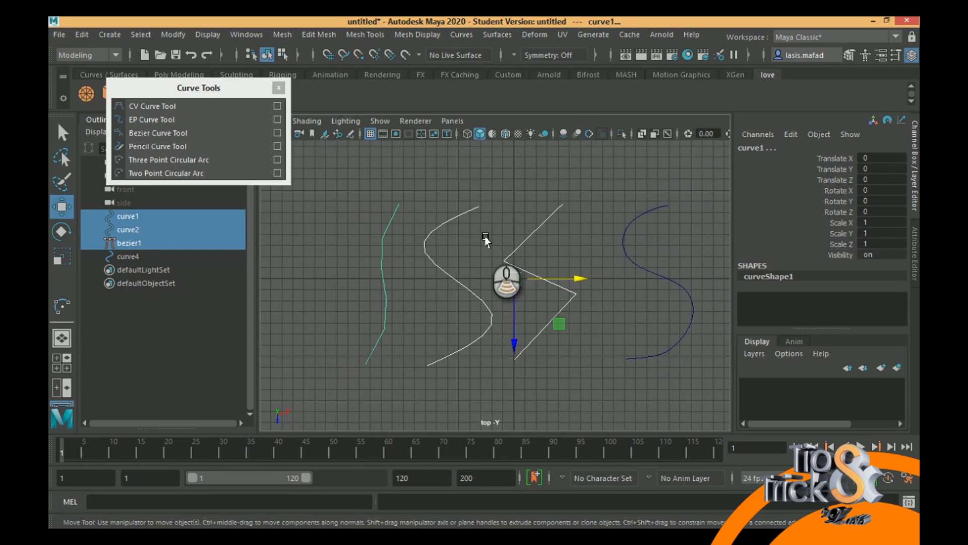
left_click(395, 273)
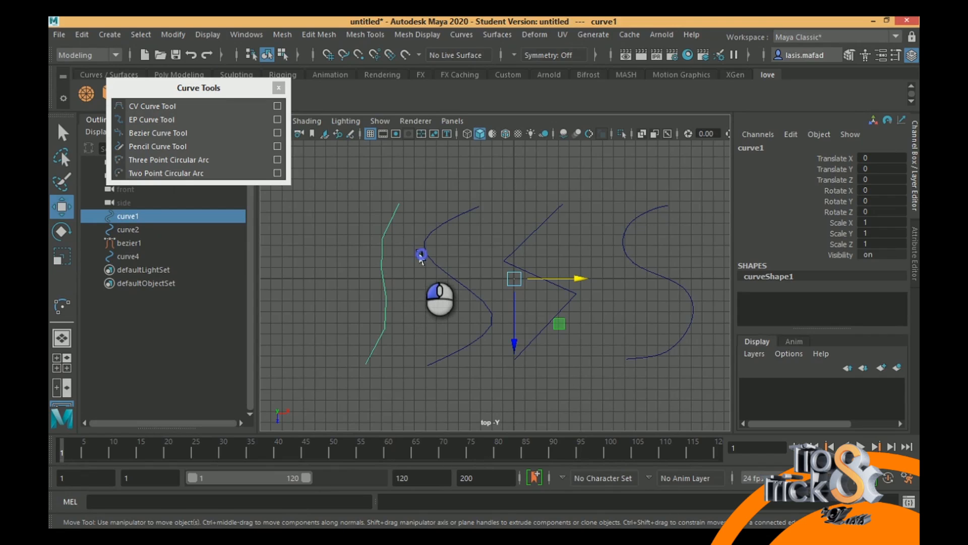
left_click(450, 274)
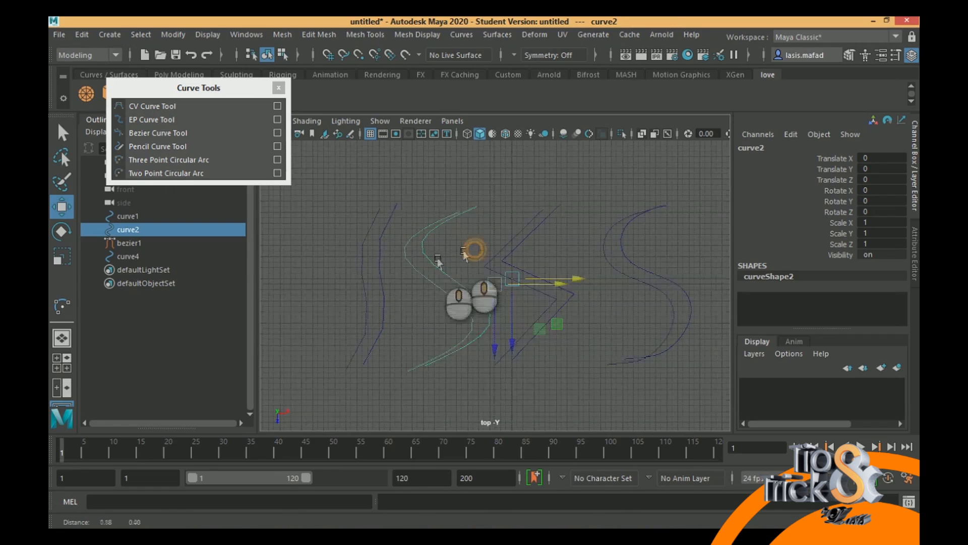
middle_click_drag(471, 249, 434, 259, "alt")
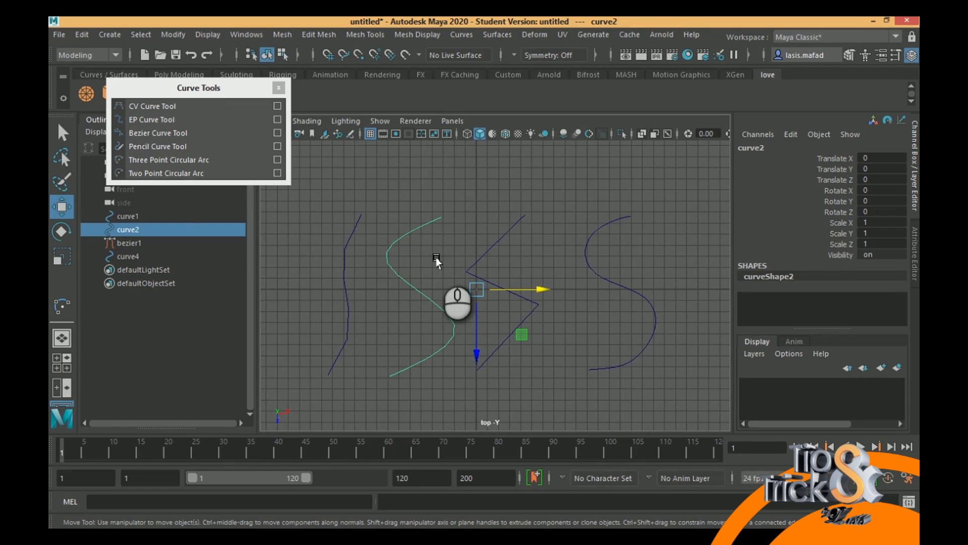
- Show the Bezier curve's control vertices, select its upper end point, and try moving its upper corner point
left_click(497, 241)
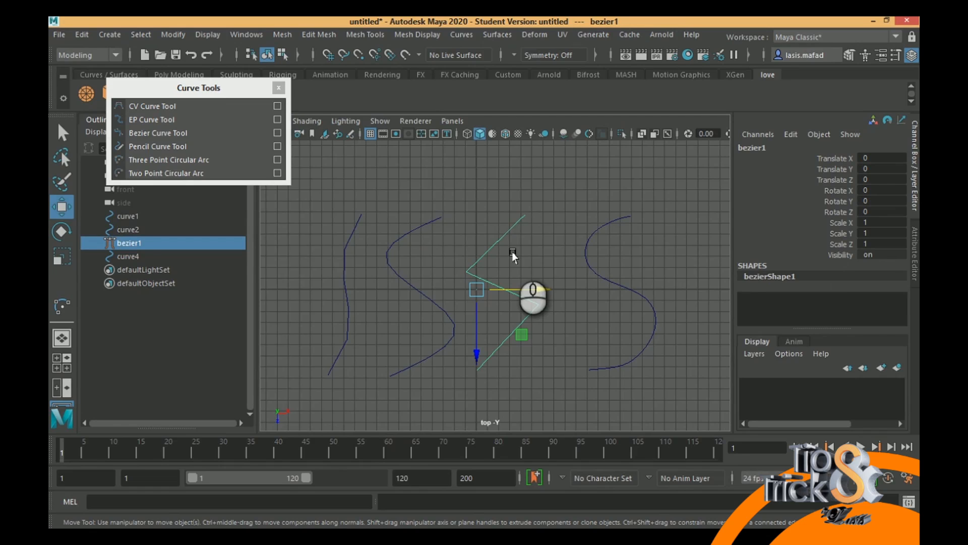
right_click(503, 234)
right_click_drag(504, 234, 444, 186)
left_click_drag(512, 205, 545, 233)
left_click(523, 216)
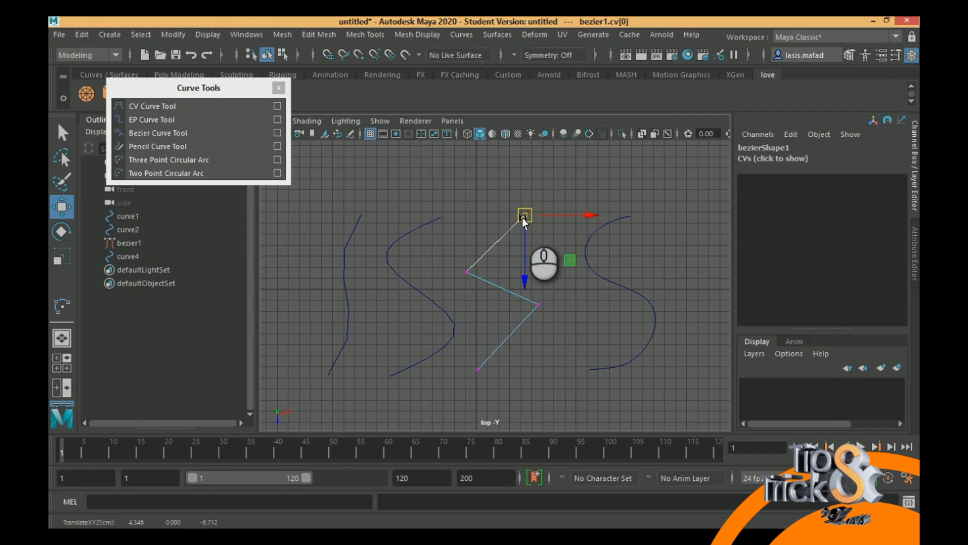
left_click_drag(449, 261, 477, 276)
key("ctrl+z")
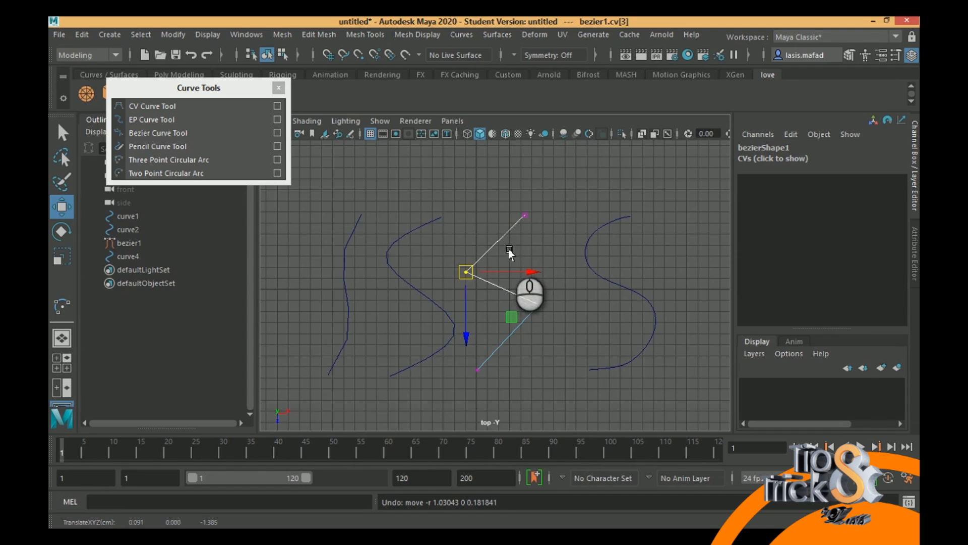
- Open the Tool Settings window clear of the first three curves and activate the EP Curve Tool
middle_click_drag(488, 287, 496, 228, "alt")
right_click_drag(496, 228, 431, 207, "alt")
middle_click_drag(488, 247, 484, 232, "alt")
scroll(484, 233, "up", 2)
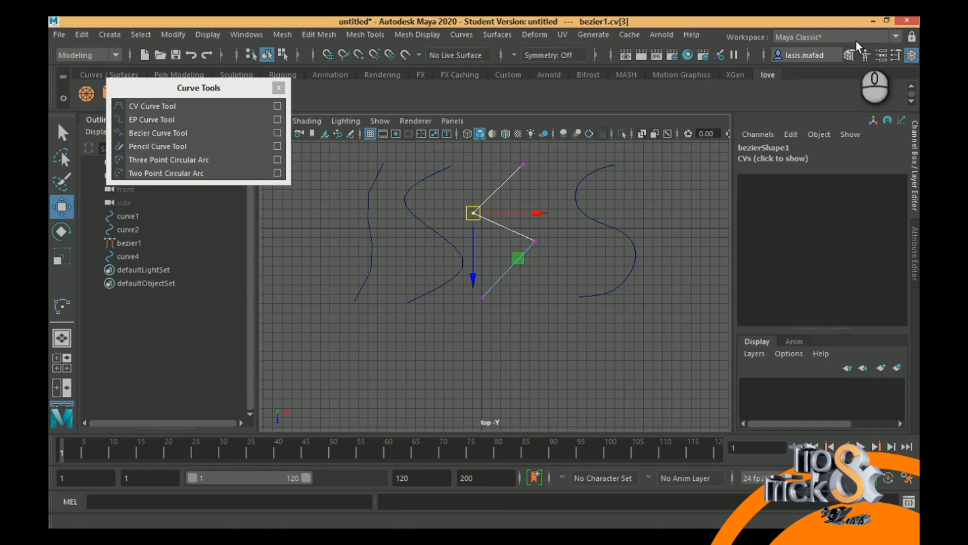
left_click(895, 54)
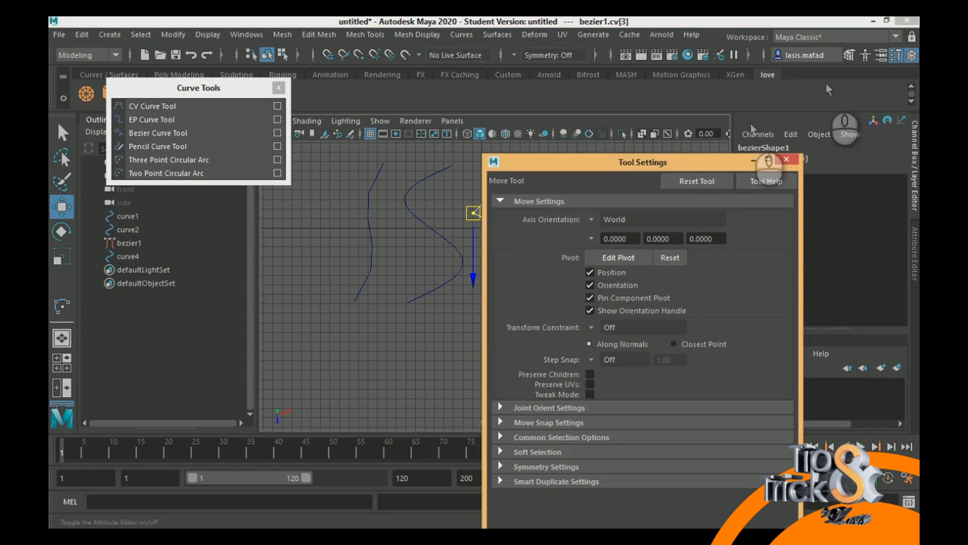
left_click_drag(674, 162, 801, 73)
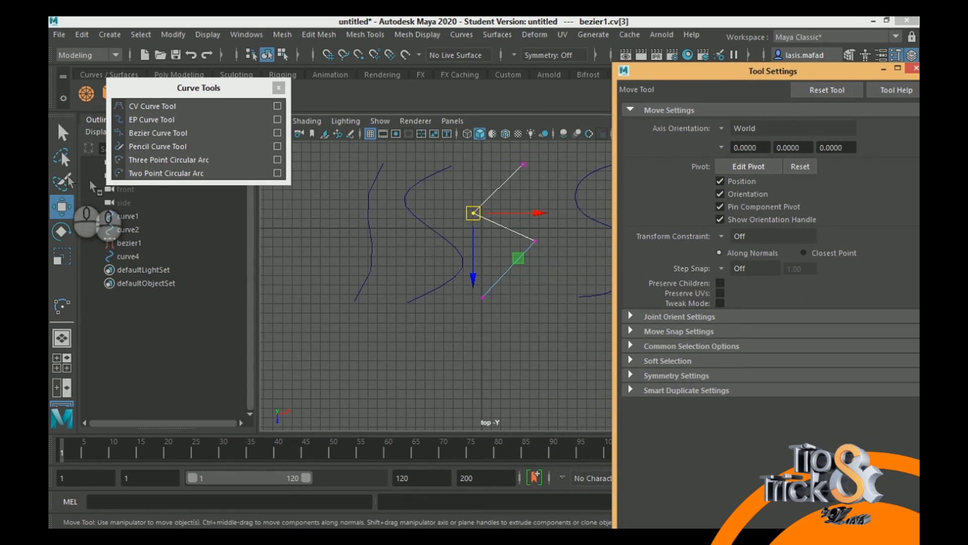
left_click(149, 119)
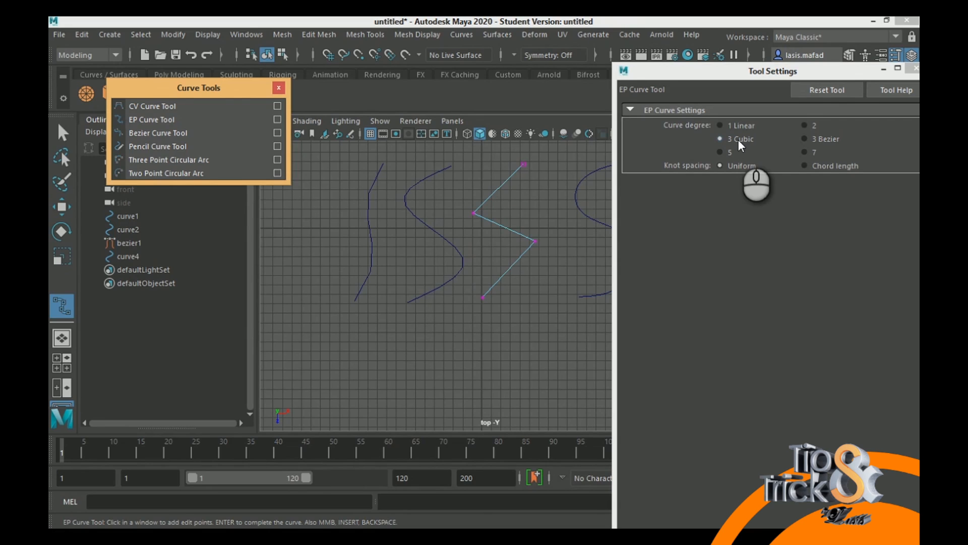
scroll(452, 316, "down", 1)
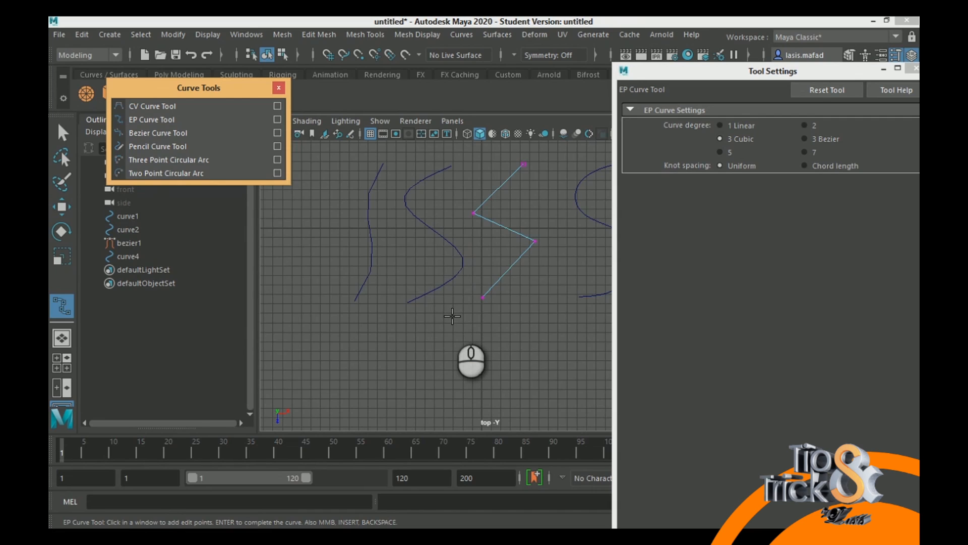
- Draw a trial four-point S-shaped EP curve of degree 3 Cubic below the existing curves and undo it
key("Return")
left_click(447, 317)
left_click(395, 356)
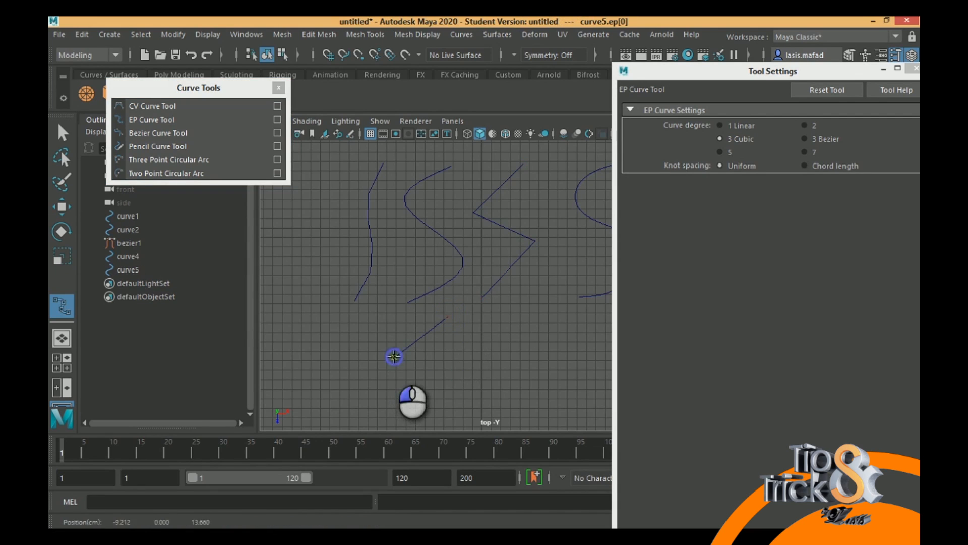
left_click(454, 388)
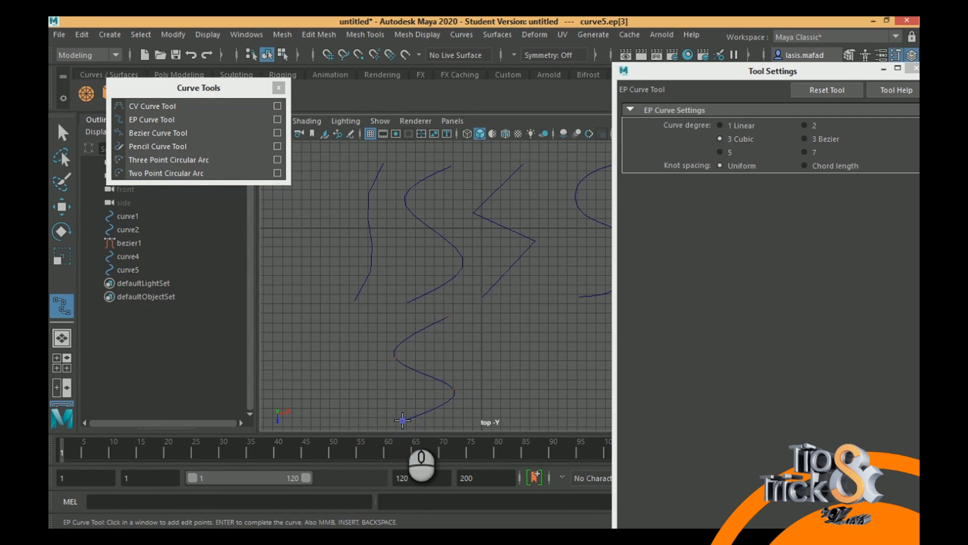
key("ctrl+z")
key("ctrl+z")
key("ctrl+z")
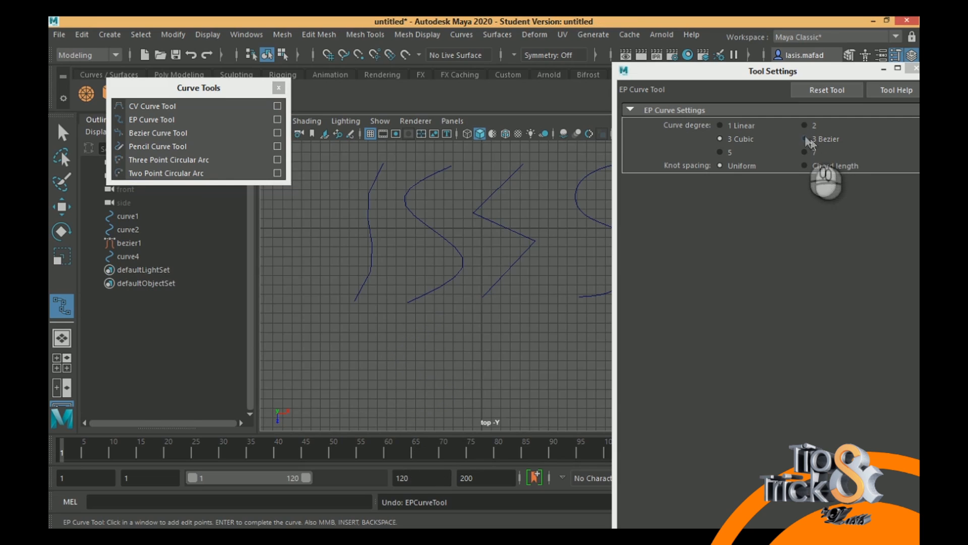
- Set the EP curve degree to 2 and draw a four-point S-shaped curve below the existing curves
left_click(805, 125)
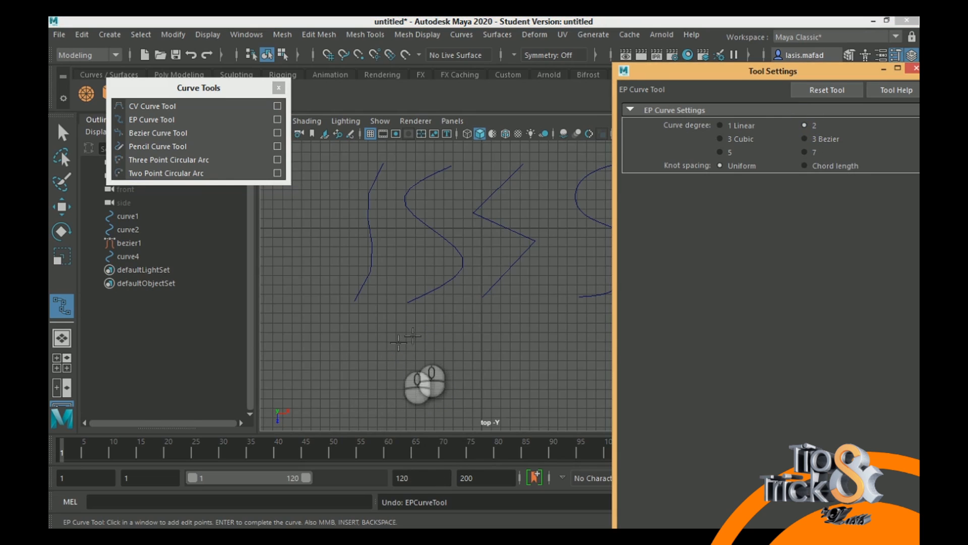
left_click(443, 315)
left_click(383, 357)
left_click(452, 387)
middle_click_drag(390, 398, 386, 370, "alt")
left_click_drag(386, 370, 331, 339, "alt")
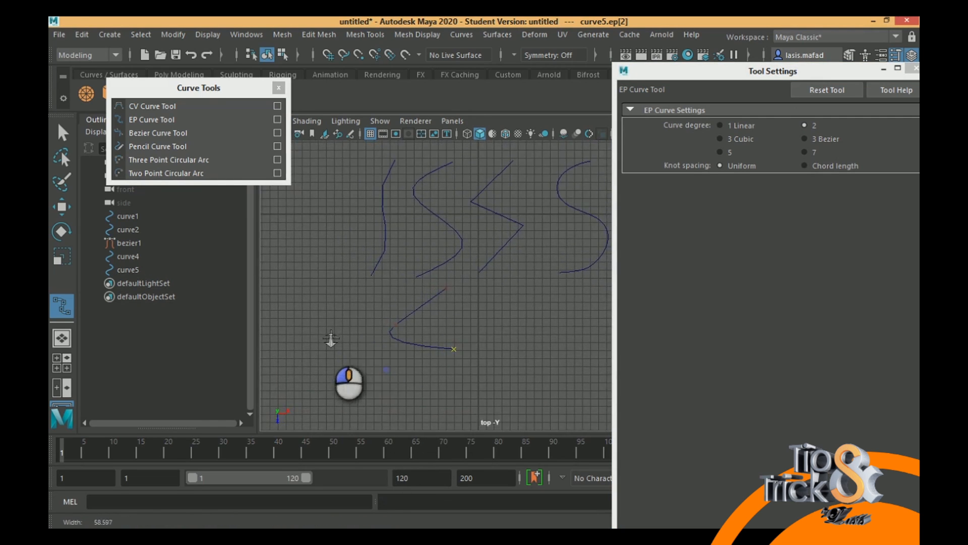
left_click(397, 396)
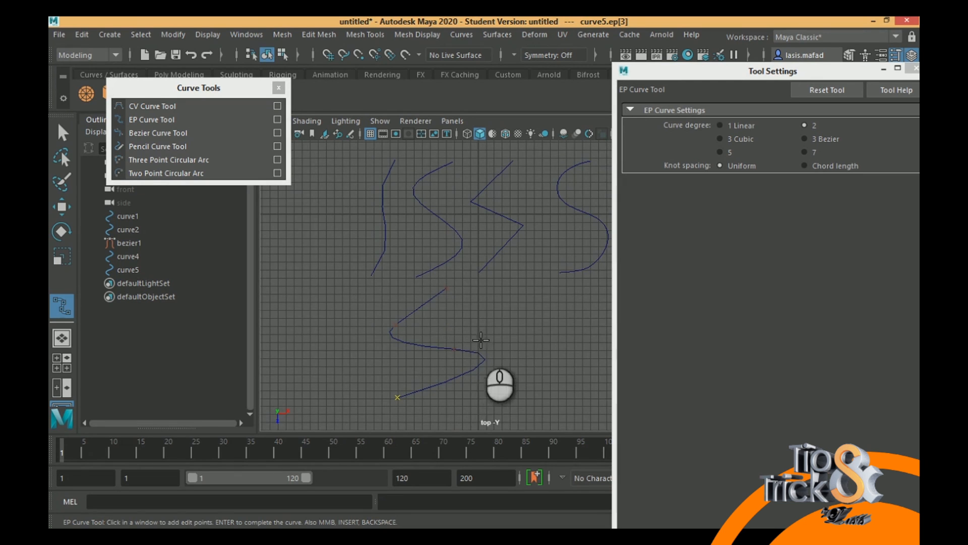
scroll(444, 326, "down", 2)
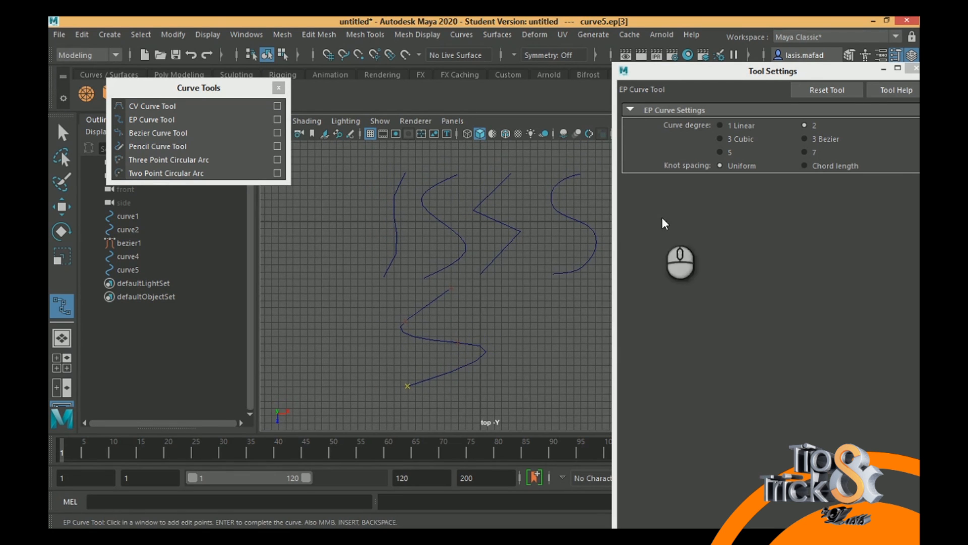
- Try continuing the unfinished degree 2 curve as 1 Linear with a fifth edit point, and remove that point
left_click(741, 127)
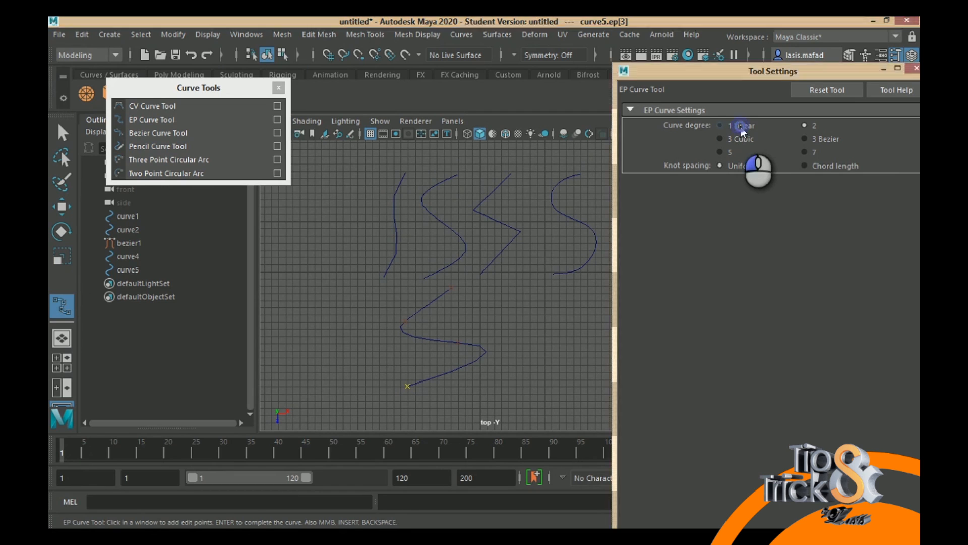
middle_click_drag(489, 395, 454, 260, "alt")
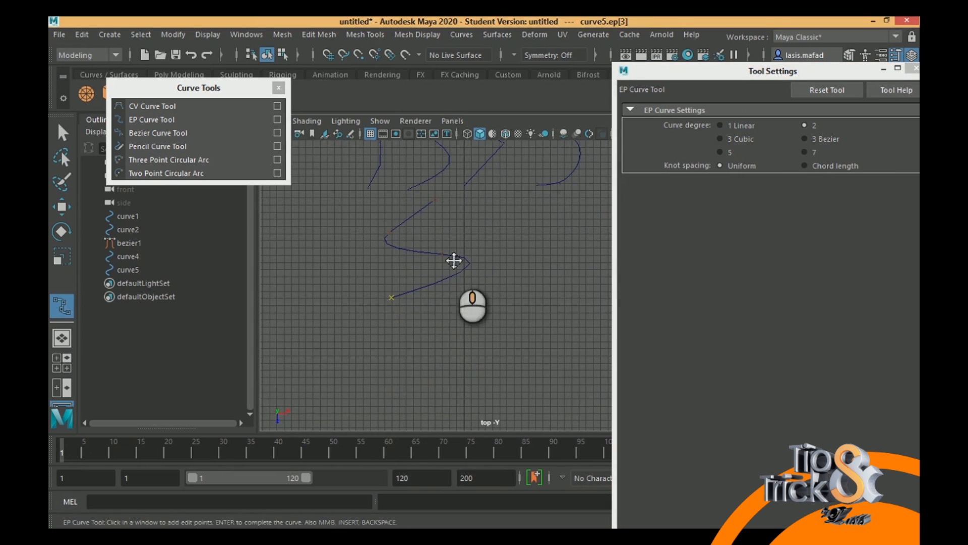
left_click(459, 301)
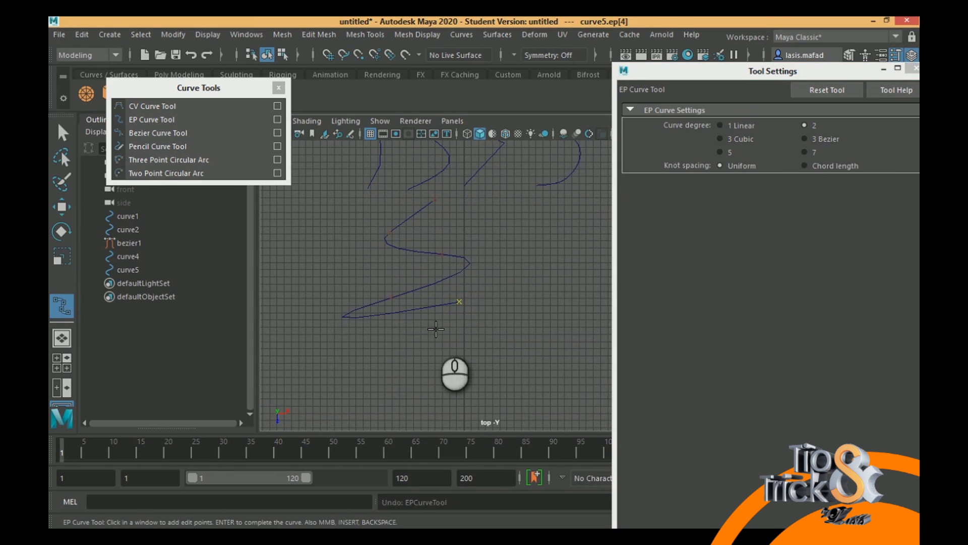
left_click(62, 132)
- Start a new EP curve of degree 1 Linear and draw a four-point zigzag below the degree 2 curve
left_click(151, 120)
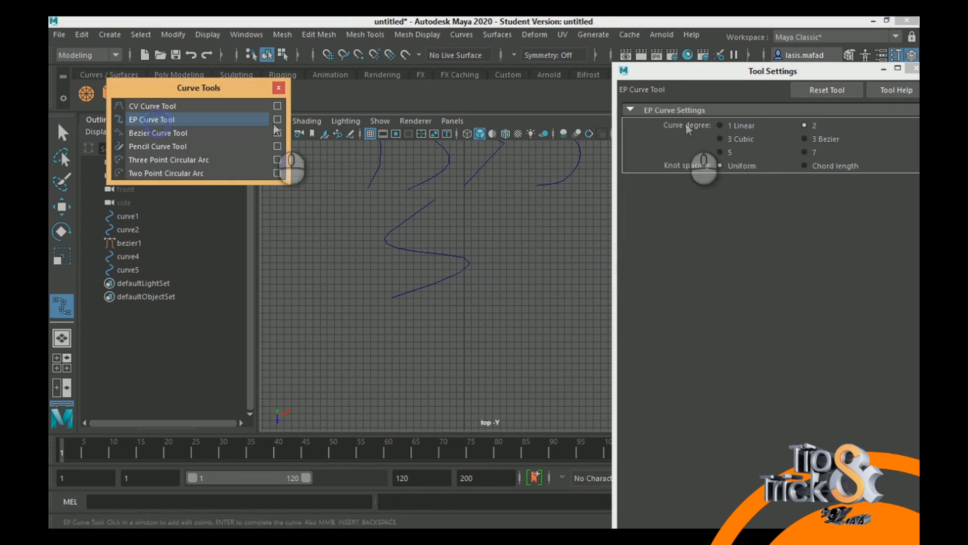
left_click(452, 308)
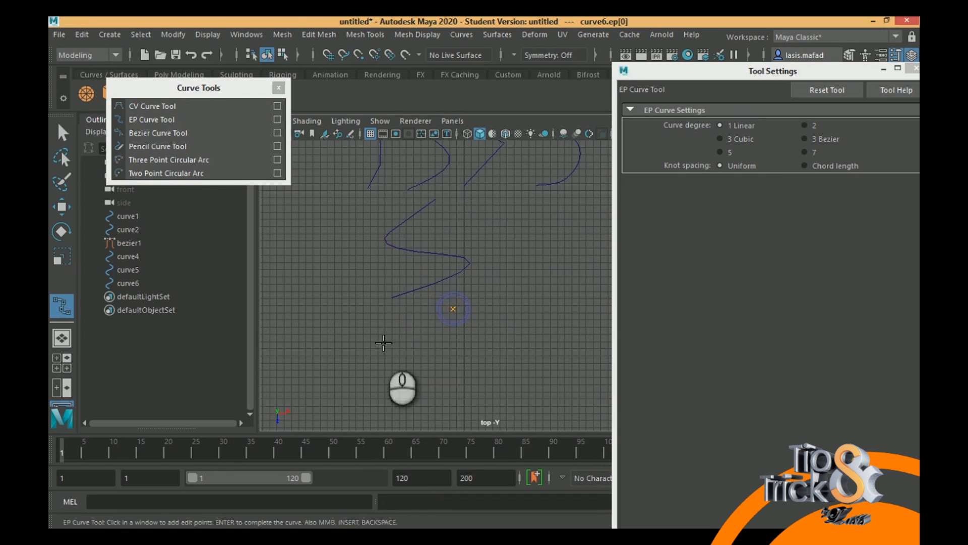
left_click(396, 341)
left_click(454, 369)
left_click(400, 396)
middle_click_drag(509, 265, 500, 187, "alt")
middle_click_drag(468, 281, 476, 259, "alt")
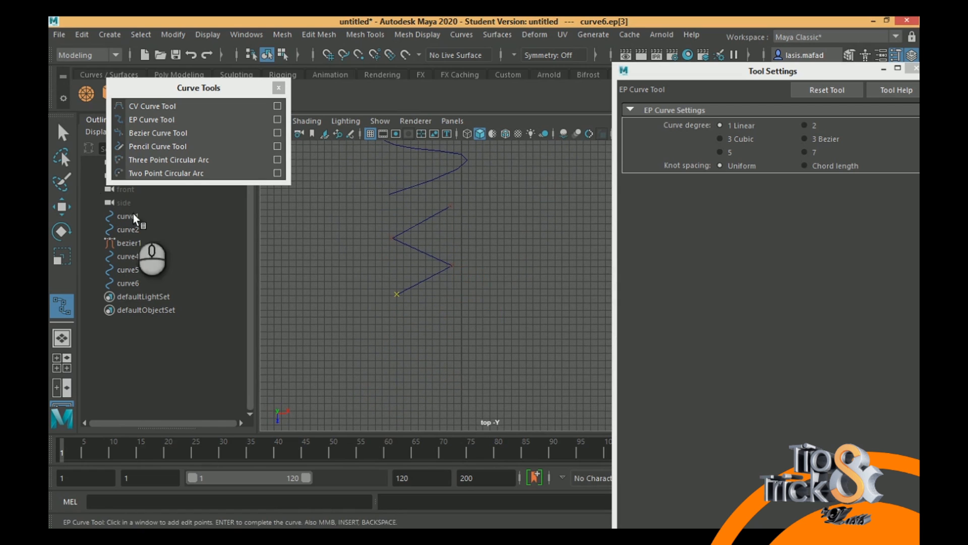
- Start another EP curve with degree 5 and draw a four-point S shape below the linear zigzag
left_click(719, 152)
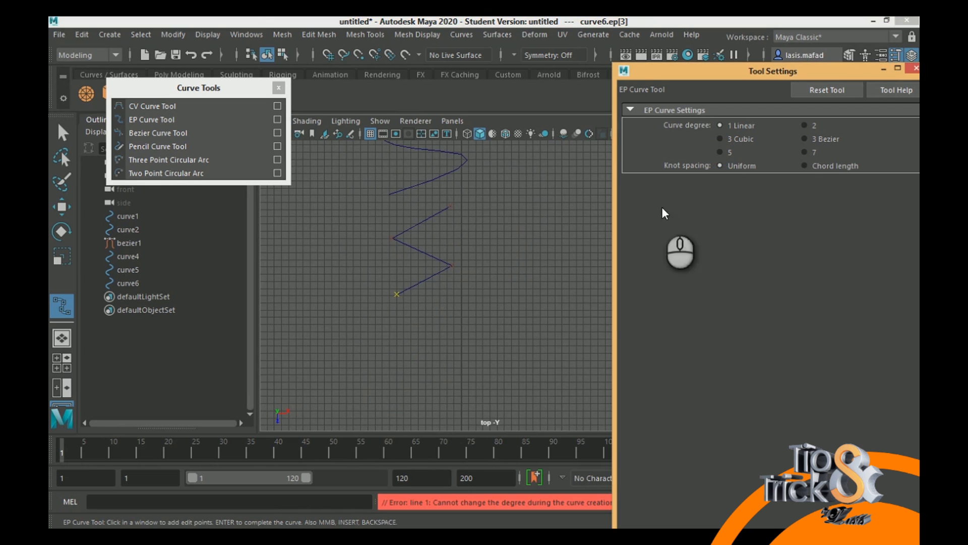
left_click(142, 120)
left_click(719, 153)
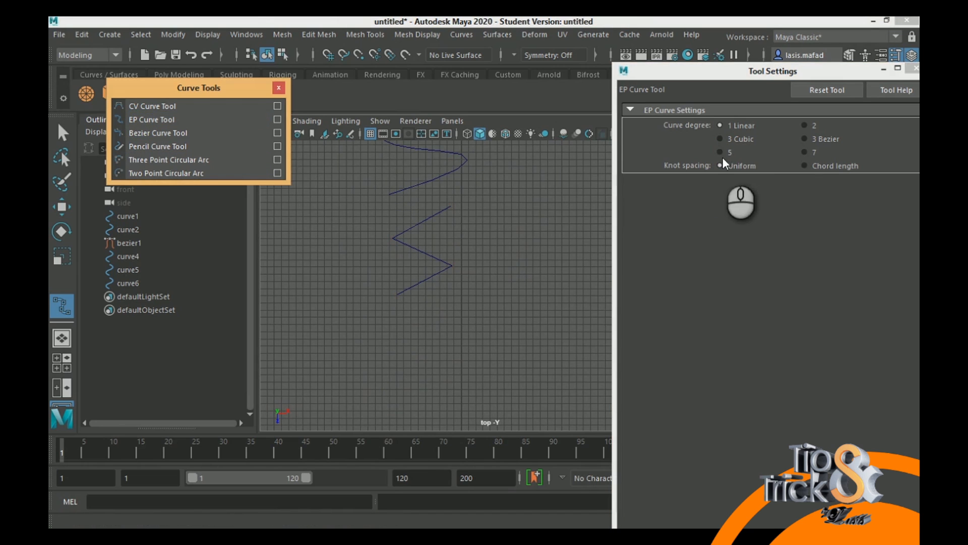
middle_click_drag(430, 300, 454, 217, "alt")
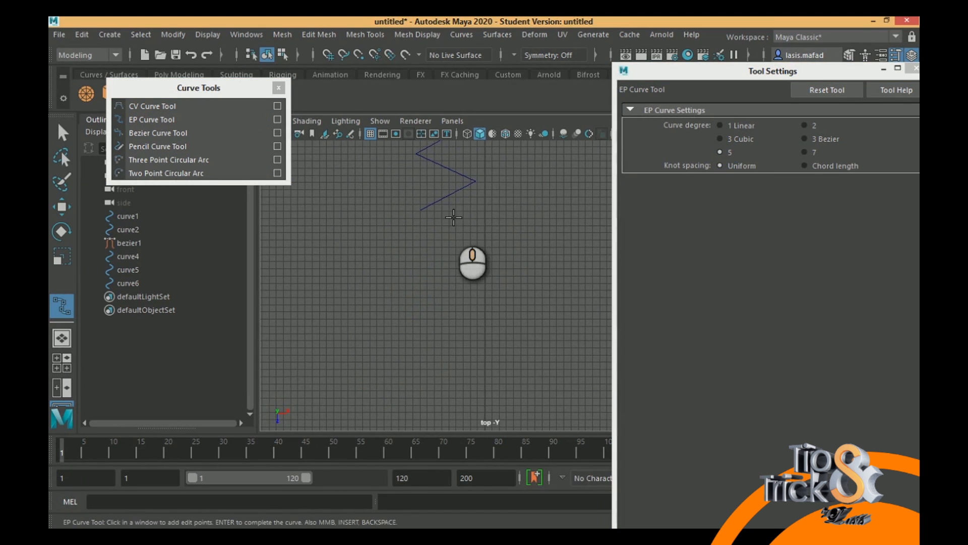
left_click(479, 228)
left_click(422, 258)
left_click(472, 289)
left_click(420, 328)
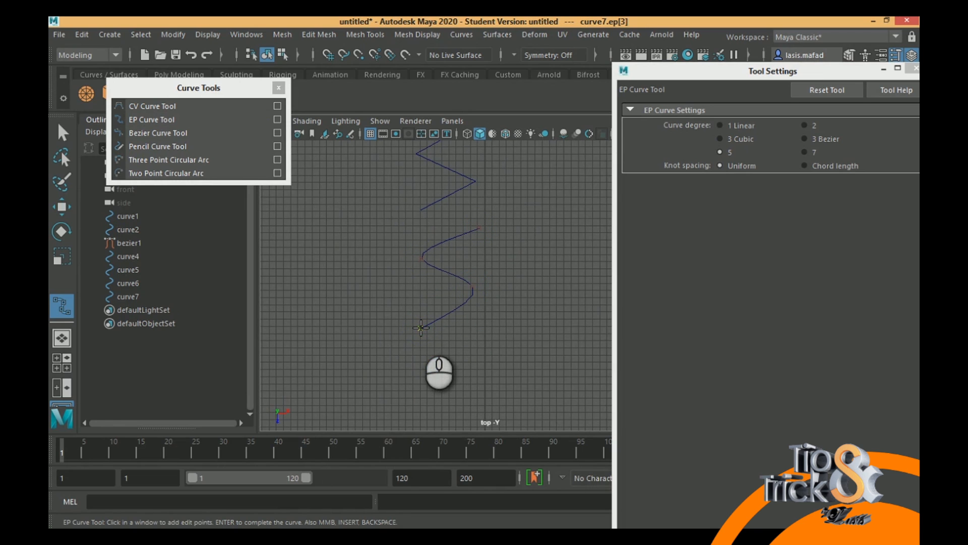
middle_click_drag(495, 204, 455, 247, "alt")
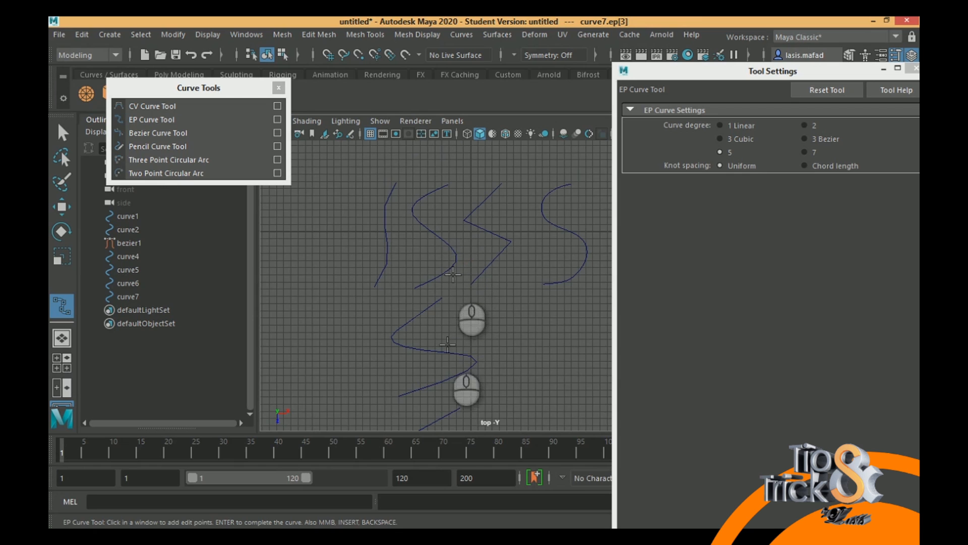
- Complete the degree 5 EP curve and select all of its control vertices
middle_click_drag(457, 306, 464, 359, "alt")
key("Return")
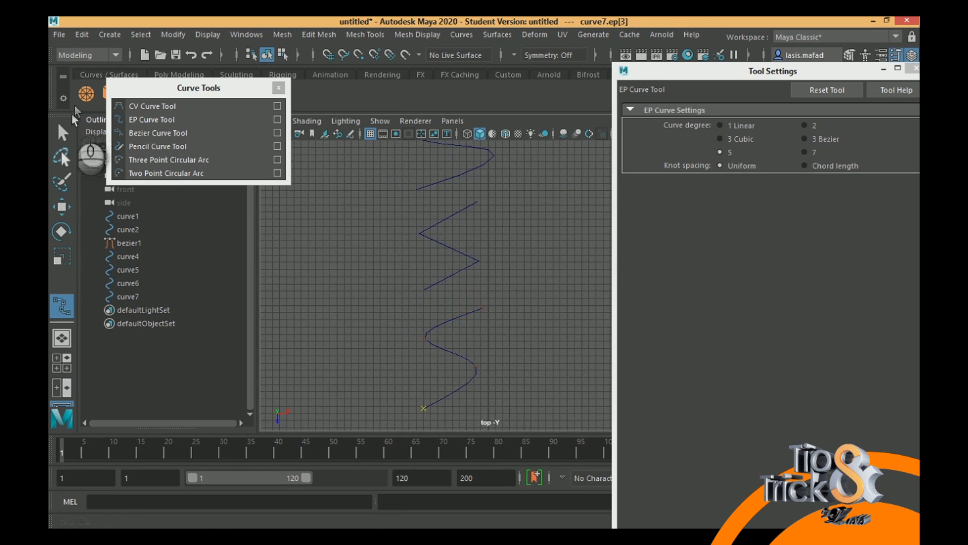
key("q")
right_click_drag(464, 356, 395, 186)
left_click_drag(325, 276, 550, 457)
middle_click_drag(515, 226, 484, 402, "alt")
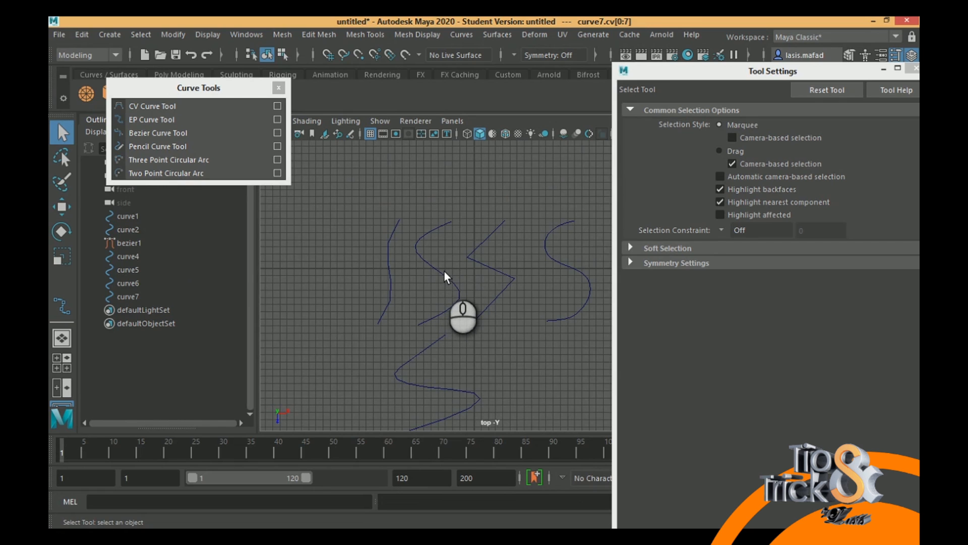
- Show the control vertices of the degree 2 EP curve and select them all to examine their layout
middle_click_drag(445, 272, 429, 189, "alt")
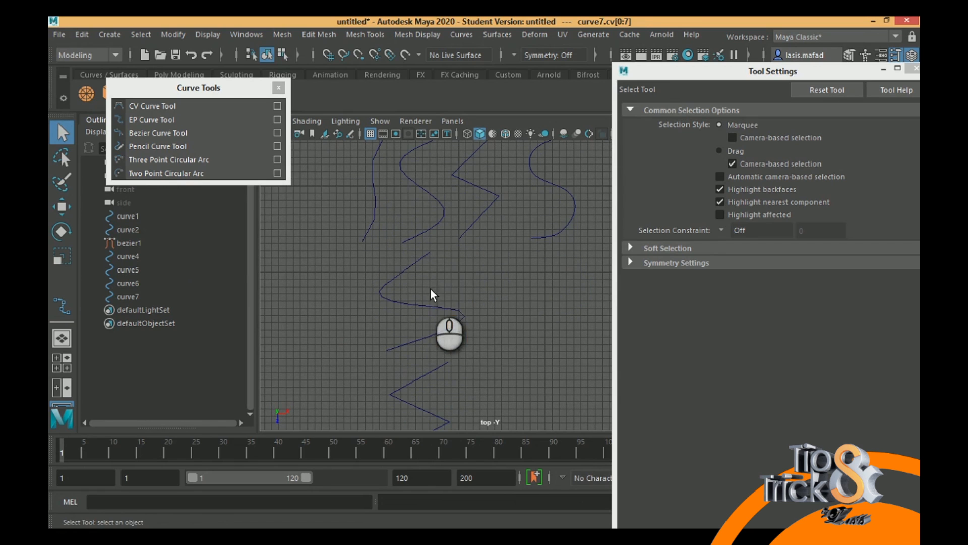
left_click(442, 323)
right_click_drag(385, 287, 334, 207)
left_click_drag(335, 241, 556, 363)
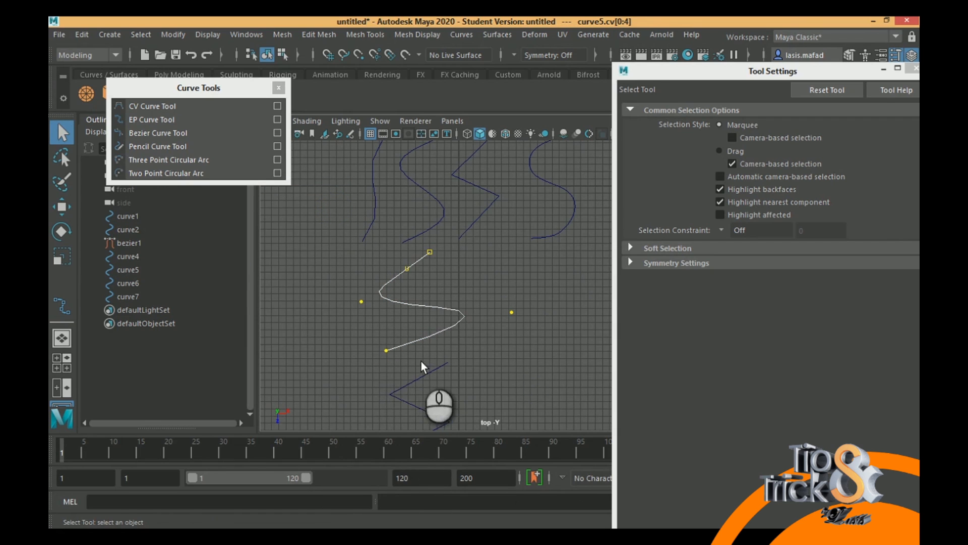
- Show and select all control vertices of the degree 5 EP curve to compare them with the degree 2 curve
middle_click_drag(435, 362, 434, 150, "alt")
middle_click_drag(450, 328, 466, 260, "alt")
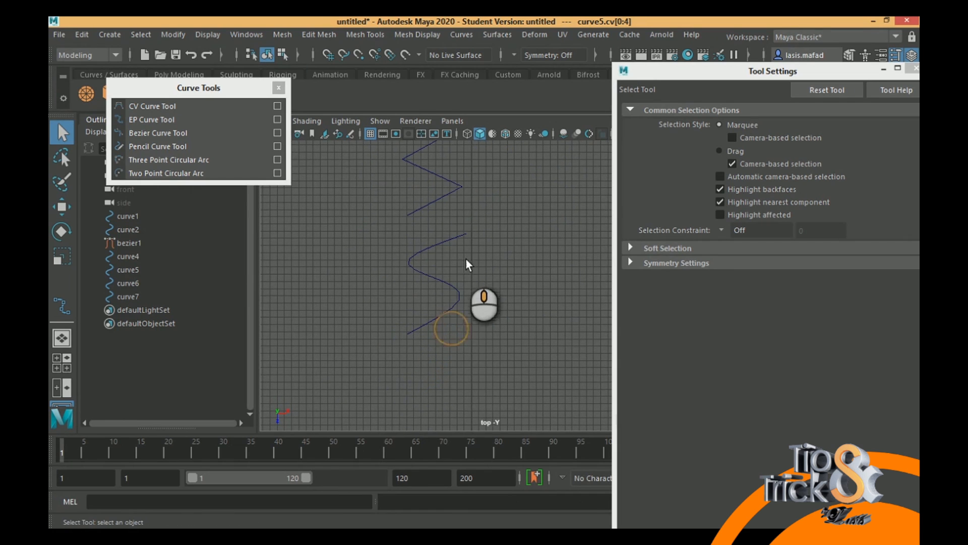
left_click(453, 287)
right_click_drag(454, 287, 381, 192)
left_click_drag(328, 203, 564, 356)
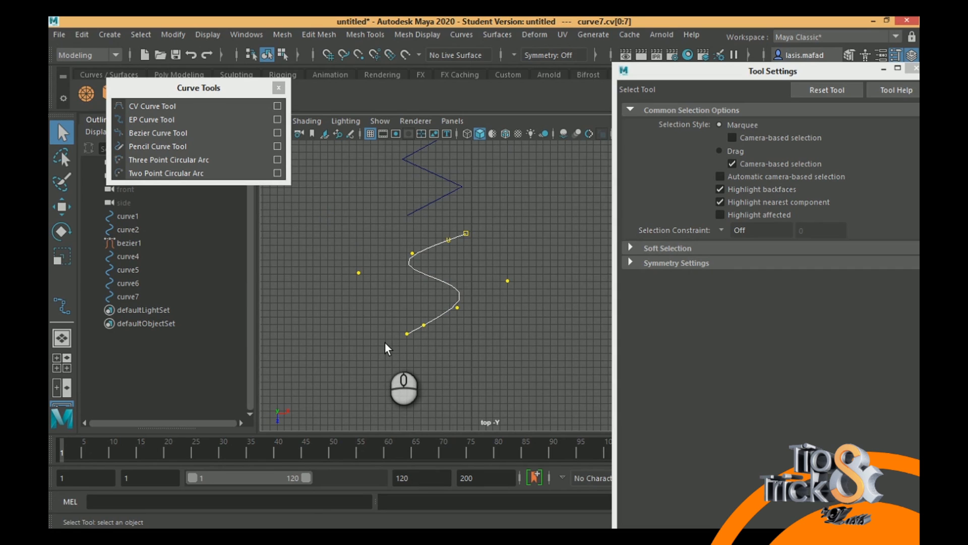
- Examine and compare the degree 5, linear and degree 2 EP curves with the four original curves above them
scroll(470, 311, "down", 1)
middle_click_drag(469, 311, 413, 265, "alt")
middle_click_drag(469, 228, 469, 227, "alt")
middle_click_drag(450, 318, 453, 356, "alt")
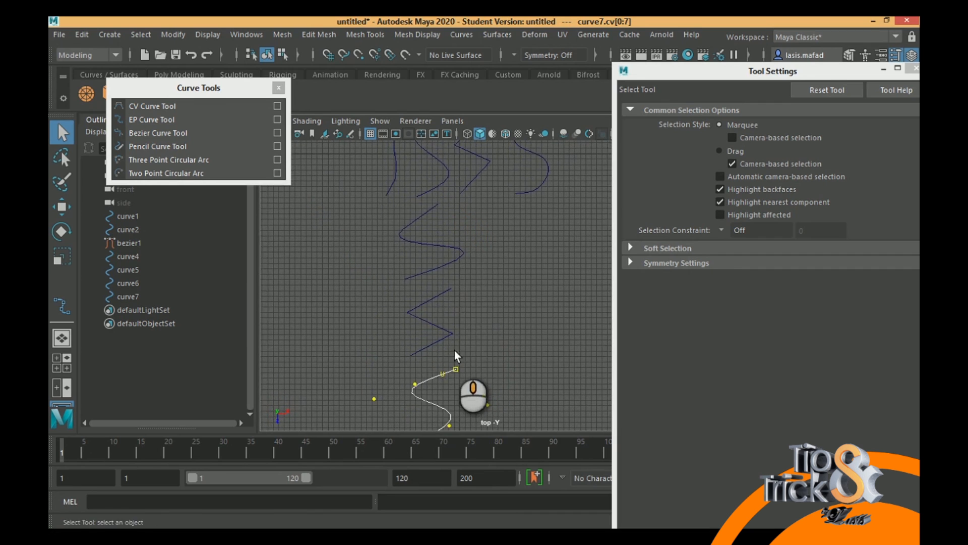
mouse_move(464, 234)
middle_mouse_down("alt")
mouse_move(461, 321)
mouse_move(467, 222)
middle_mouse_up("alt")
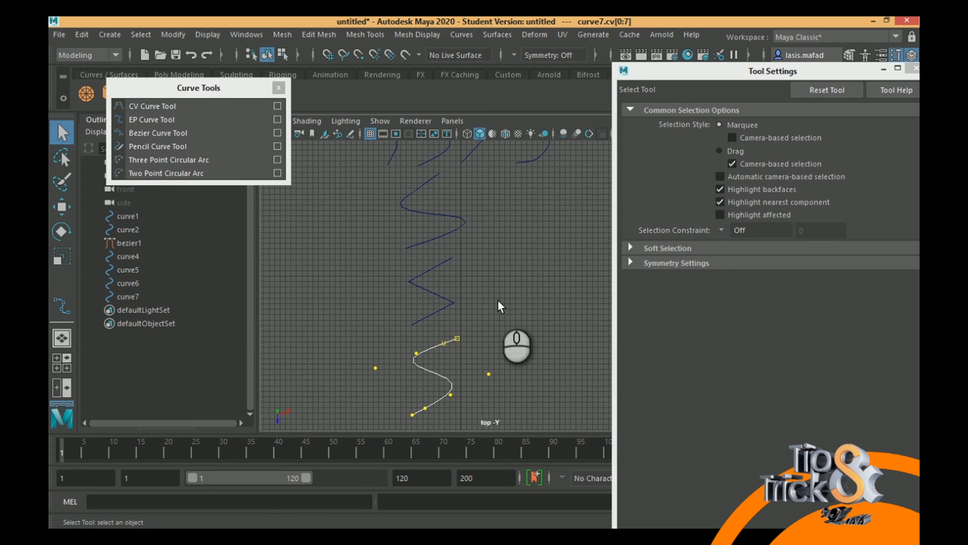
middle_click_drag(514, 255, 517, 313, "alt")
middle_click_drag(540, 263, 519, 363, "alt")
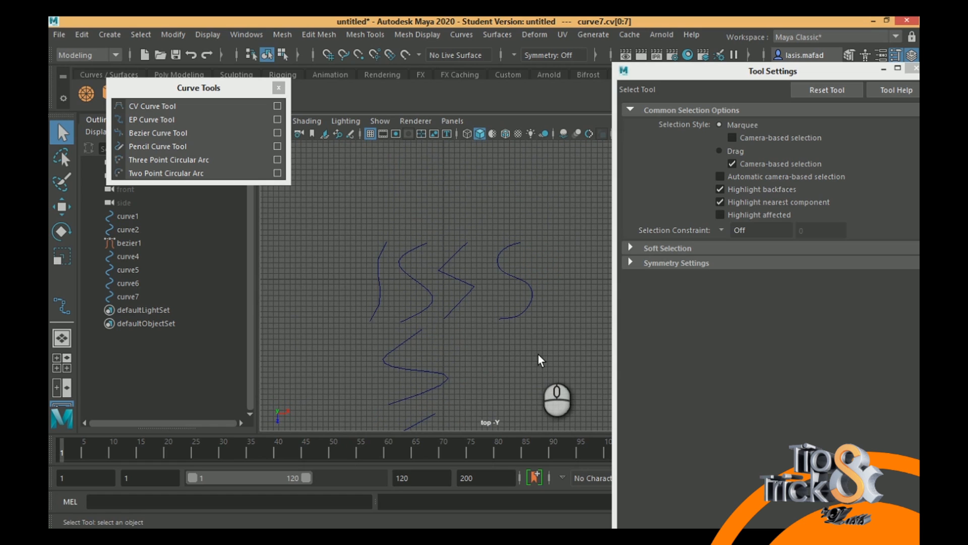
middle_click_drag(425, 301, 520, 382, "alt")
middle_click_drag(460, 348, 512, 305, "alt")
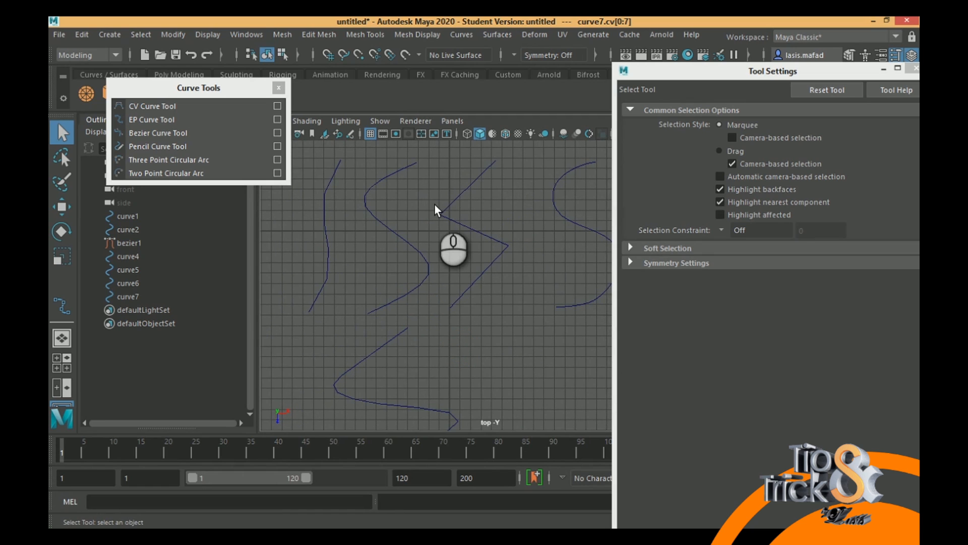
scroll(448, 292, "down", 5)
scroll(425, 270, "up", 5)
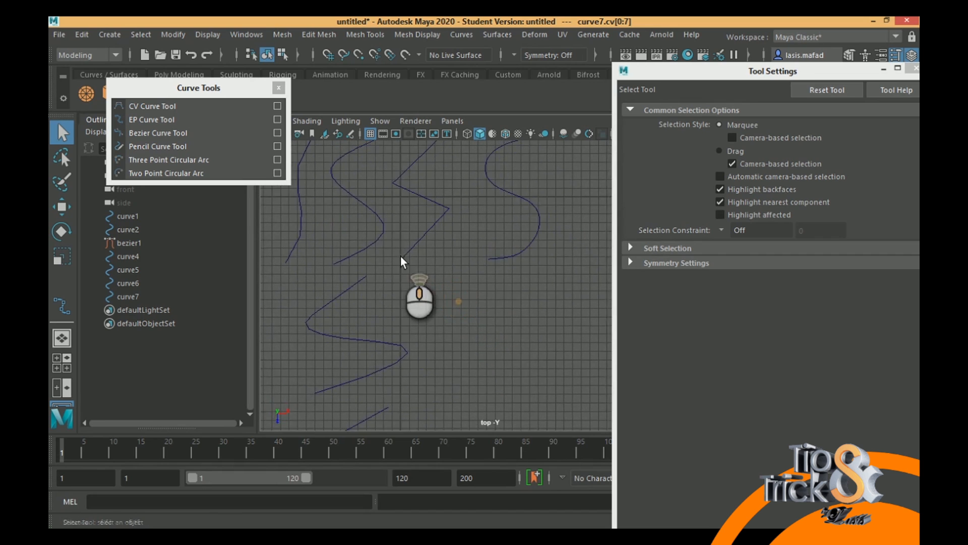
- Activate the Bezier Curve Tool and undo a first attempt at a curve beside the degree 2 EP curve
left_click(139, 135)
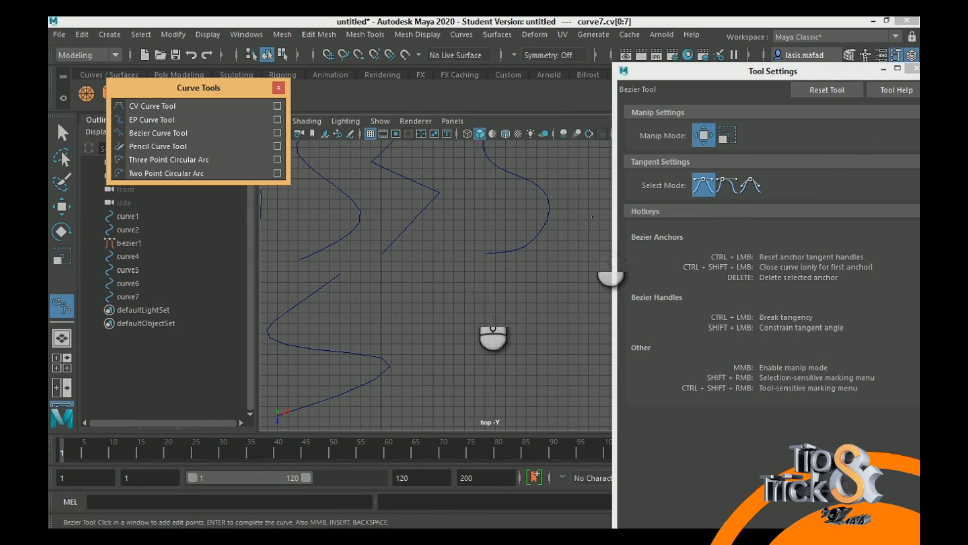
left_click(461, 278)
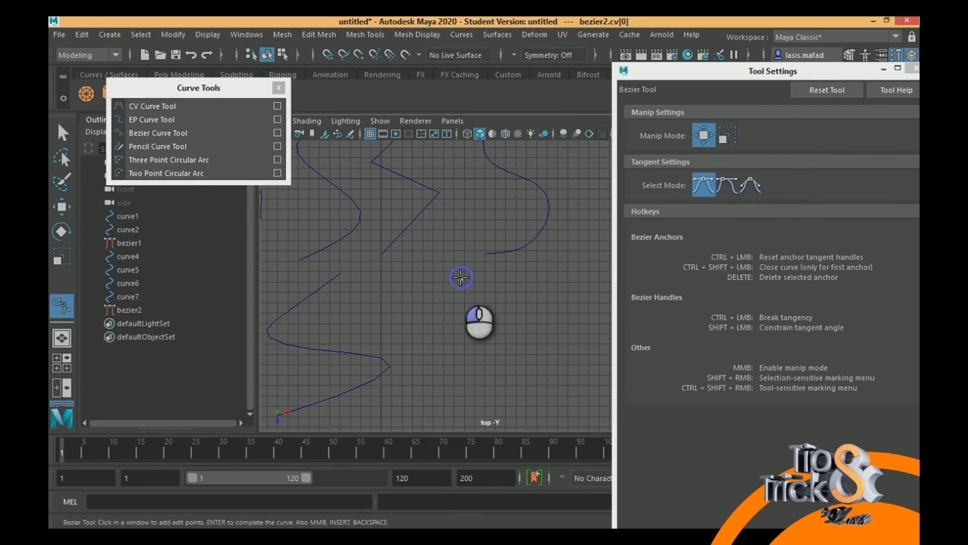
left_click_drag(417, 341, 438, 373)
key("ctrl+z")
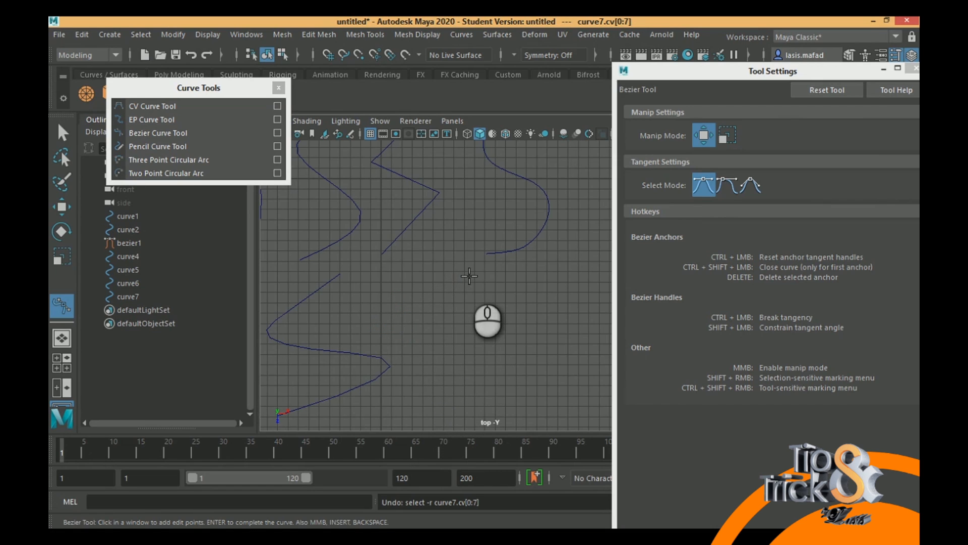
- Draw a five-anchor Bezier zigzag with straight segments beside the degree 2 EP curve and complete it
left_click(470, 279)
left_click_drag(406, 326, 472, 373)
left_click(397, 413)
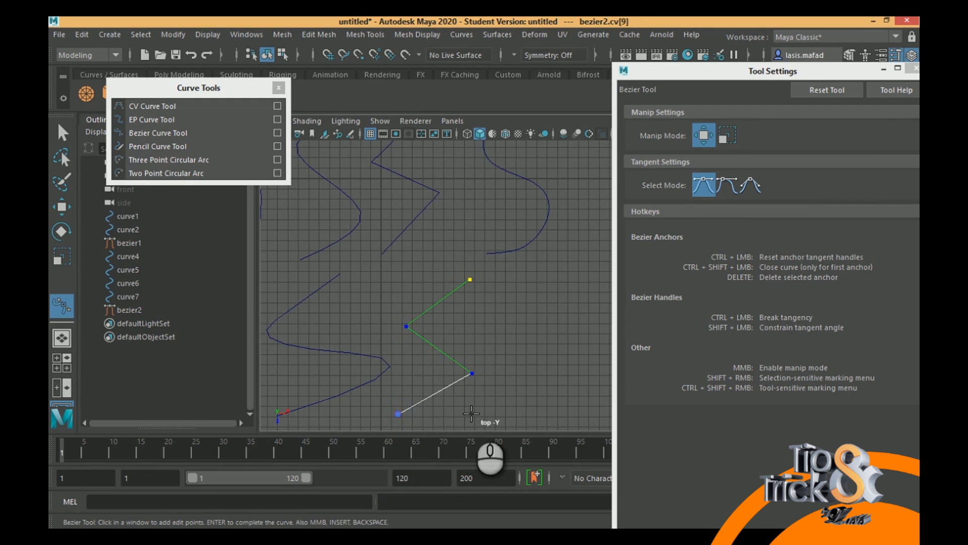
middle_click_drag(472, 391, 479, 236, "alt")
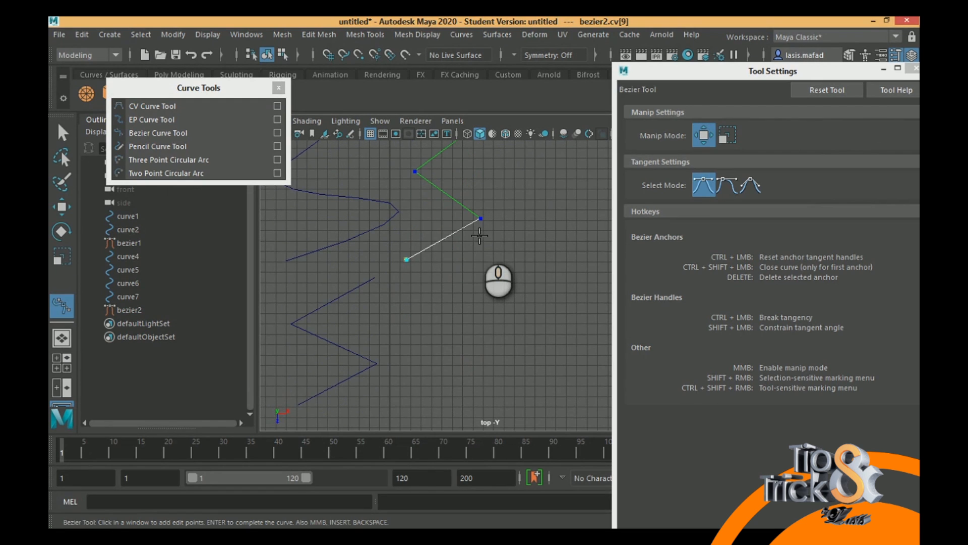
left_click(478, 269)
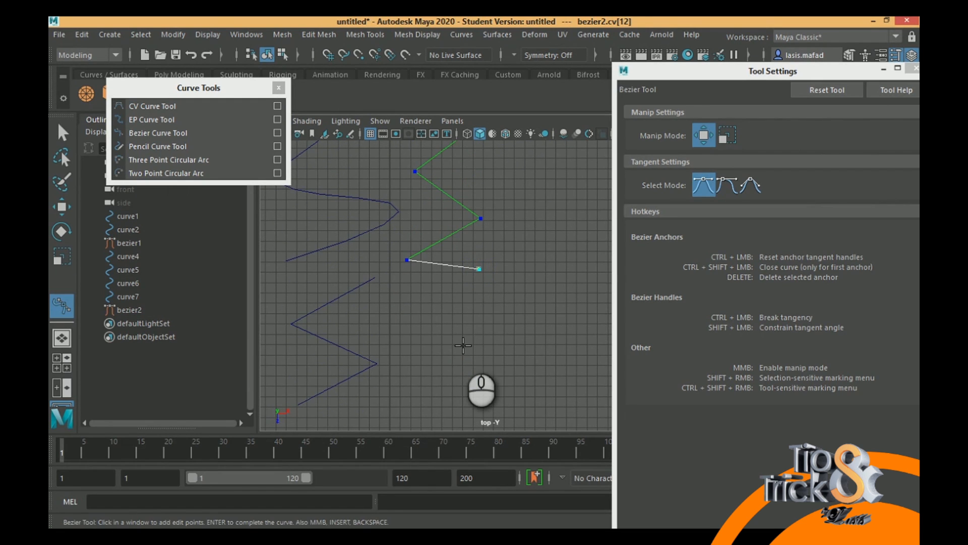
key("q")
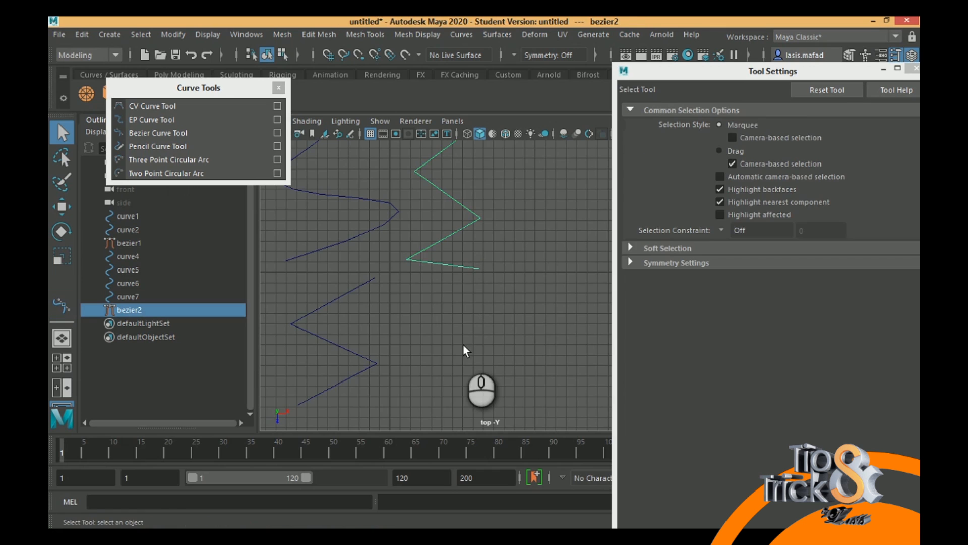
- Draw a four-anchor Bezier S curve below the Bezier zigzag, pulling out tangent handles at each anchor, and complete it
left_click(159, 133)
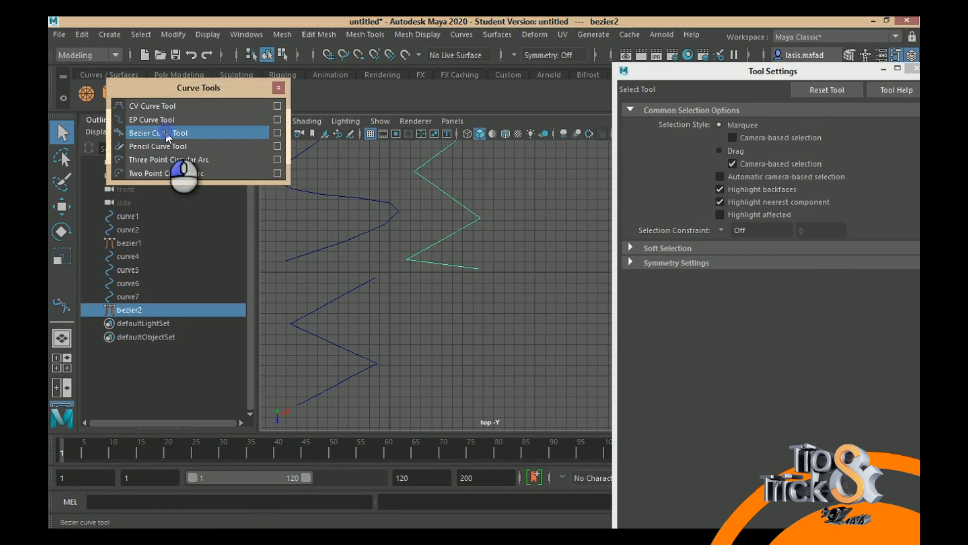
left_click_drag(473, 307, 540, 325)
left_click_drag(399, 347, 373, 305)
middle_click_drag(444, 348, 432, 213, "alt")
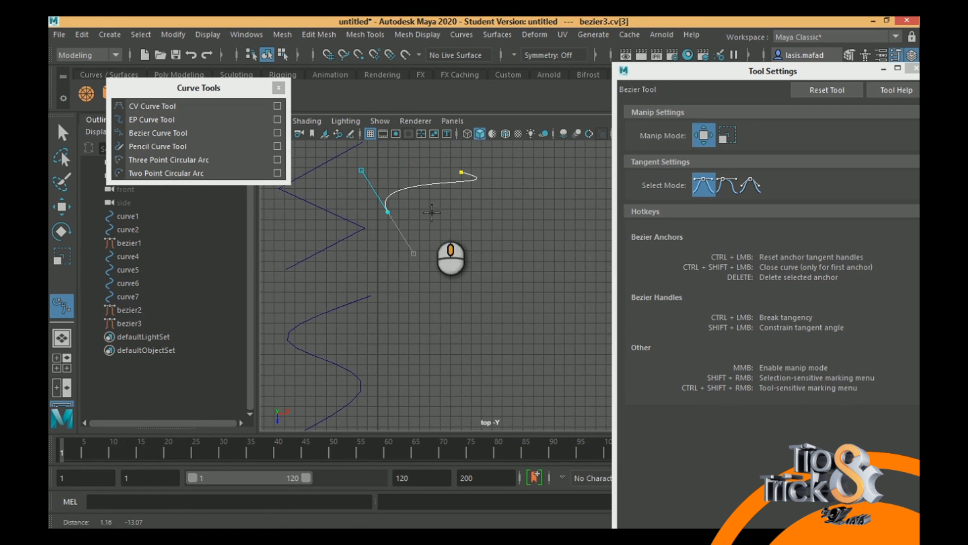
left_click_drag(485, 258, 482, 304)
left_click_drag(400, 302, 368, 296)
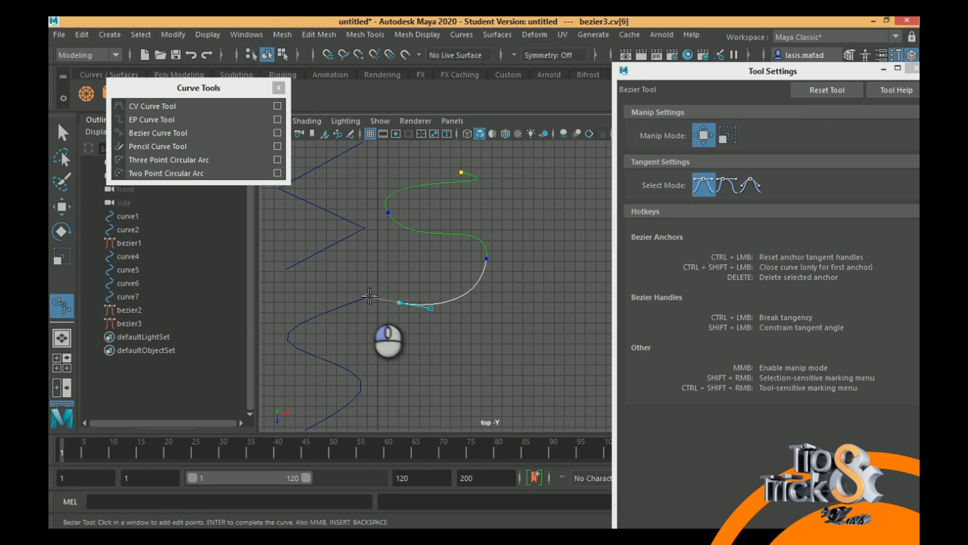
left_click(62, 141)
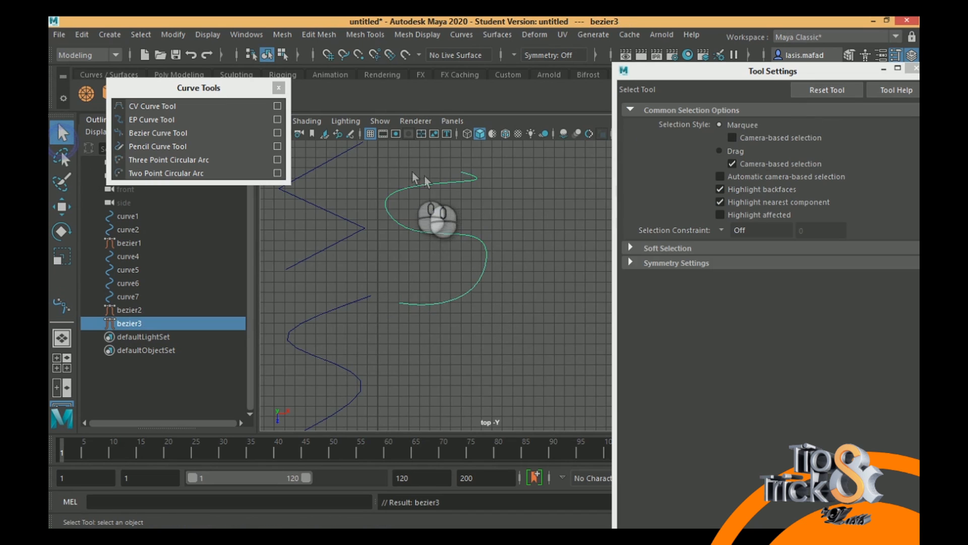
- Show the Bezier S curve's control vertices and move the first anchor's tangent handle to the other side of the anchor
right_click_drag(440, 183, 379, 186)
left_click(528, 191)
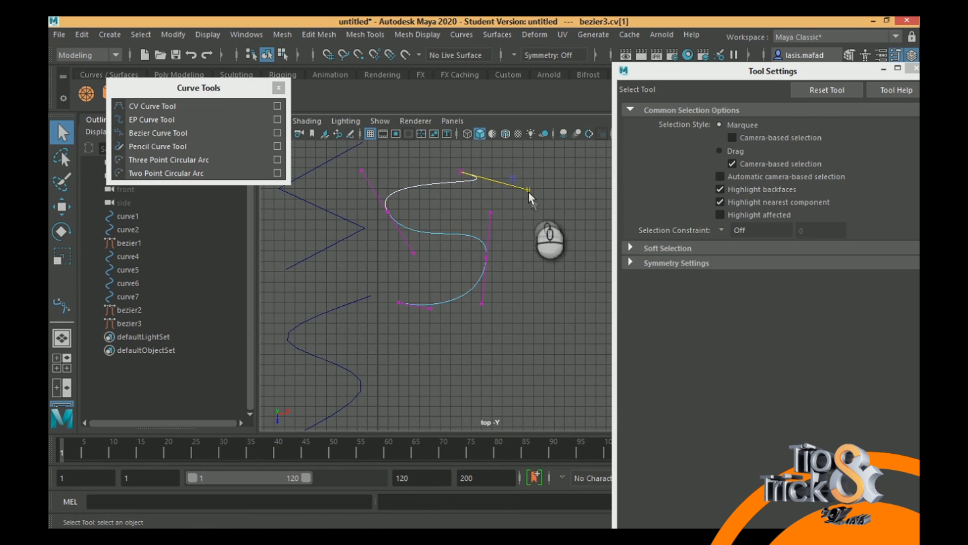
left_click(521, 178)
left_click(529, 190)
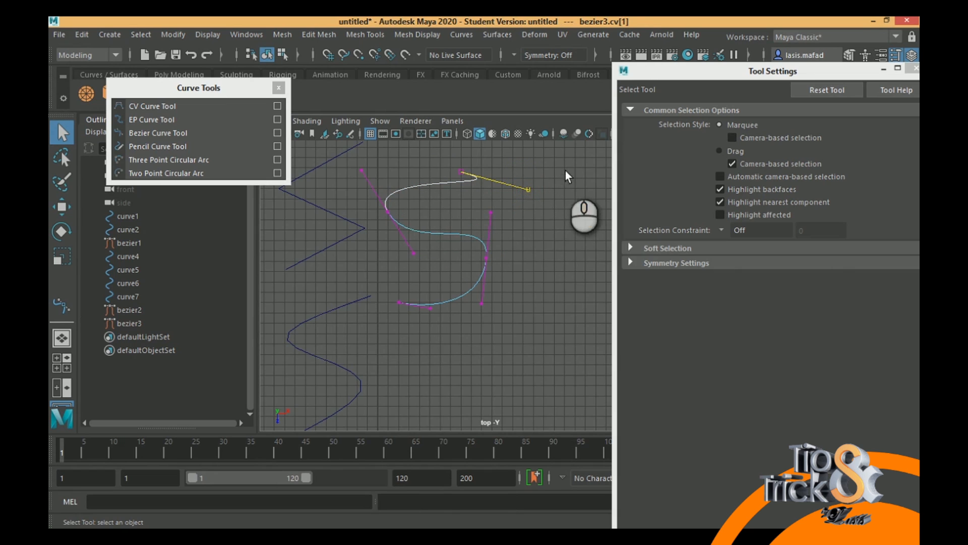
key("w")
left_click_drag(529, 190, 435, 178)
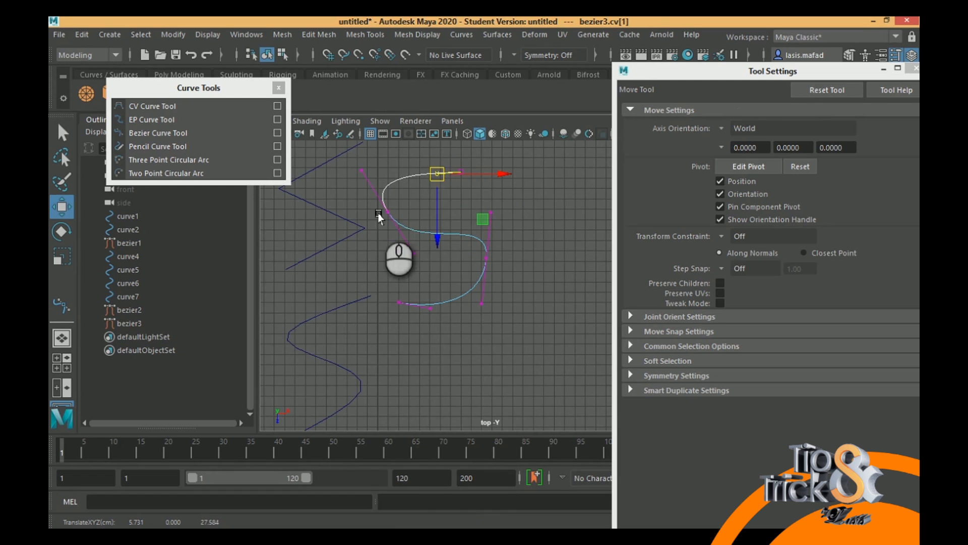
- Reshape the Bezier S curve by moving the upper tangent handles of its second and third anchors slightly inward
left_click(362, 172)
left_click_drag(361, 174, 388, 183)
left_click(491, 213)
left_click_drag(491, 213, 471, 219)
- Select all anchors of the reshaped Bezier S curve
middle_click_drag(435, 229, 354, 234, "alt")
middle_click_drag(507, 238, 497, 289, "alt")
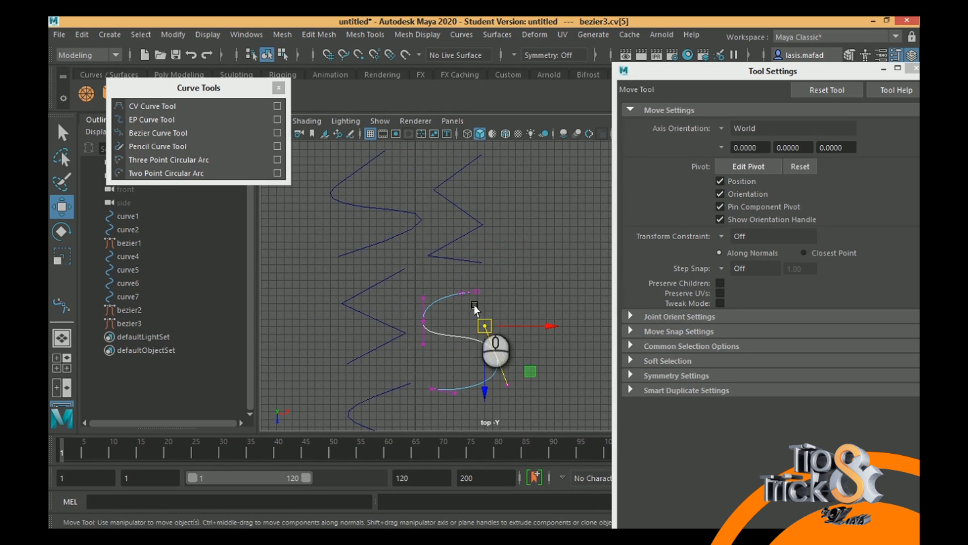
right_click_drag(456, 336, 393, 186)
middle_click_drag(489, 293, 481, 246, "alt")
left_click_drag(361, 225, 583, 397)
middle_click_drag(515, 259, 613, 366, "alt")
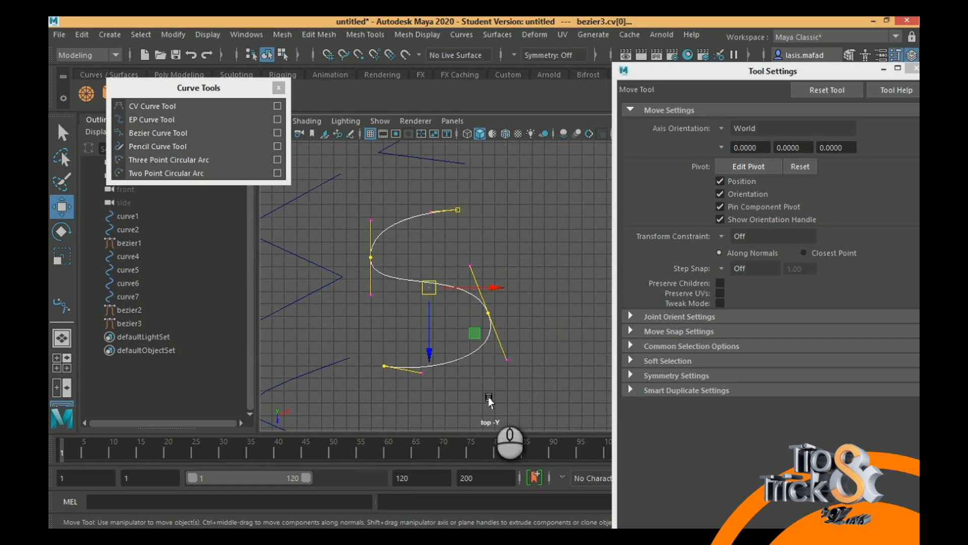
- Close the floating Curve Tools list, examine the Curves modify and edit commands in a detached list, and close it
left_click(278, 87)
left_click(460, 35)
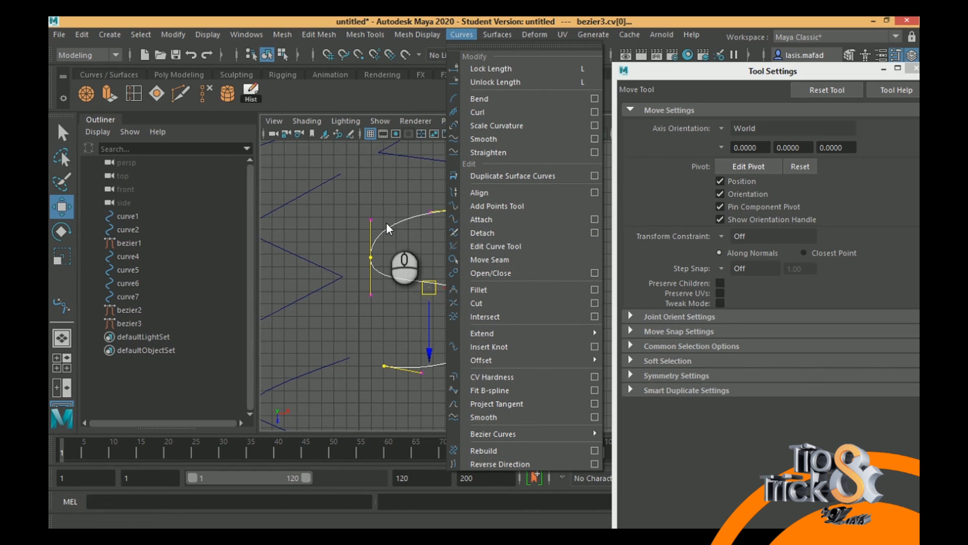
left_click(521, 46)
left_click_drag(597, 31, 244, 59)
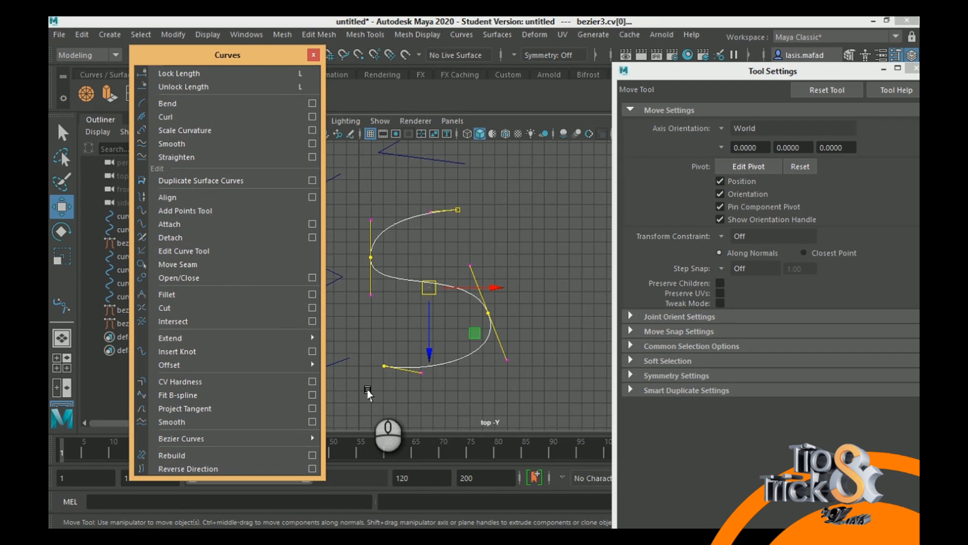
left_click(313, 56)
- Close the Tool Settings window and switch to the Select Tool with all drawn curves in view
left_click_drag(802, 70, 659, 72)
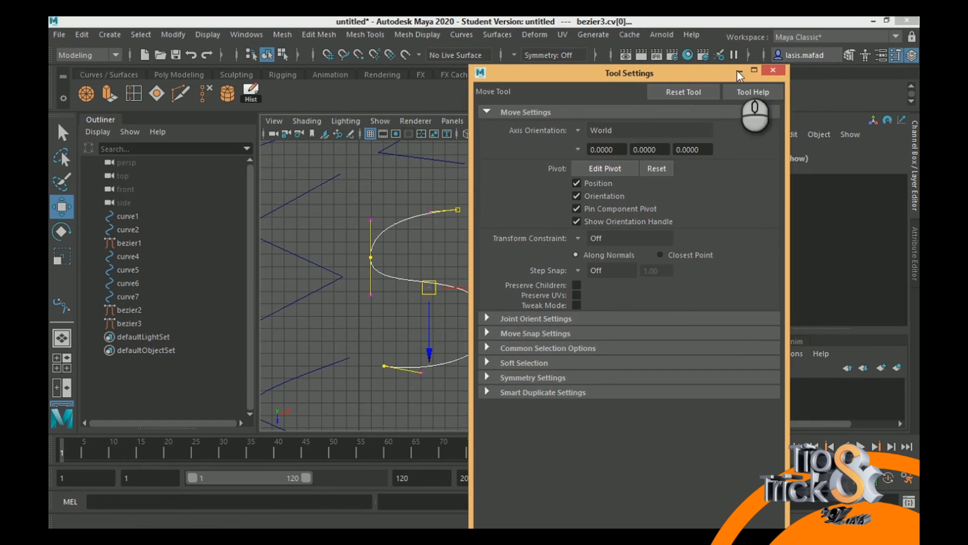
left_click(773, 70)
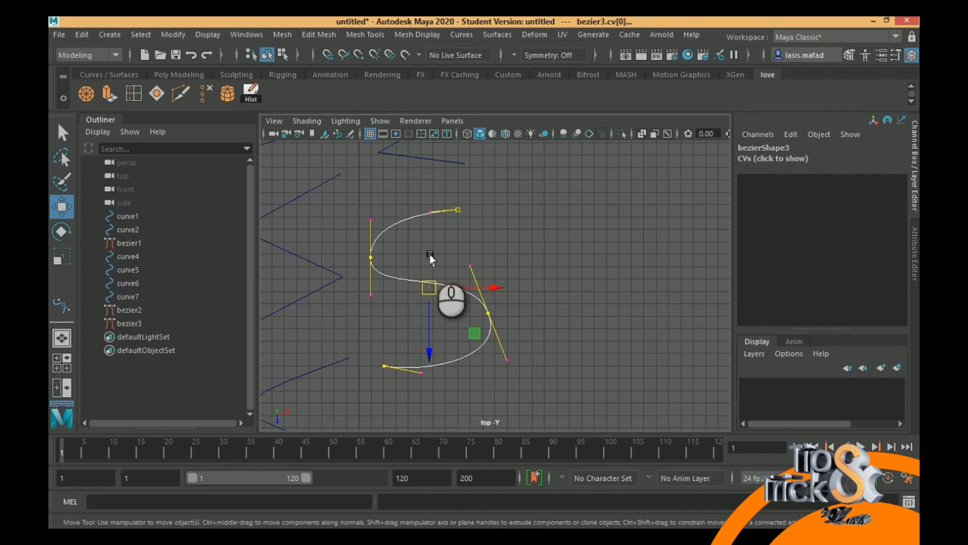
middle_click_drag(429, 255, 286, 208, "alt")
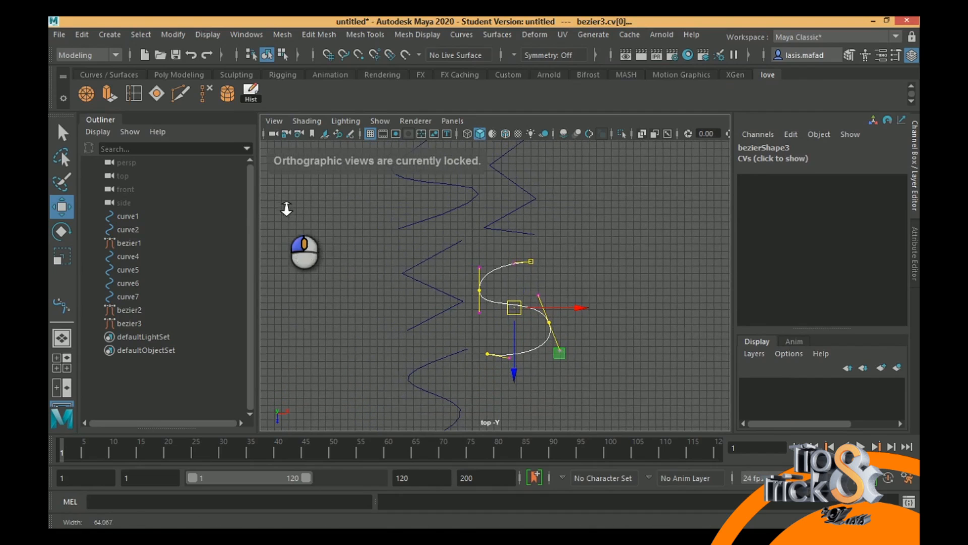
left_click(62, 133)
left_click_drag(555, 253, 131, 178, "alt")
middle_click_drag(401, 230, 394, 276, "alt")
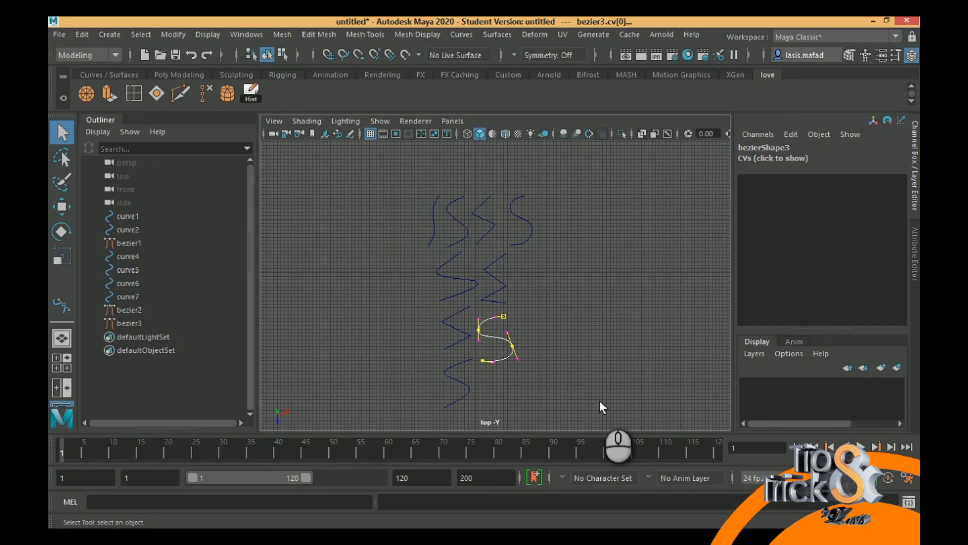
- Examine the available commands for creating and editing NURBS surfaces
left_click(499, 35)
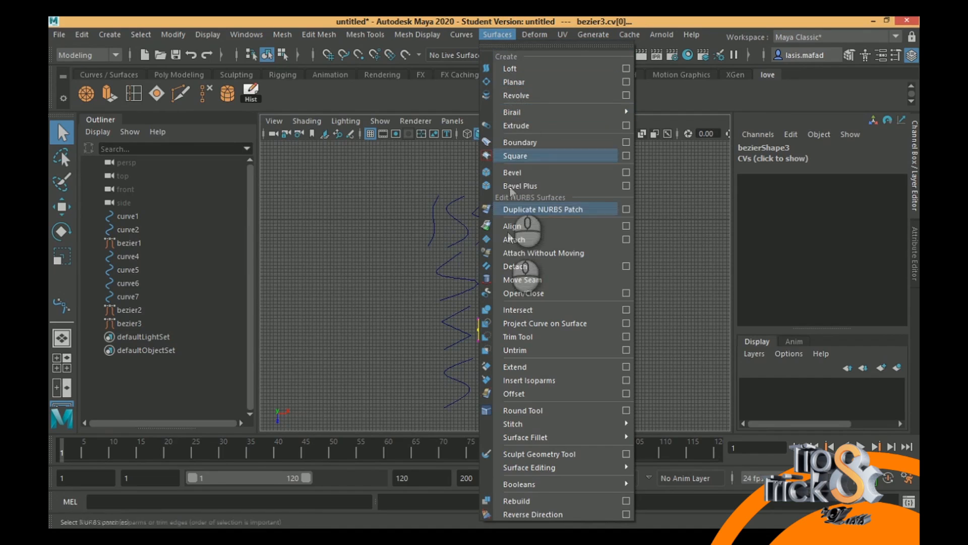
mouse_move(577, 487)
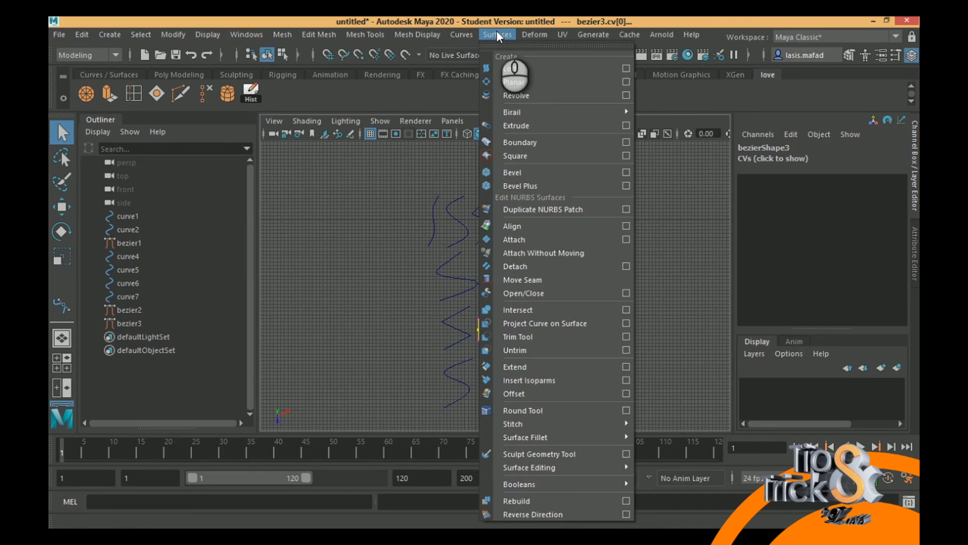
left_click(497, 34)
- Start a new scene without saving the current one and switch to the top view
left_click(59, 34)
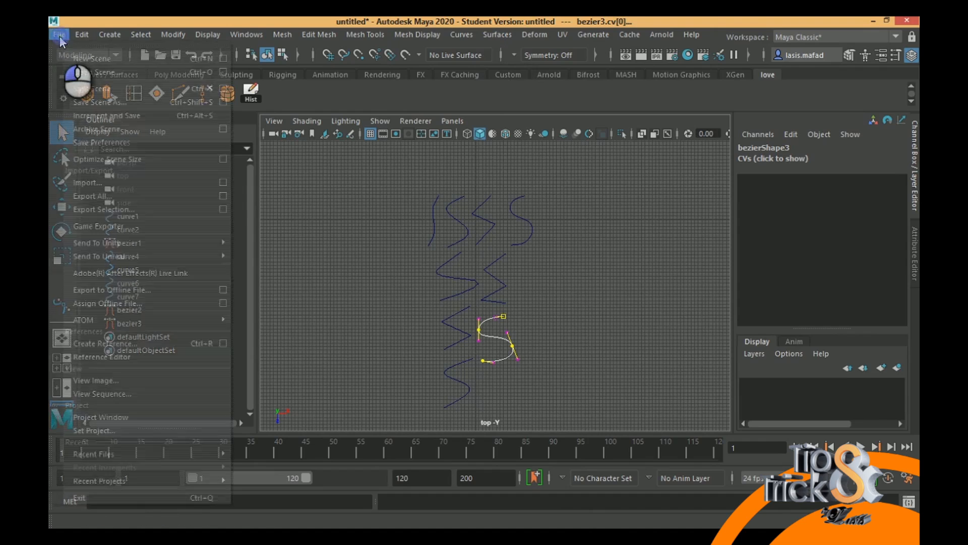
left_click(75, 61)
left_click(502, 286)
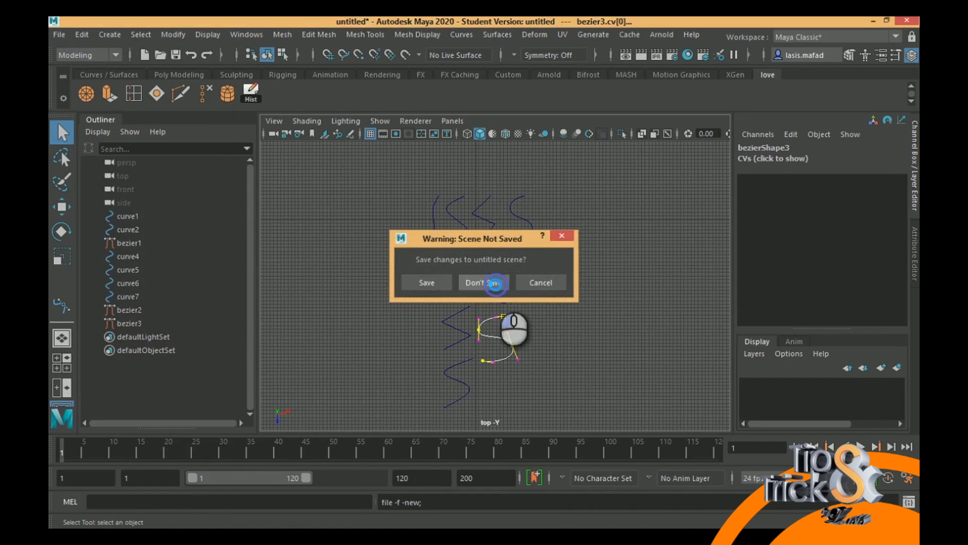
key("space")
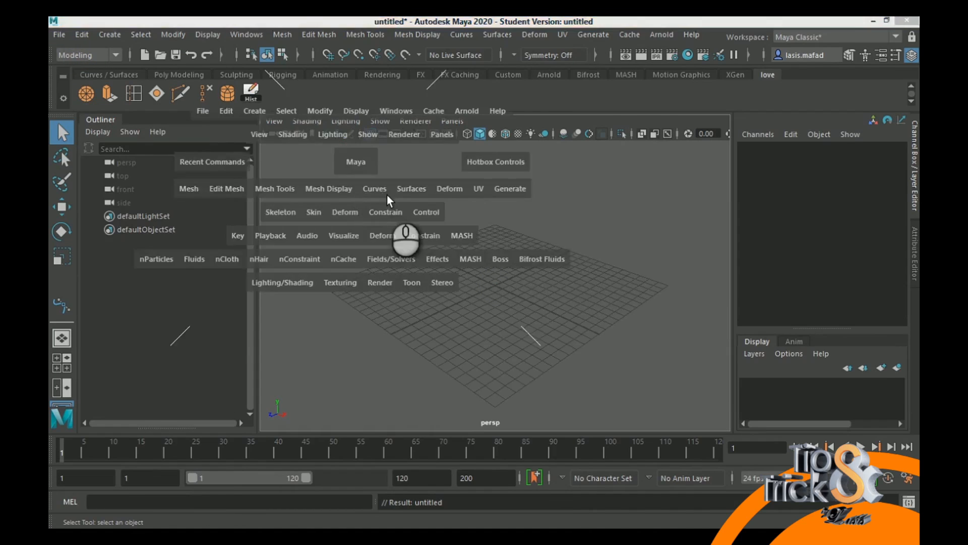
key("space")
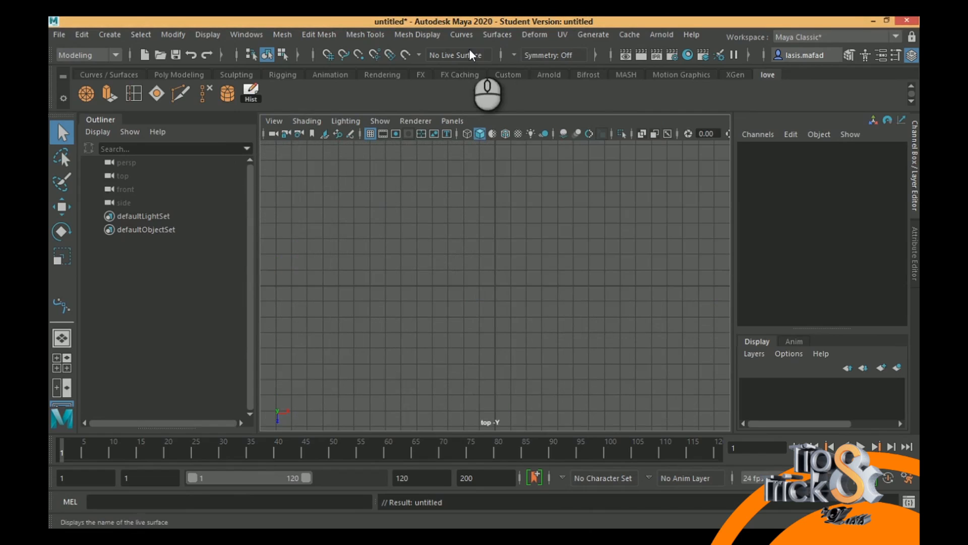
- Draw a winding curve of 15 edit points across the top view with the EP Curve Tool, and return to the Select Tool
left_click(498, 34)
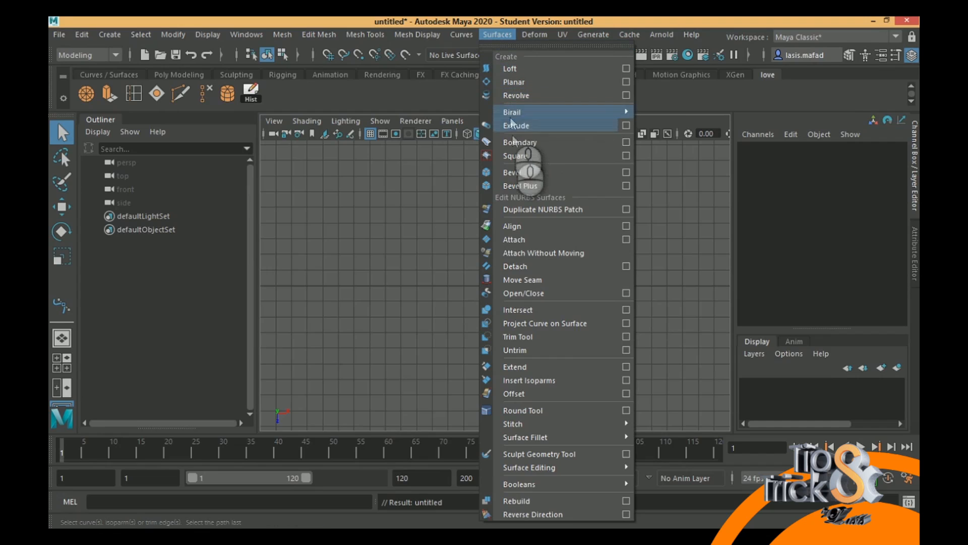
left_click(491, 33)
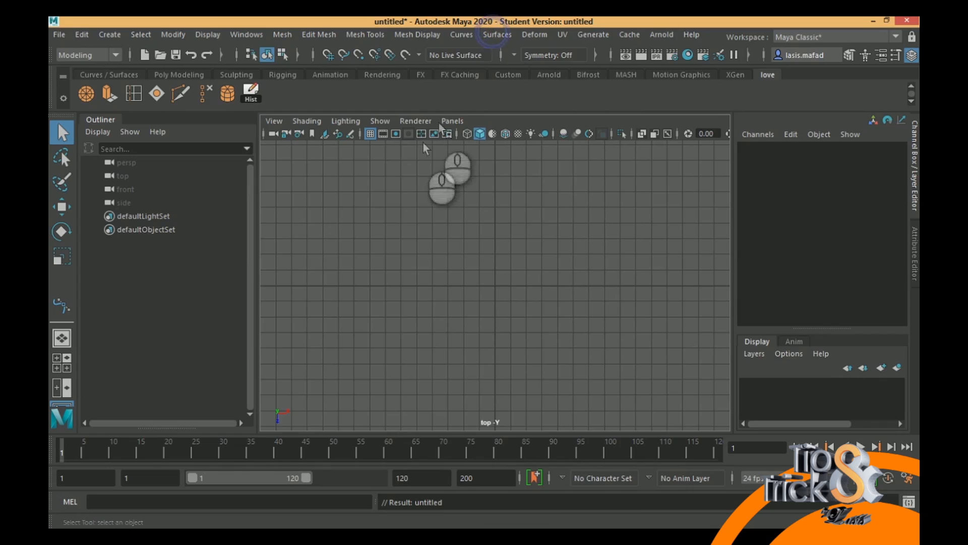
left_click(110, 35)
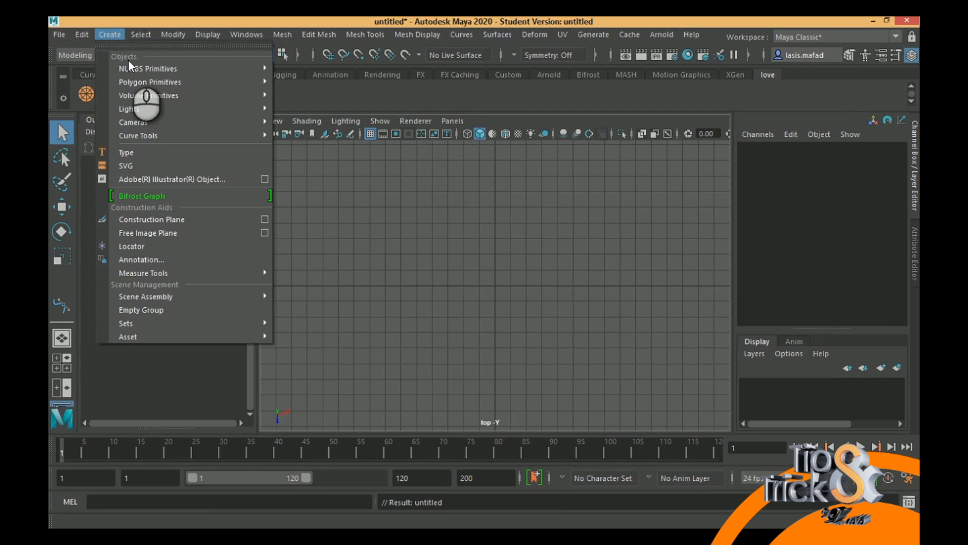
mouse_move(136, 62)
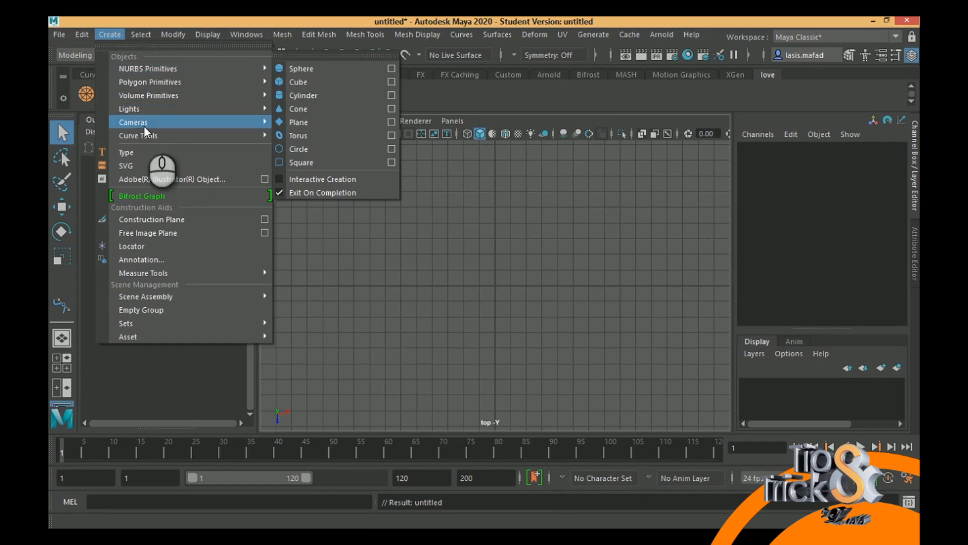
mouse_move(153, 135)
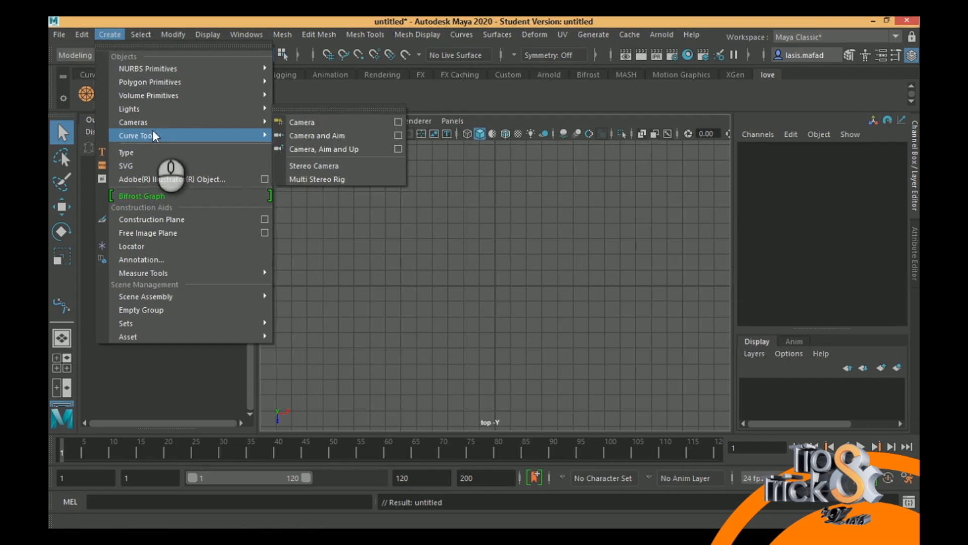
left_click(300, 149)
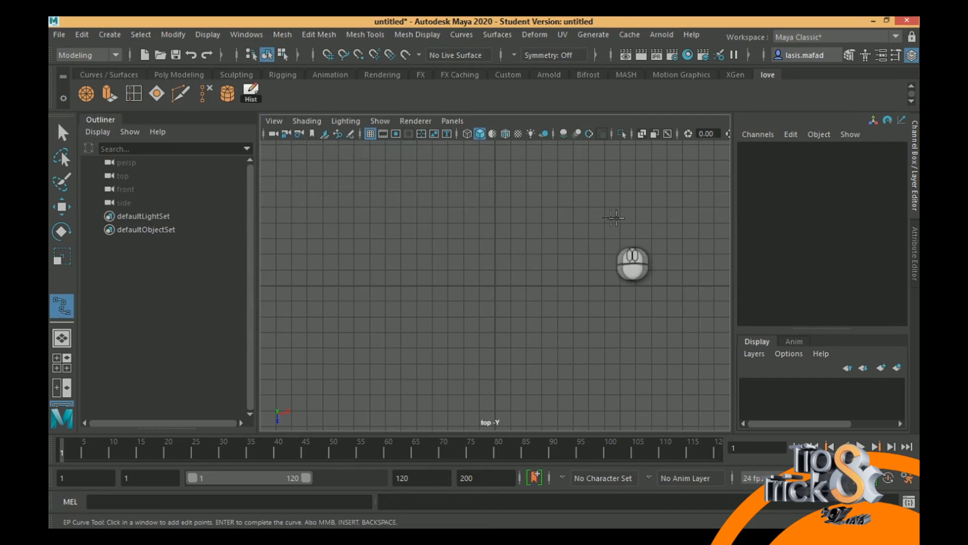
left_click(427, 163)
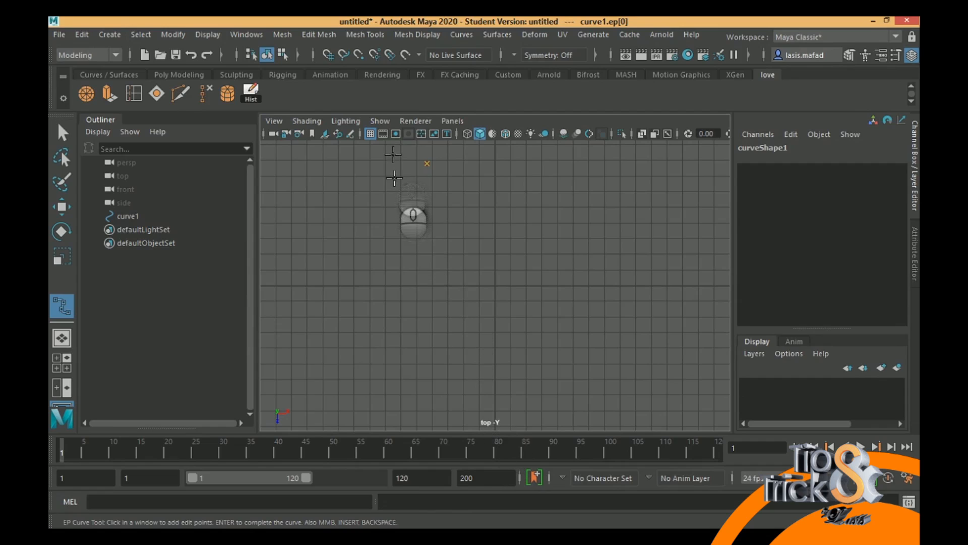
left_click(388, 200)
left_click(386, 233)
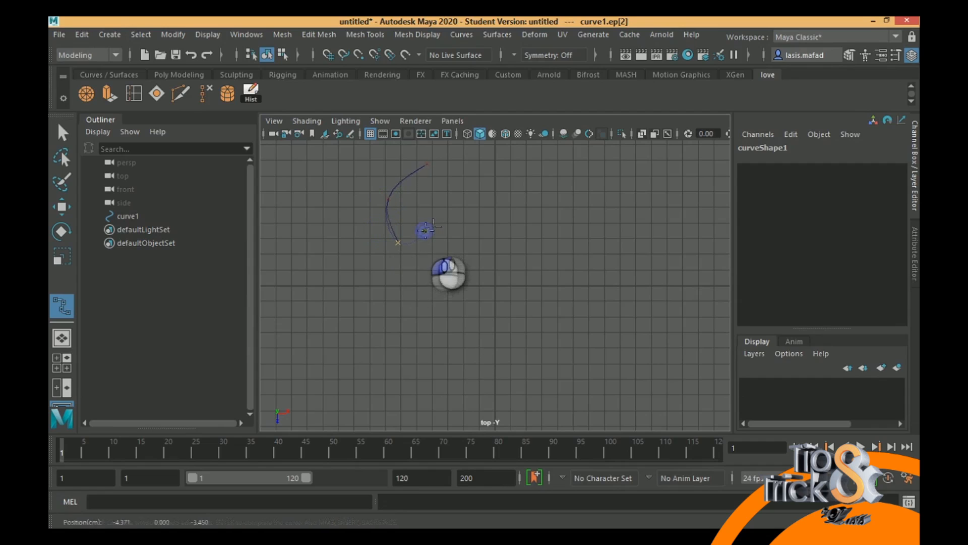
left_click(470, 216)
left_click(510, 219)
left_click(520, 237)
left_click(489, 269)
left_click(449, 304)
left_click(460, 345)
left_click(523, 363)
left_click(588, 342)
left_click(659, 309)
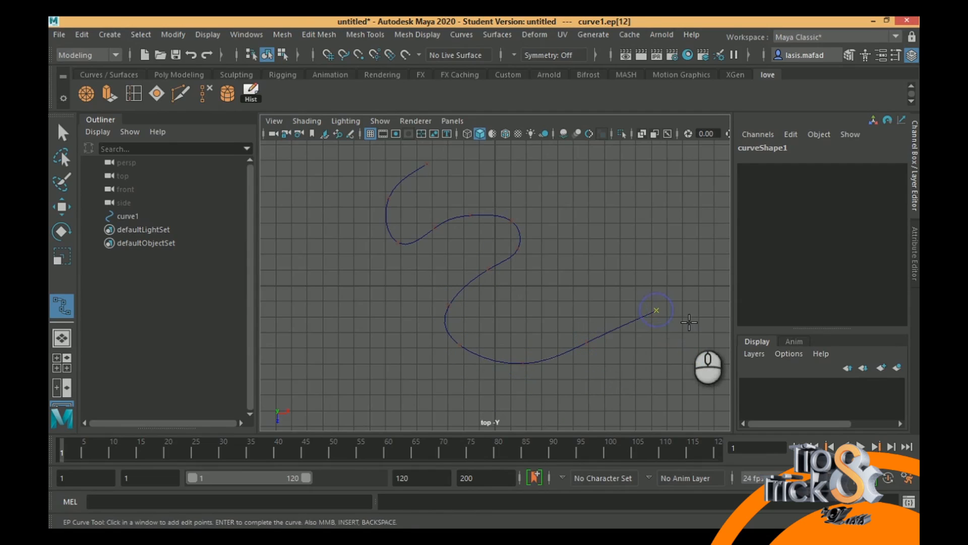
left_click(689, 323)
left_click(704, 349)
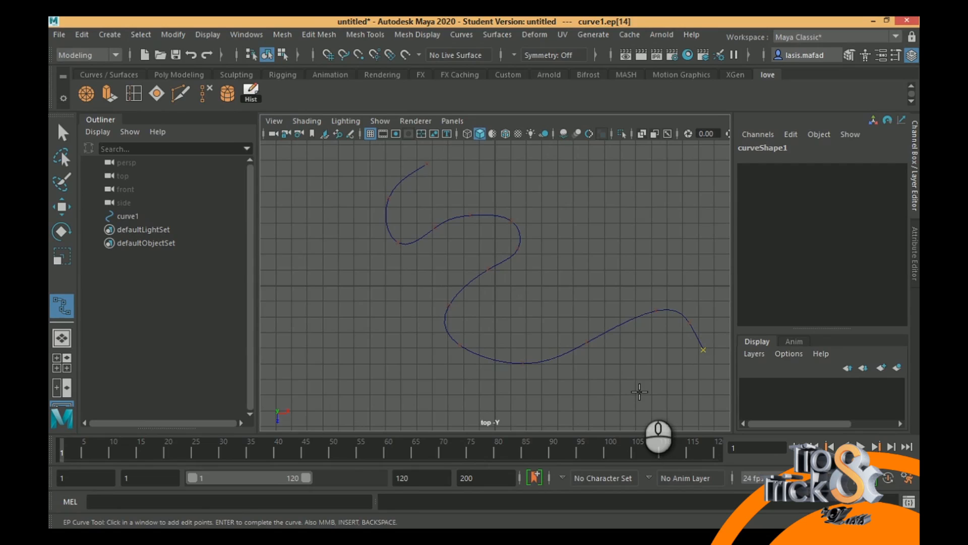
key("Return")
key("q")
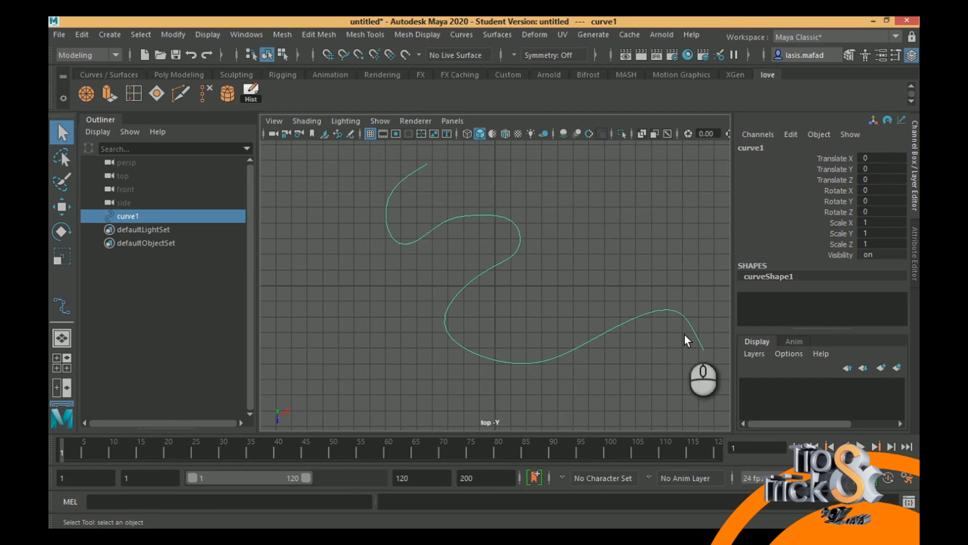
- Create a NURBS circle and move it to the winding curve's upper start point, at about X -4.07, Z -7.76
left_click(173, 34)
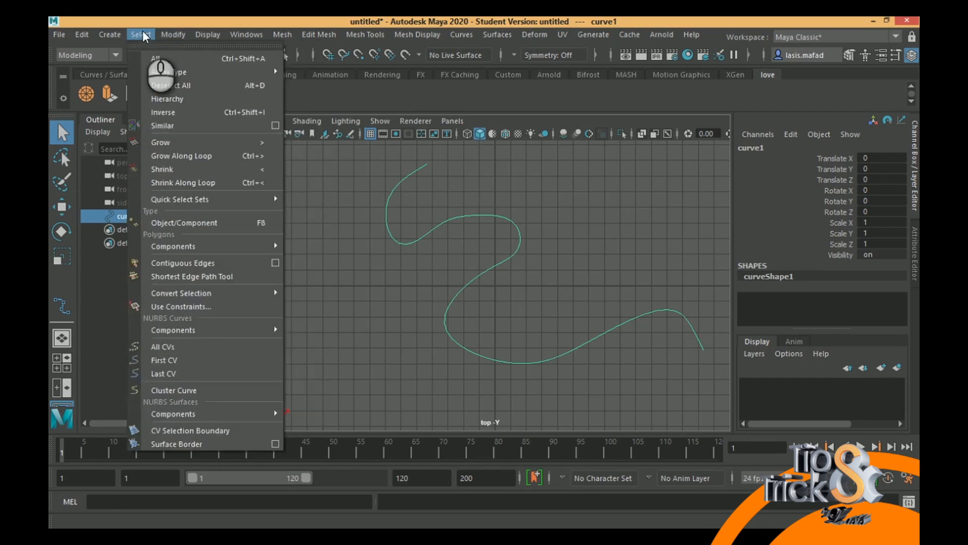
mouse_move(111, 34)
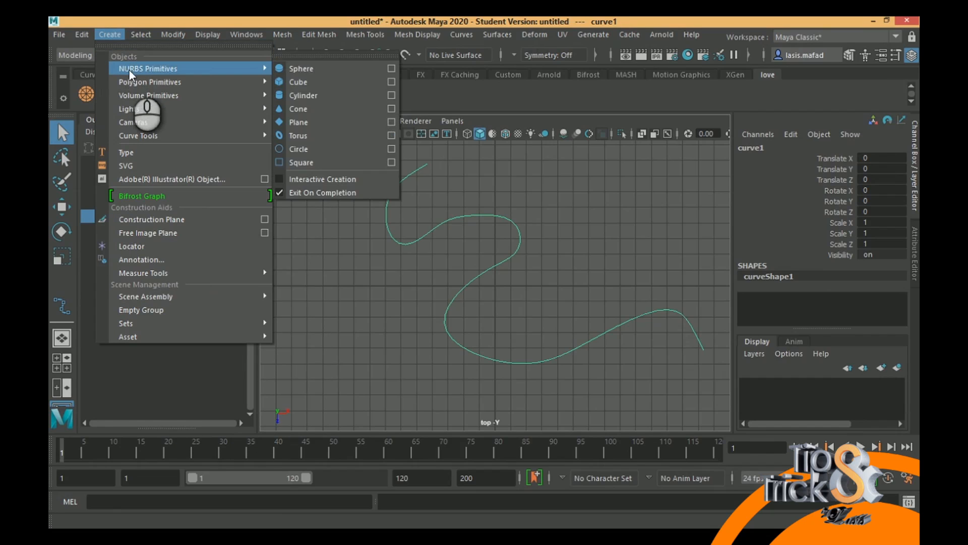
left_click(306, 148)
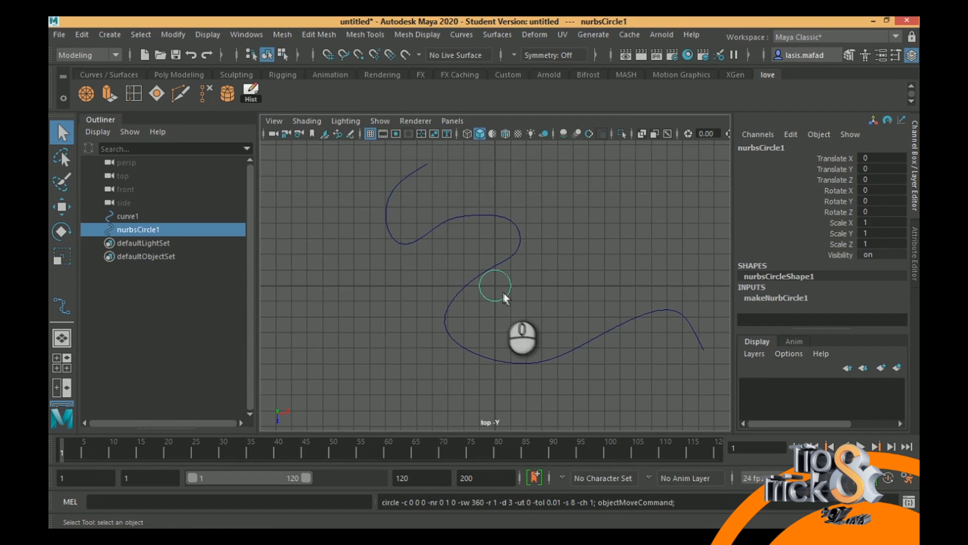
key("w")
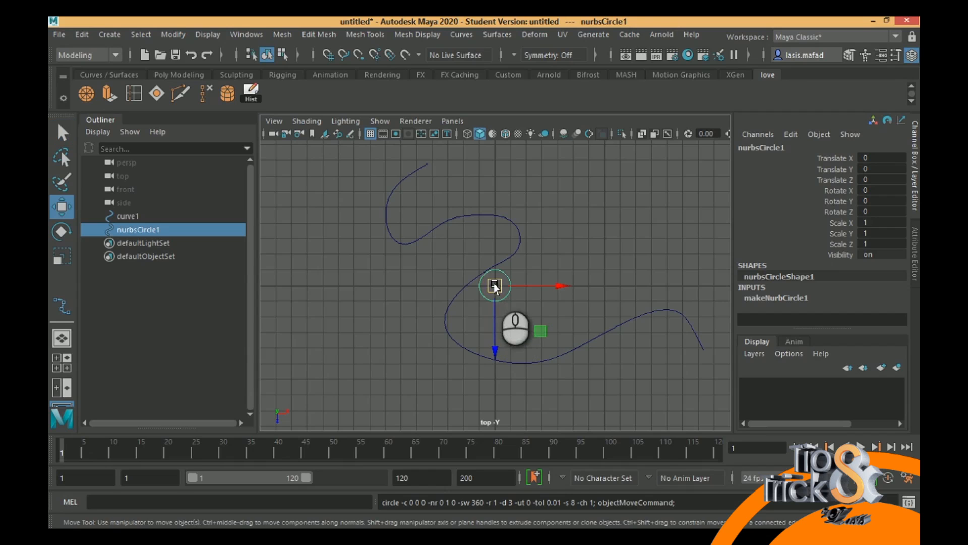
left_click_drag(495, 287, 432, 164)
- In the perspective view, rotate the circle upright across the curve's start, to about -20° in X and -100° in Z
key("space")
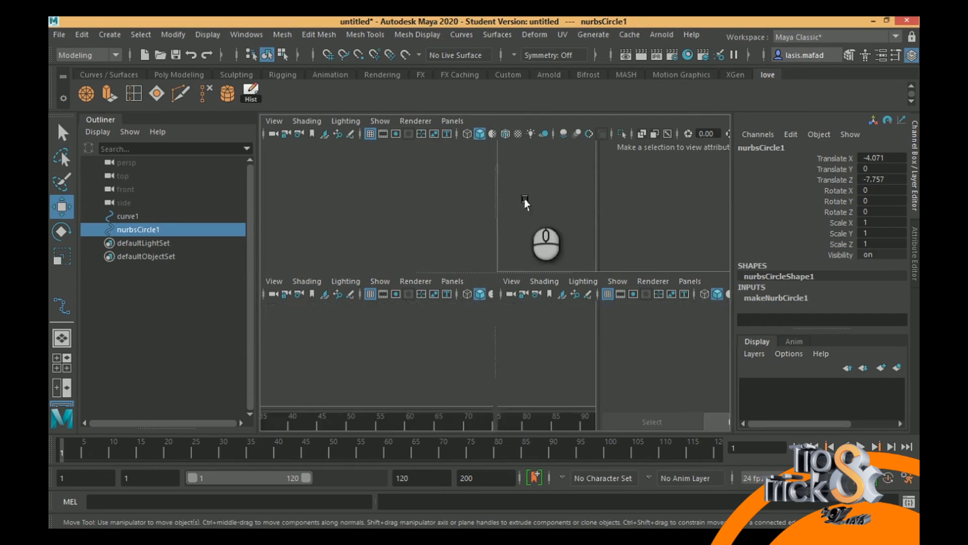
key("space")
scroll(596, 356, "up", 5)
left_click_drag(493, 379, 463, 276, "alt")
key("r")
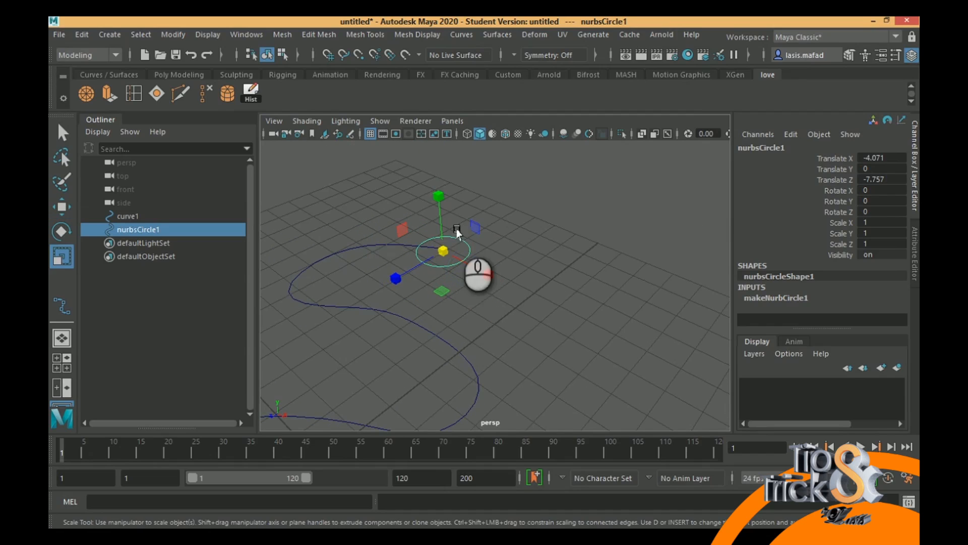
key("e")
left_click_drag(438, 197, 471, 295)
left_click_drag(428, 242, 339, 202, "alt")
left_click_drag(456, 304, 473, 292)
left_click(540, 232)
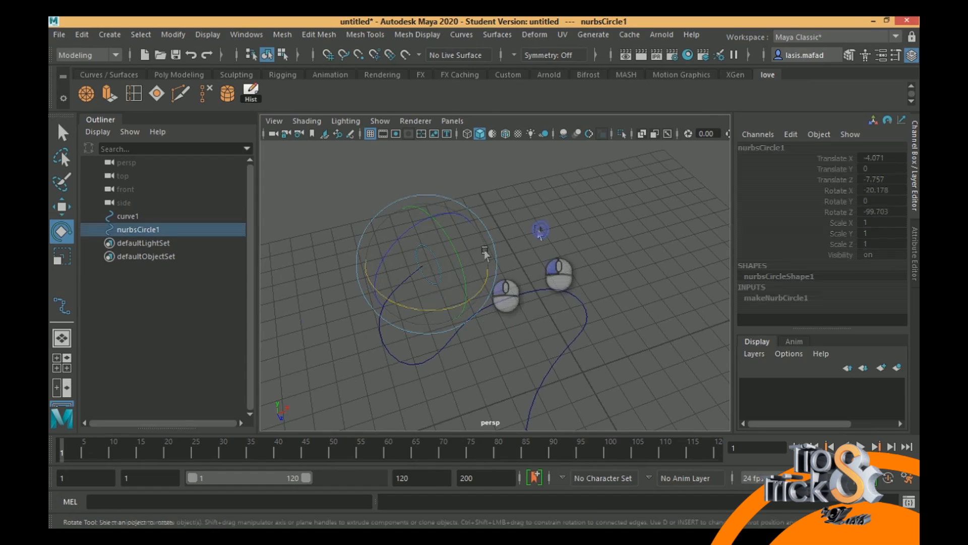
left_click(435, 267)
key("w")
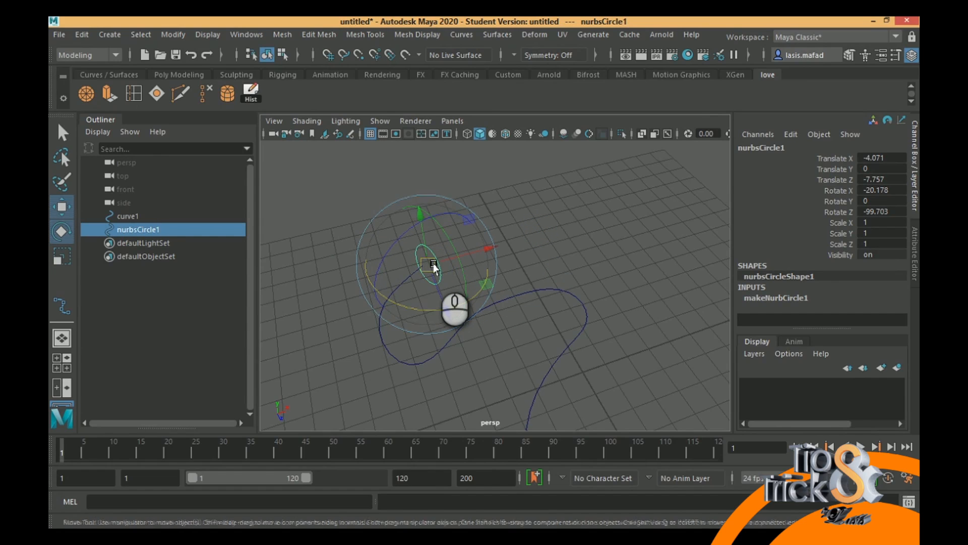
- Select the circle followed by the winding curve and extrude the circle along that path
left_click(404, 279)
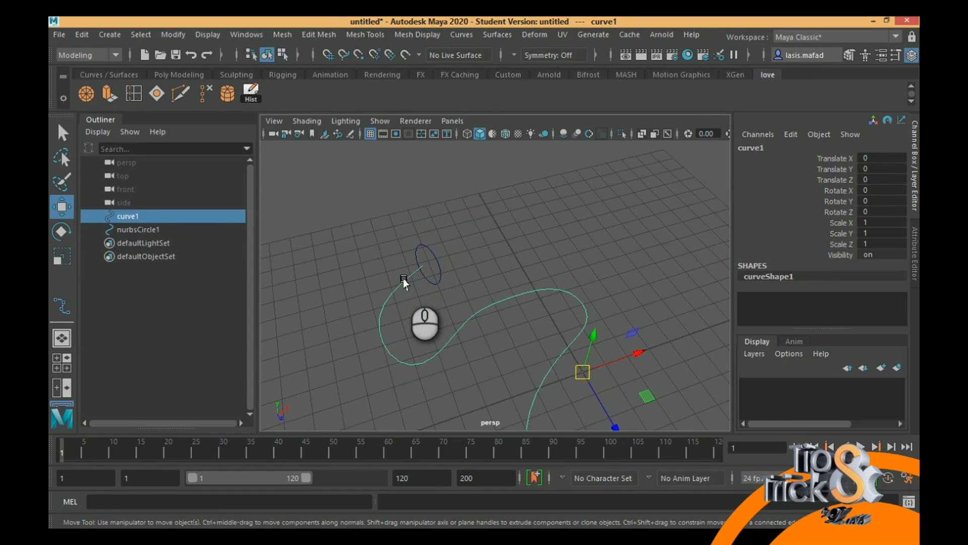
left_click(438, 261, "shift")
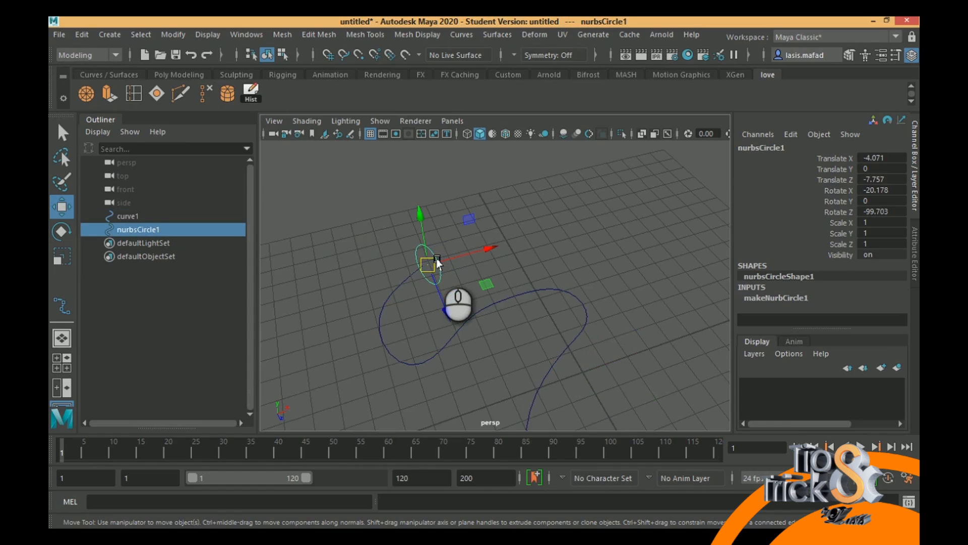
left_click(397, 283, "shift")
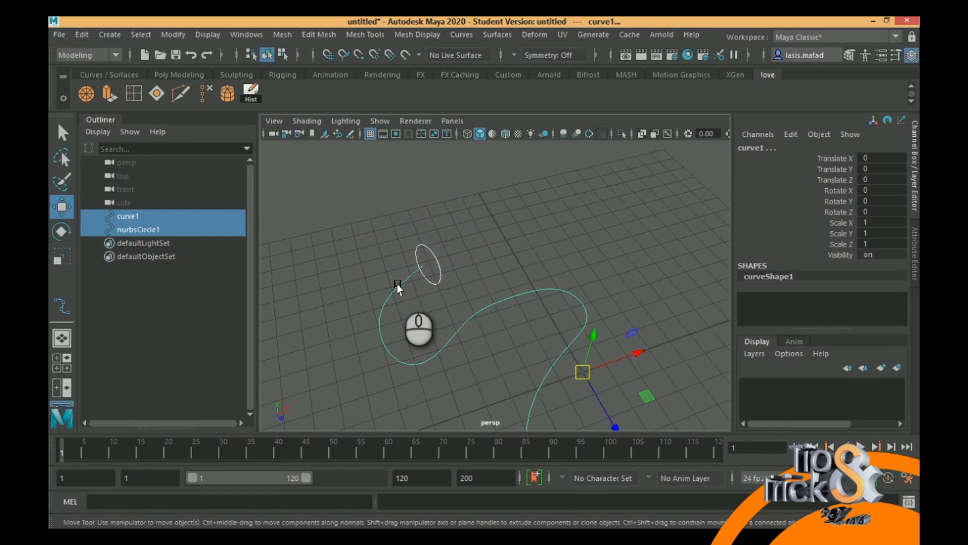
middle_click_drag(503, 281, 464, 210, "alt")
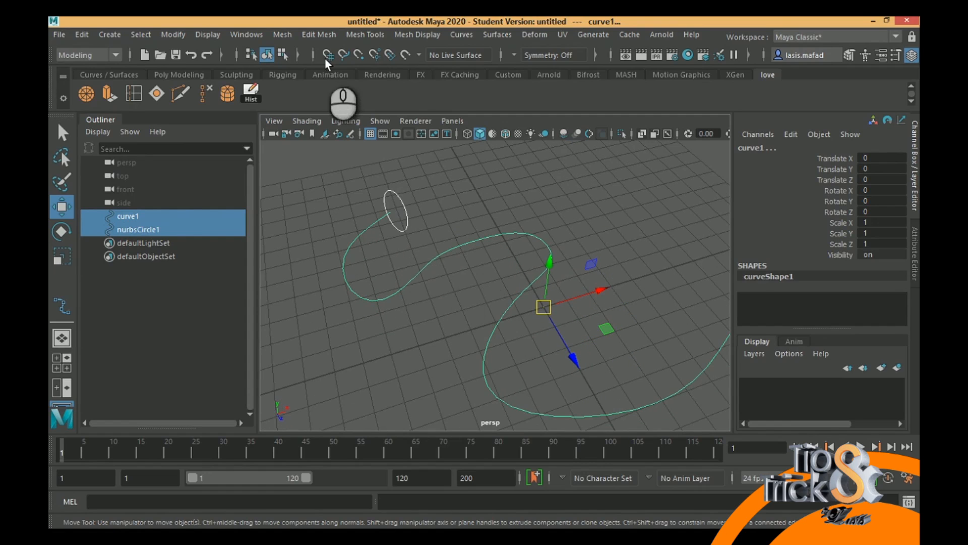
left_click(502, 35)
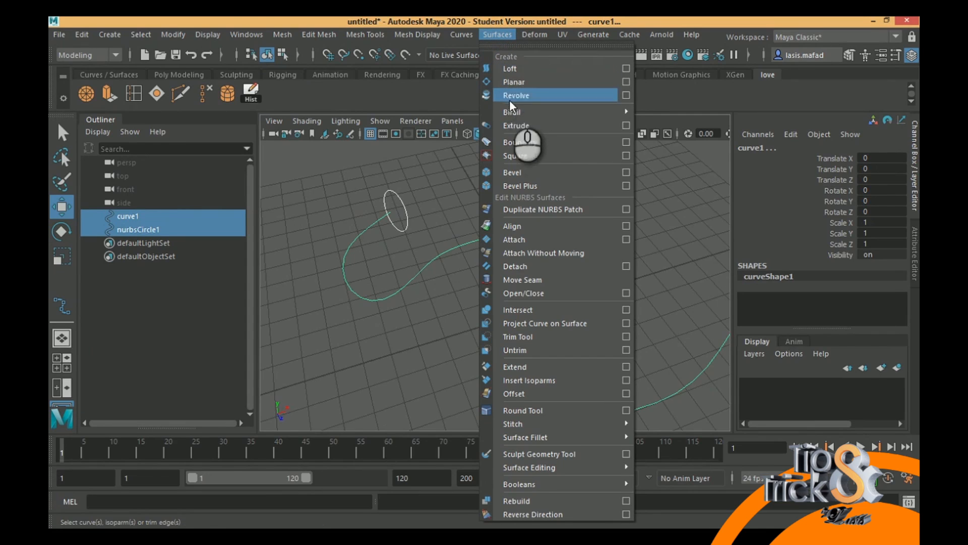
left_click(511, 126)
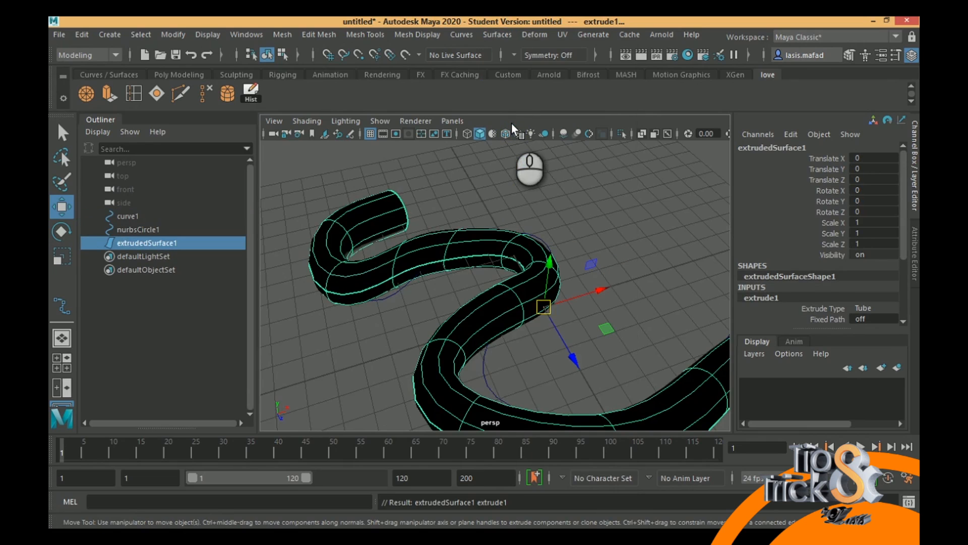
- Inspect the extruded tube from above and delete it, keeping the circle and the path curve
scroll(522, 263, "down", 5)
left_click_drag(425, 190, 249, 270, "alt")
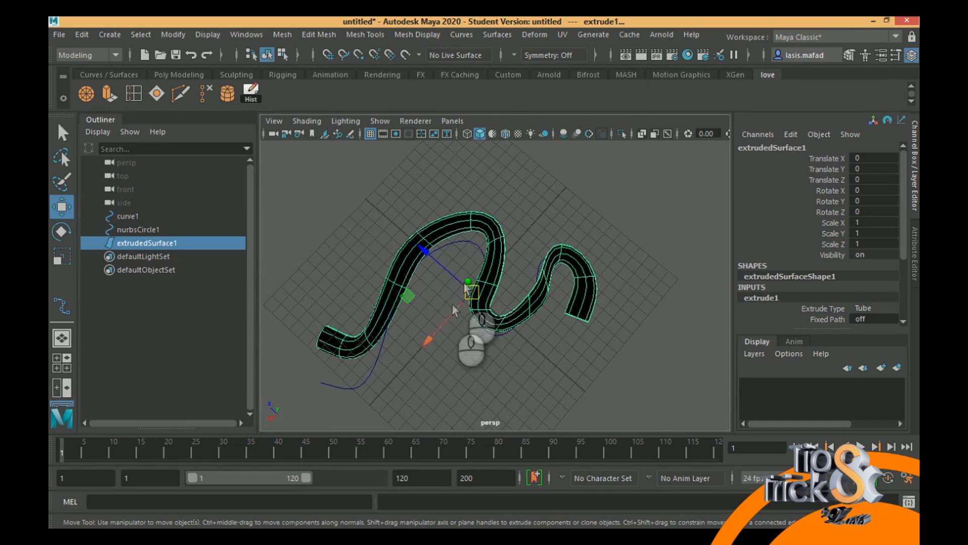
key("Delete")
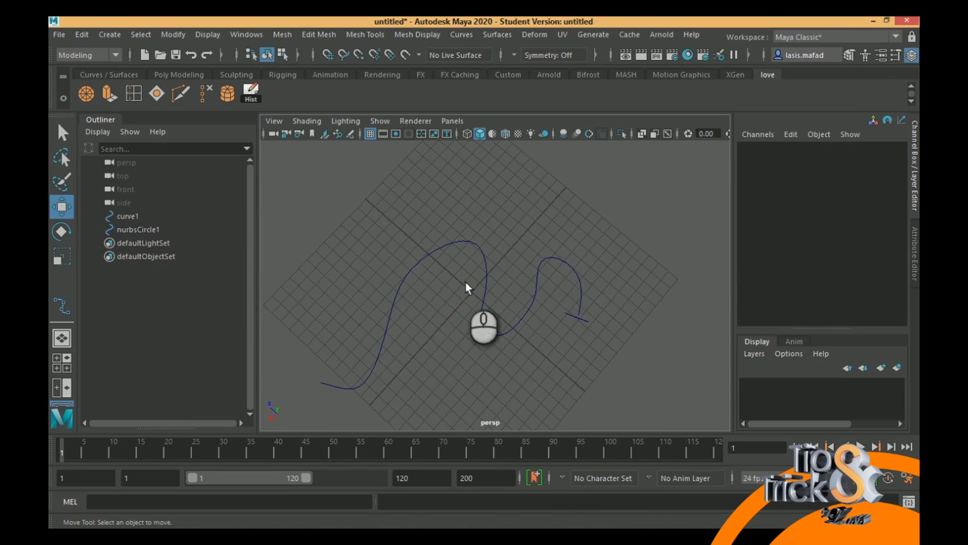
- Select the circle followed by the winding curve and set the Extrude options' result position to At path
left_click(585, 318)
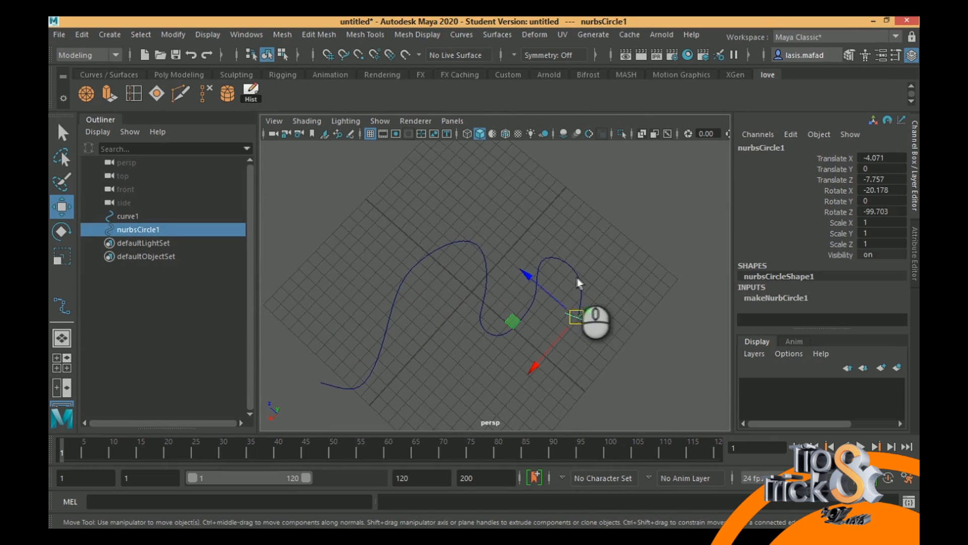
left_click(580, 282, "shift")
left_click(497, 35)
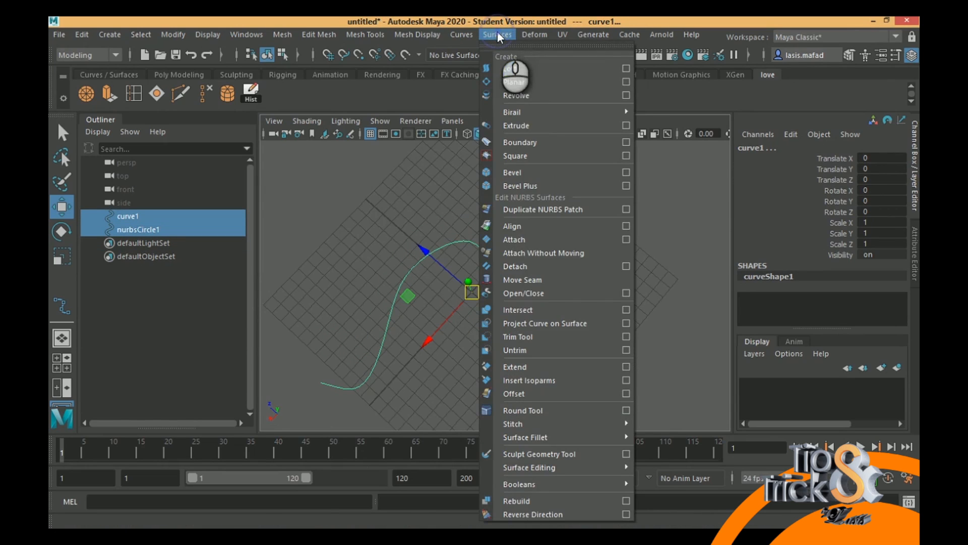
left_click(625, 126)
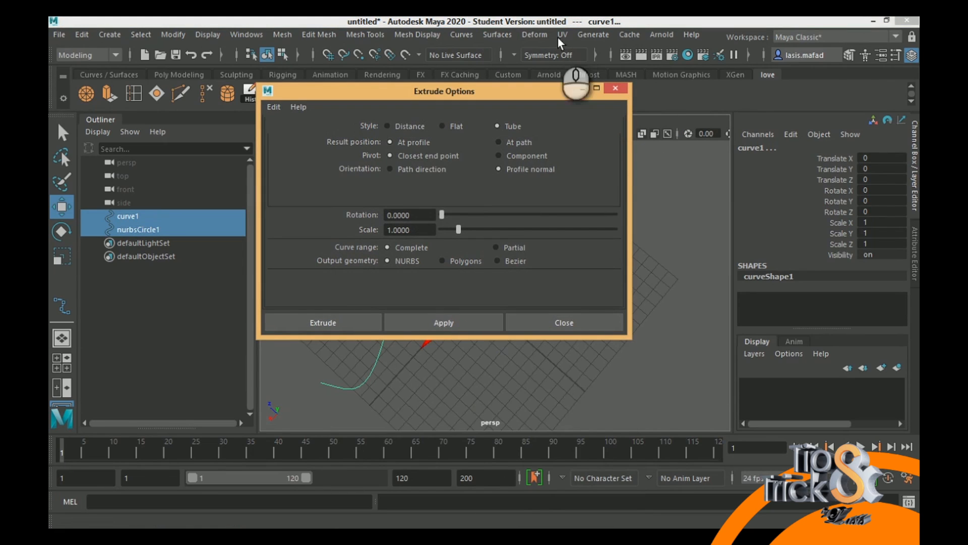
left_click(507, 143)
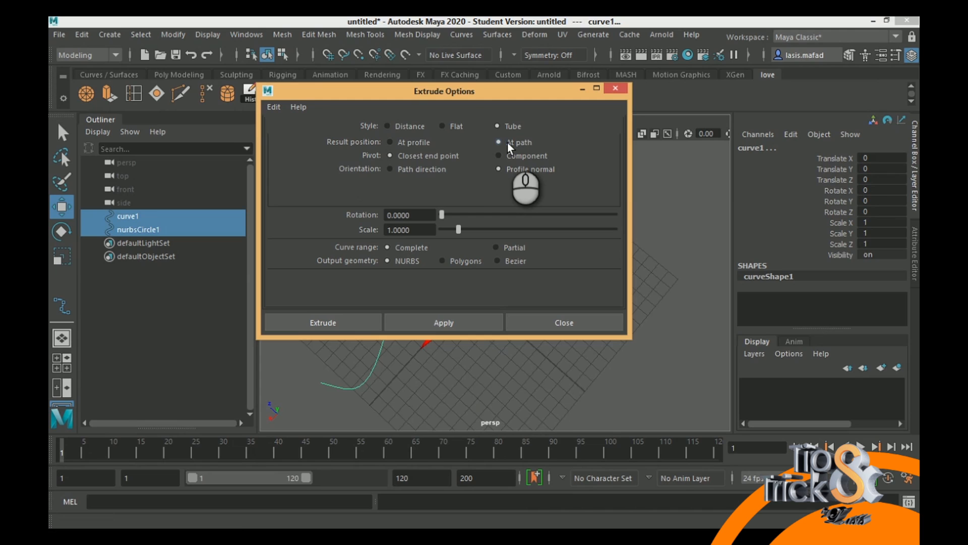
left_click_drag(469, 91, 763, 72)
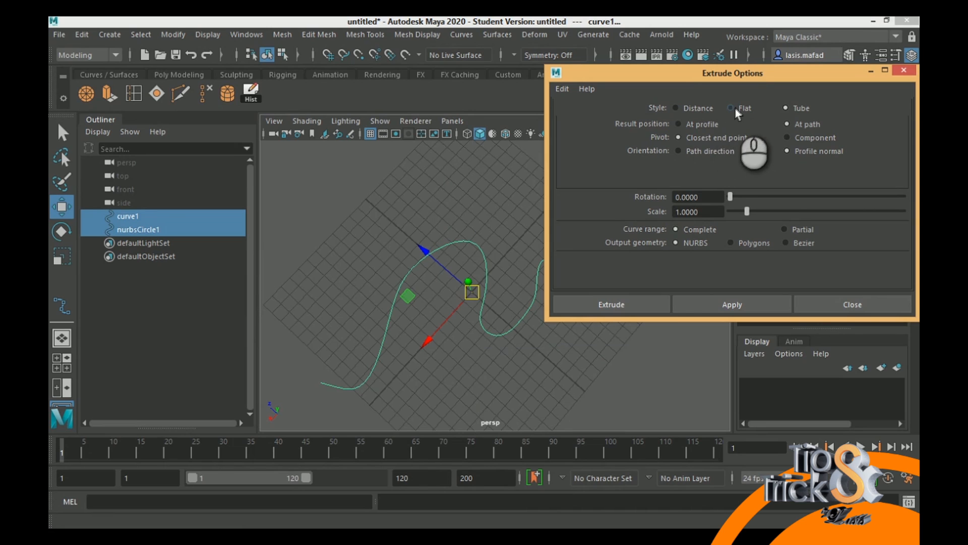
- Try extruding the circle and curve with the Distance style along the profile normal at length 1, and undo it
left_click(695, 112)
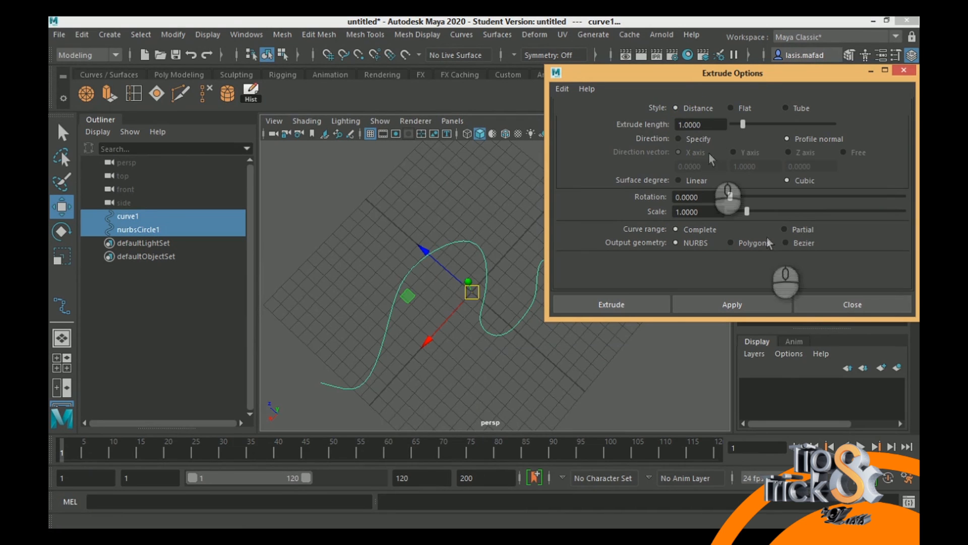
left_click(756, 310)
left_click_drag(470, 303, 375, 246, "alt")
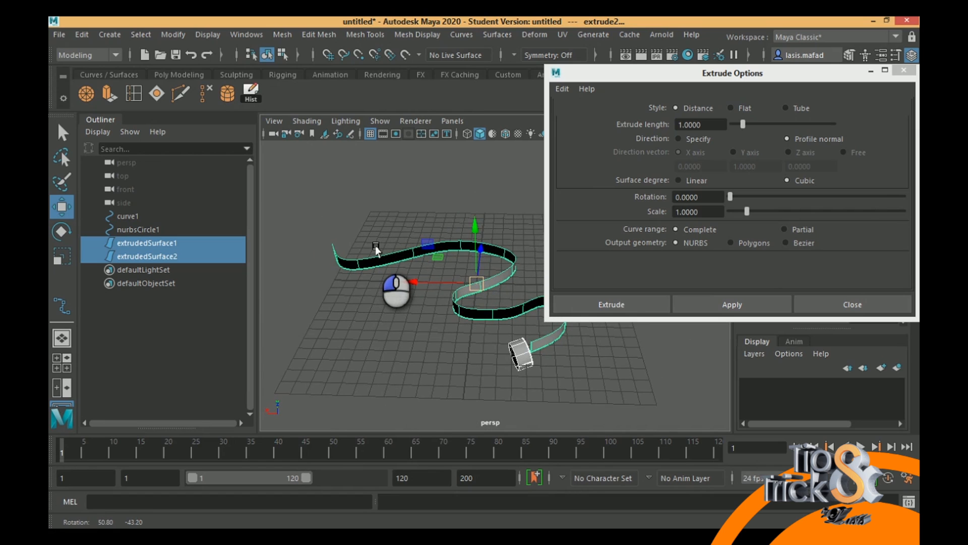
key("ctrl+z")
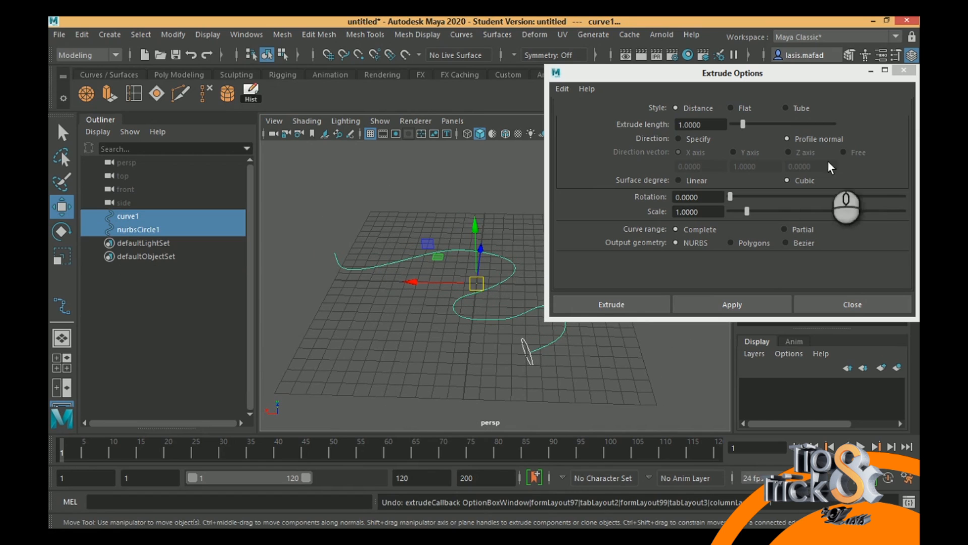
- Try extruding the circle along the curve with the Flat style at the path, inspect the surface, and undo it
left_click(731, 108)
left_click(766, 304)
left_click_drag(481, 308, 505, 325, "alt")
middle_click_drag(496, 319, 355, 321, "alt")
left_click_drag(486, 296, 479, 336, "alt")
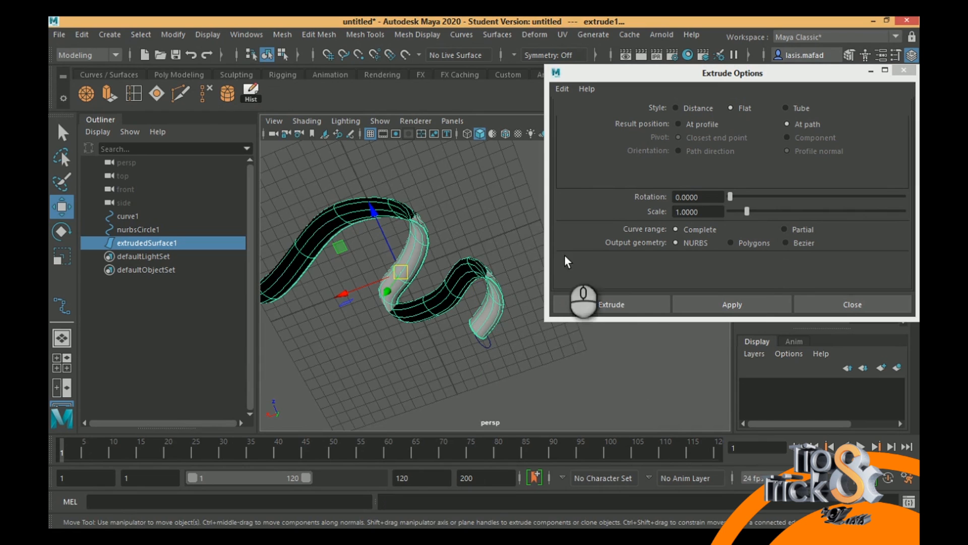
key("ctrl+z")
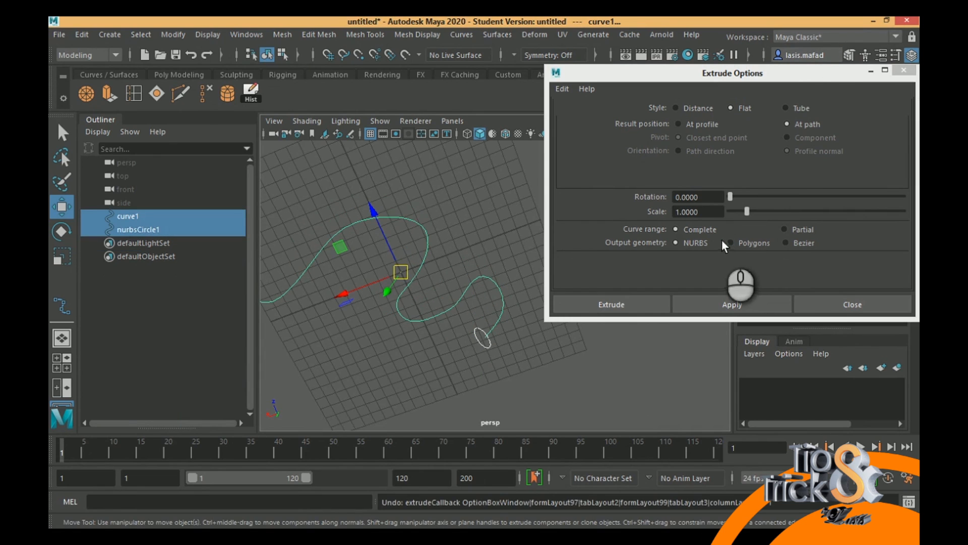
- Extrude the circle along the winding curve with the Tube style at the path, and inspect the tube's open end
left_click(787, 108)
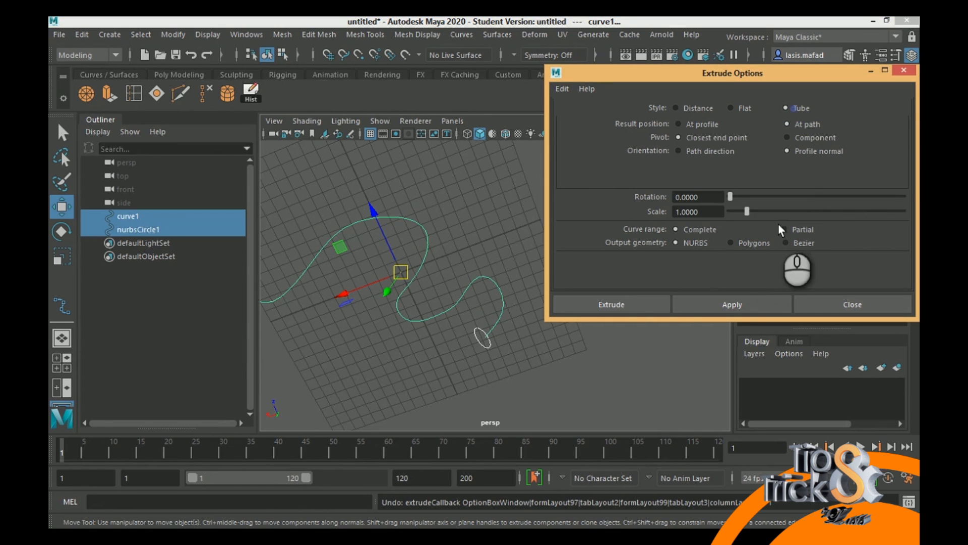
left_click(747, 304)
left_click_drag(431, 263, 435, 260, "alt")
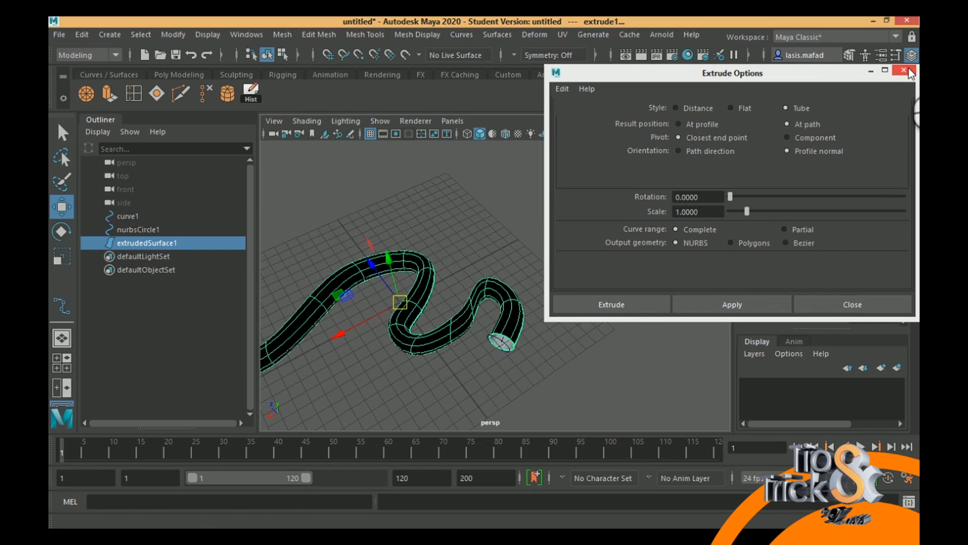
left_click_drag(823, 75, 875, 169)
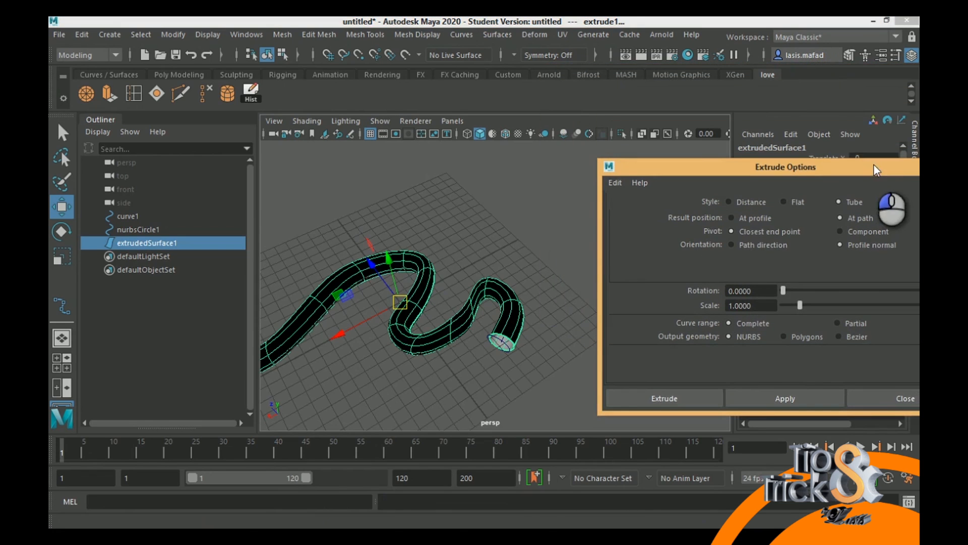
left_click_drag(538, 260, 519, 306, "alt")
left_click_drag(469, 289, 490, 239, "alt")
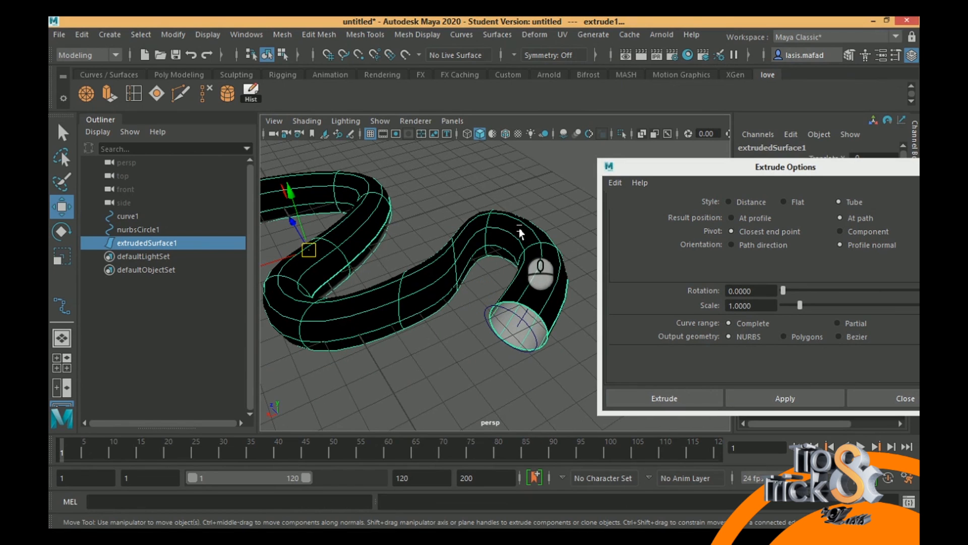
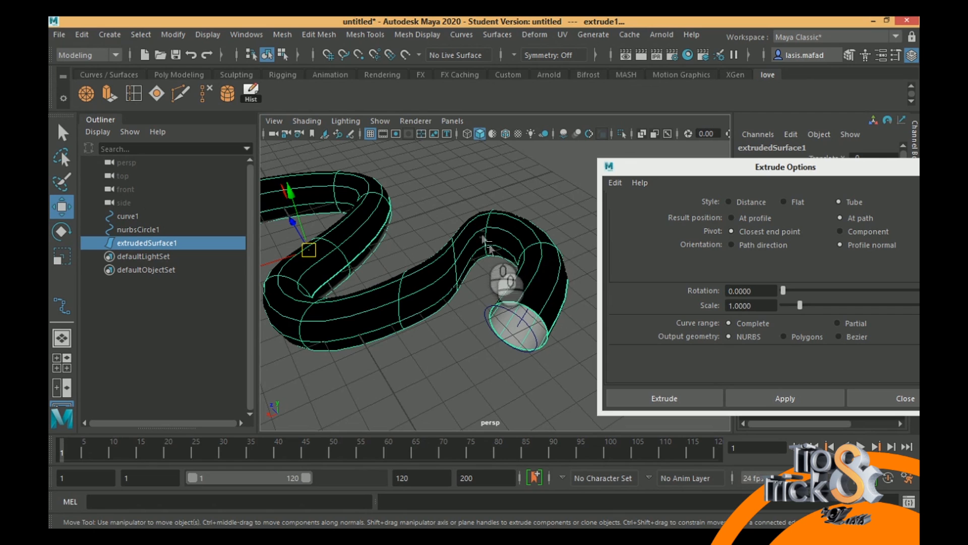
- Reverse the surface direction of the extruded tube so its outer side shades correctly, and inspect the whole tube
left_click(564, 34)
left_click(558, 36)
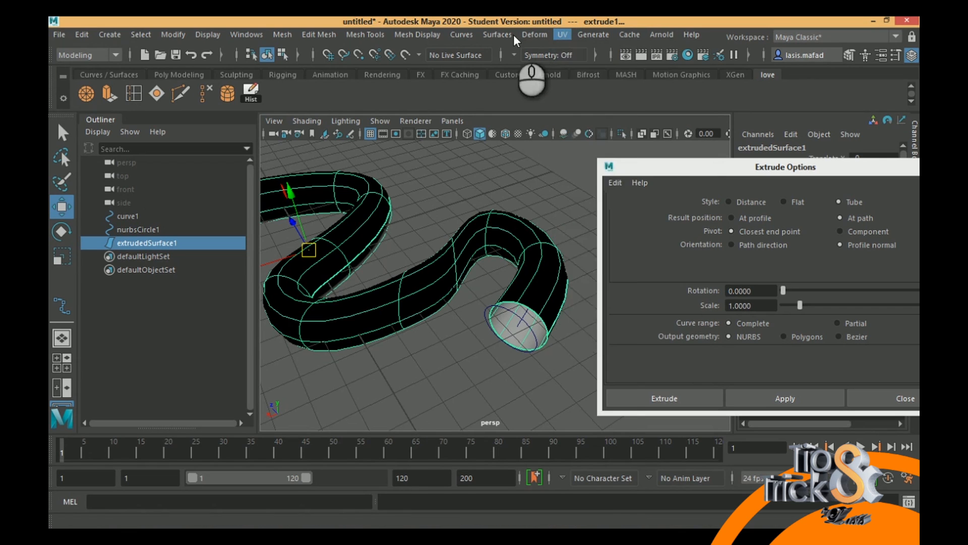
left_click(498, 36)
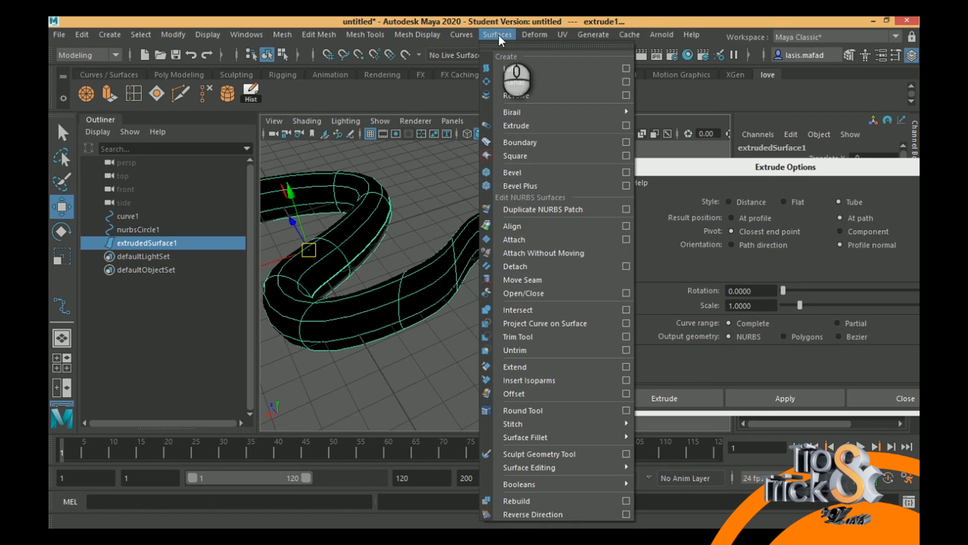
left_click(548, 513)
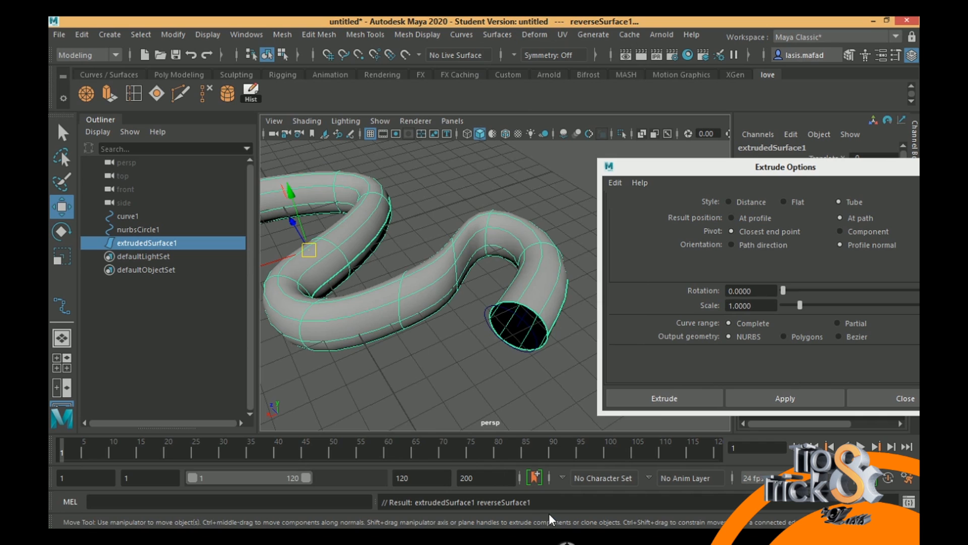
left_click_drag(482, 292, 328, 263, "alt")
middle_click_drag(328, 264, 404, 244, "alt")
left_click_drag(403, 244, 439, 271, "alt")
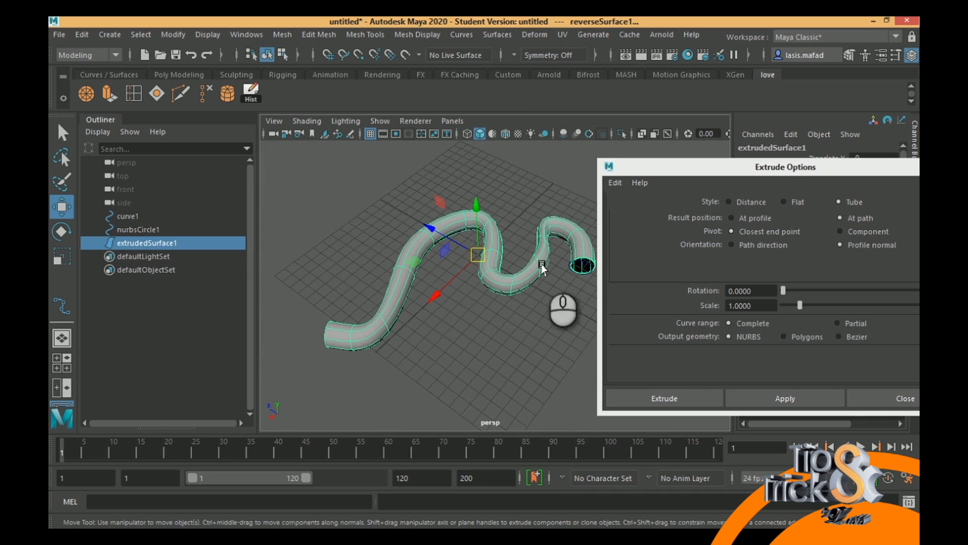
- Move the extruded NURBS tube away from the source circle and winding curve to leave both exposed
left_click(679, 151)
left_click_drag(772, 166, 671, 152)
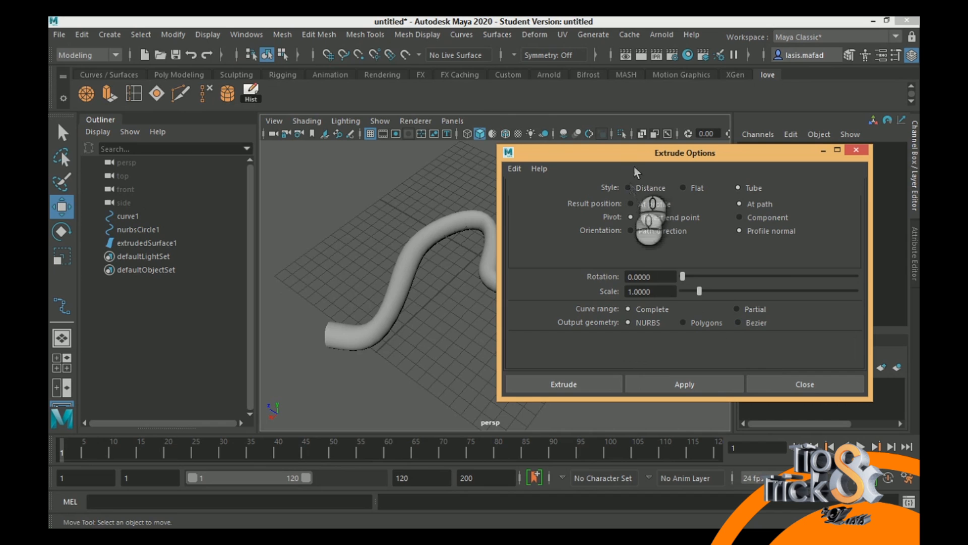
left_click_drag(642, 153, 736, 147)
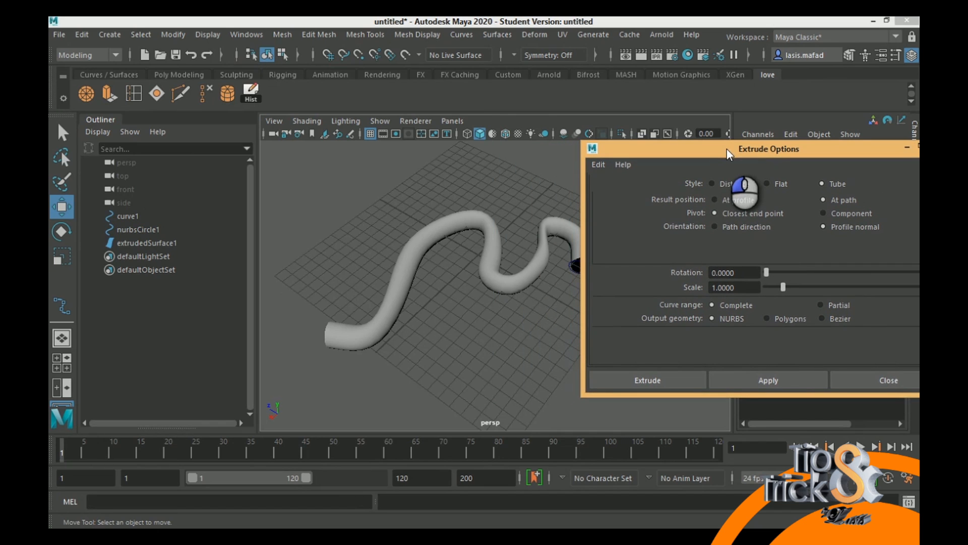
left_click(537, 272)
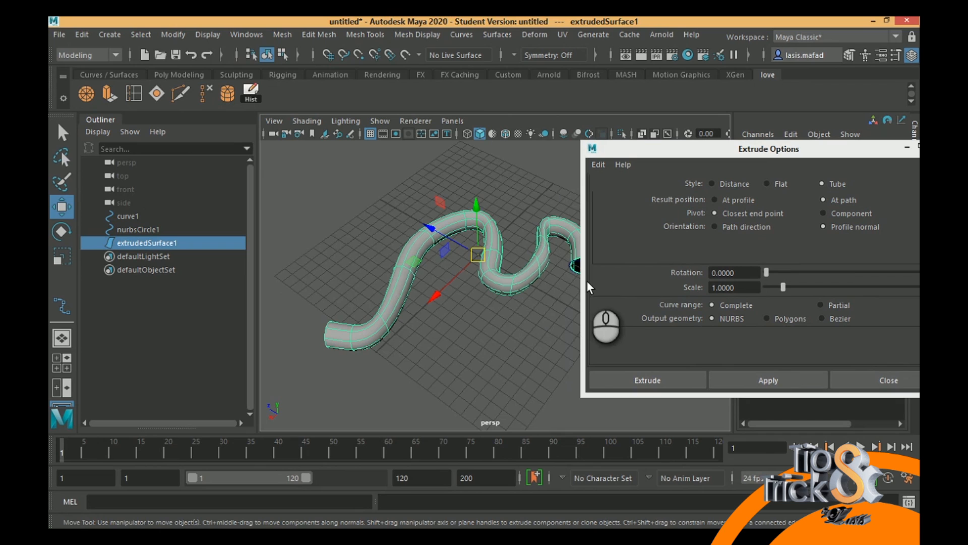
left_click_drag(464, 268, 535, 197)
middle_click_drag(534, 195, 459, 263, "alt")
left_click_drag(482, 191, 387, 165)
- Select the circle followed by the winding curve and set the Extrude output geometry to Polygons
left_click(505, 335)
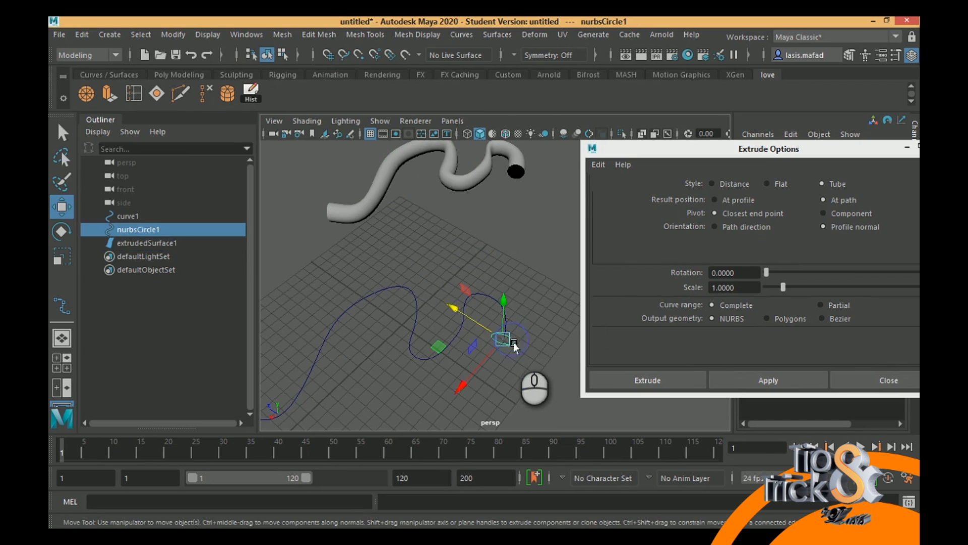
key("q")
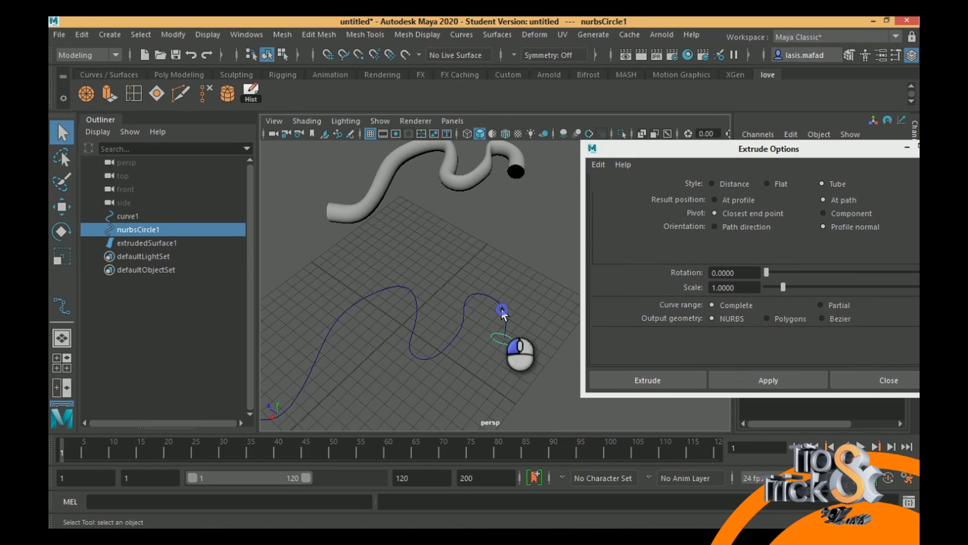
left_click(501, 309, "shift")
left_click(784, 319)
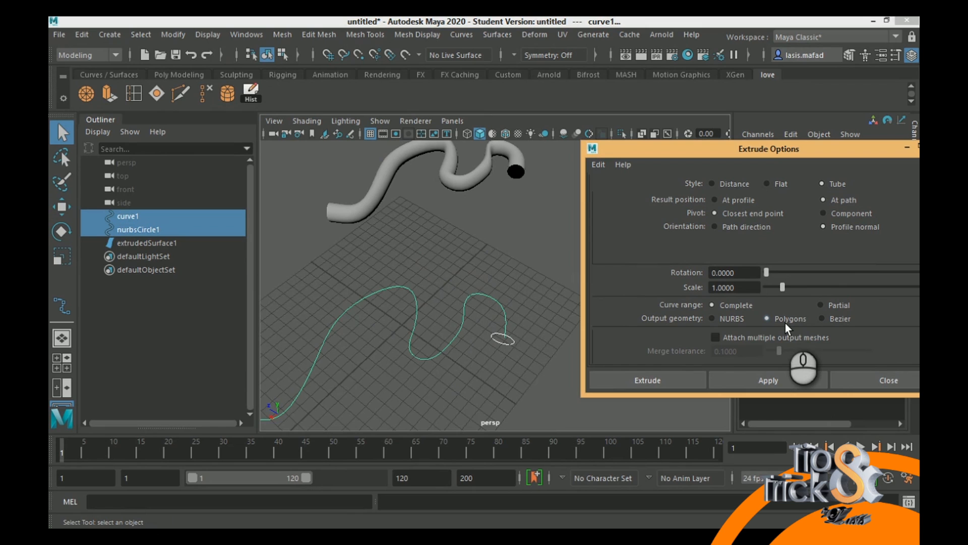
- Try extruding the circle along the curve as a polygon tube with Triangles and Standard fit tessellation, review the tessellation options, and undo it
left_click(791, 383)
mouse_move(461, 356)
left_mouse_down("alt")
mouse_move(424, 358)
mouse_move(417, 339)
mouse_move(484, 303)
mouse_move(456, 260)
mouse_move(455, 343)
left_mouse_up("alt")
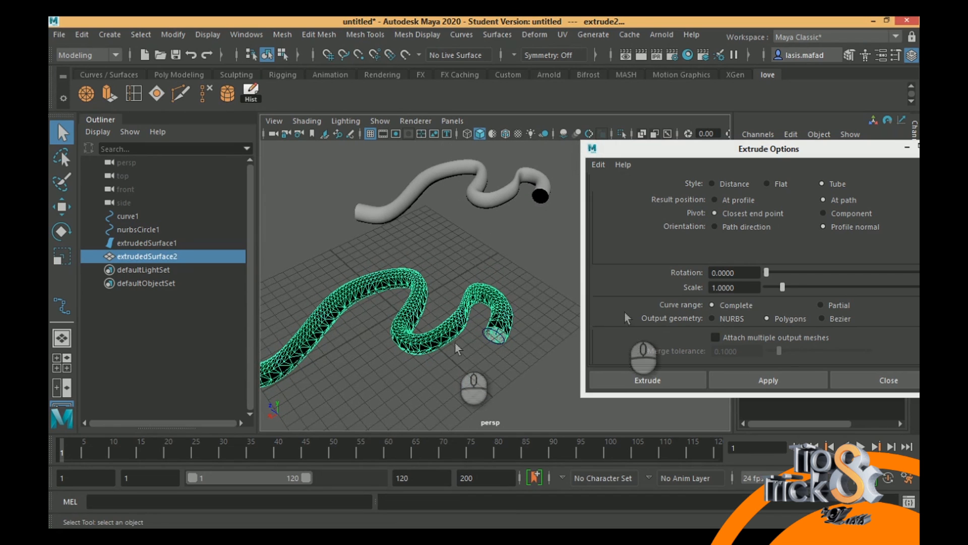
left_click_drag(789, 148, 756, 113)
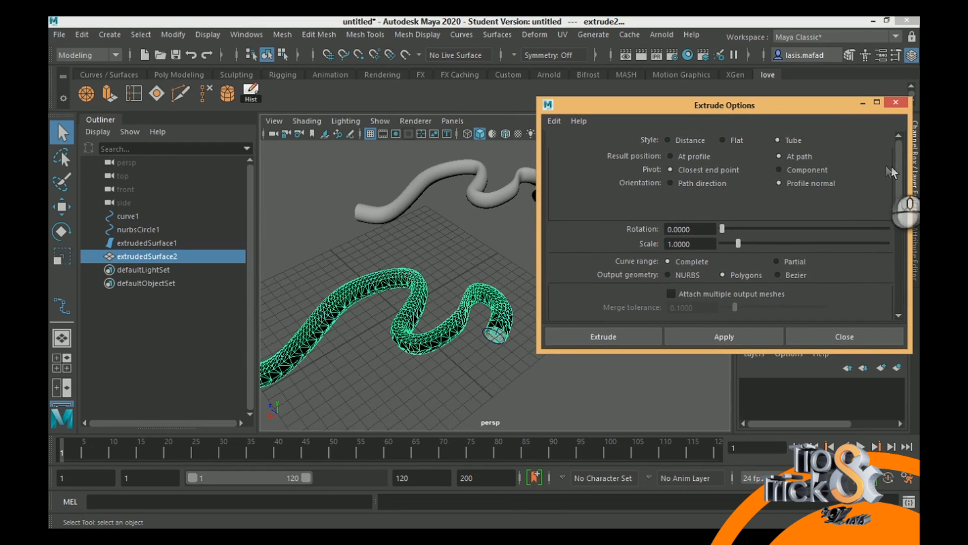
scroll(908, 209, "down", 3)
scroll(906, 207, "down", 3)
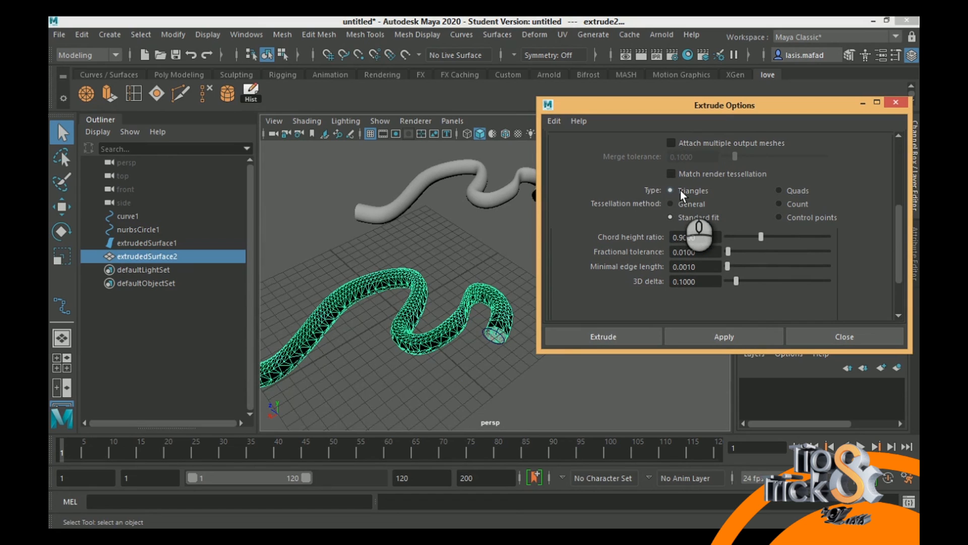
left_click(508, 121)
key("ctrl+a")
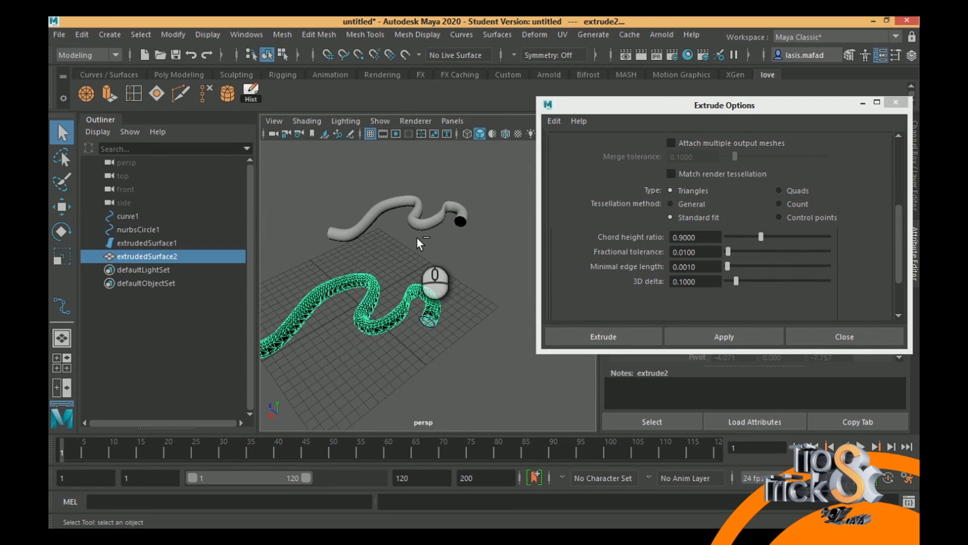
key("Delete")
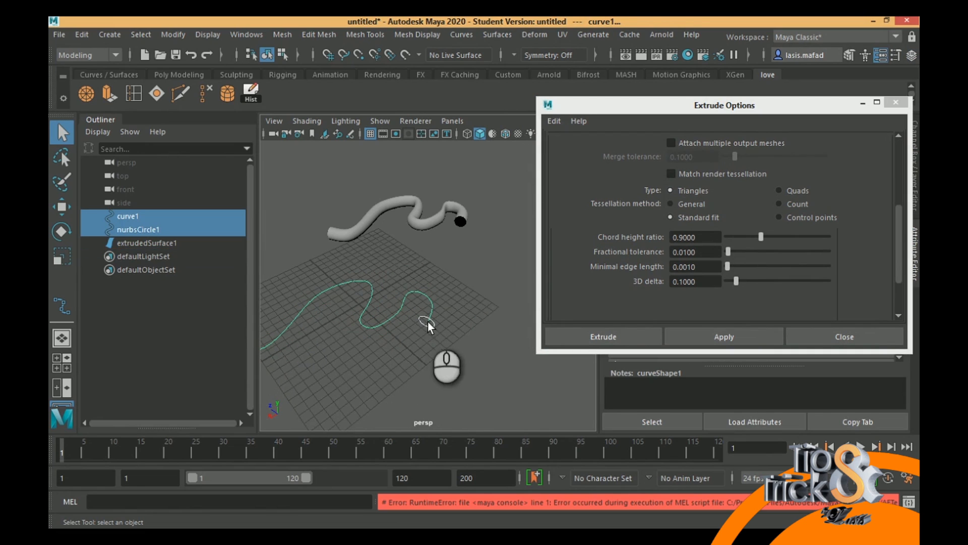
- Extrude the circle along the curve as a polygon tube with the Quads type and Standard fit, and inspect the mesh around its bend
left_click(780, 191)
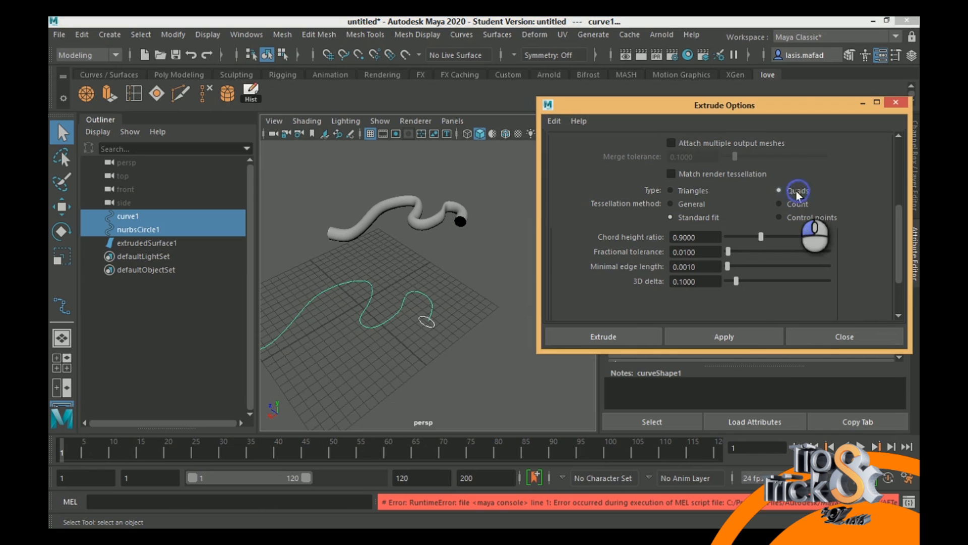
left_click(752, 336)
left_click(347, 292)
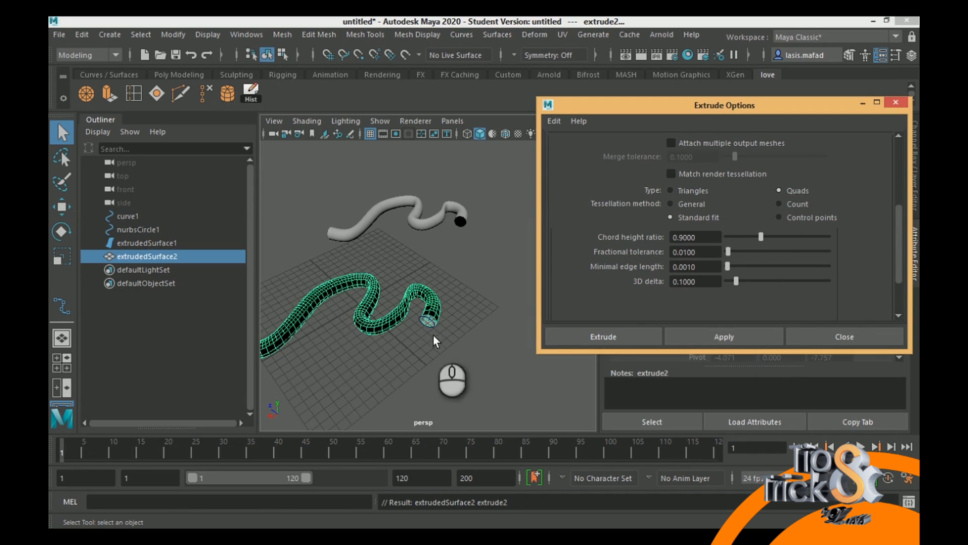
scroll(381, 310, "up", 8)
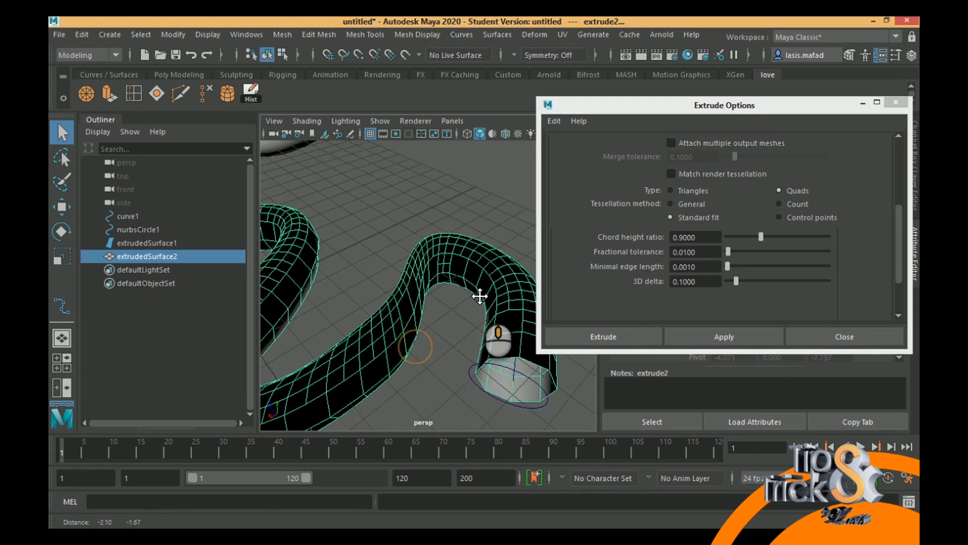
left_click_drag(410, 313, 374, 329, "alt")
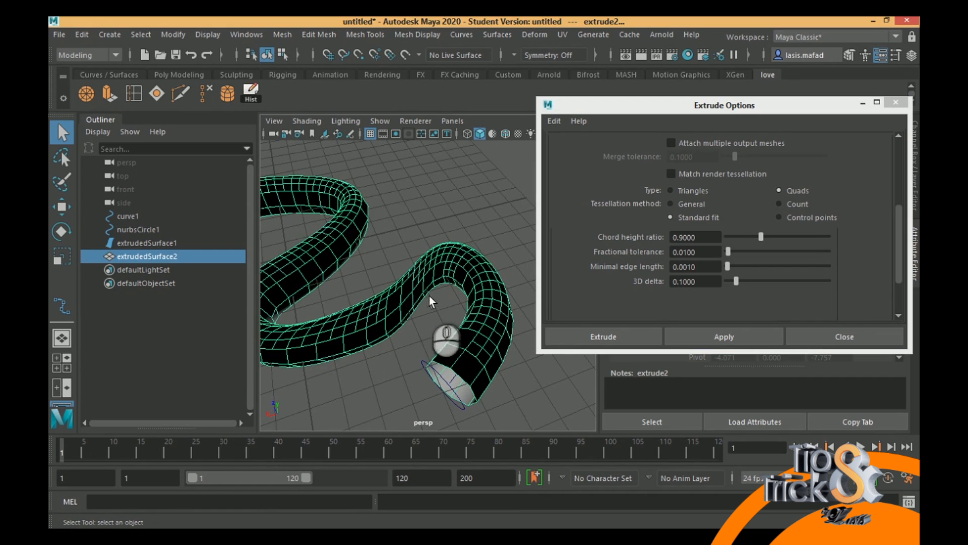
middle_click_drag(449, 305, 426, 287, "alt")
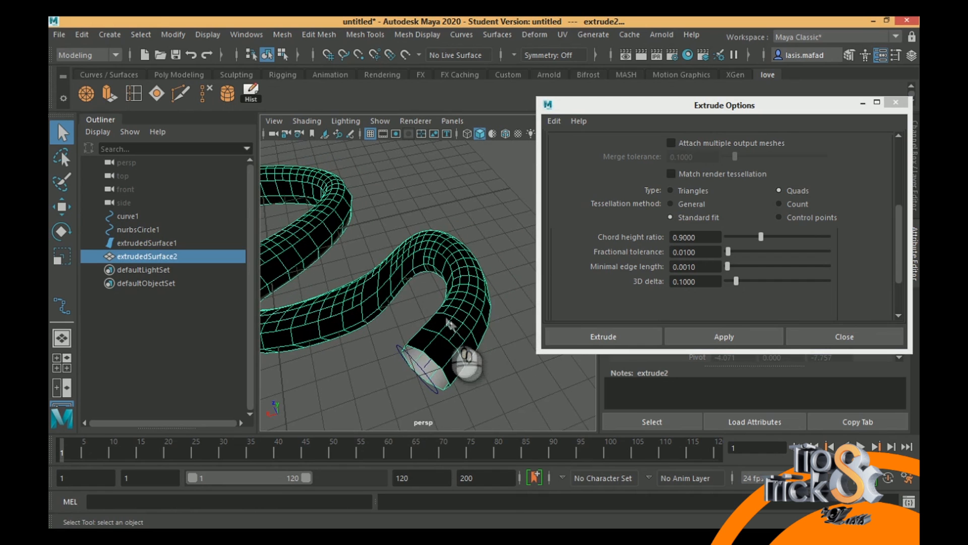
scroll(437, 351, "up", 8)
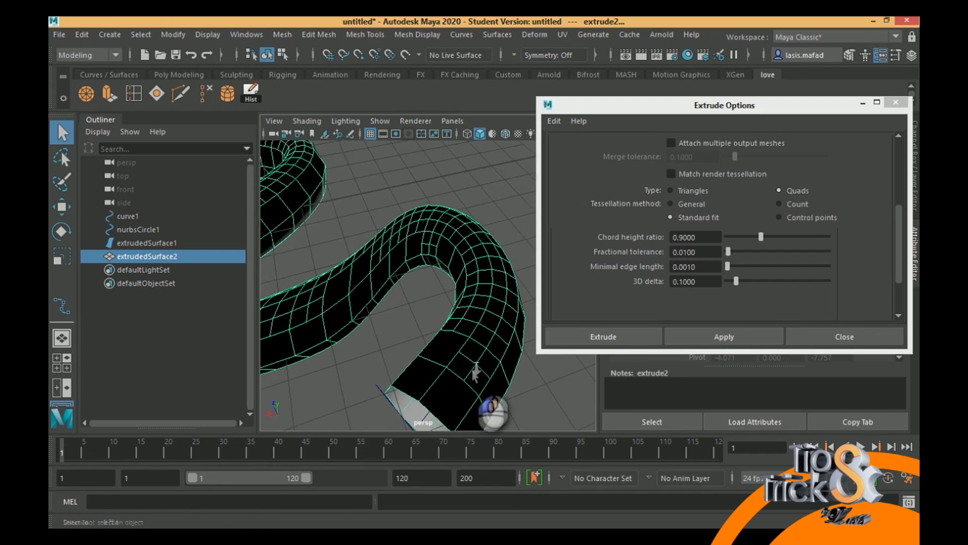
scroll(419, 352, "down", 6)
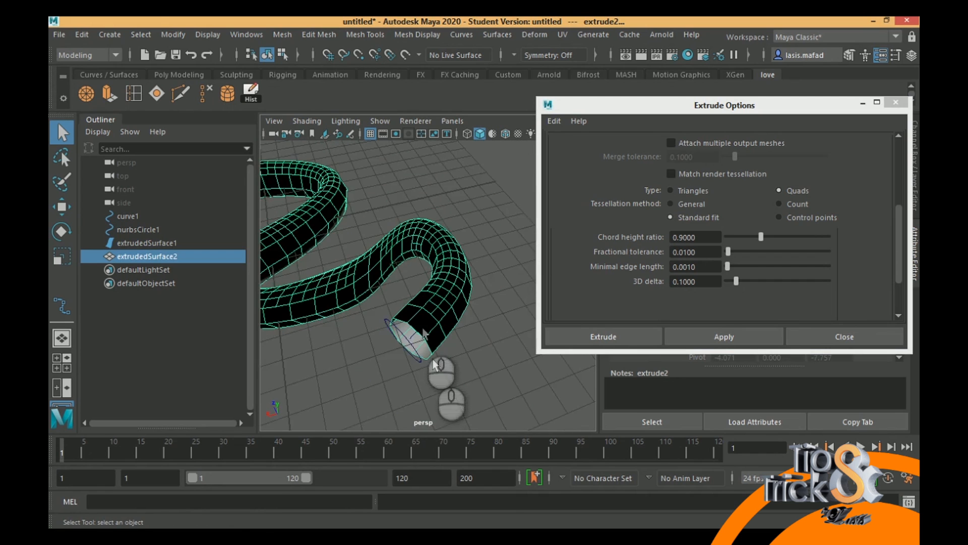
scroll(418, 353, "up", 3)
- Examine the faces and edges of the quad tube in component mode along its bends, and browse the mesh clean-up commands
right_click_drag(419, 147, 376, 146)
right_click_drag(416, 187, 418, 186)
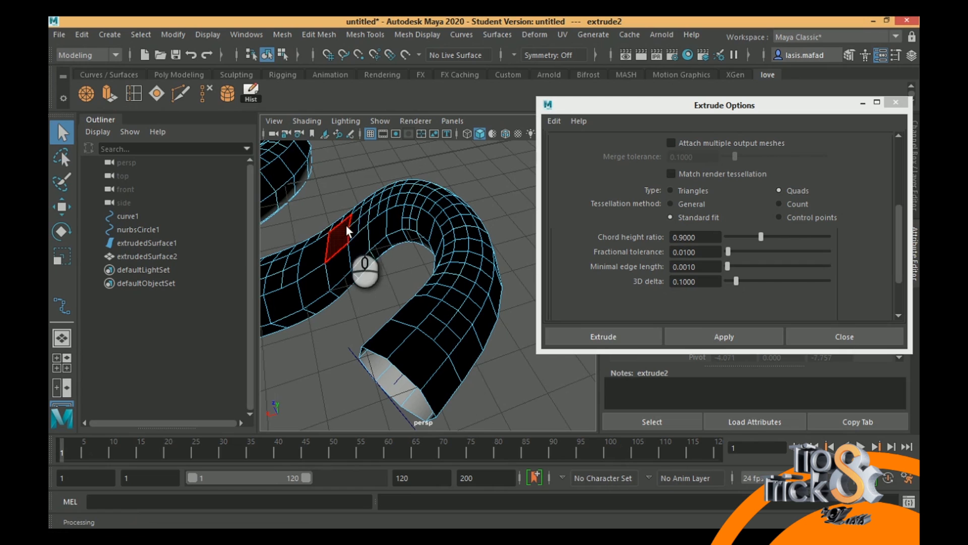
right_click_drag(350, 224, 341, 106)
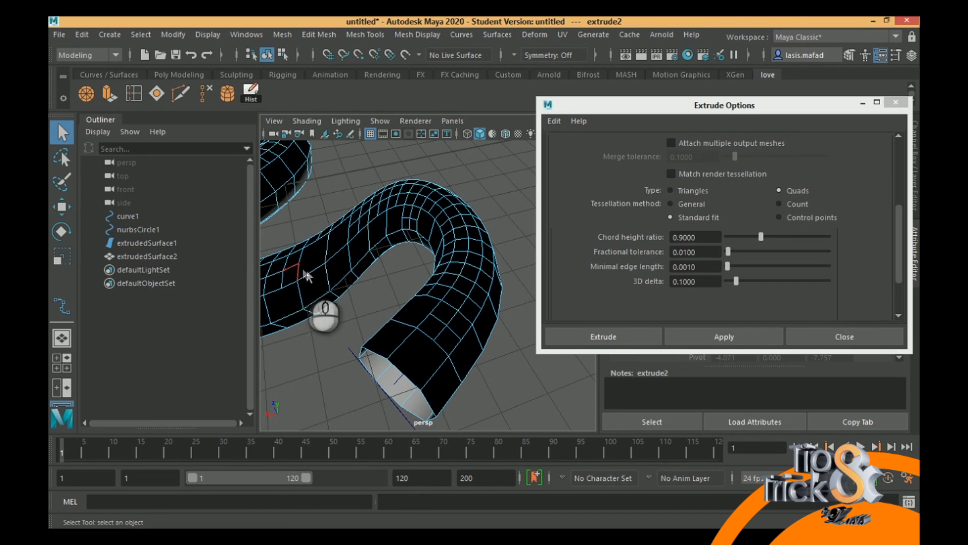
left_click_drag(320, 264, 504, 278, "alt")
left_click_drag(335, 290, 310, 306, "alt")
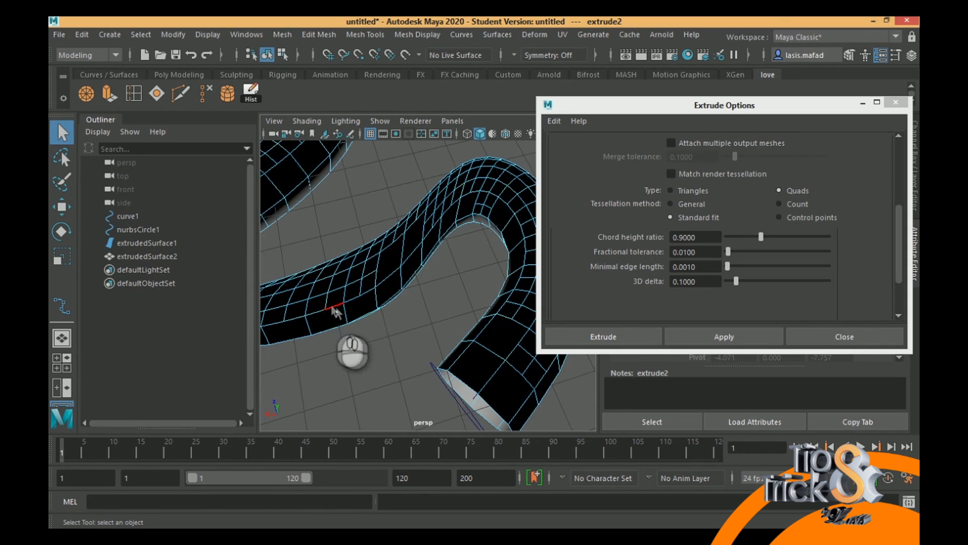
left_click_drag(449, 313, 376, 292, "alt")
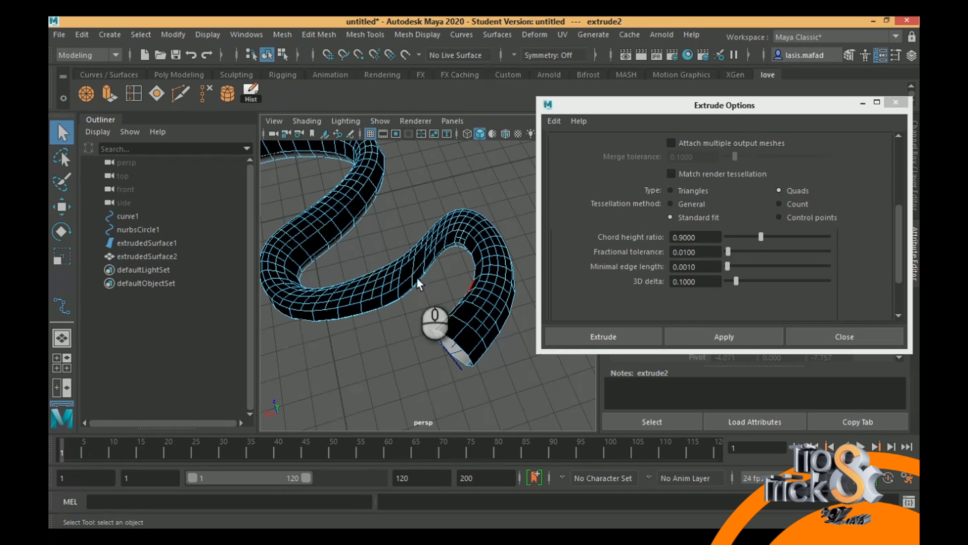
left_click(281, 34)
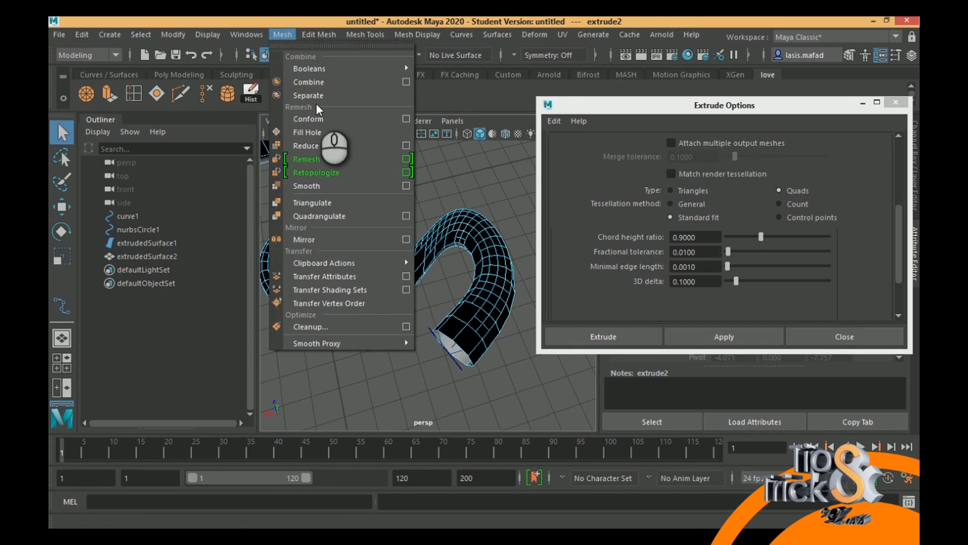
left_click(415, 22)
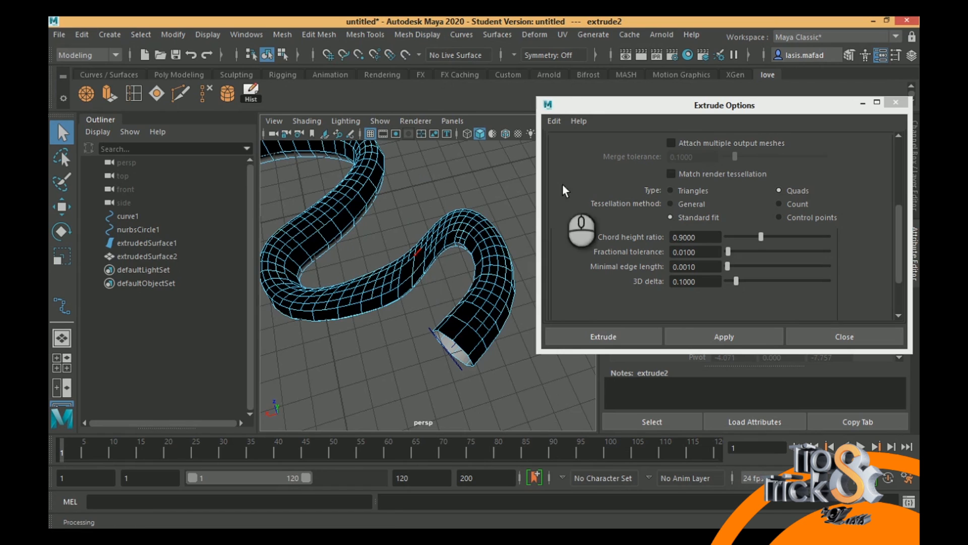
- Return the quad polygon tube to object mode and delete it
left_click(445, 224)
right_click_drag(444, 224, 513, 133)
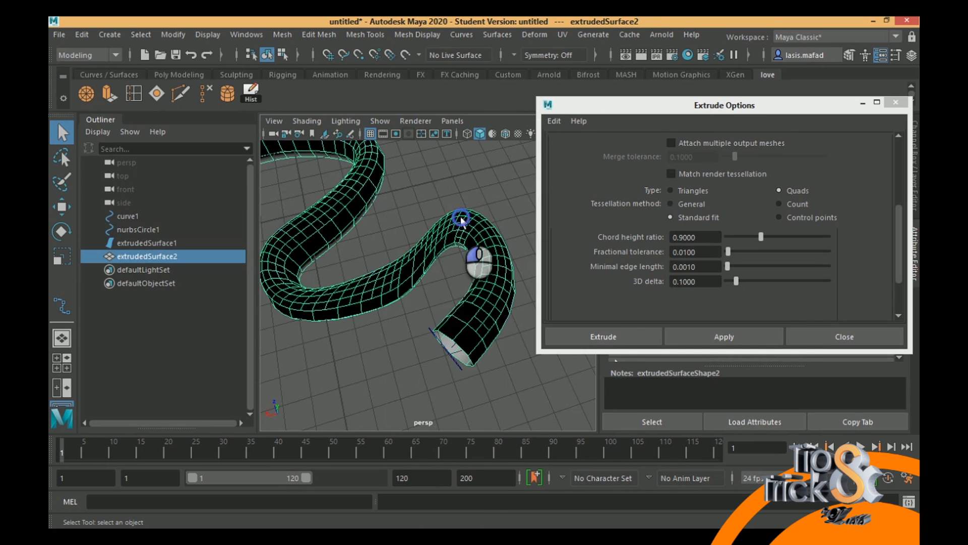
key("Delete")
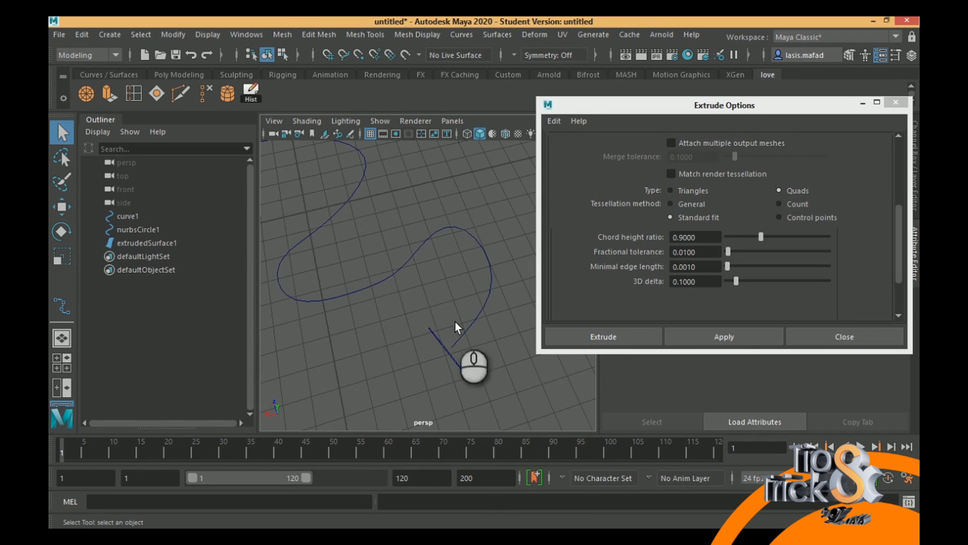
- Extrude the circle along the winding curve as a polygon tube with the Control points tessellation method, and inspect its corners
left_click(452, 360)
left_click(468, 328, "shift")
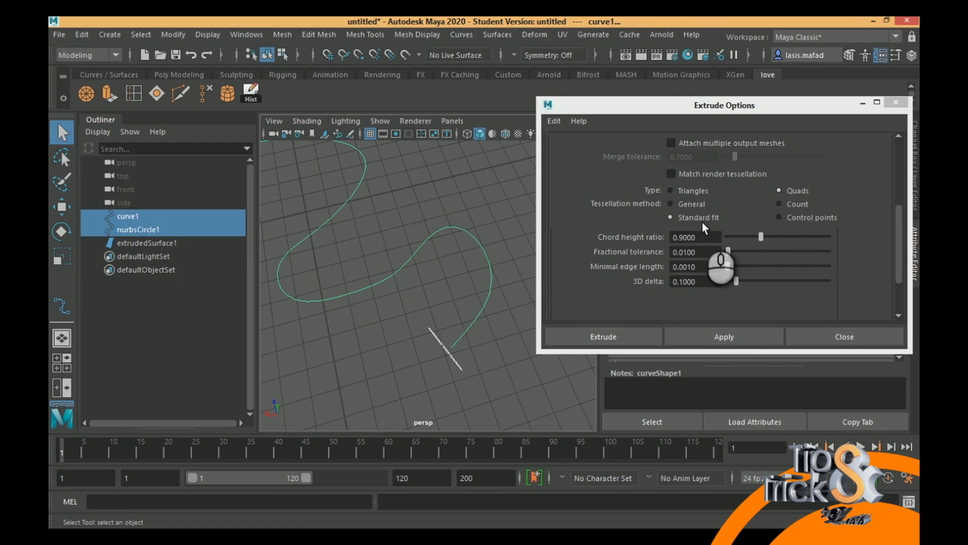
left_click(786, 219)
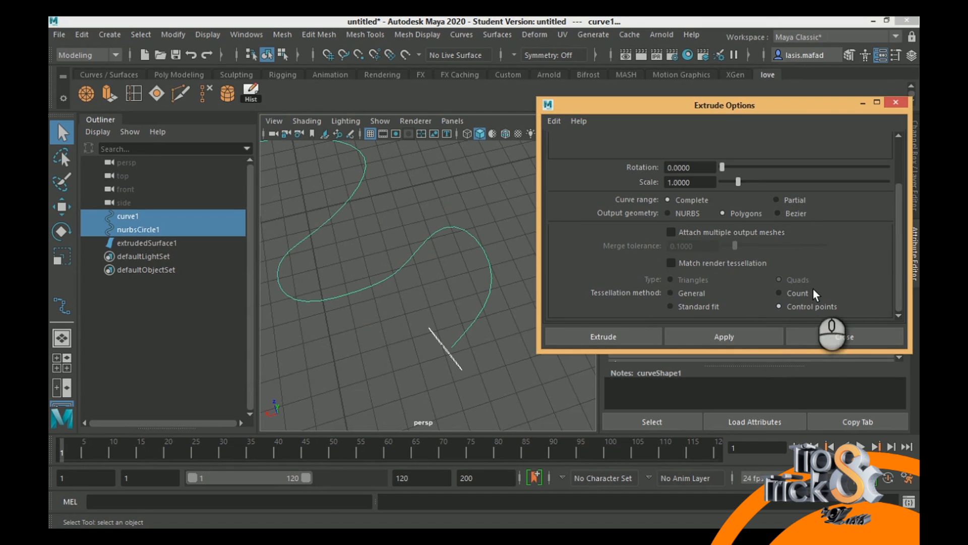
left_click(731, 337)
left_click_drag(465, 286, 401, 290, "alt")
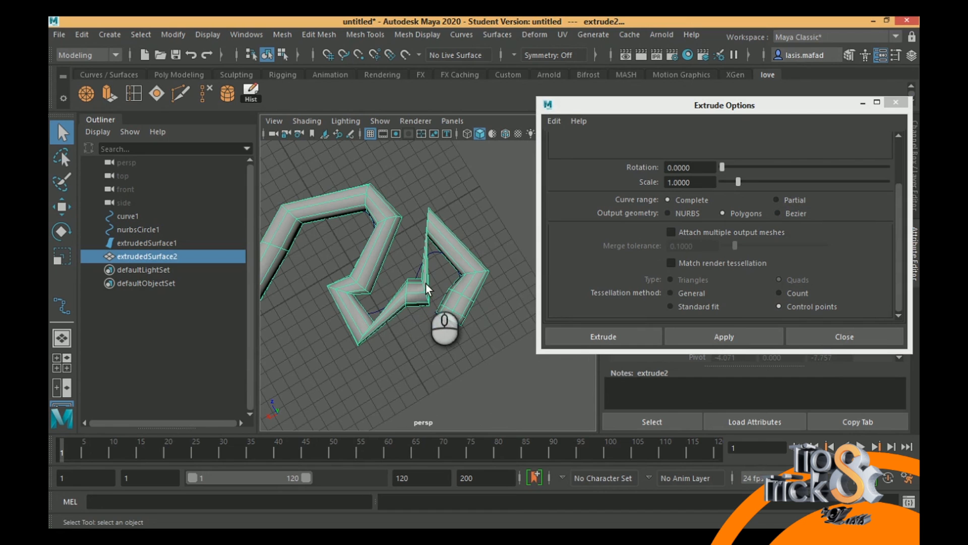
mouse_move(445, 259)
middle_mouse_down("alt")
mouse_move(474, 246)
mouse_move(463, 267)
middle_mouse_up("alt")
right_click_drag(462, 266, 525, 340, "alt")
middle_click_drag(481, 314, 434, 310, "alt")
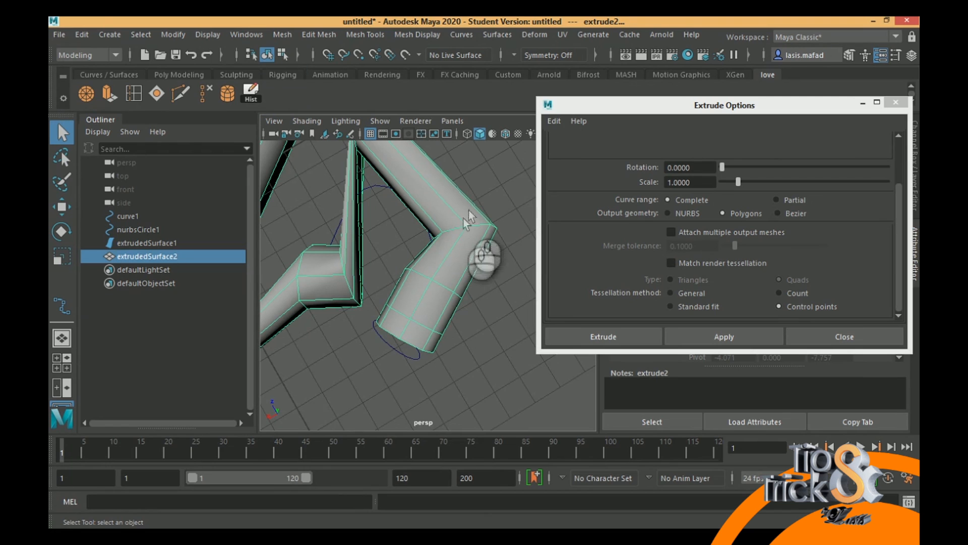
left_click(376, 191)
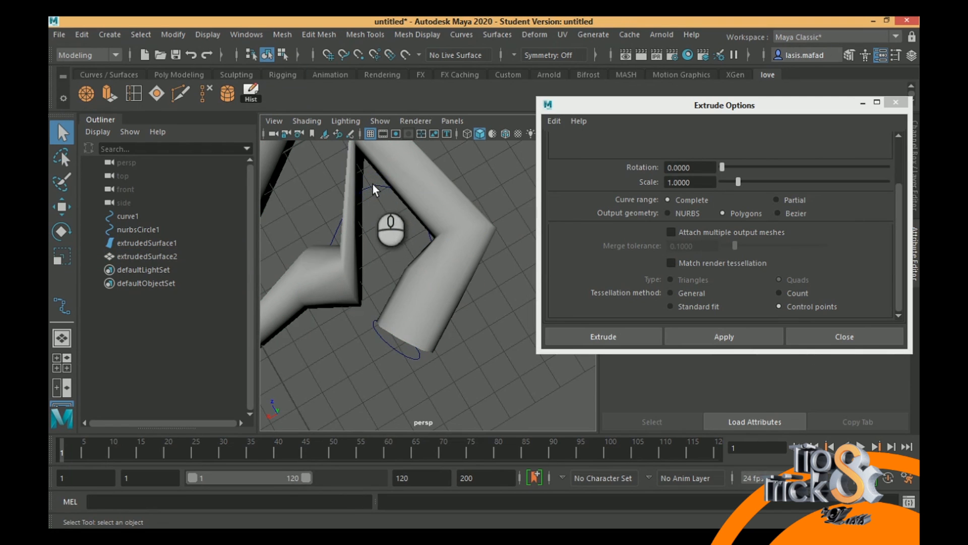
- Examine the polygon tube in the top view as wireframe, comparing its corners with the winding curve's control points
left_click(374, 187)
right_click_drag(393, 205, 328, 186, "alt")
right_click_drag(402, 187, 362, 188)
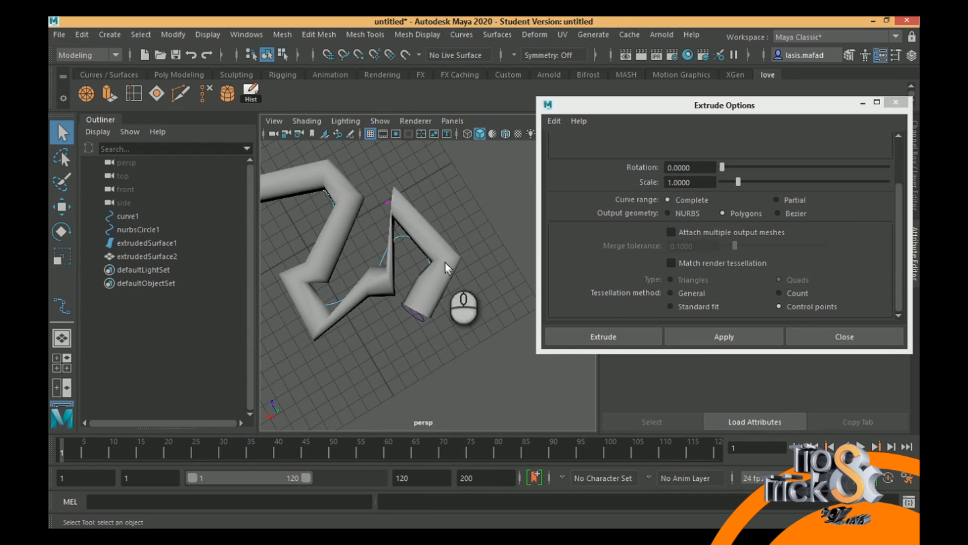
key("space")
key("space")
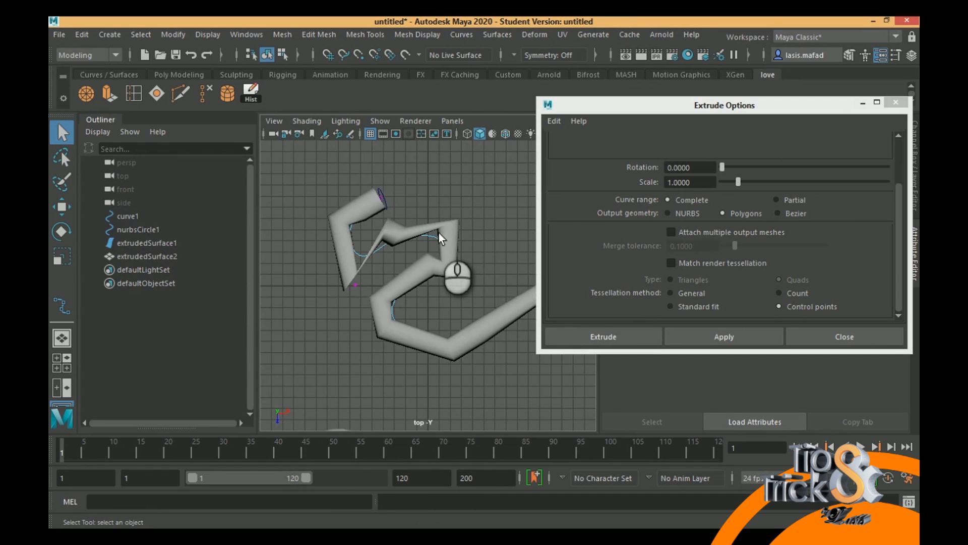
key("4")
right_click_drag(438, 232, 538, 331, "alt")
middle_click_drag(318, 216, 442, 345, "alt")
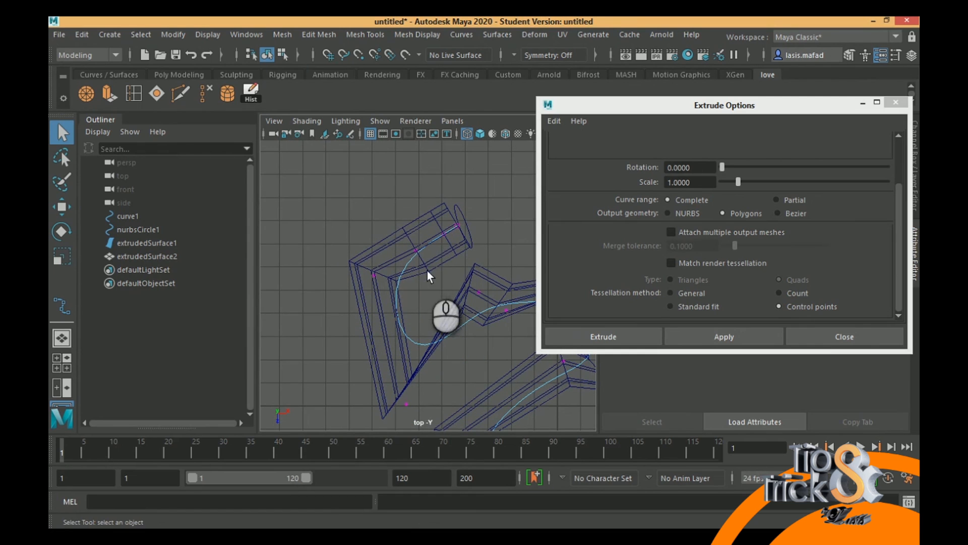
middle_click_drag(412, 286, 356, 245, "alt")
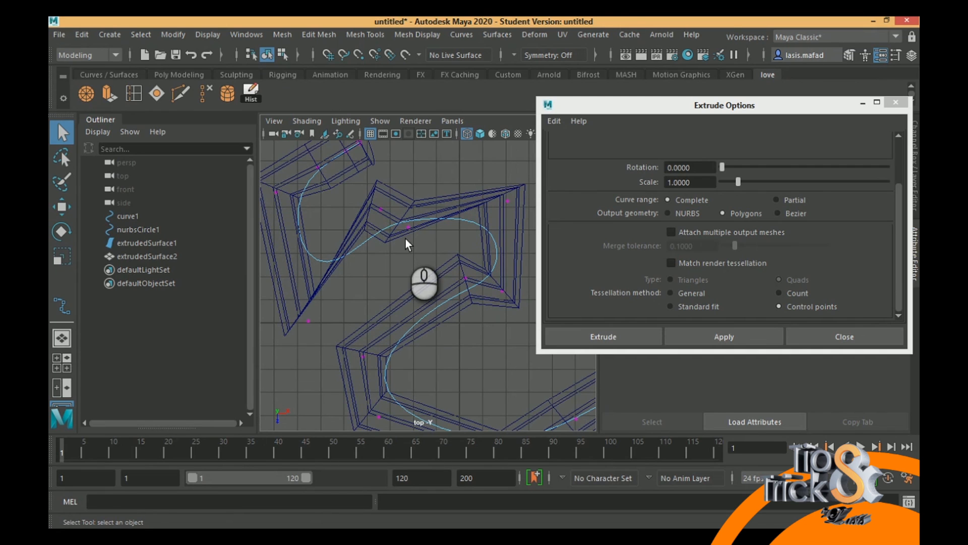
- Delete the polygon tube made with the Control points tessellation method
left_click(449, 197)
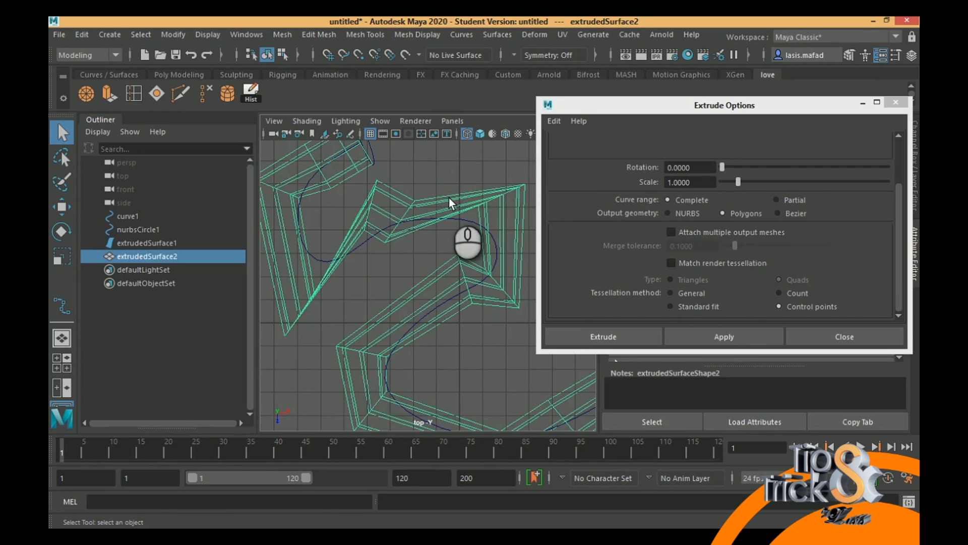
key("Delete")
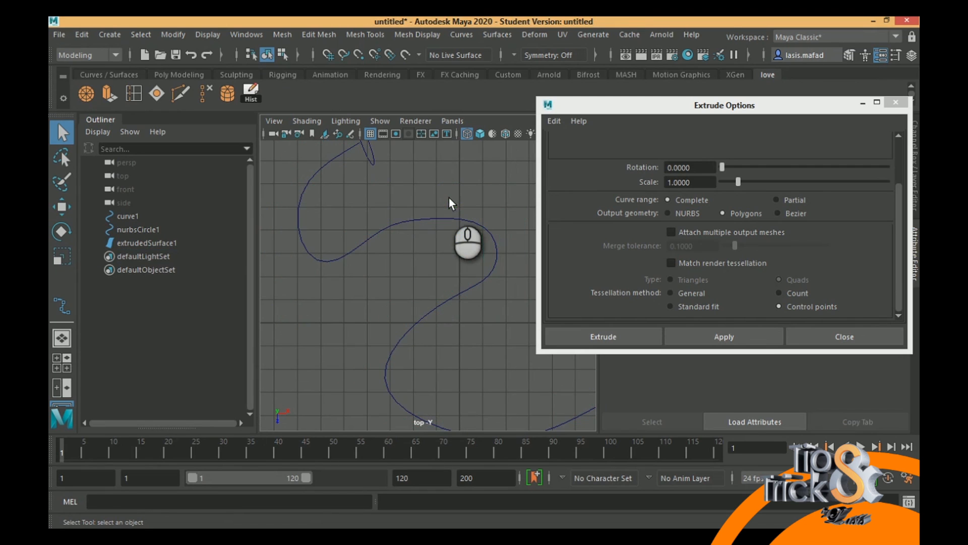
- Extrude the circle along the winding curve as a quad polygon tube with the Count tessellation method at 200
left_click(395, 225)
middle_click_drag(417, 202, 414, 253, "alt")
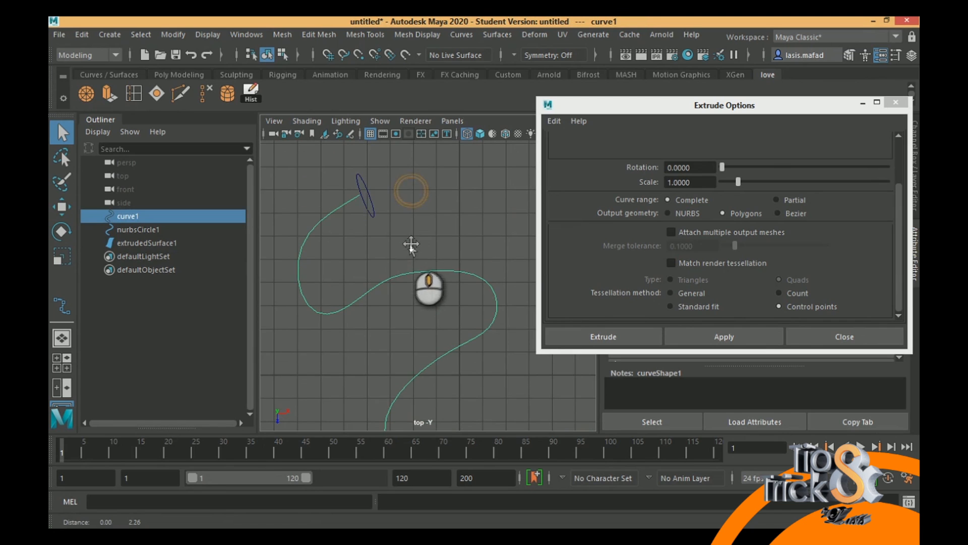
left_click(373, 213, "shift")
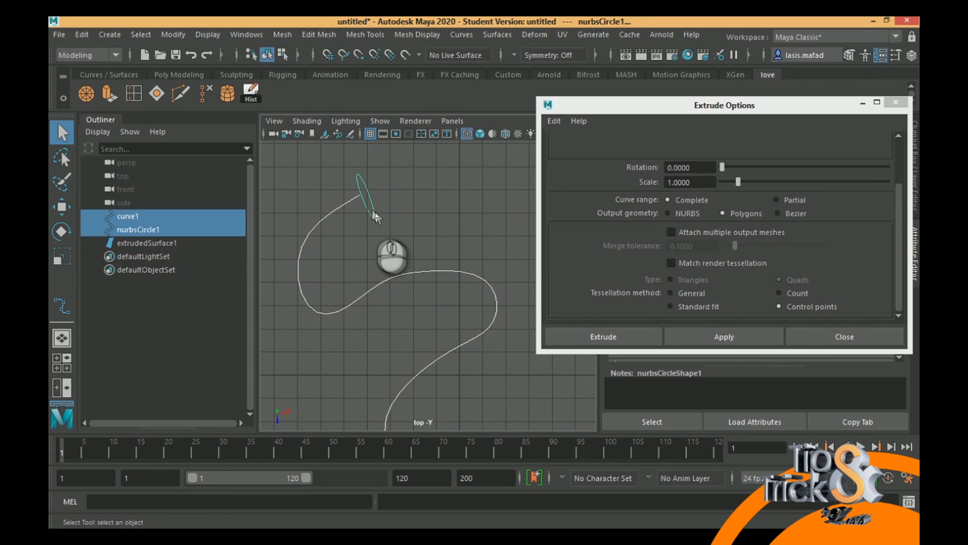
left_click(430, 273, "shift")
left_click(434, 270, "shift")
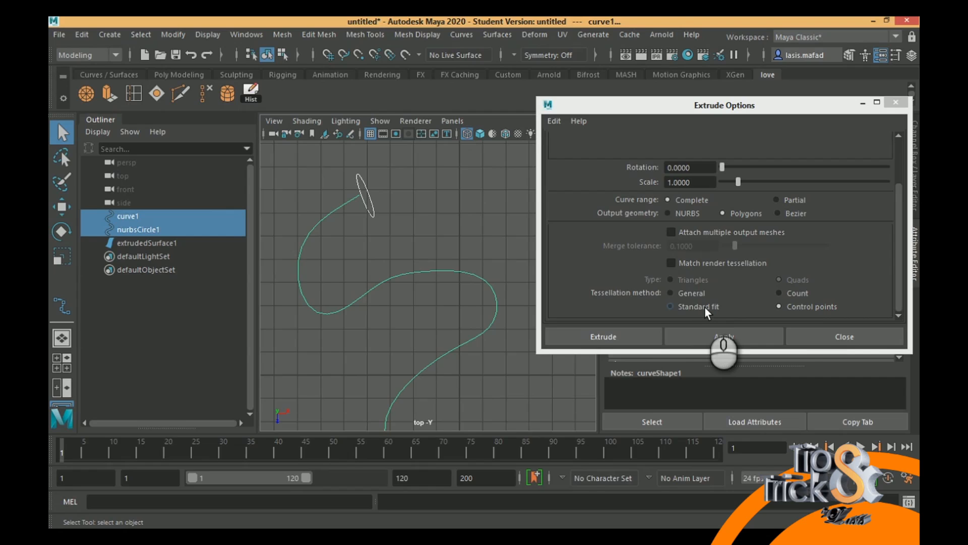
left_click(798, 293)
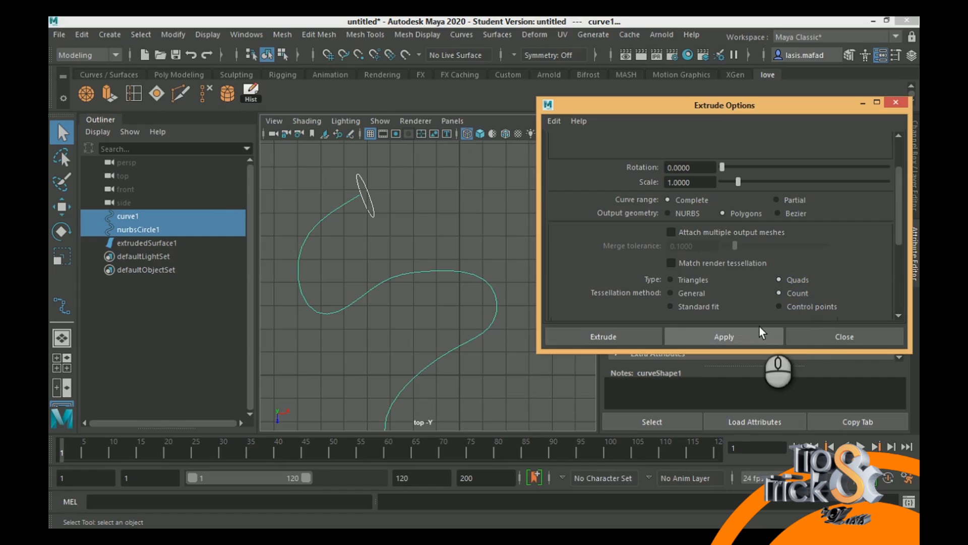
scroll(794, 293, "down", 2)
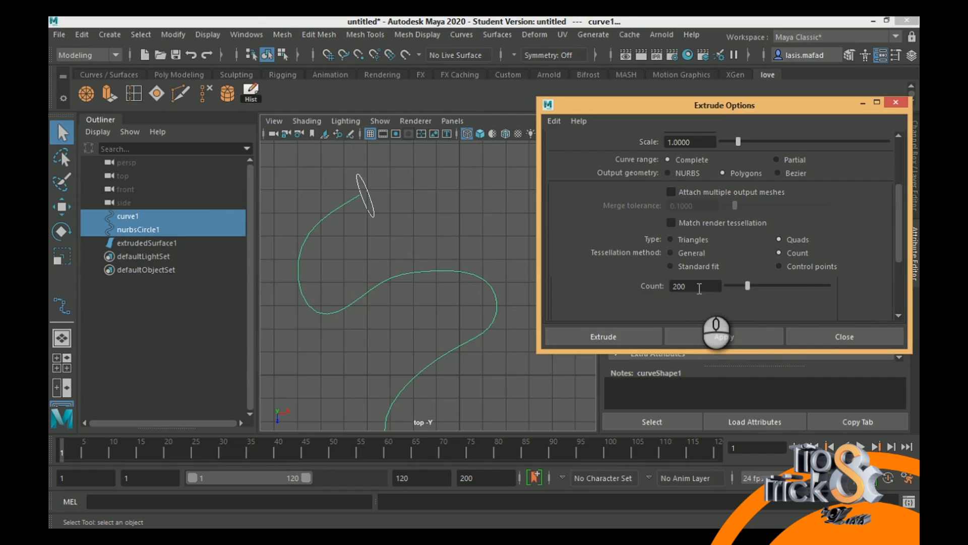
middle_click_drag(410, 295, 320, 225, "alt")
middle_click_drag(439, 295, 440, 261, "alt")
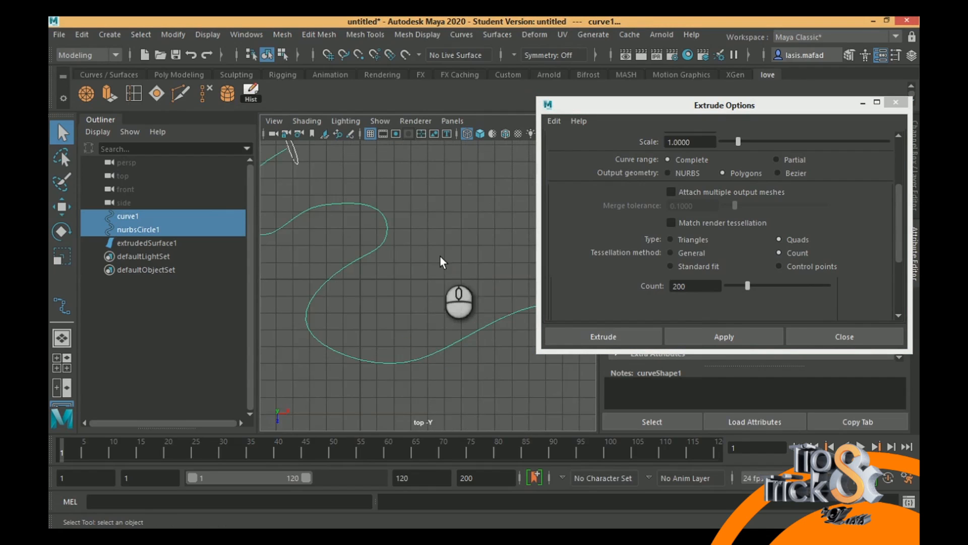
scroll(392, 263, "down", 3)
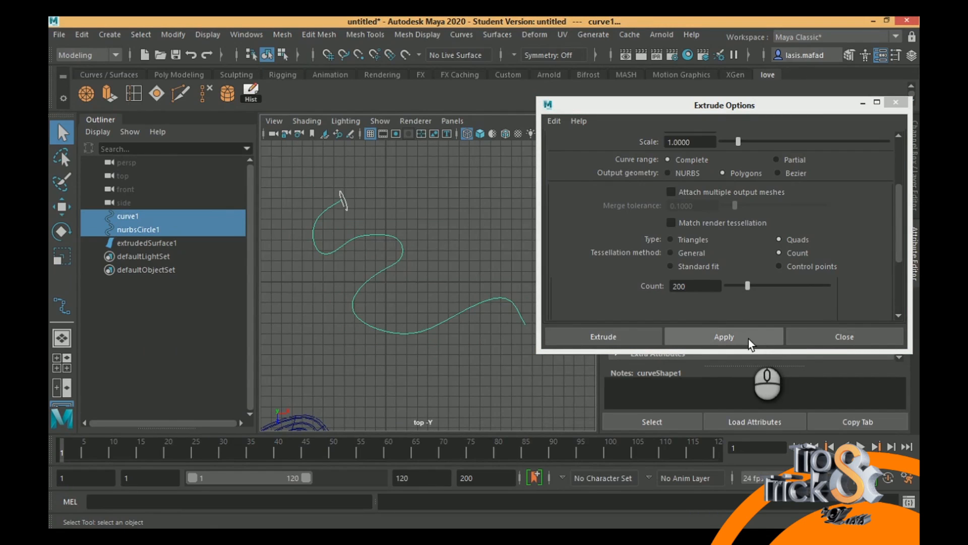
left_click(724, 336)
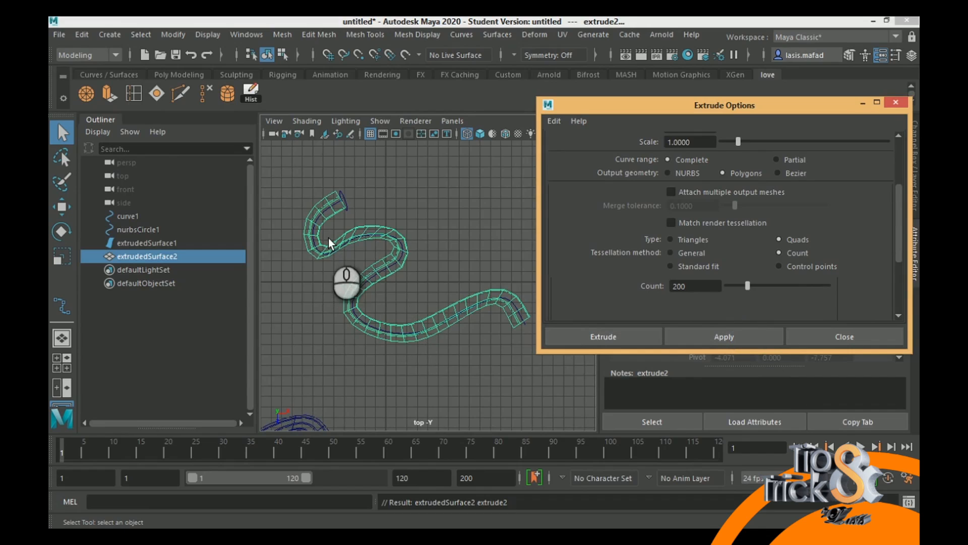
- Inspect the face distribution along the Count-method tube's bends in the top and perspective views
middle_click_drag(335, 277, 432, 342, "alt")
mouse_move(353, 306)
middle_mouse_down("alt")
mouse_move(440, 361)
mouse_move(383, 337)
mouse_move(360, 297)
middle_mouse_up("alt")
middle_click_drag(356, 283, 374, 304, "alt")
key("space")
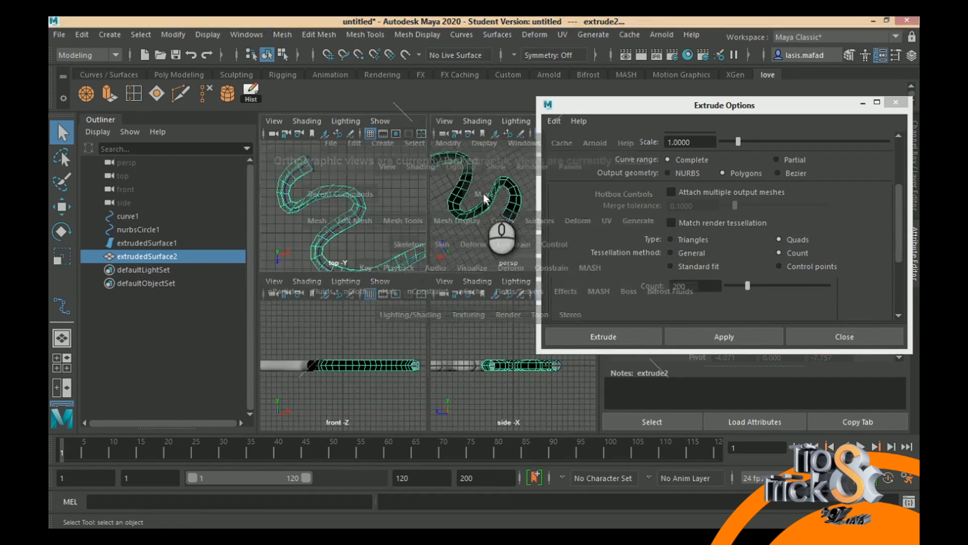
key("space")
left_click_drag(399, 275, 443, 223, "alt")
middle_click_drag(443, 223, 335, 260, "alt")
scroll(437, 301, "up", 3)
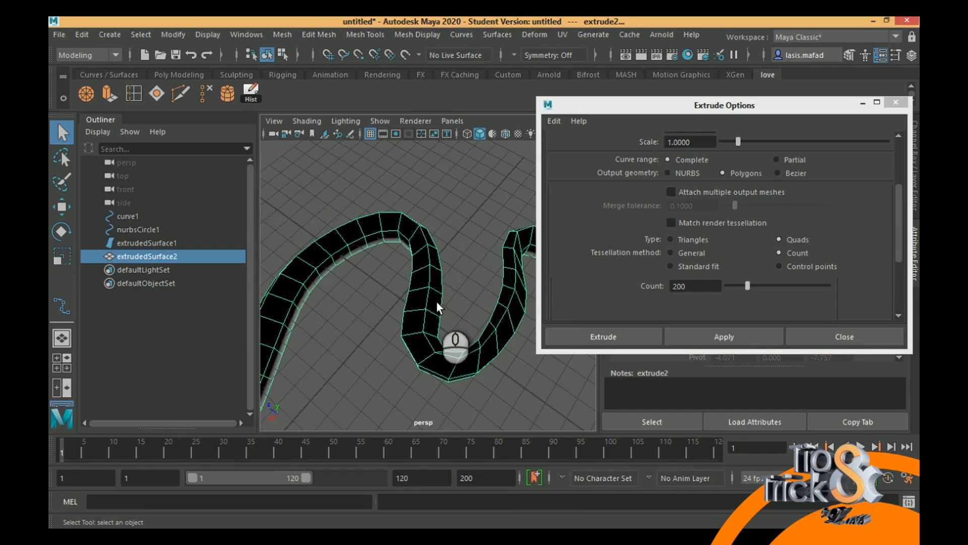
key("3")
middle_click_drag(423, 323, 348, 251, "alt")
left_click_drag(348, 251, 314, 291, "alt")
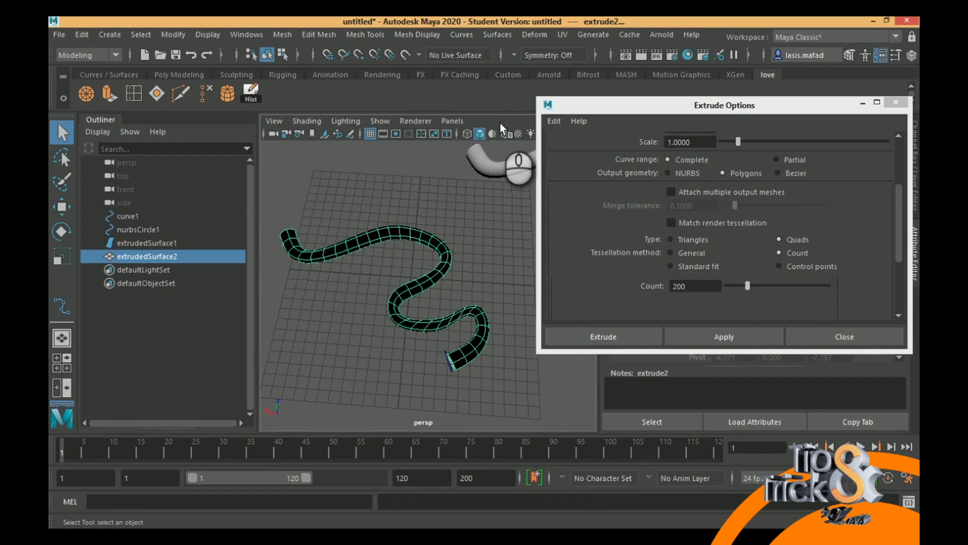
- Undo the last extrusion and extrude the circle along the curve again with the tessellation count set to 500
key("ctrl+z")
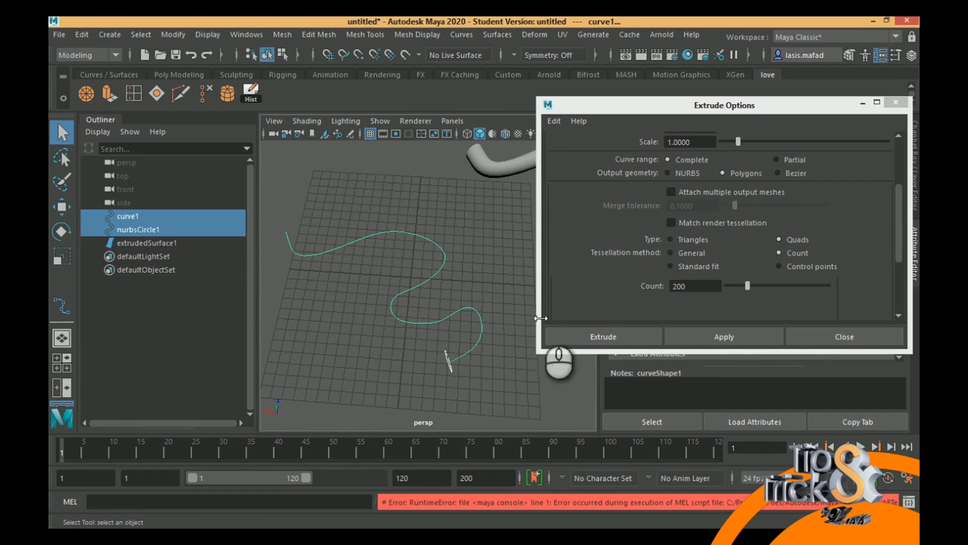
double_click(699, 287)
type("500")
key("Return")
left_click(703, 333)
left_click_drag(413, 353, 442, 311, "alt")
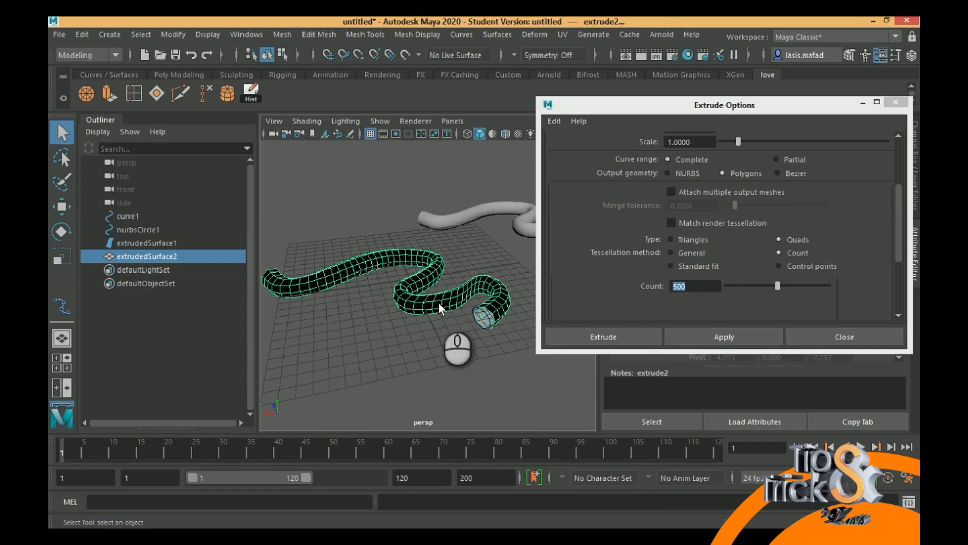
scroll(471, 328, "up", 3)
- Try to reverse the polygon tube with the NURBS Reverse Direction command, and review the extrude style and orientation options
left_click(497, 34)
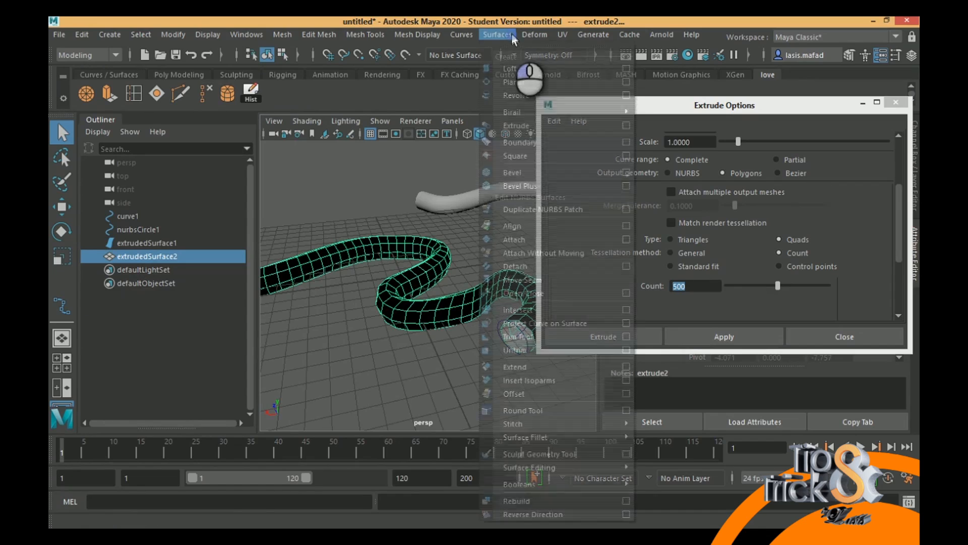
mouse_move(553, 493)
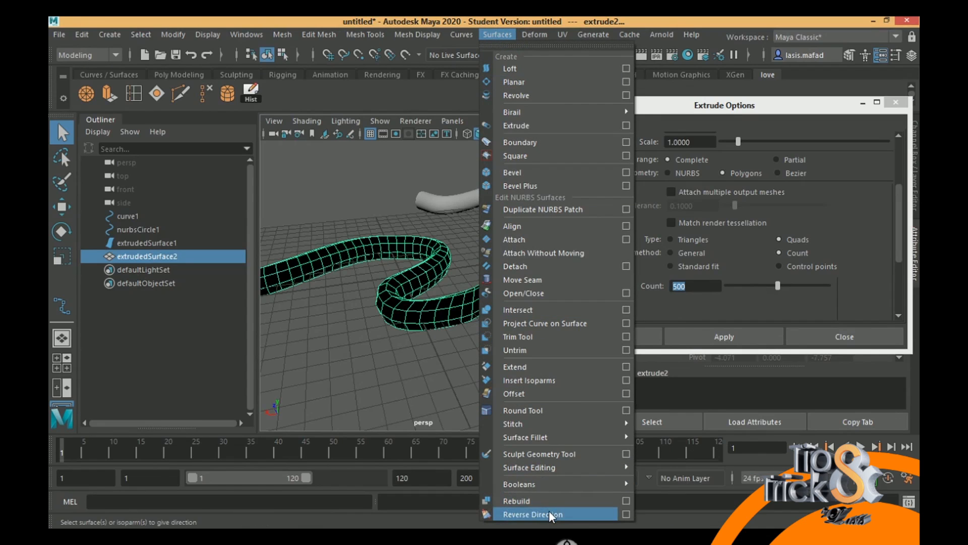
left_click(548, 513)
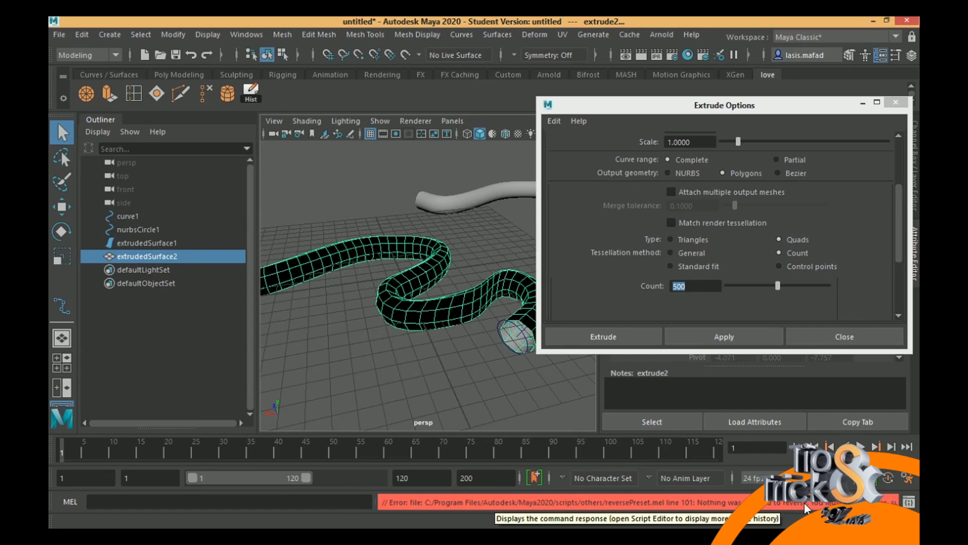
left_click(504, 34)
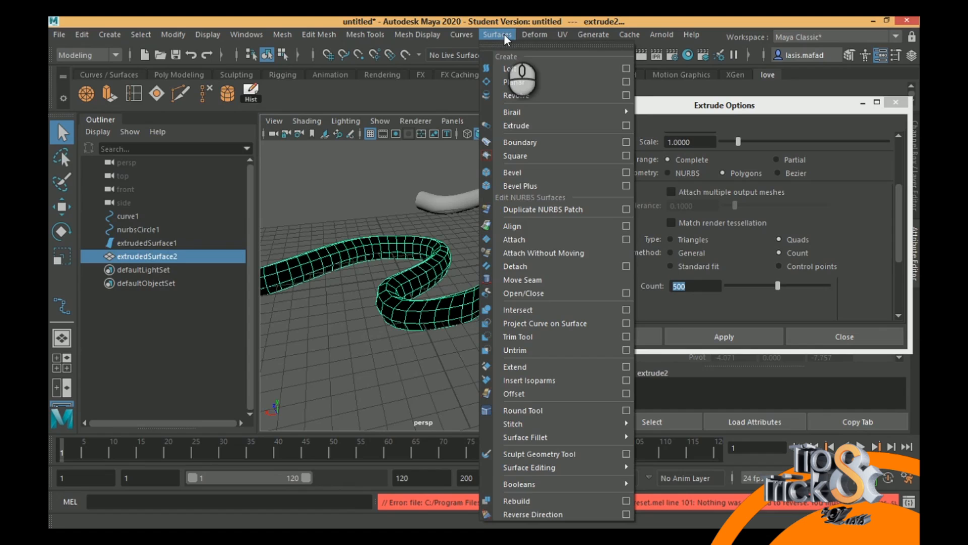
left_click(711, 141)
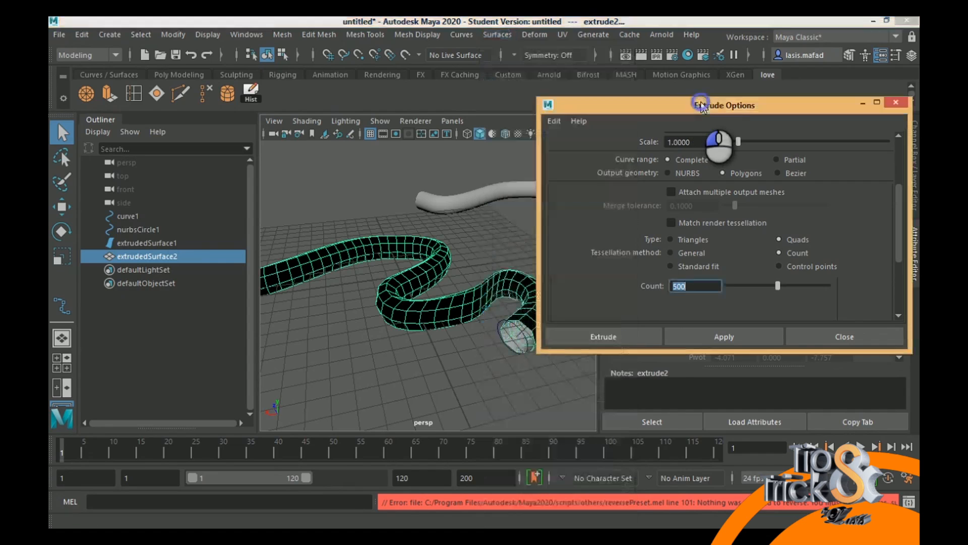
scroll(753, 267, "up", 3)
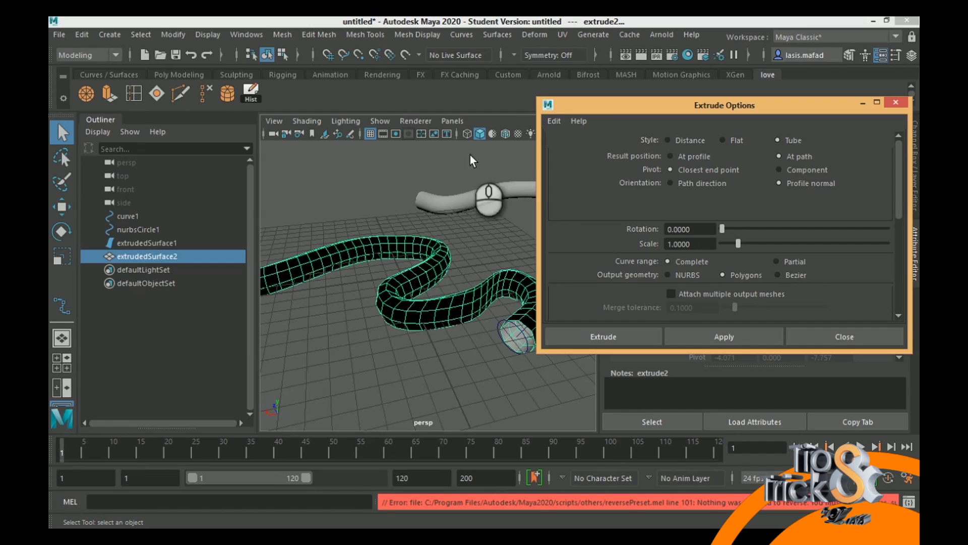
- Reverse the normals of the black-shaded polygon tube with the mesh normals command, and deselect it
left_click(363, 36)
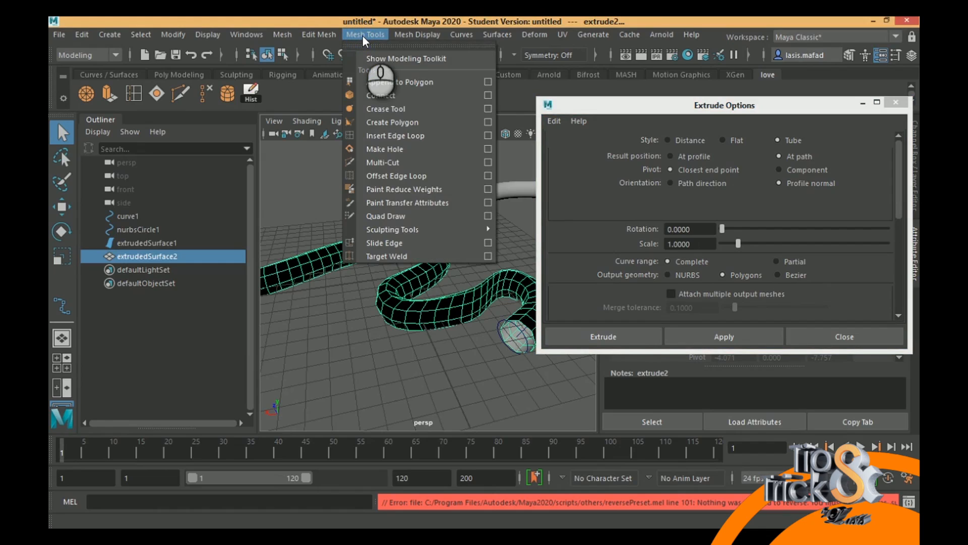
left_click(310, 36)
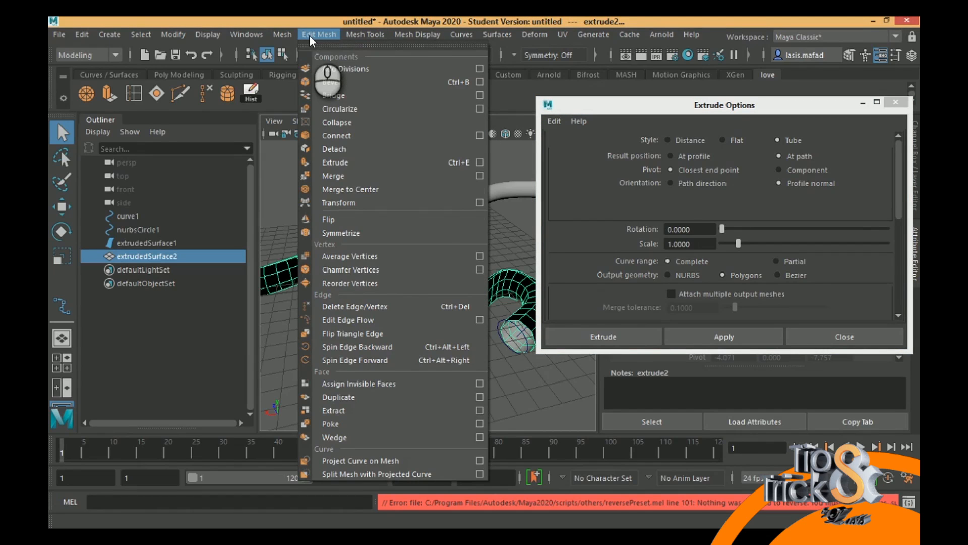
left_click(282, 34)
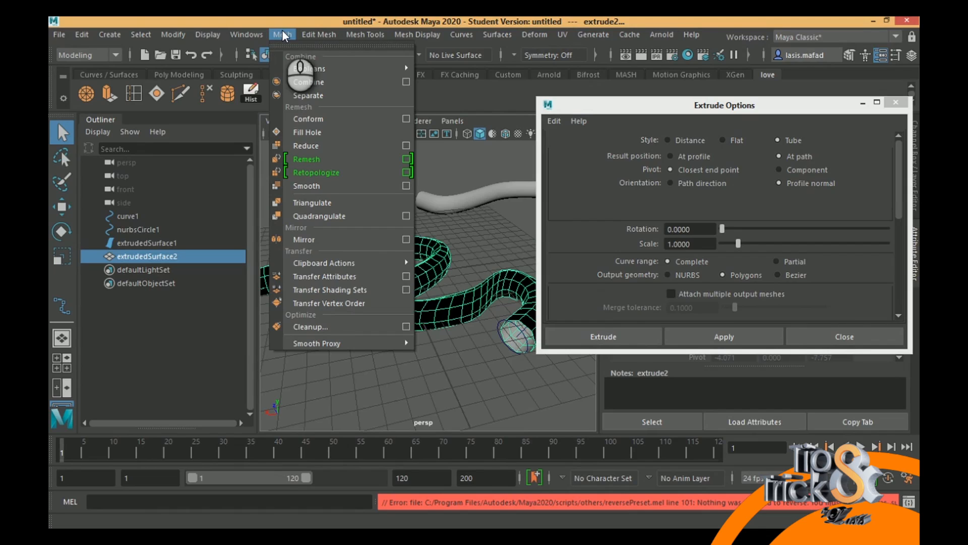
mouse_move(420, 35)
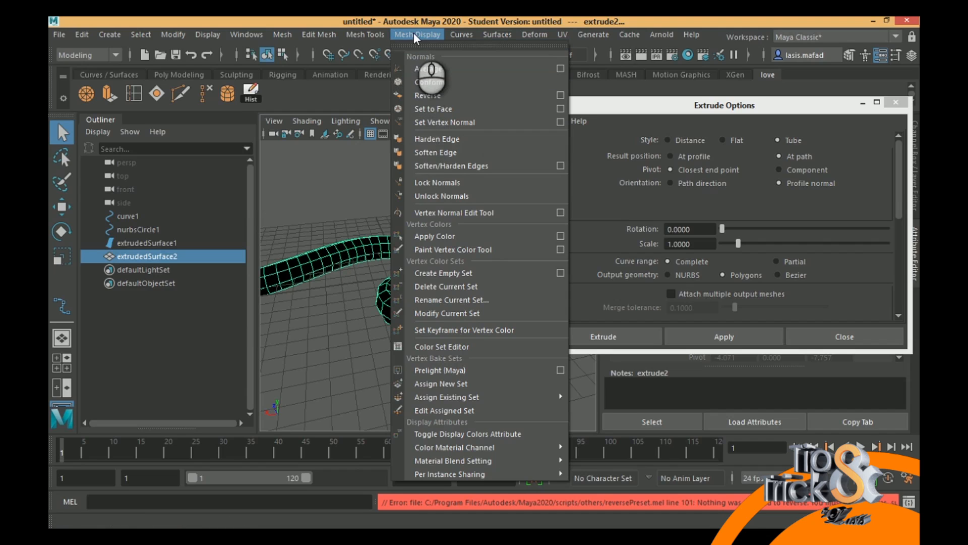
left_click(428, 95)
left_click(489, 260)
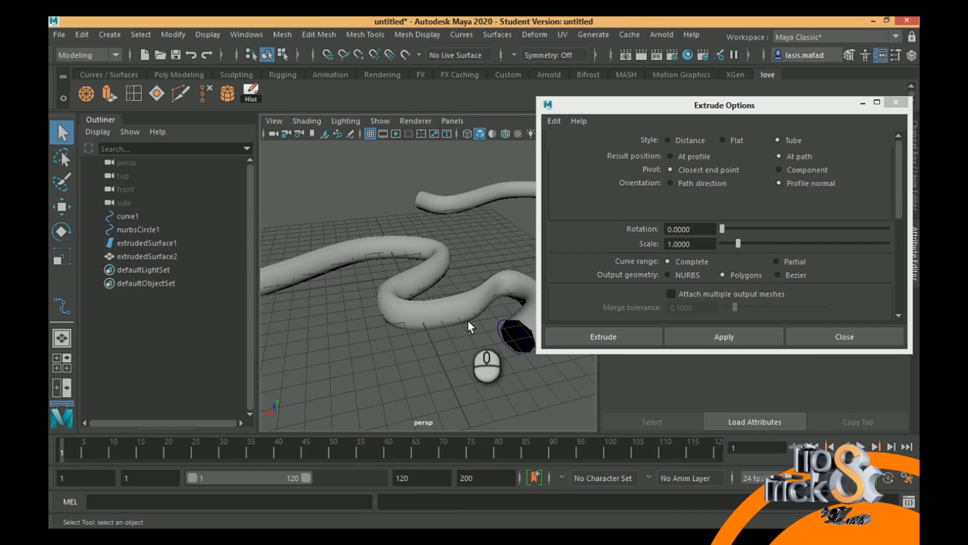
- Close the extrude settings and delete the polygon tube from the winding curve
left_click_drag(773, 113, 624, 128)
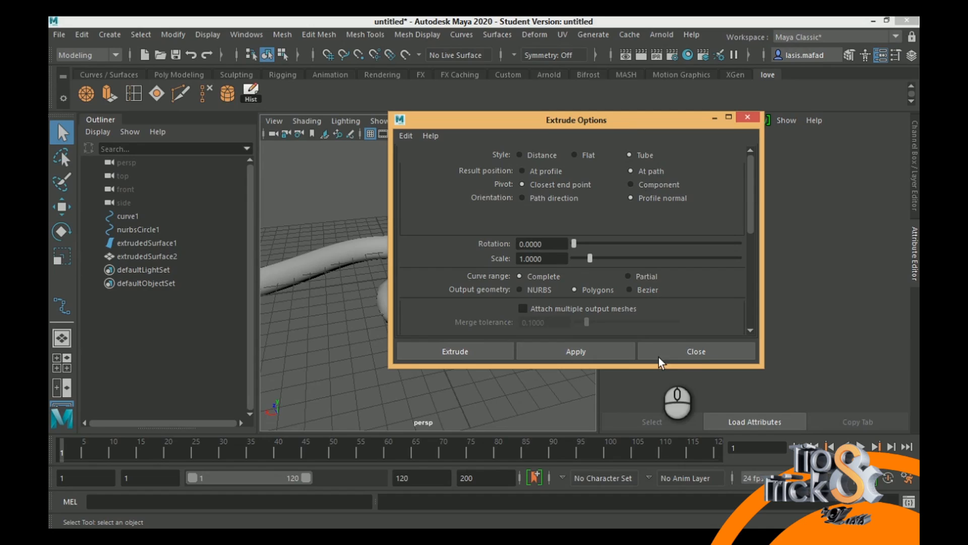
left_click(688, 351)
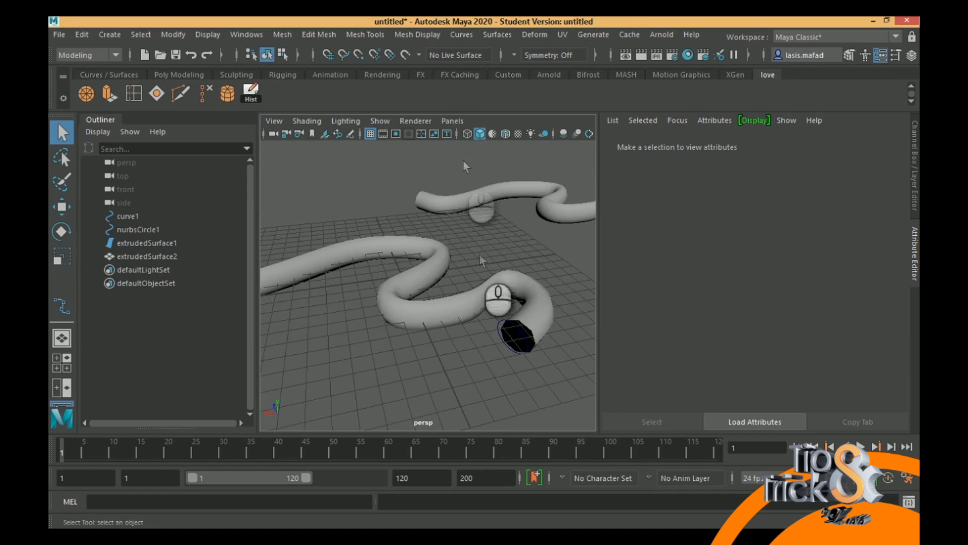
left_click(426, 264)
key("Delete")
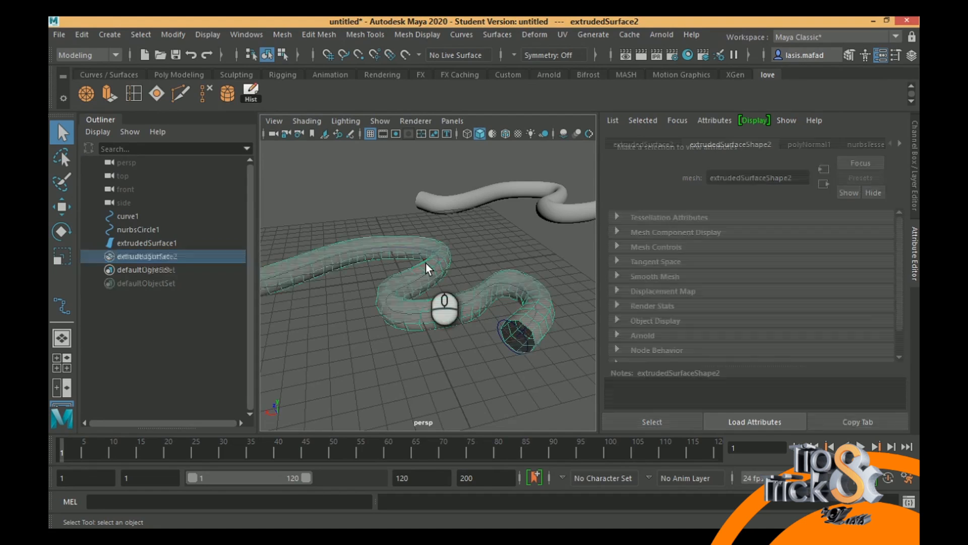
- Delete the winding curve together with the NURBS circle at its end
left_click_drag(422, 297, 531, 310, "alt")
left_click(525, 255)
left_click(519, 235)
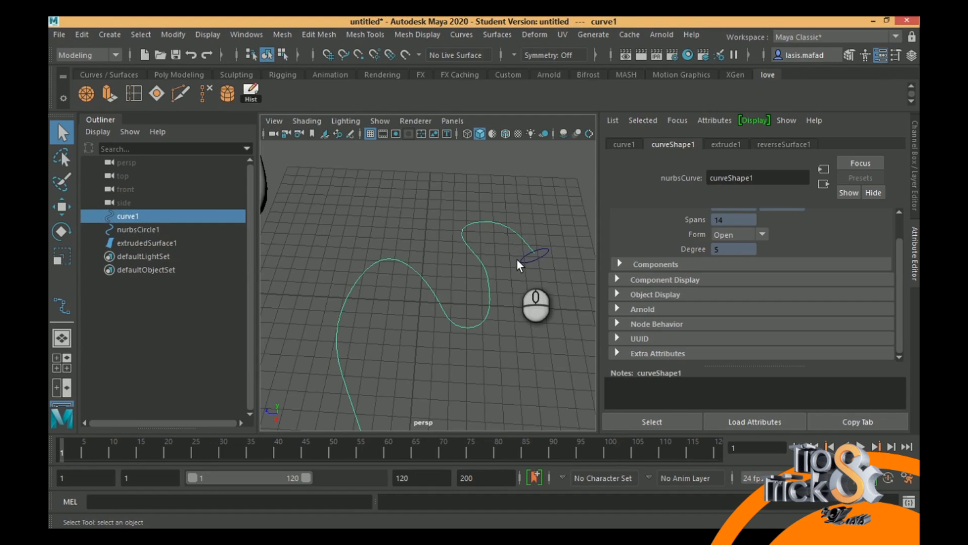
left_click(527, 258, "shift")
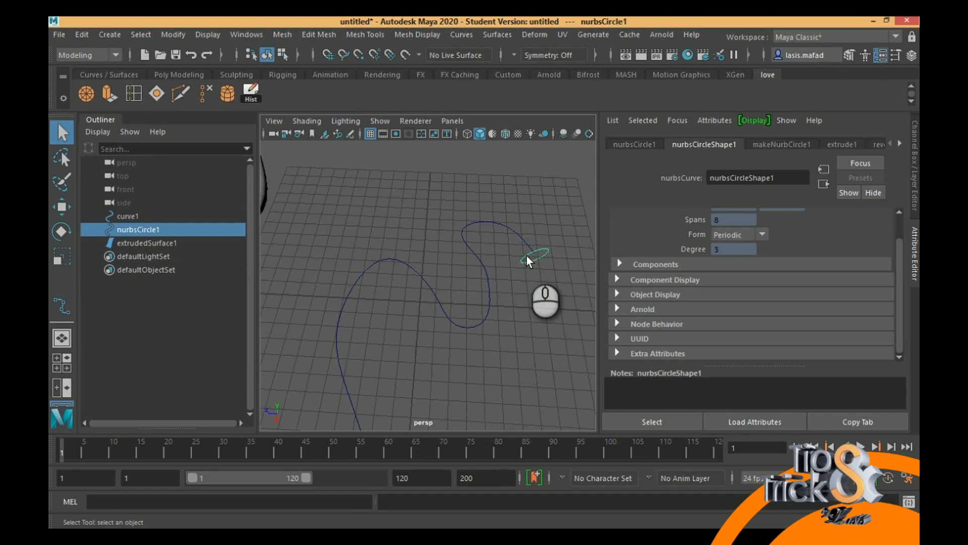
middle_click_drag(499, 285, 446, 252, "alt")
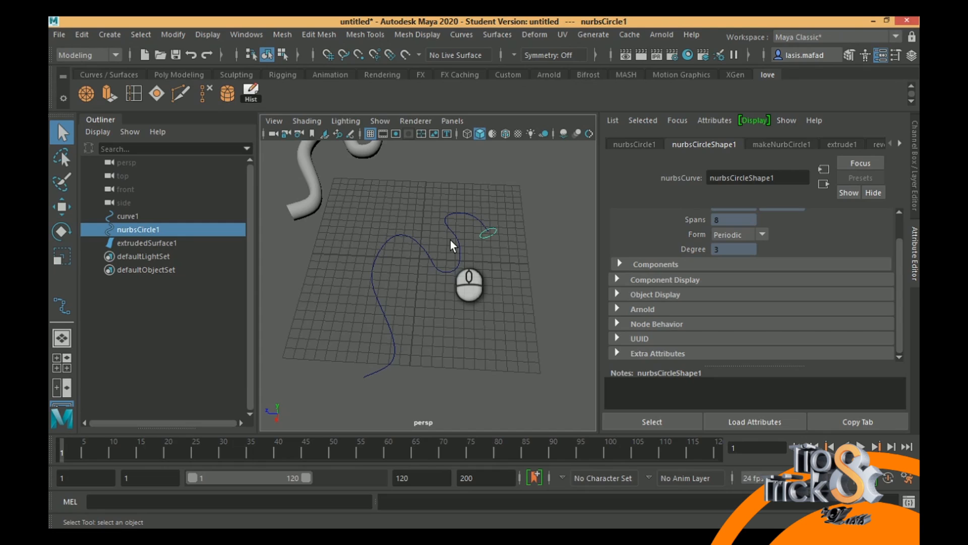
left_click_drag(515, 249, 473, 271, "alt")
middle_click_drag(480, 268, 456, 268, "alt")
right_click_drag(456, 268, 501, 283, "alt")
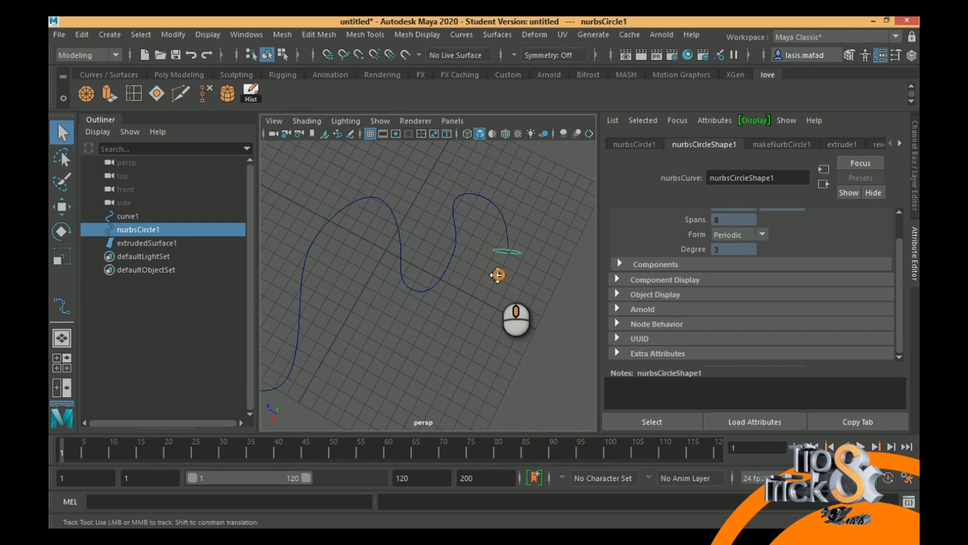
scroll(497, 274, "up", 5)
left_click_drag(474, 182, 584, 251)
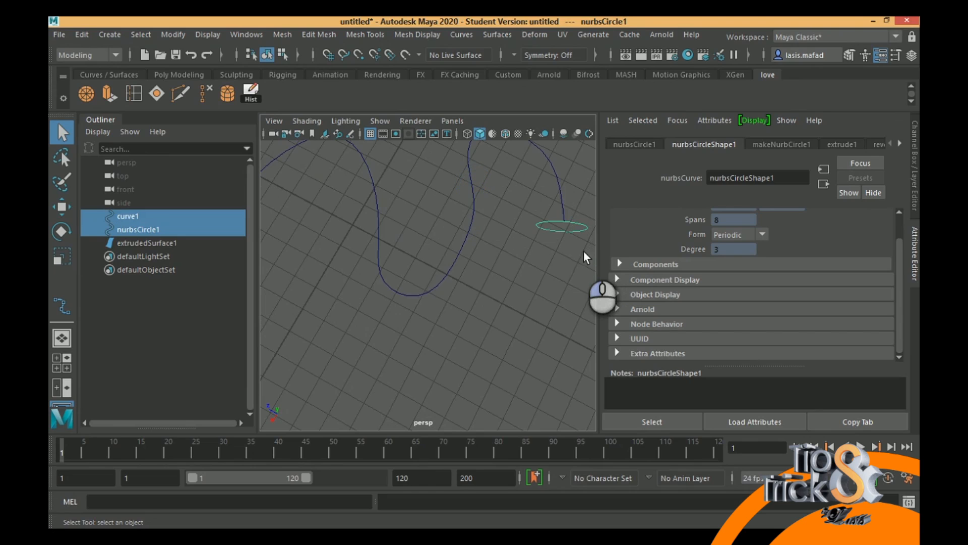
key("Delete")
- Delete the remaining extruded NURBS tube to empty the scene
left_click_drag(454, 270, 392, 171, "alt")
left_click(395, 177)
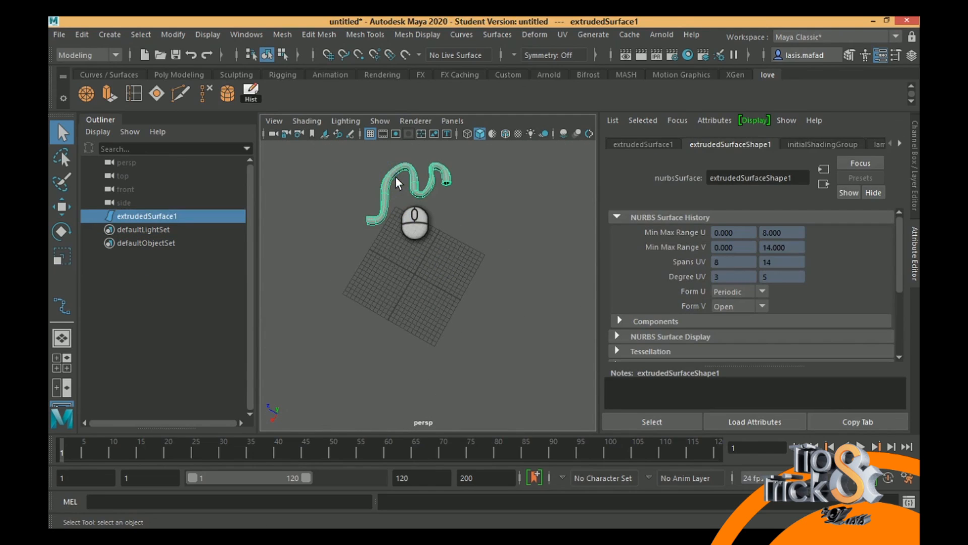
key("Delete")
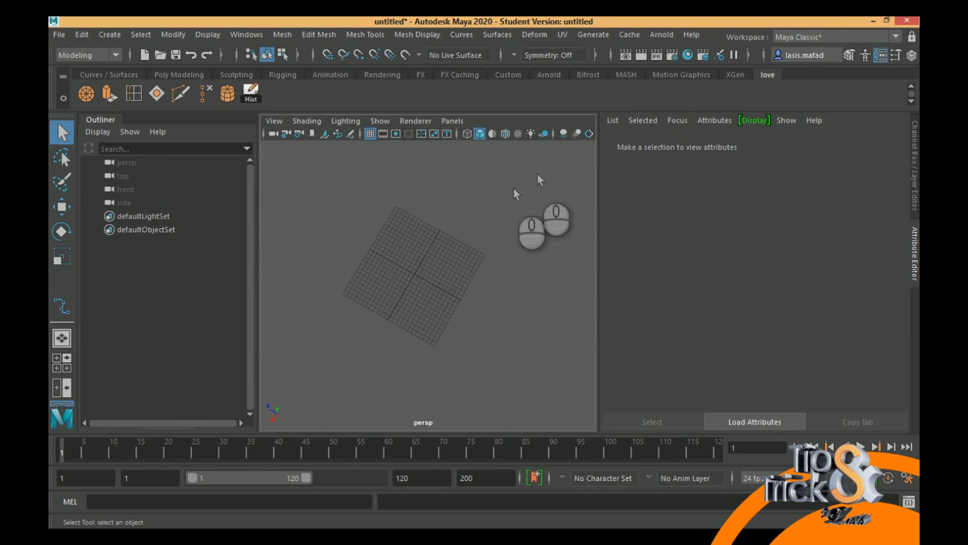
left_click(497, 35)
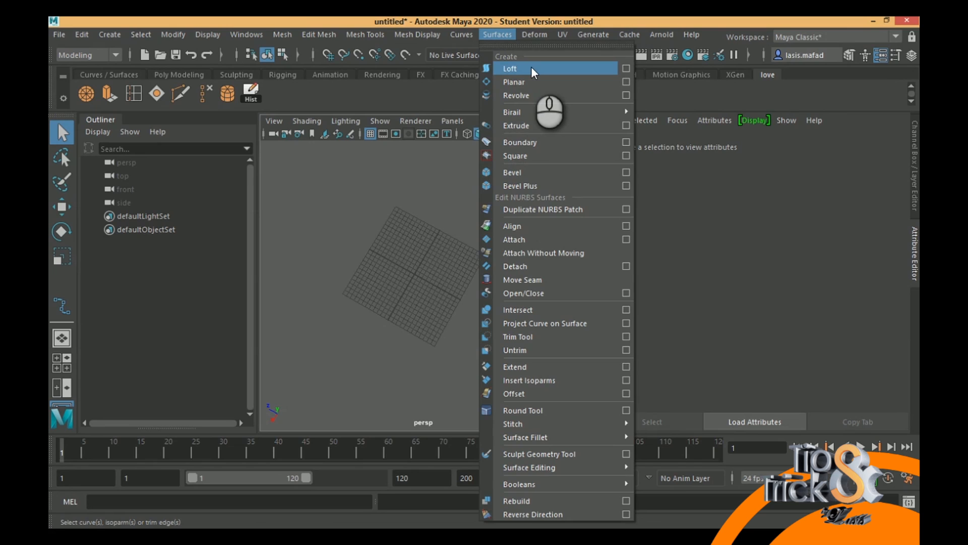
left_click(436, 242)
left_click_drag(410, 242, 480, 242, "alt")
middle_click_drag(452, 224, 489, 252, "alt")
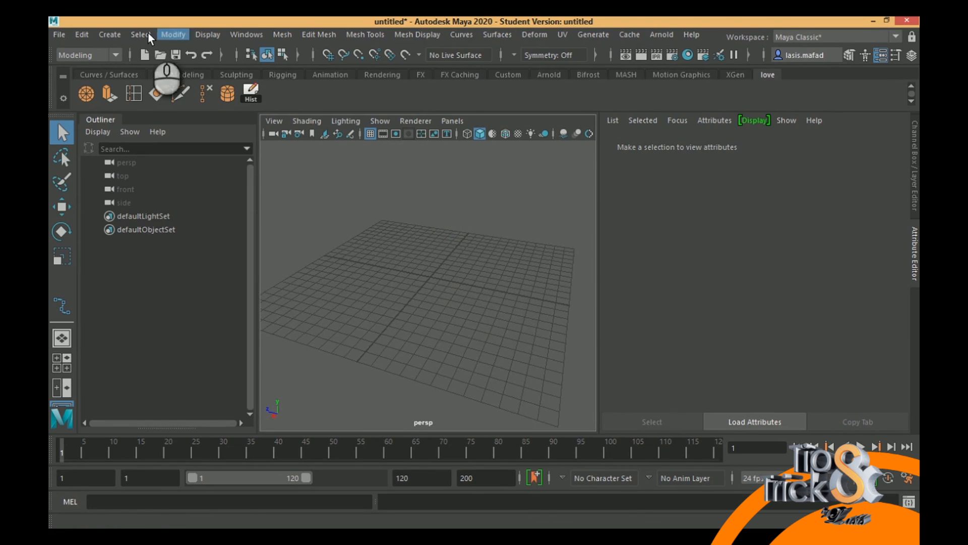
- Draw a wavy EP curve with eleven edit points alternating up and down across the top view, and finish it
left_click(109, 34)
mouse_move(155, 123)
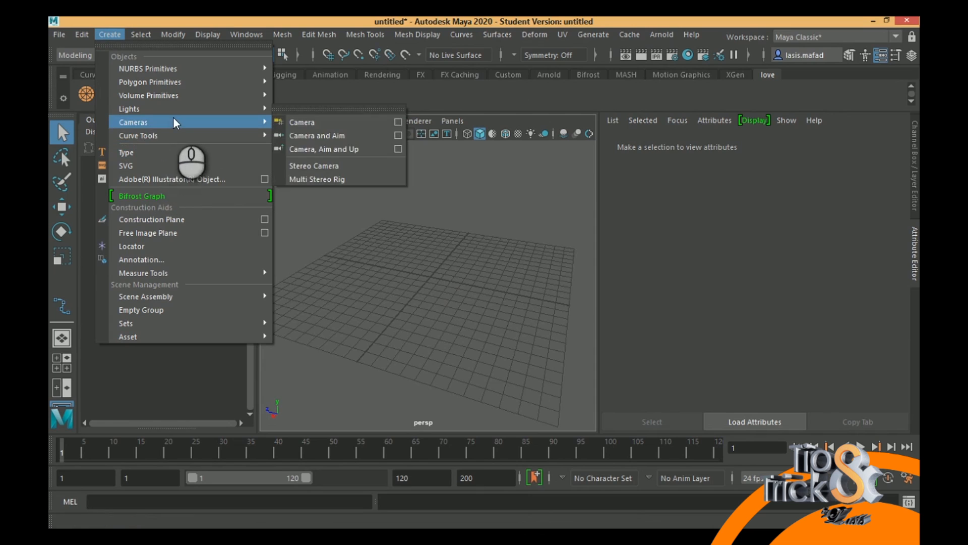
left_click(329, 148)
key("space")
key("space")
key("space")
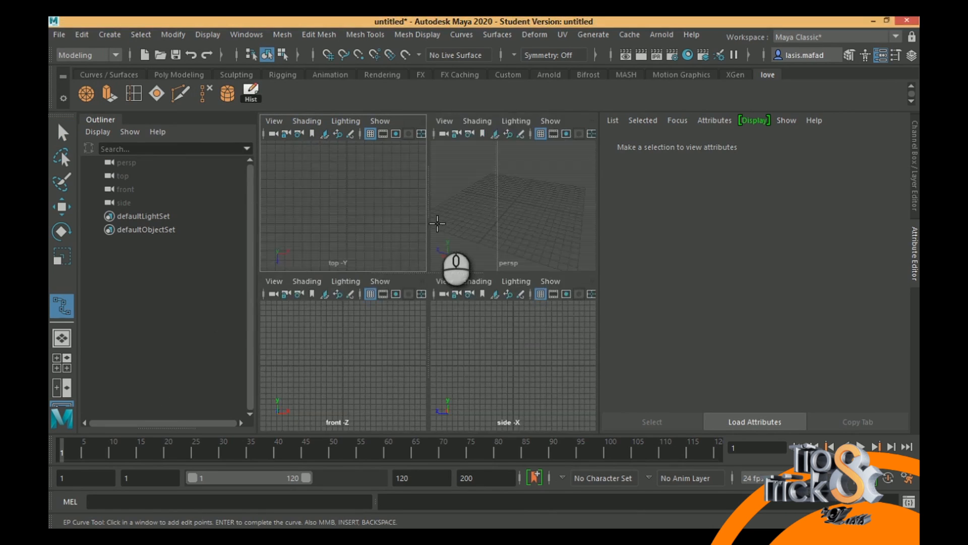
key("space")
scroll(480, 254, "down", 4)
left_click_drag(265, 155, 197, 136, "alt")
middle_click_drag(420, 254, 400, 189, "alt")
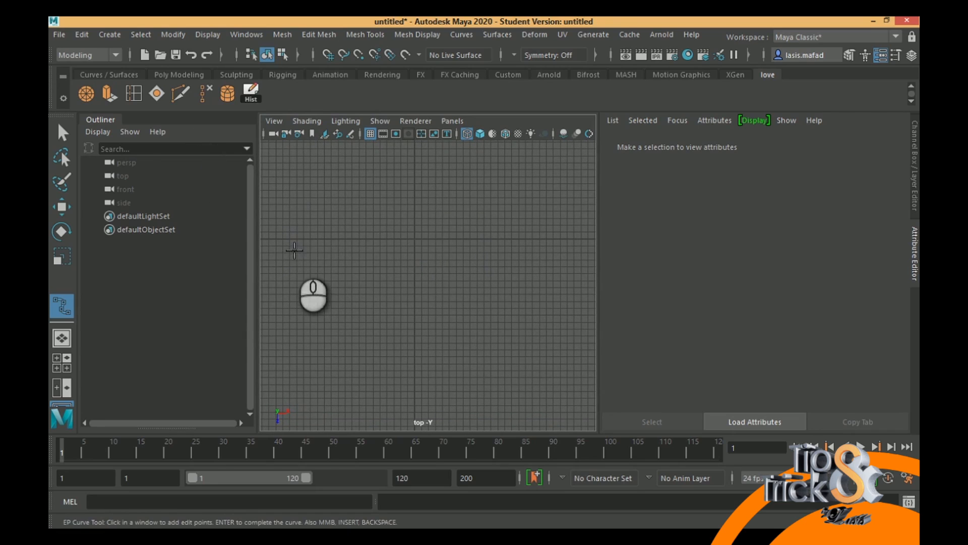
left_click(296, 250)
left_click(303, 228)
left_click(326, 245)
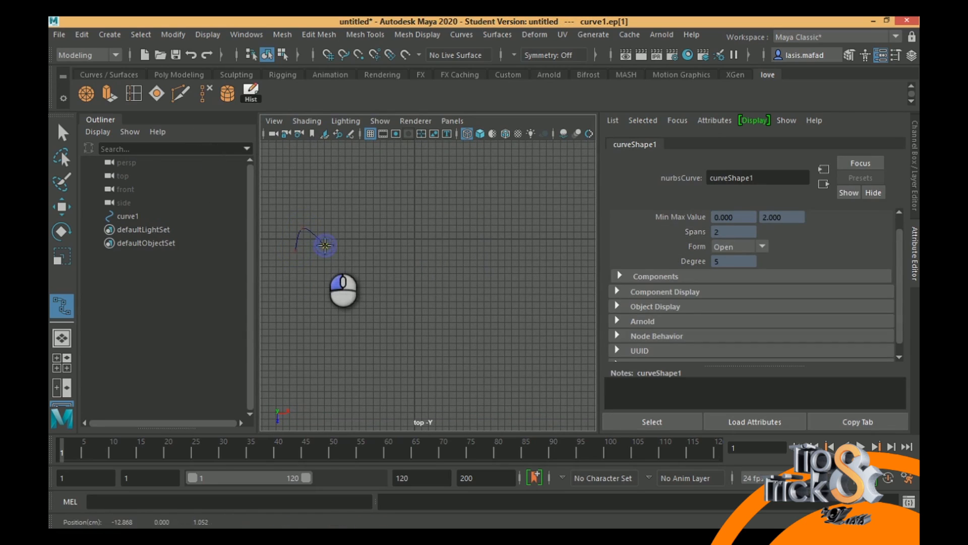
left_click(353, 228)
left_click(374, 254)
left_click(388, 229)
left_click(428, 250)
left_click(442, 228)
left_click(470, 253)
left_click(505, 226)
left_click(515, 247)
key("space")
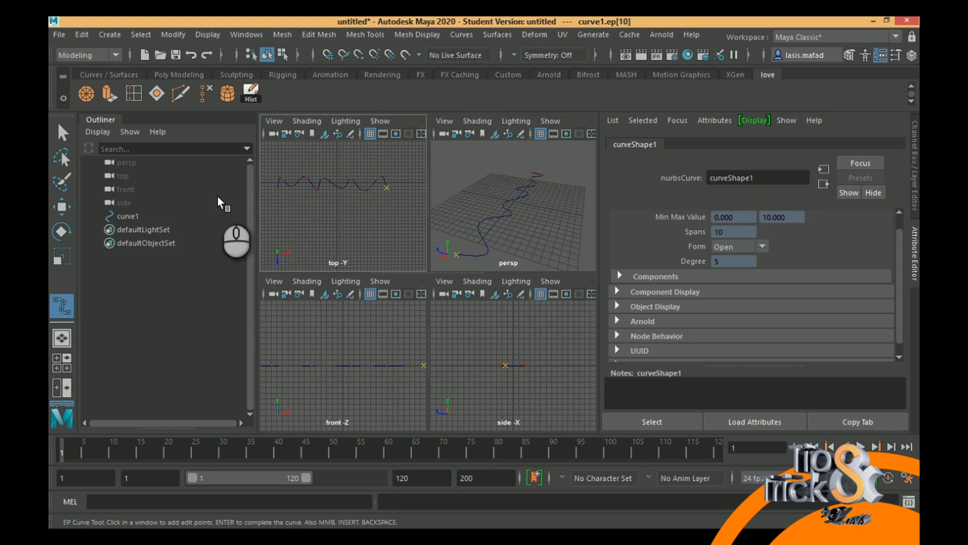
left_click(62, 134)
left_click(63, 134)
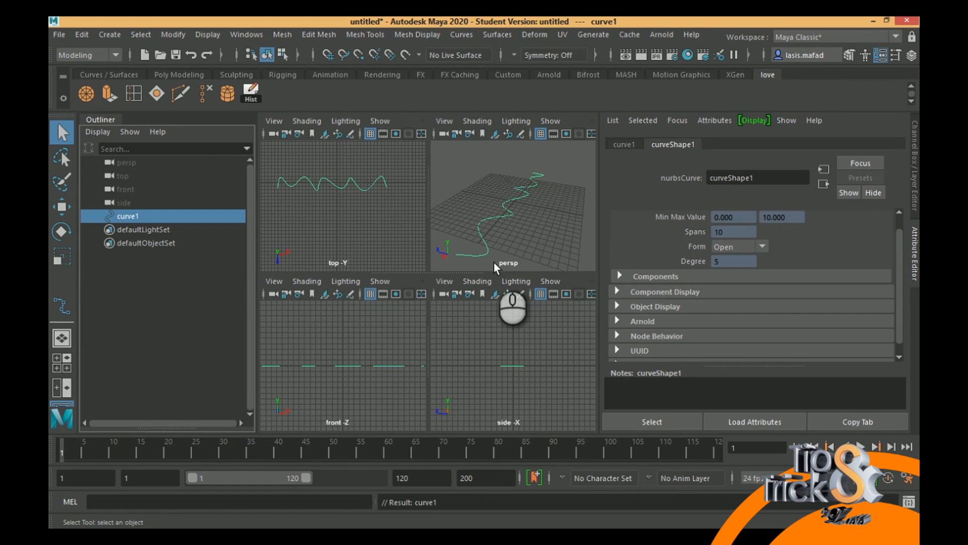
- Move the wavy curve straight up along Y, well above the grid
key("w")
left_click(517, 164)
left_click_drag(517, 164, 503, 80)
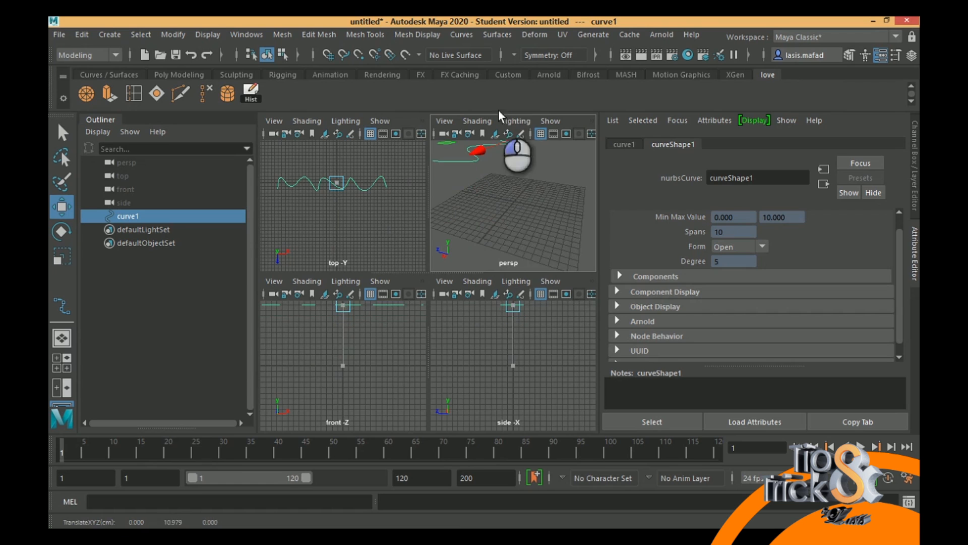
left_click_drag(520, 215, 449, 185, "alt")
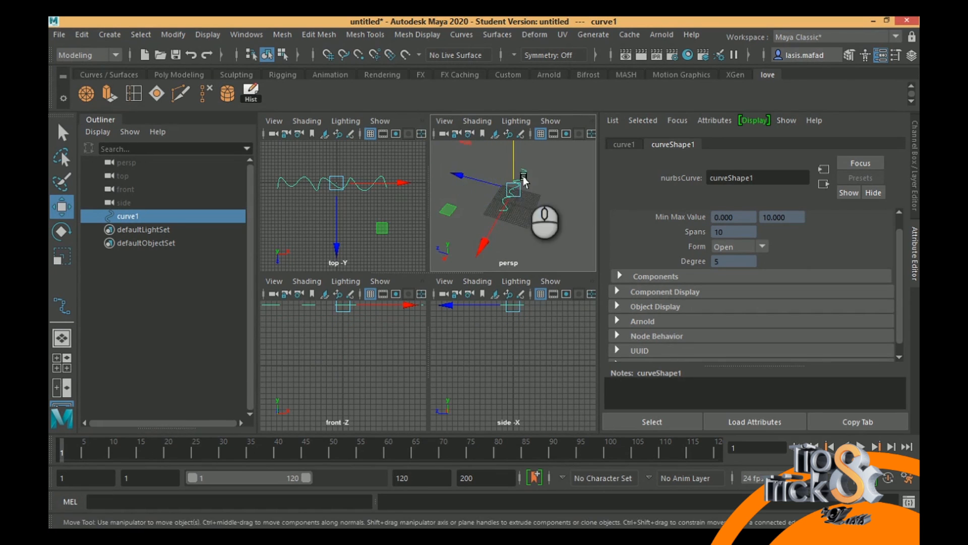
left_click_drag(520, 179, 517, 196, "alt")
left_click_drag(499, 143, 560, 225, "alt")
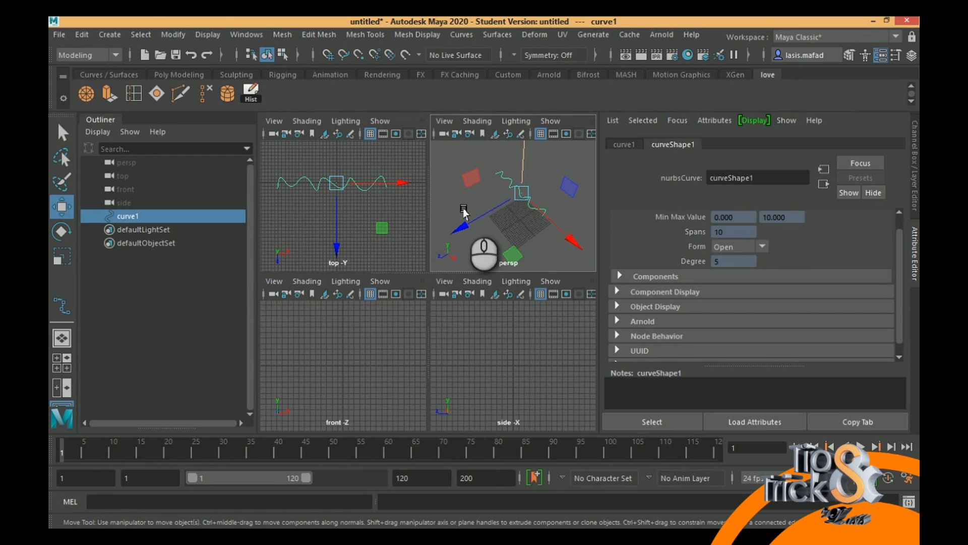
- Duplicate the wavy curve and lower the copy along Y to a height of about 10.1 cm
key("ctrl+d")
mouse_move(513, 197)
left_mouse_down("alt")
mouse_move(519, 169)
mouse_move(514, 201)
left_mouse_up("alt")
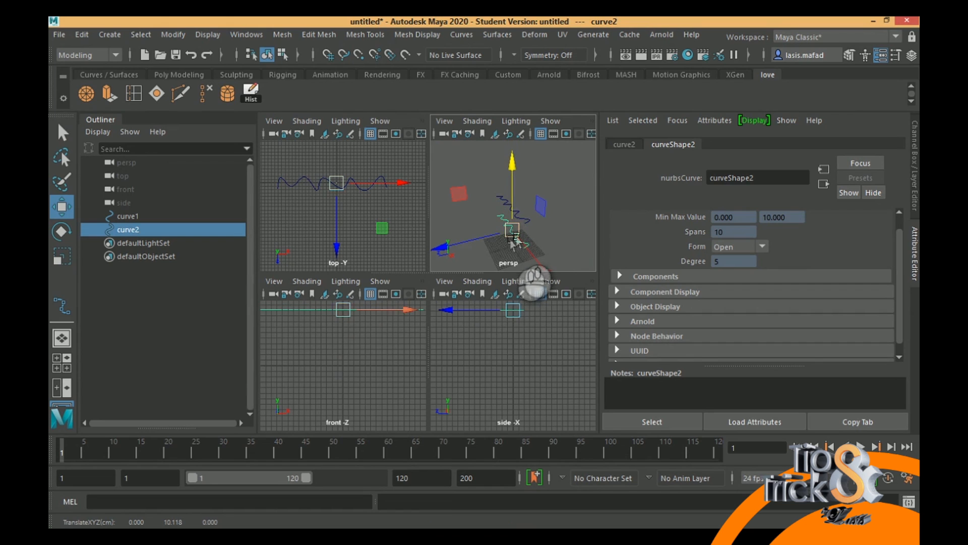
- Scale the copy's control vertices along Z to make its waves shallower, and return to object selection
right_click_drag(498, 221, 485, 233)
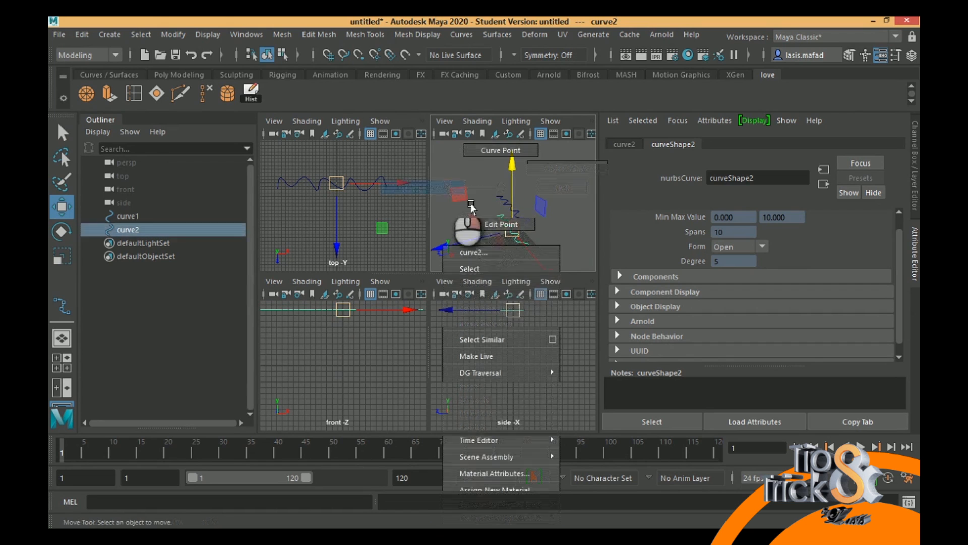
left_click_drag(553, 239, 492, 232, "alt")
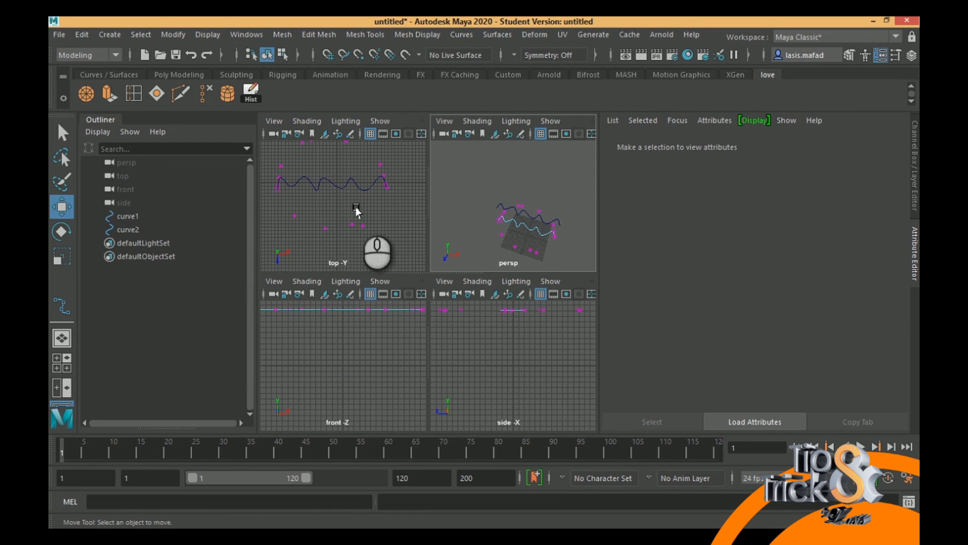
right_click_drag(335, 207, 288, 152, "alt")
left_click_drag(288, 151, 343, 167)
left_click_drag(297, 210, 328, 224)
key("r")
mouse_move(523, 228)
left_mouse_down("alt")
mouse_move(517, 221)
mouse_move(534, 212)
left_mouse_up("alt")
left_click(548, 208)
left_click(548, 214)
left_click(540, 233)
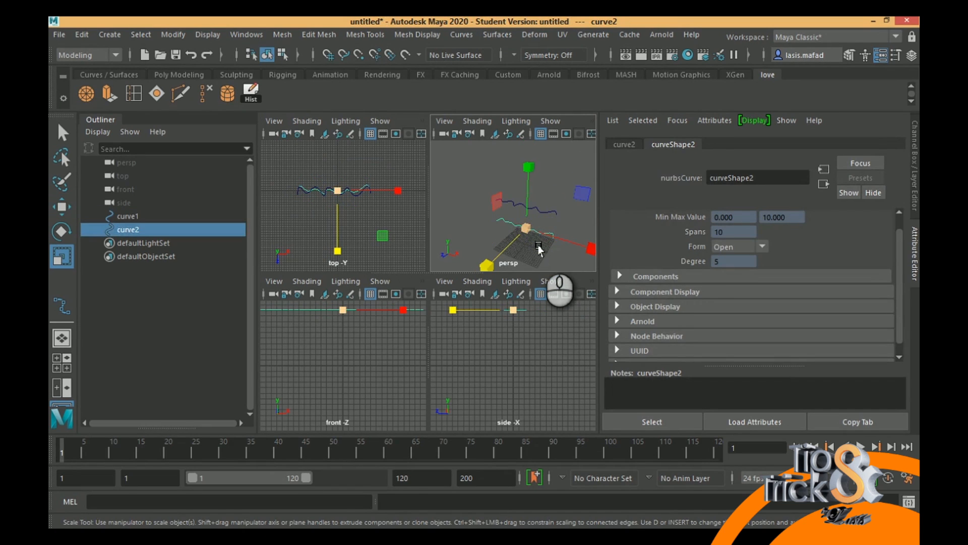
- Duplicate the second curve and lower the new copy along Y to about -3.1 cm
key("ctrl+d")
key("w")
left_click_drag(528, 169, 531, 196)
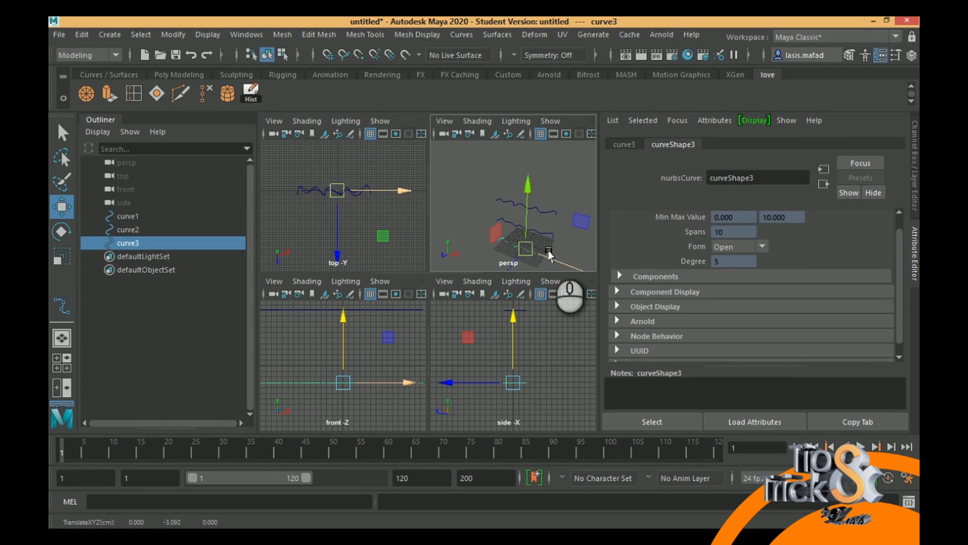
- Scale all control vertices of the lowest curve to about 0.56 along Z, and return to object mode with nothing selected
key("q")
right_click_drag(549, 255, 499, 200)
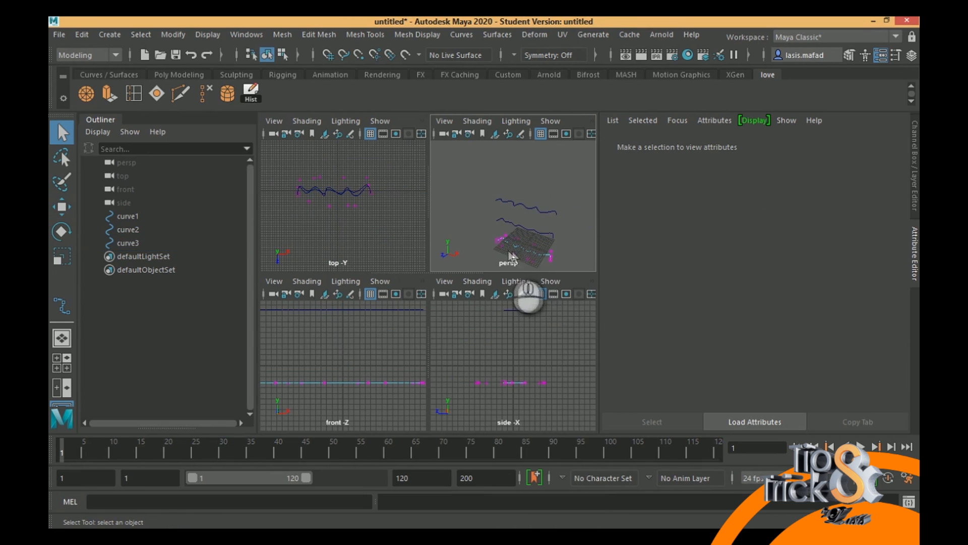
left_click_drag(515, 246, 543, 259, "alt")
left_click_drag(478, 187, 582, 282)
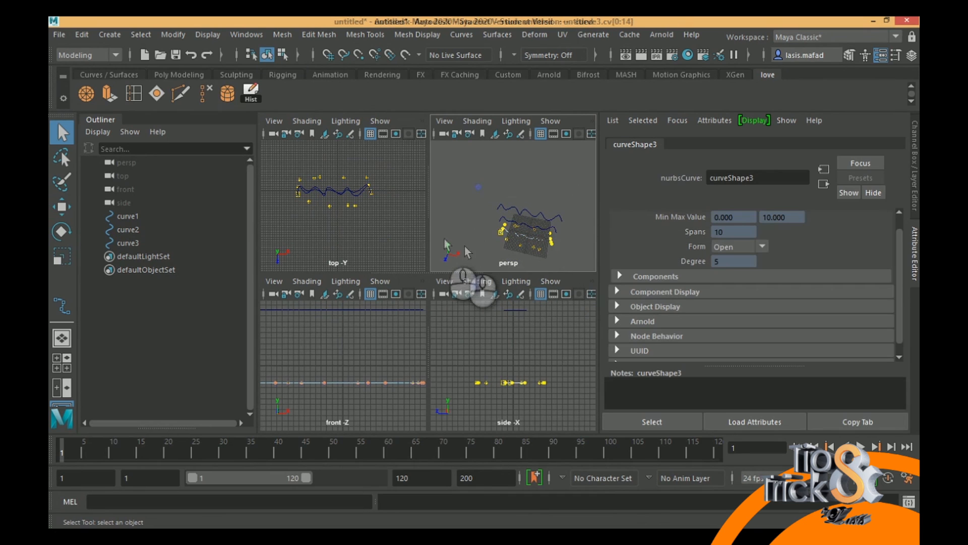
key("r")
left_click_drag(335, 254, 342, 222)
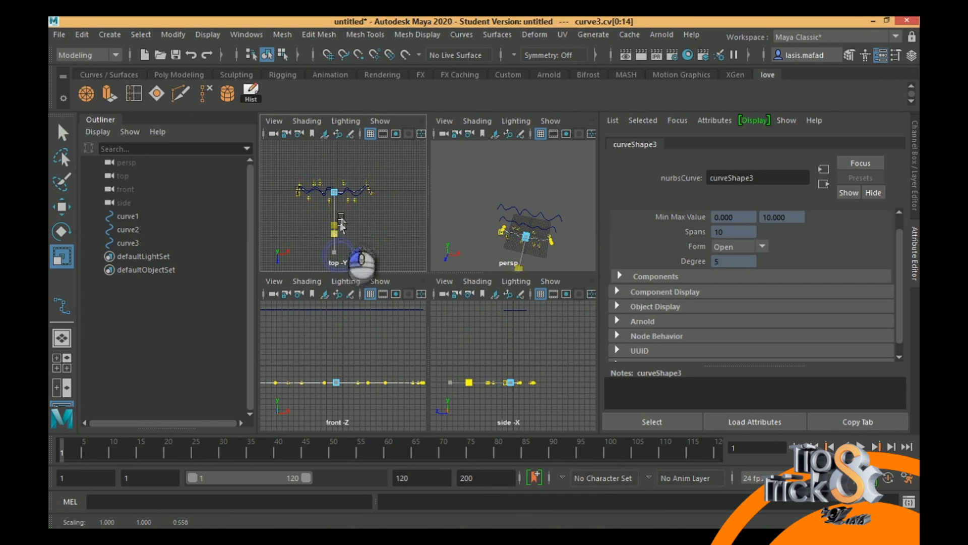
key("space")
left_click_drag(411, 252, 493, 265, "alt")
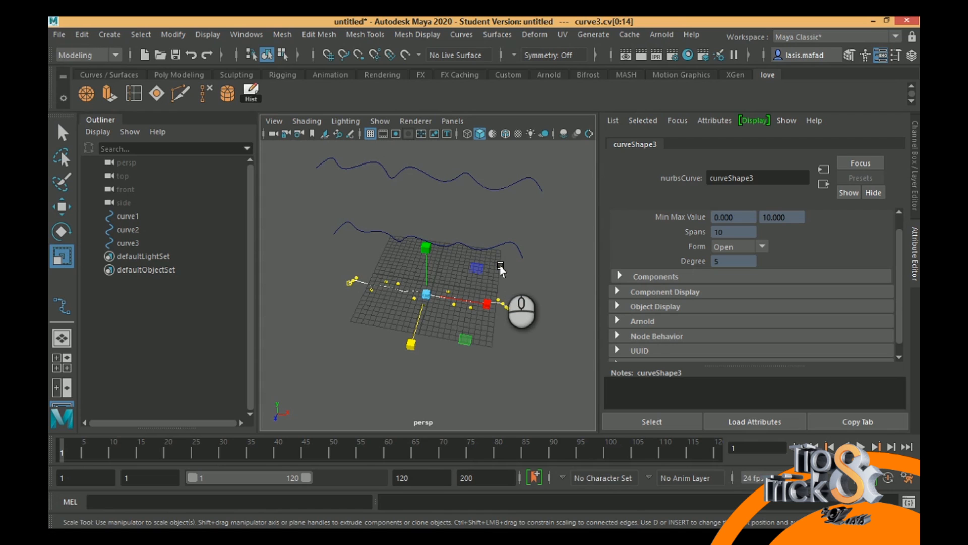
right_click_drag(499, 301, 554, 166)
left_click(547, 296)
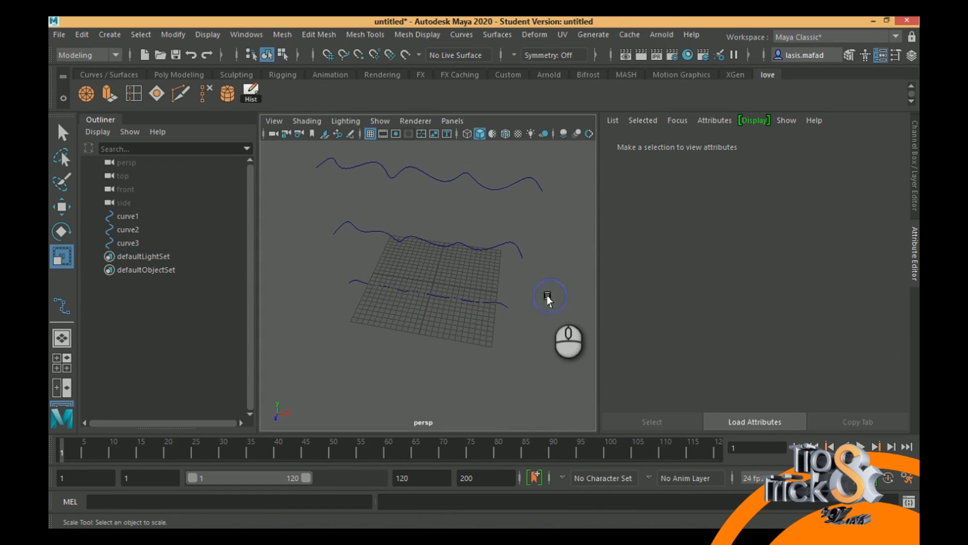
- Select the three wavy curves one after another, in order from the lowest to the highest
left_click_drag(477, 301, 445, 271, "alt")
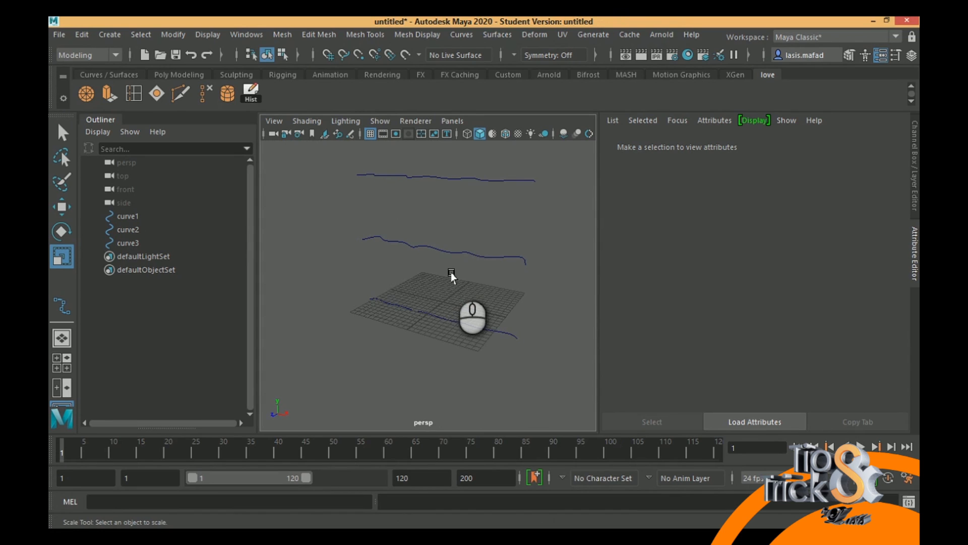
left_click(473, 328)
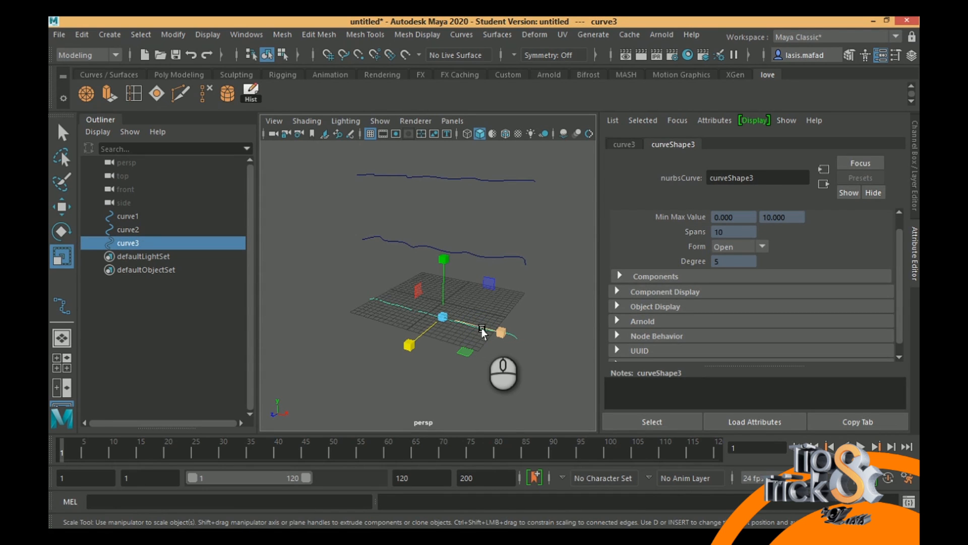
left_click(515, 259, "shift")
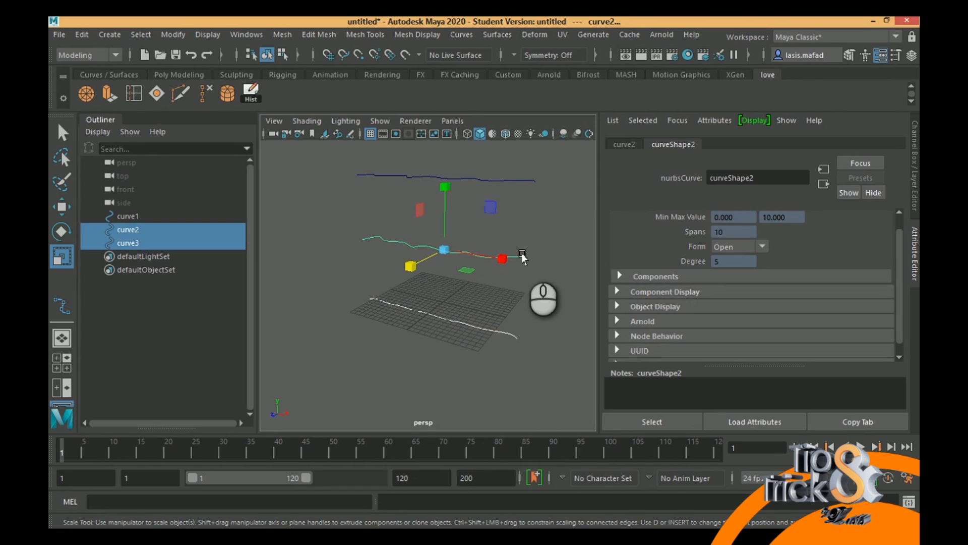
left_click(516, 179, "shift")
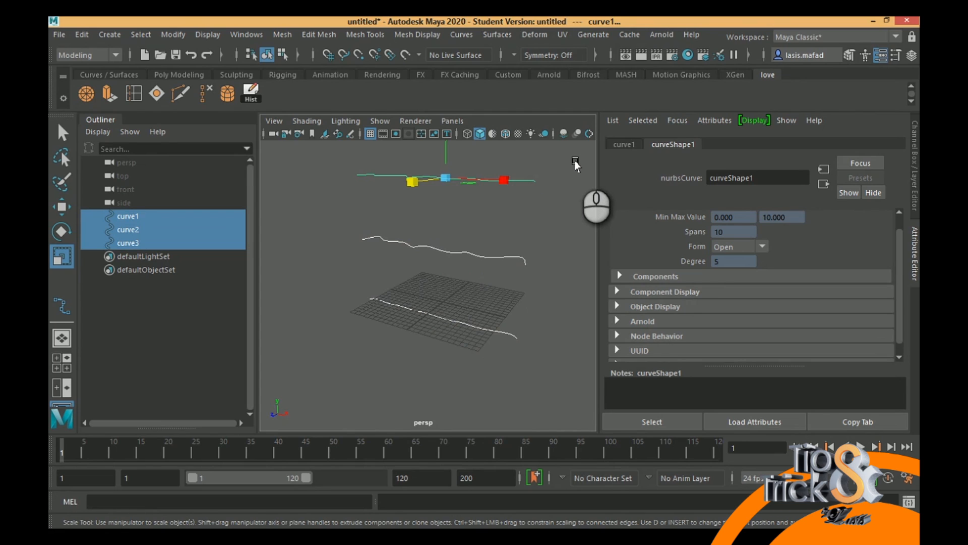
left_click_drag(579, 162, 309, 381)
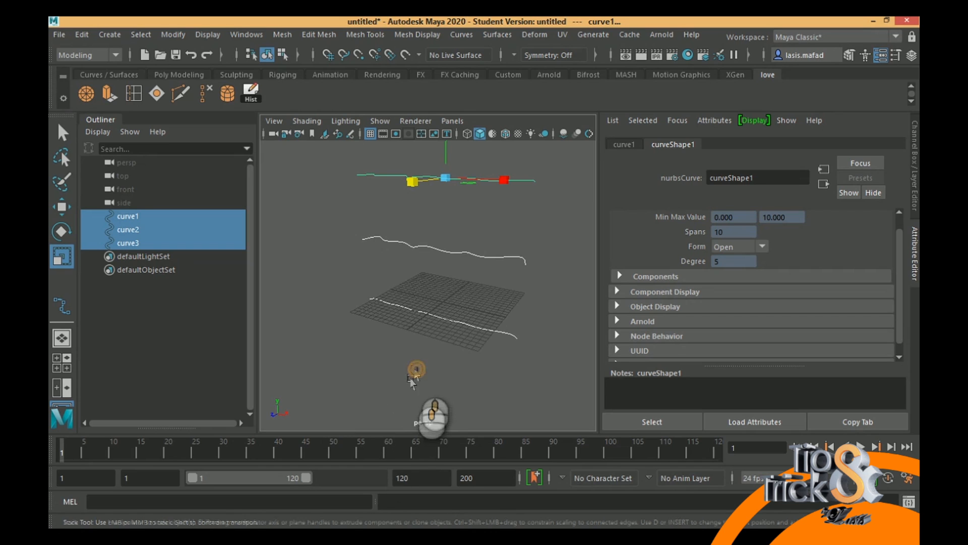
scroll(394, 409, "up", 3)
scroll(393, 410, "down", 3)
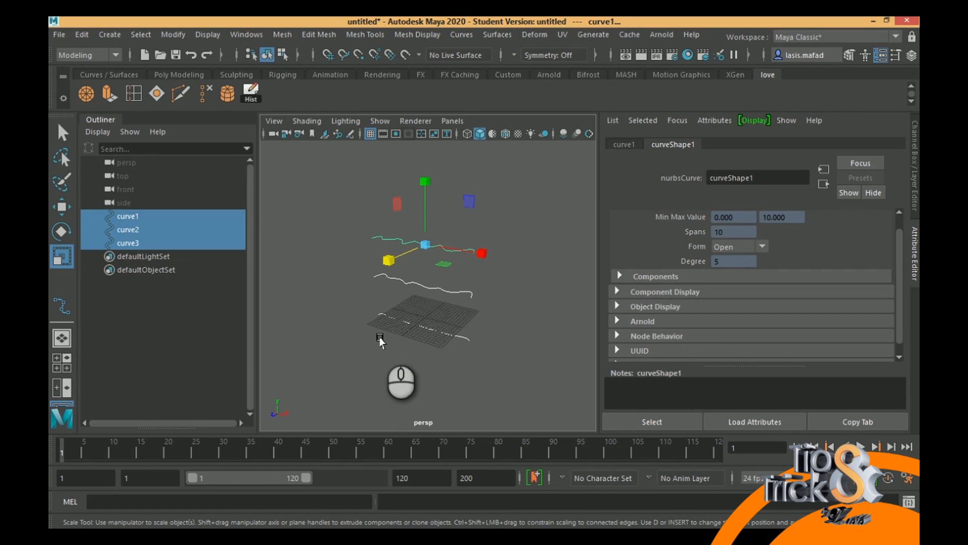
- Reselect the three wavy curves in order from lowest to highest, loft a surface through them, and clear the selection
left_click(437, 333)
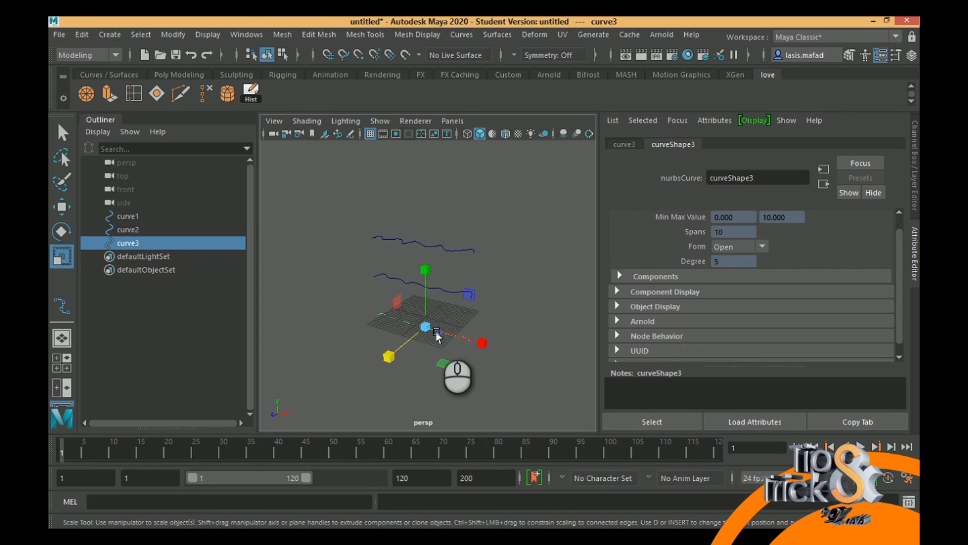
key("q")
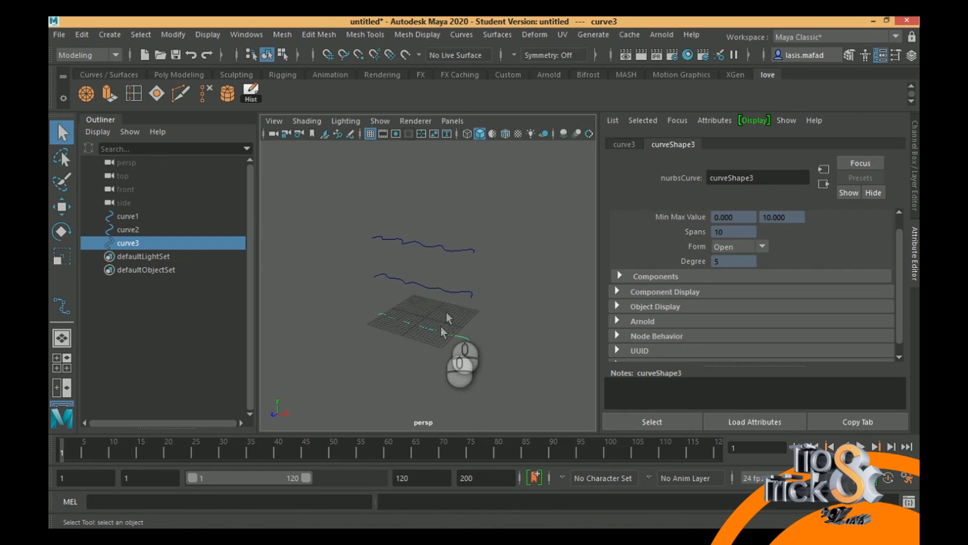
left_click(453, 293, "shift")
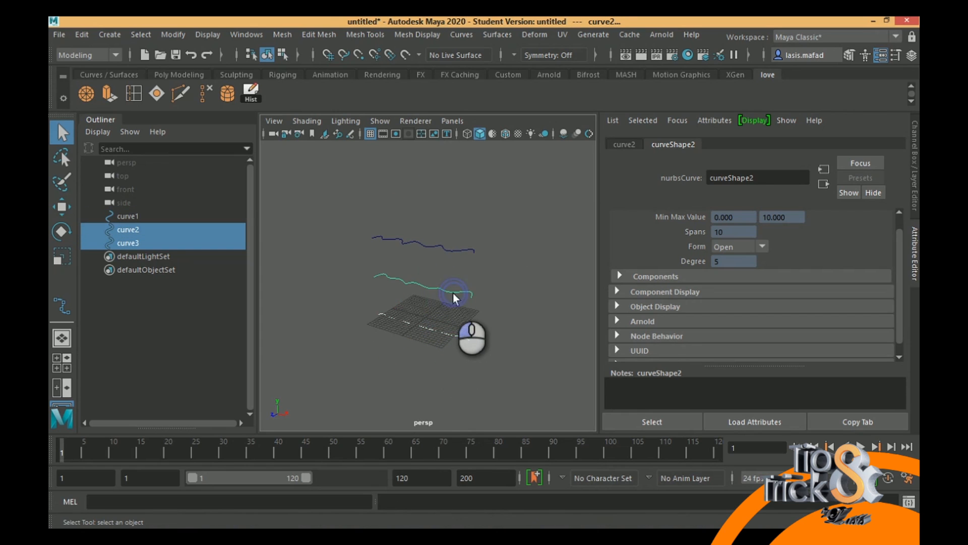
left_click(455, 252, "shift")
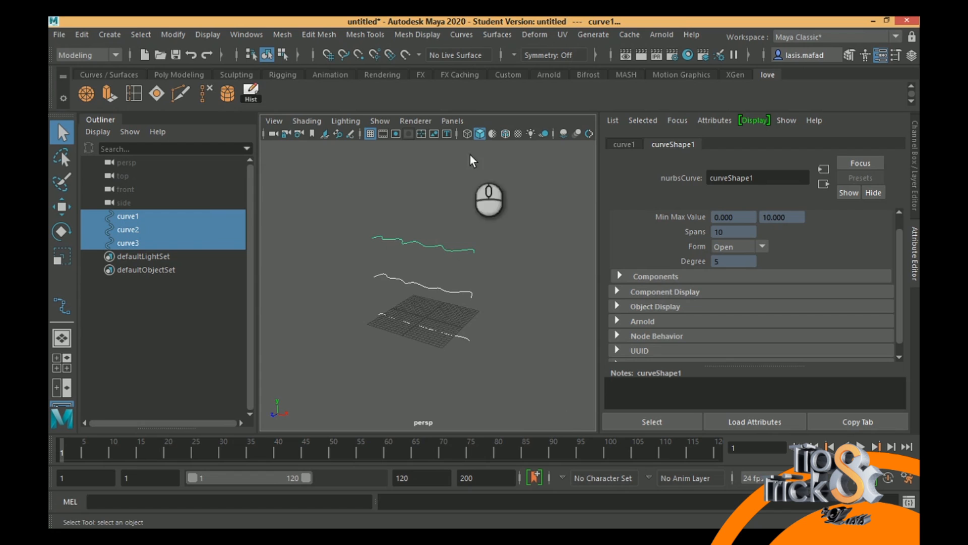
left_click(462, 34)
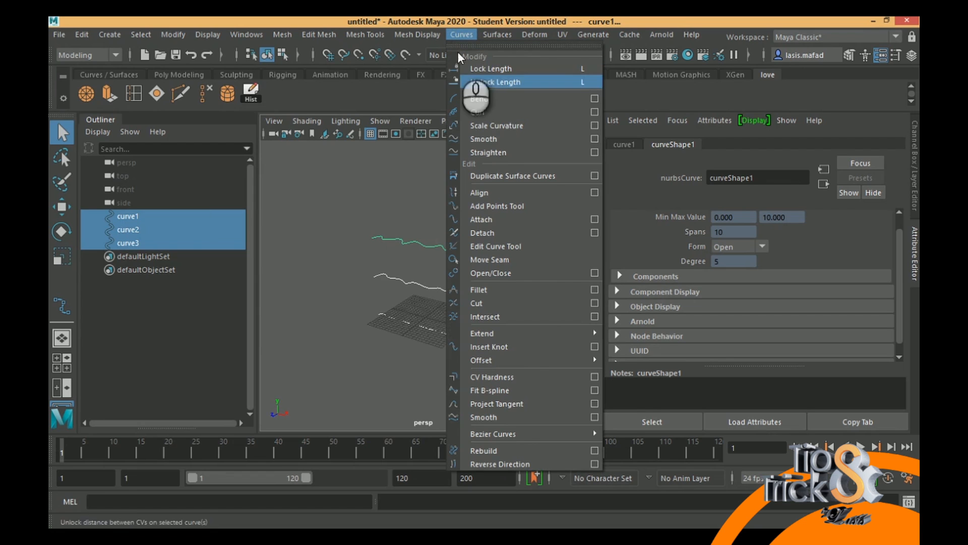
left_click(497, 33)
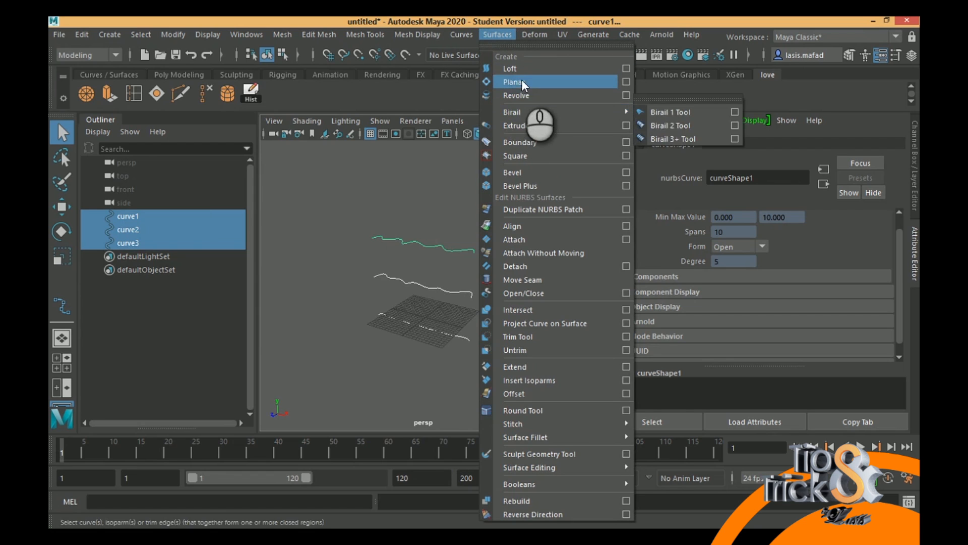
left_click(521, 64)
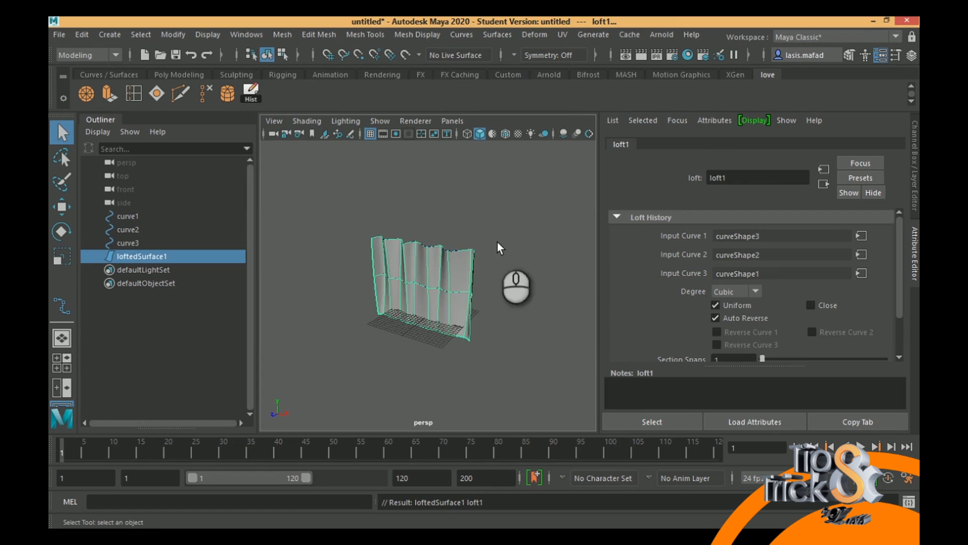
left_click_drag(461, 271, 480, 263, "alt")
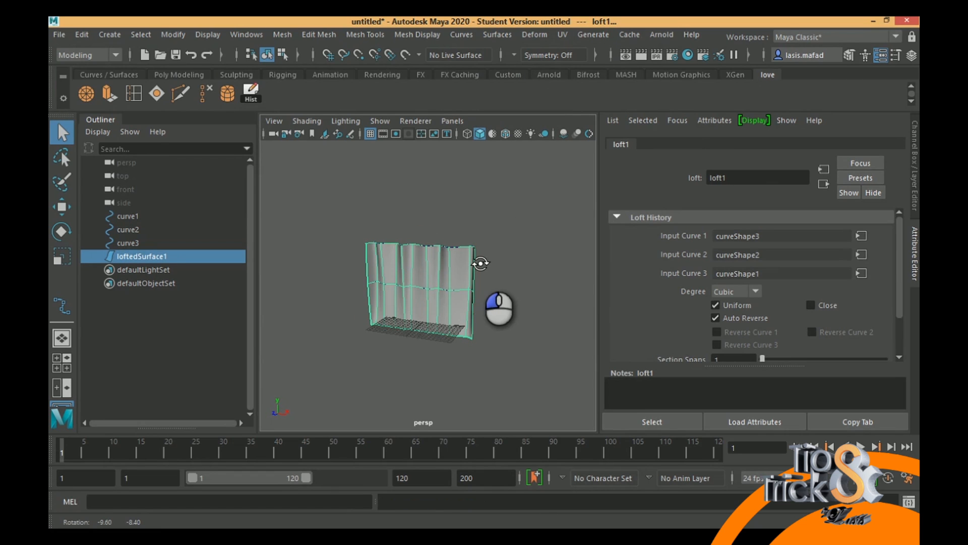
left_click_drag(480, 264, 480, 263, "alt")
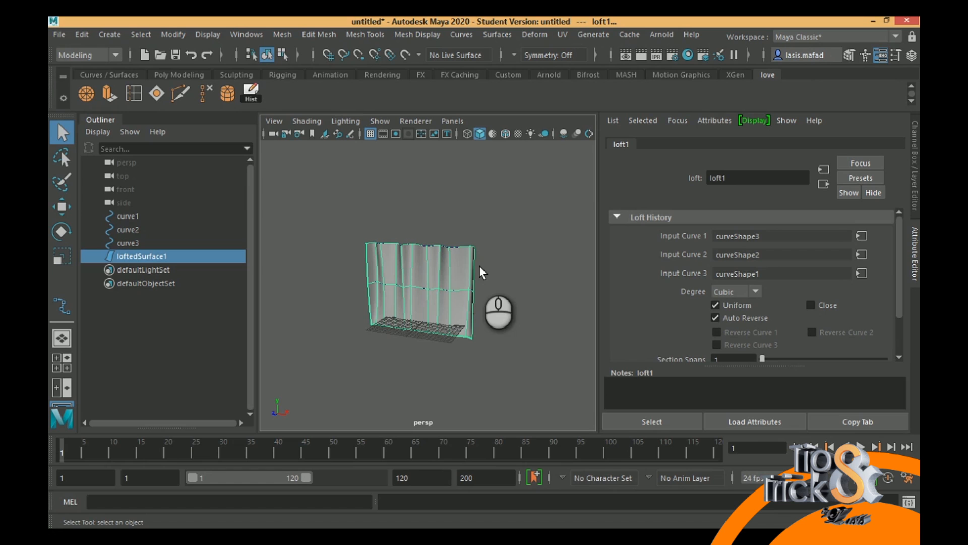
left_click(514, 271)
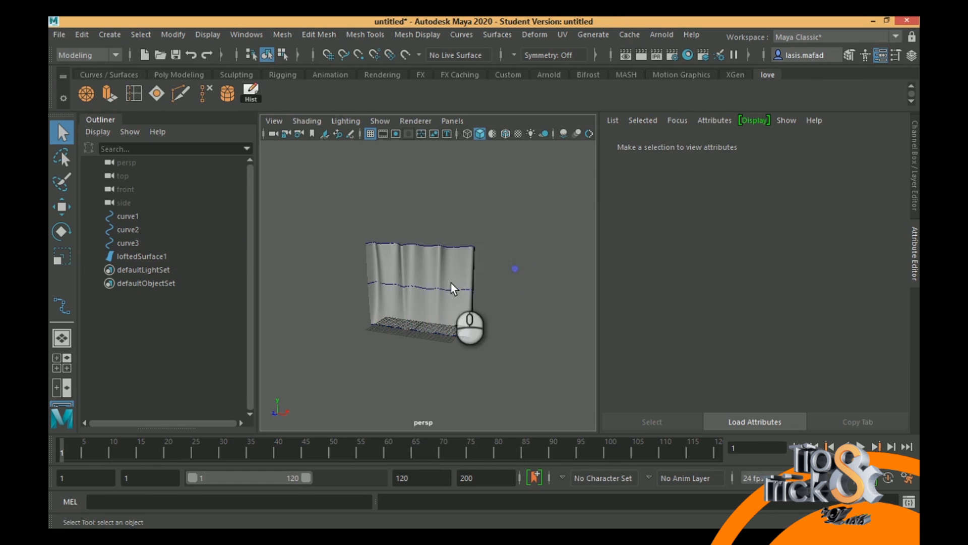
mouse_move(451, 283)
left_mouse_down("alt")
mouse_move(476, 303)
mouse_move(431, 283)
mouse_move(452, 293)
left_mouse_up("alt")
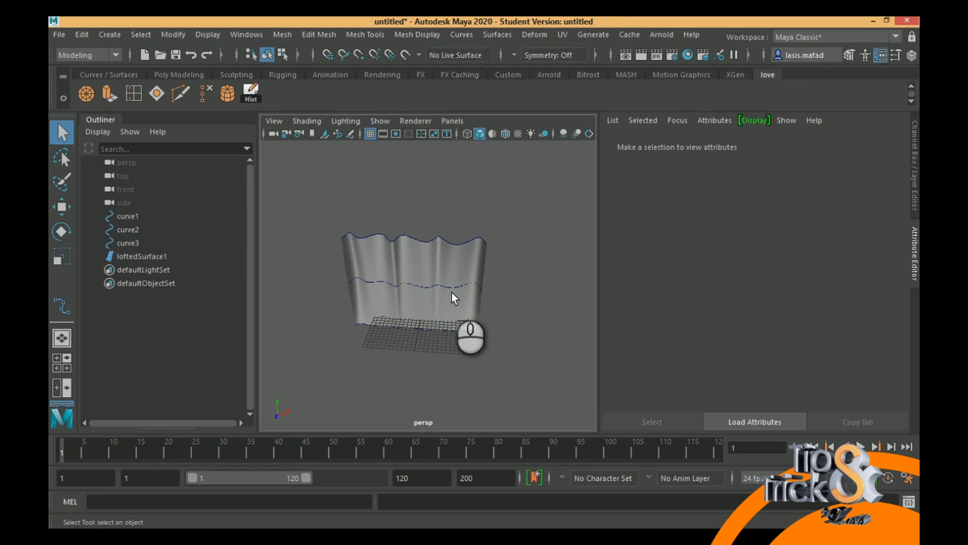
- Display the loft in wireframe and examine how the lofted surface and its three source curves can be selected individually
key("4")
left_click_drag(531, 280, 497, 281, "alt")
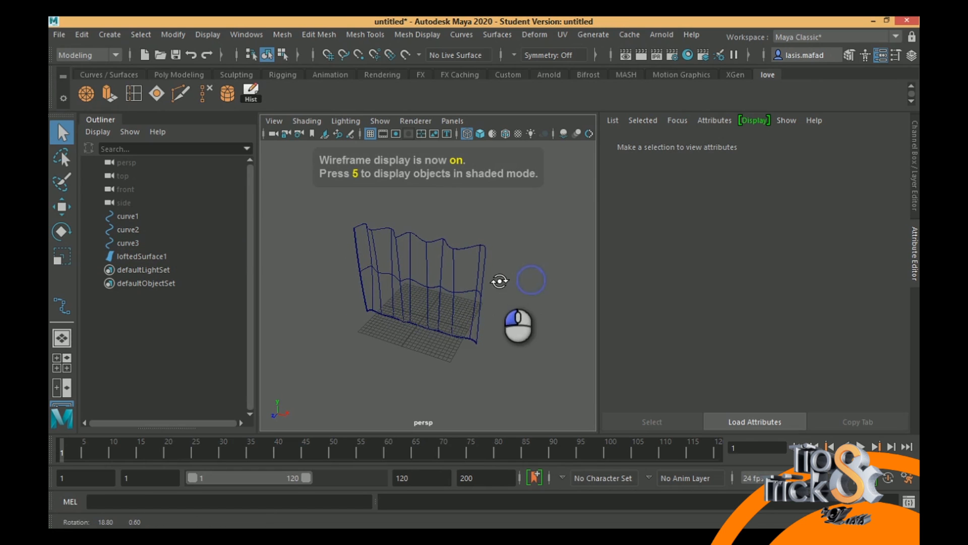
left_click(136, 216)
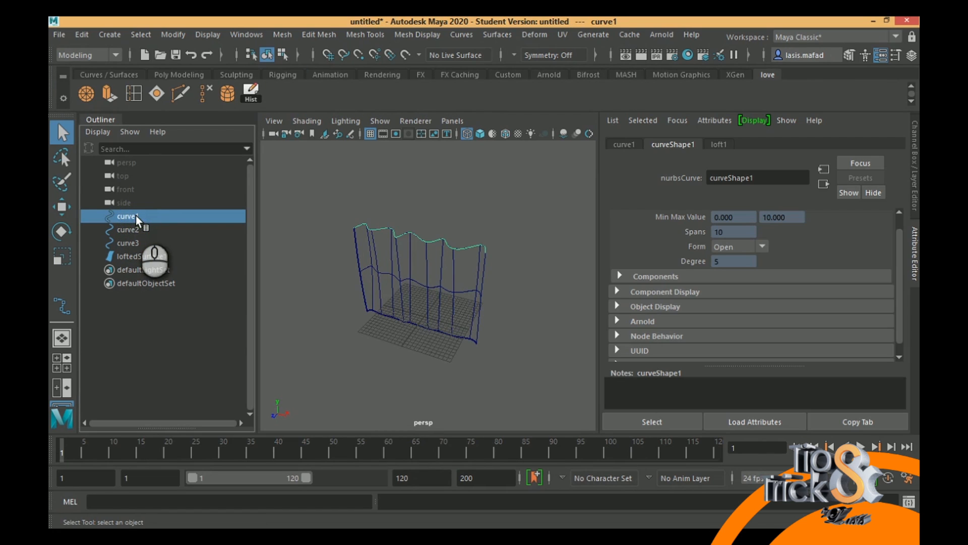
left_click(419, 280)
left_click(409, 266)
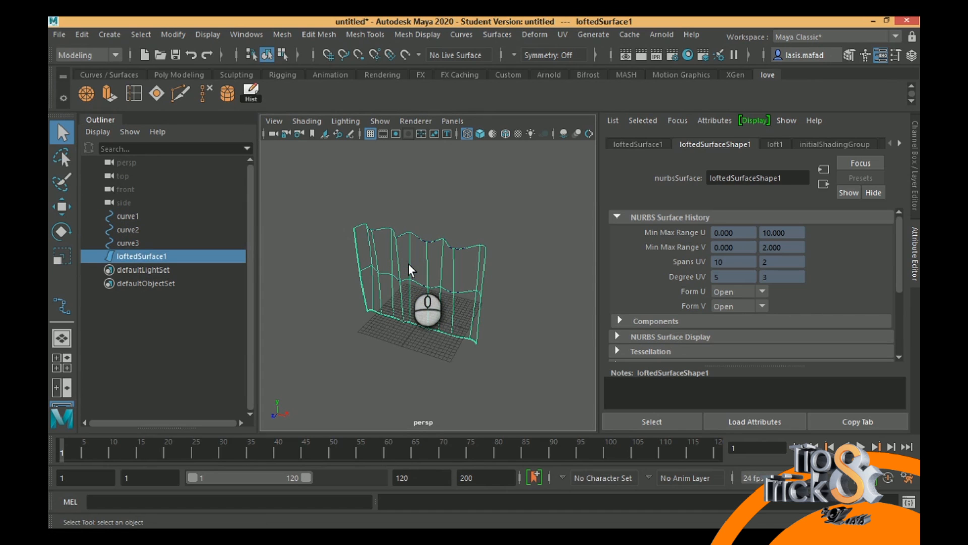
key("w")
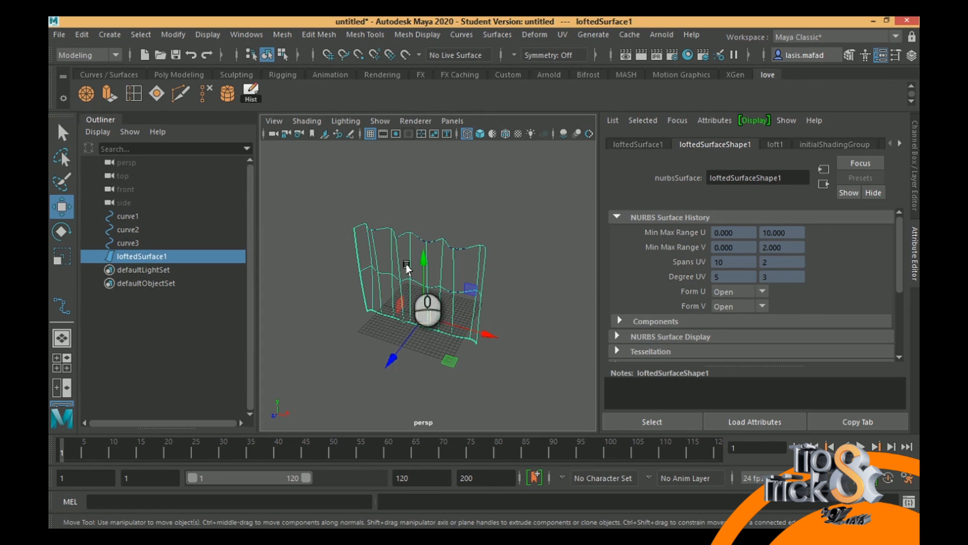
left_click(128, 216)
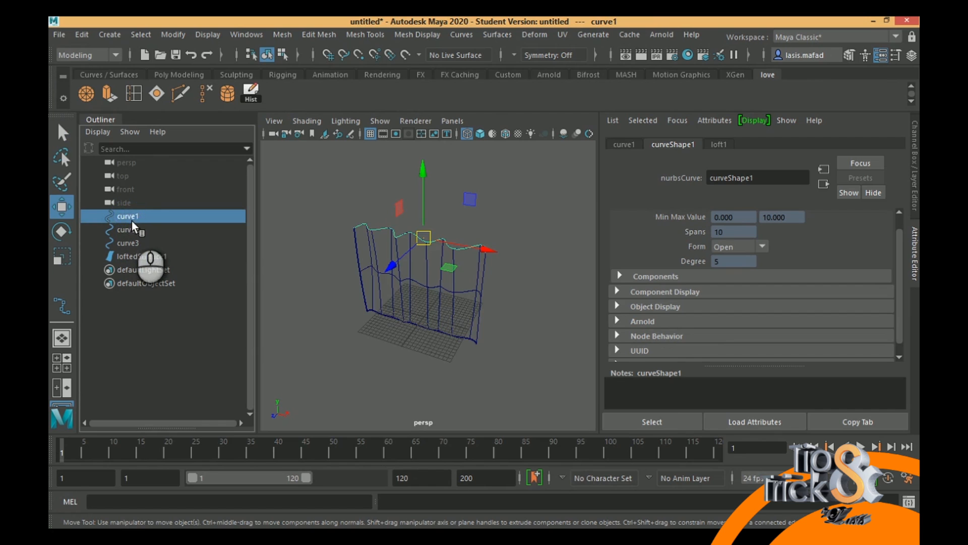
left_click(129, 230)
left_click(131, 243)
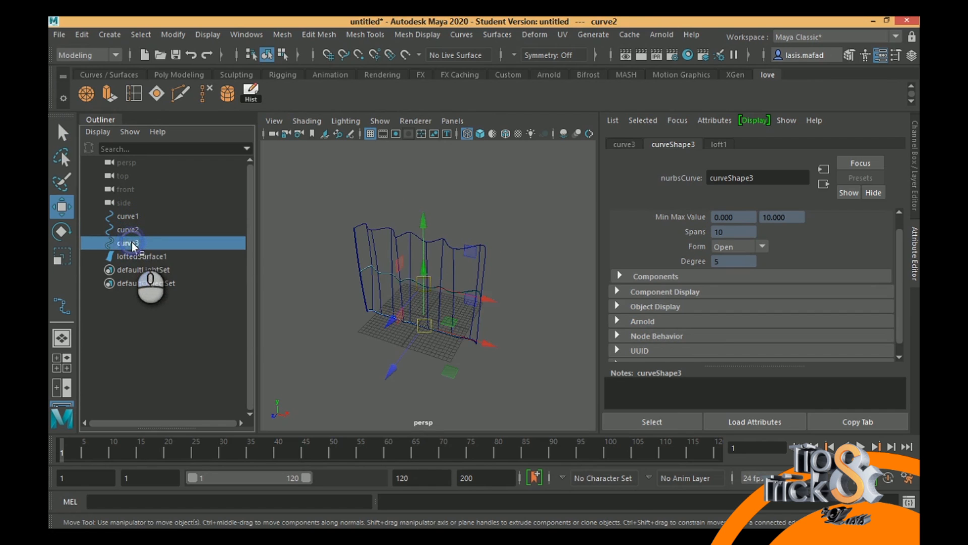
left_click(129, 230)
left_click(129, 217)
- Show the top curve's control vertices, try moving part of the curve to reshape the loft, and undo the move
scroll(403, 275, "up", 10)
scroll(406, 269, "down", 10)
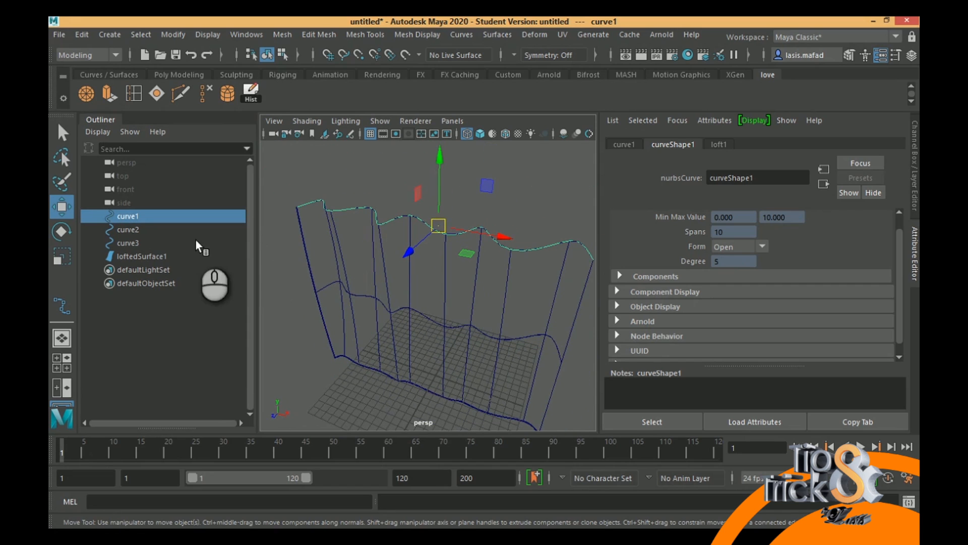
right_click_drag(339, 207, 276, 189)
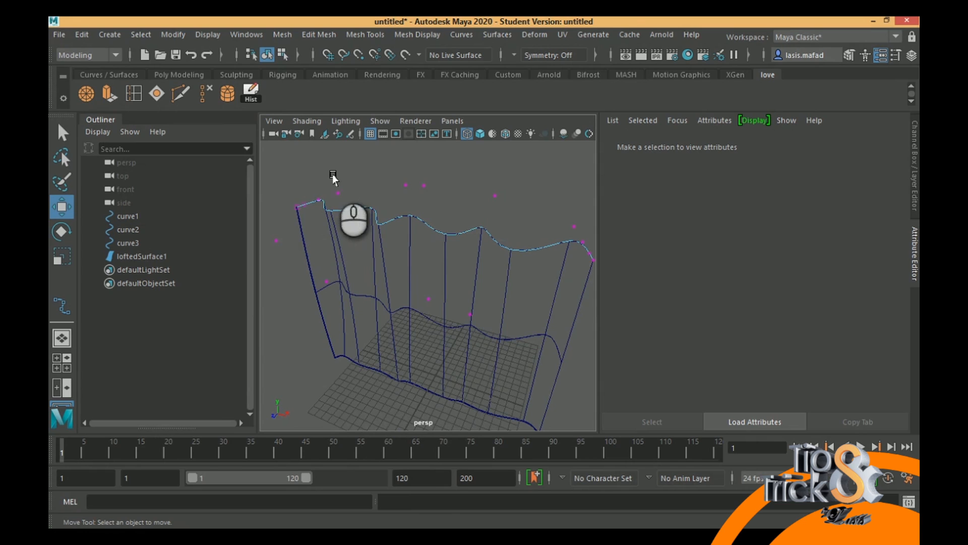
left_click_drag(396, 272, 395, 305, "alt")
middle_click_drag(378, 269, 365, 263, "alt")
left_click_drag(365, 264, 338, 290, "alt")
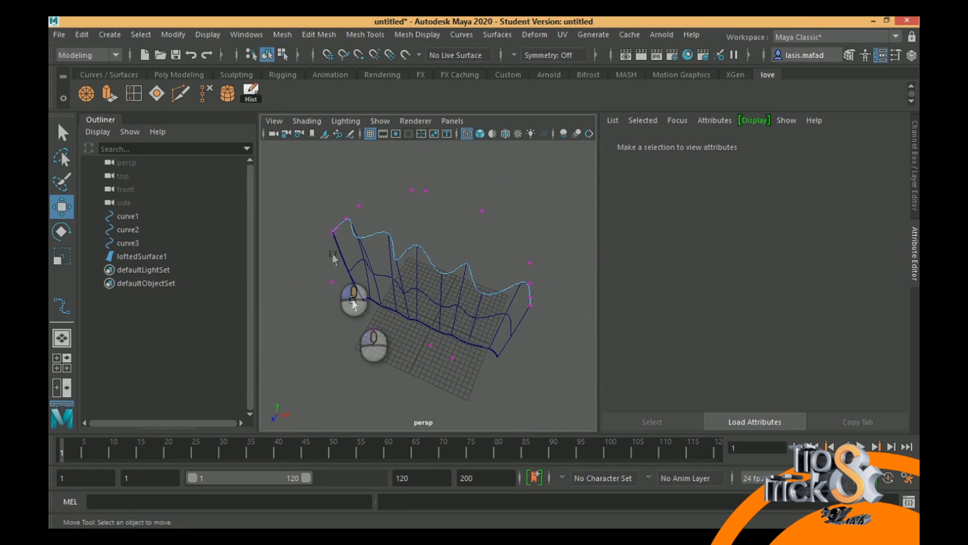
left_click_drag(461, 191, 491, 267)
key("ctrl+z")
left_click_drag(454, 294, 508, 288, "alt")
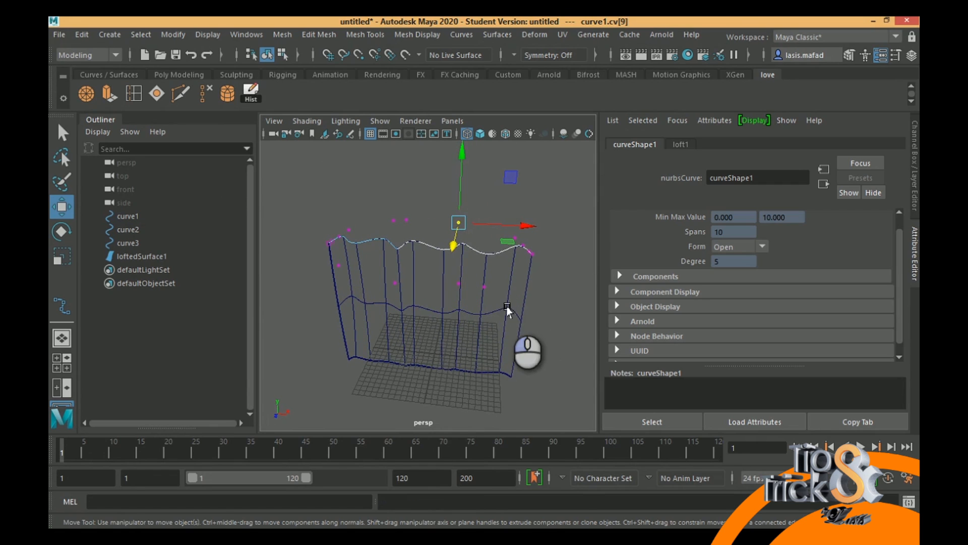
- Return to object mode with the top curve selected and switch the viewport back to shaded display
right_click_drag(486, 253, 529, 161)
left_click(548, 212)
left_click(501, 251)
left_click_drag(504, 277, 446, 232, "alt")
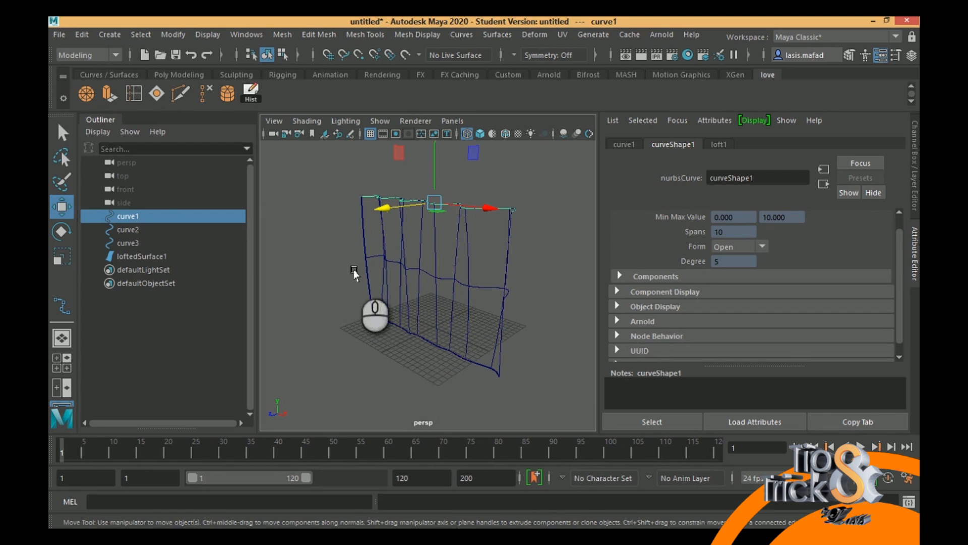
key("5")
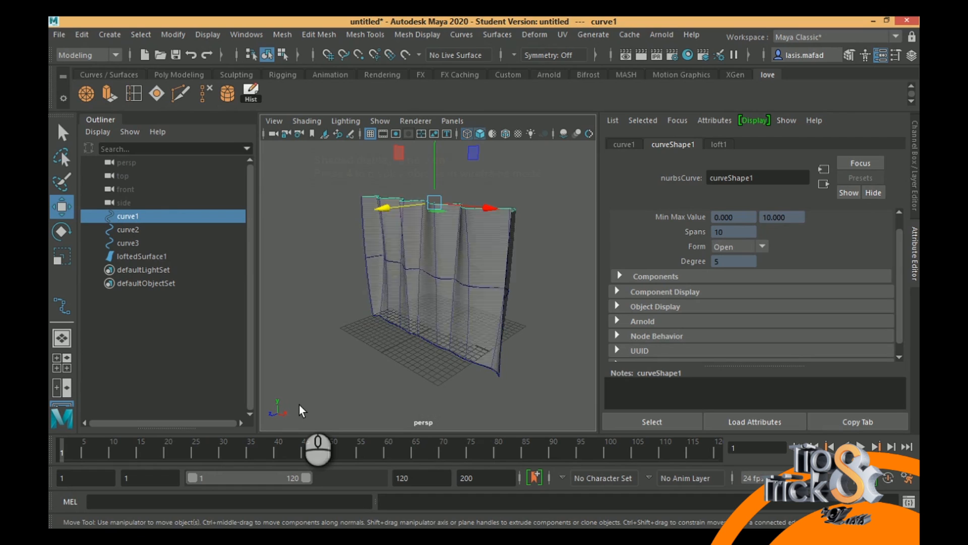
- Select the middle curve of the lofted curtain and set the animation end frame to 50
left_click_drag(105, 446, 50, 447)
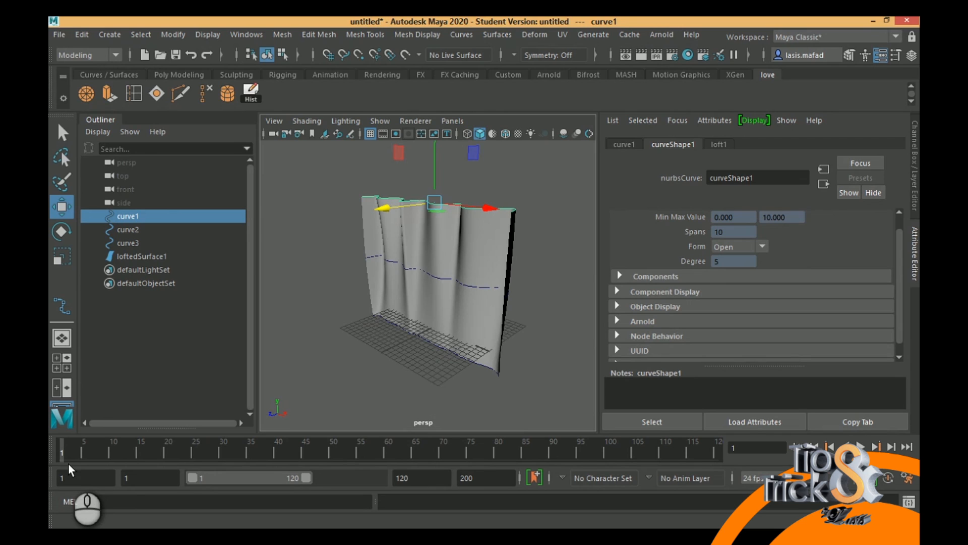
left_click(438, 276)
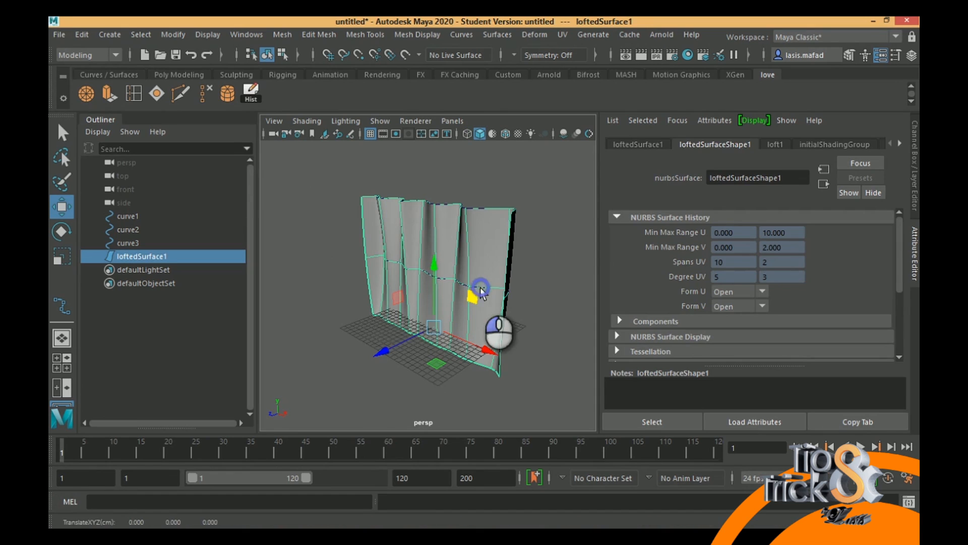
left_click(554, 287)
left_click(132, 230)
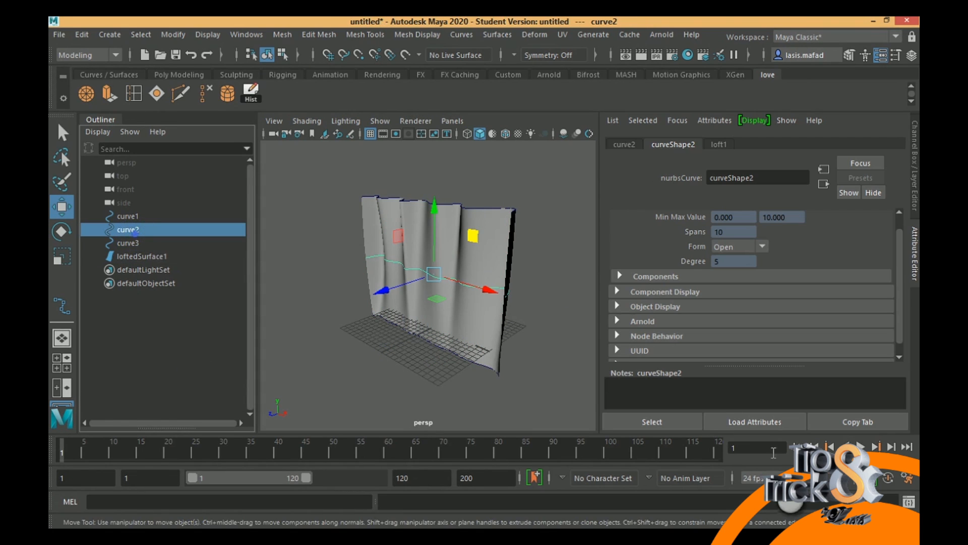
double_click(480, 482)
type("50")
key("Return")
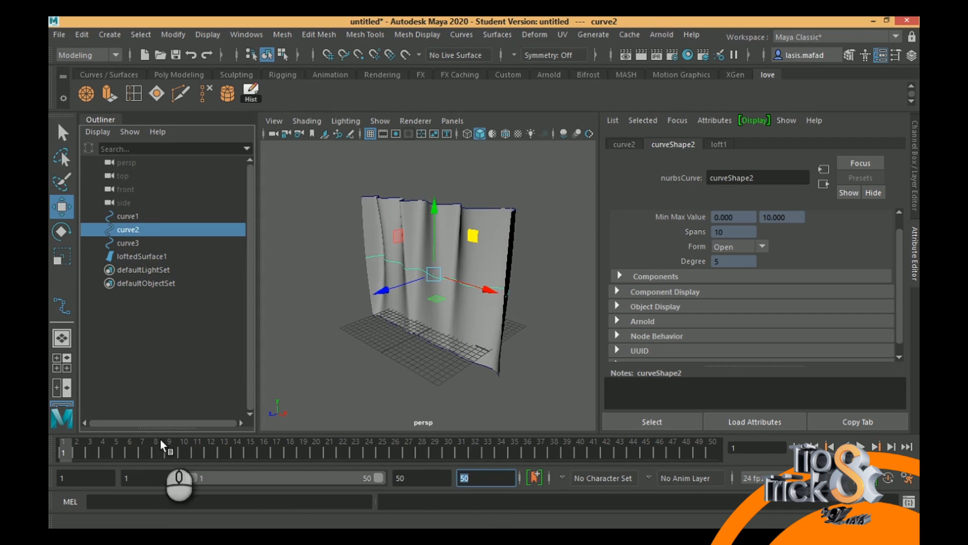
- Switch to the Animation menu set and set a keyframe on the middle curve at frame 1
type("s")
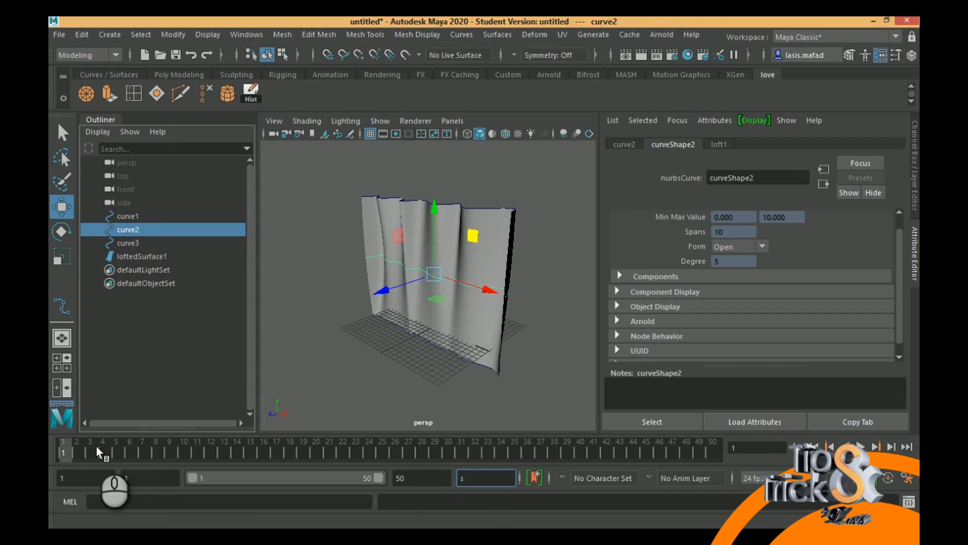
type("s")
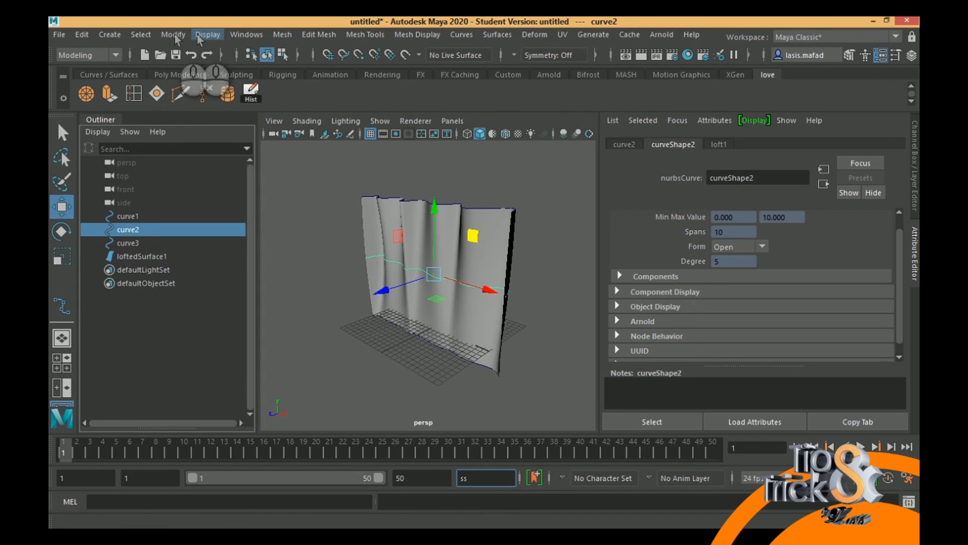
left_click(83, 55)
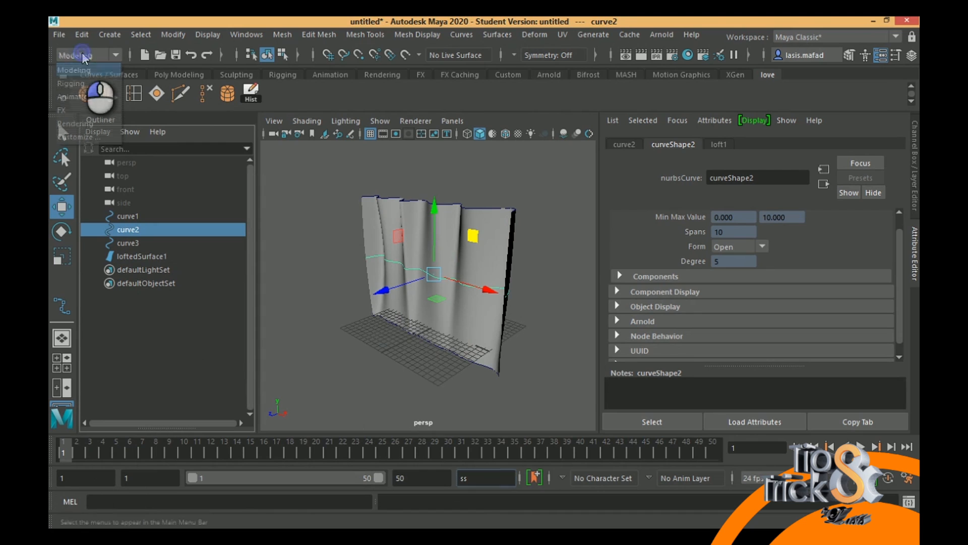
left_click(82, 96)
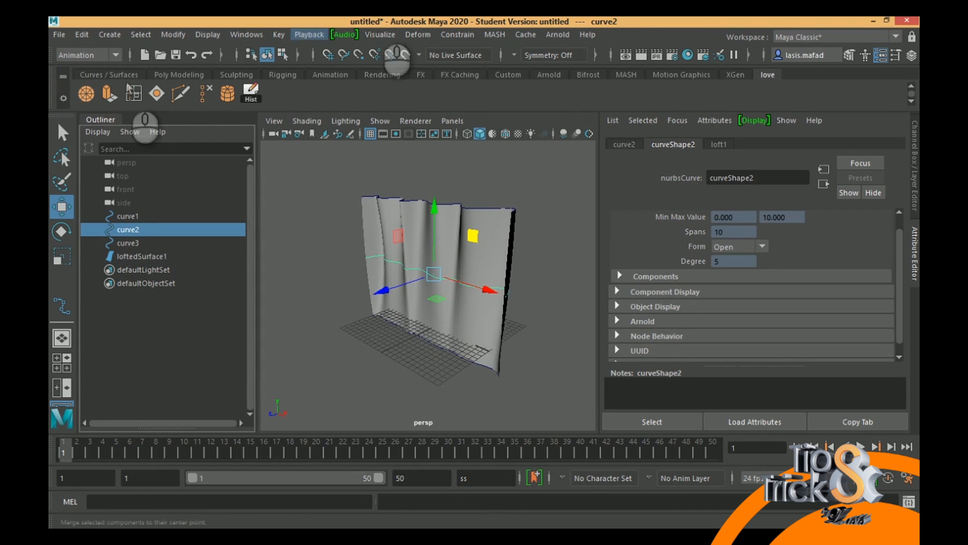
left_click(282, 35)
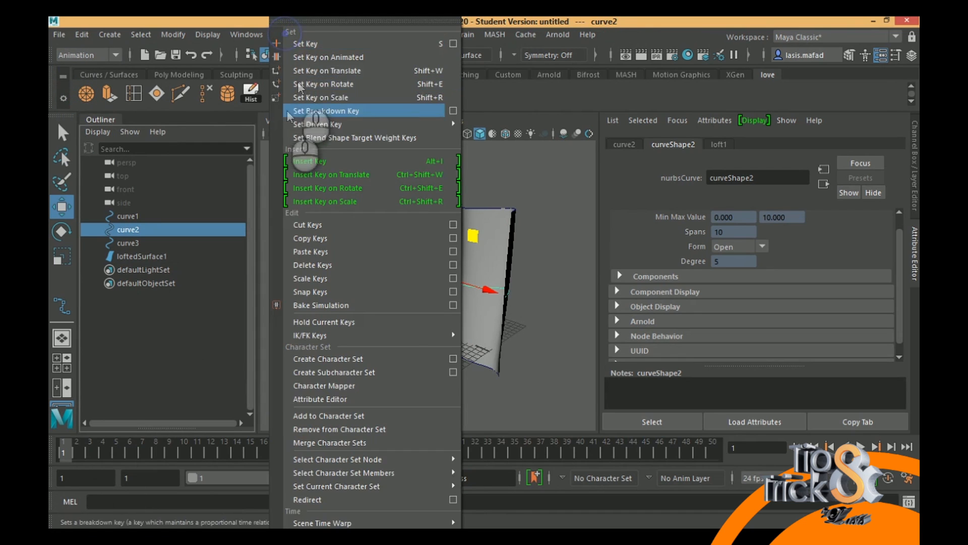
left_click(306, 44)
- At frame 20, move the middle curve outward along Z so the curtain bulges, and set a keyframe
left_click_drag(79, 454, 315, 455)
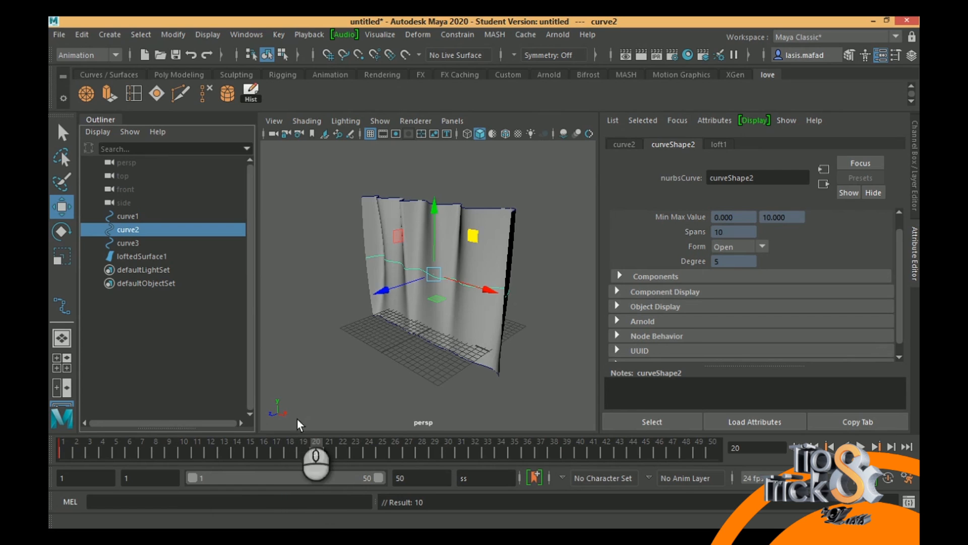
left_click_drag(384, 291, 358, 301)
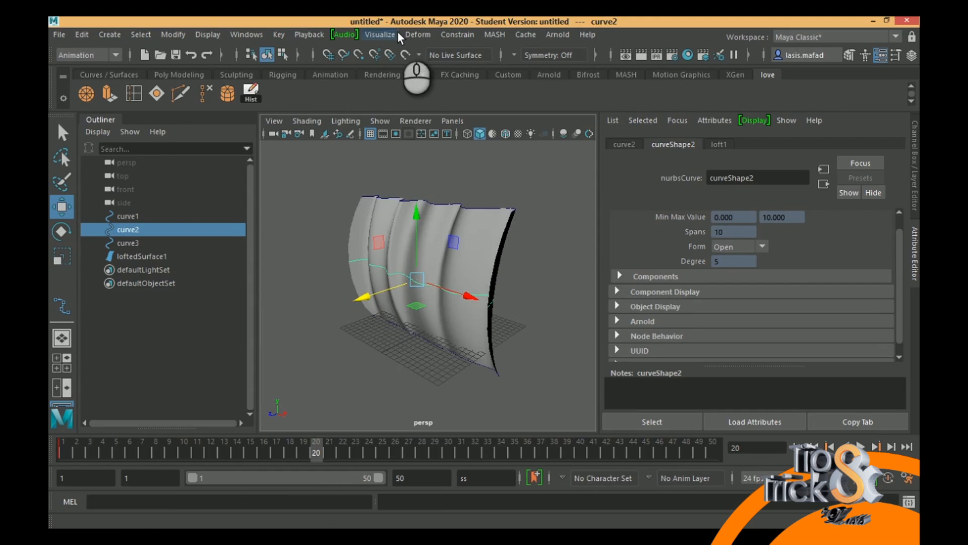
key("s")
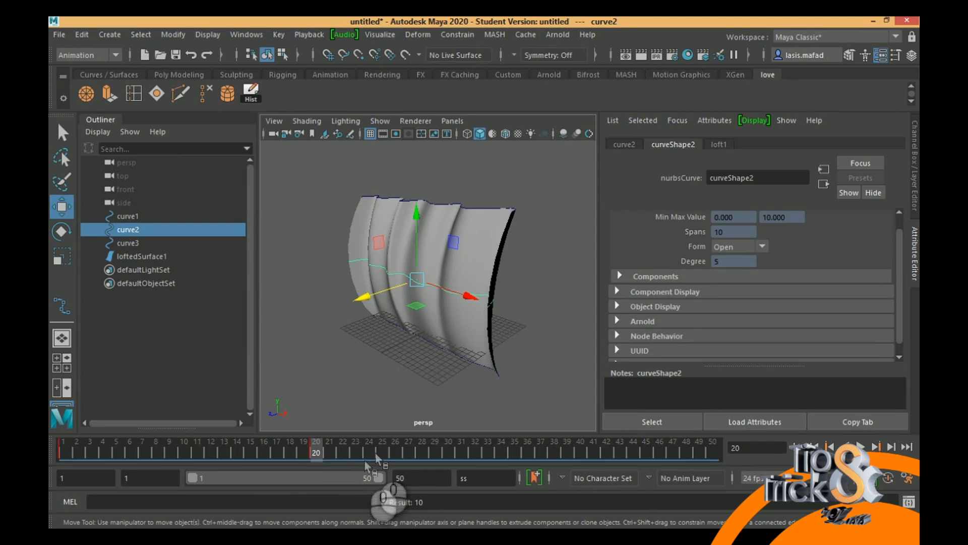
- Move the middle curve back along Z and keyframe it at frame 36, and set another keyframe at frame 50
mouse_move(317, 448)
left_mouse_down()
mouse_move(576, 457)
mouse_move(456, 463)
mouse_move(527, 463)
left_mouse_up()
mouse_move(359, 298)
left_mouse_down()
mouse_move(416, 288)
mouse_move(370, 299)
left_mouse_up()
left_click(719, 451)
key("s")
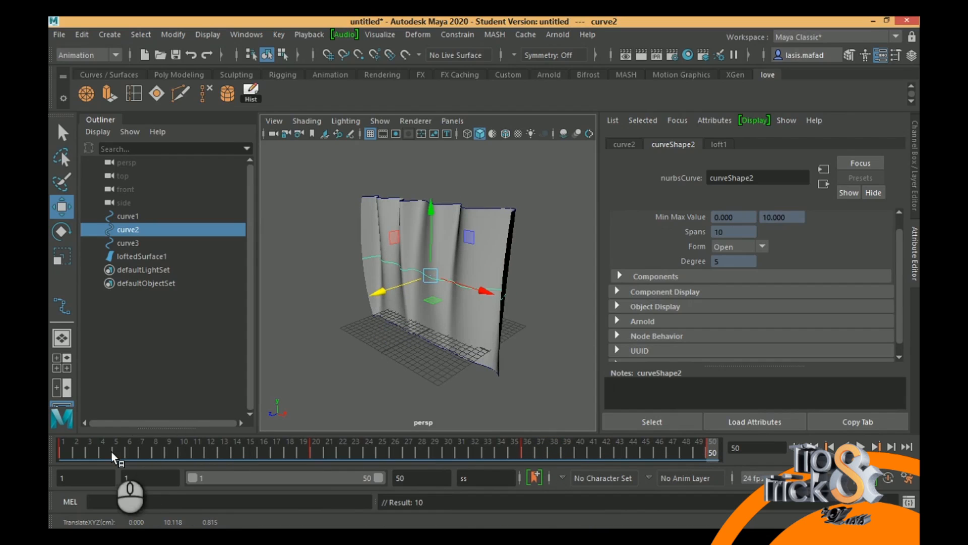
- Preview the middle curve's motion, select the curtain's bottom curve, and set a keyframe on it at frame 1
left_click_drag(110, 450, 209, 449)
left_click(432, 343)
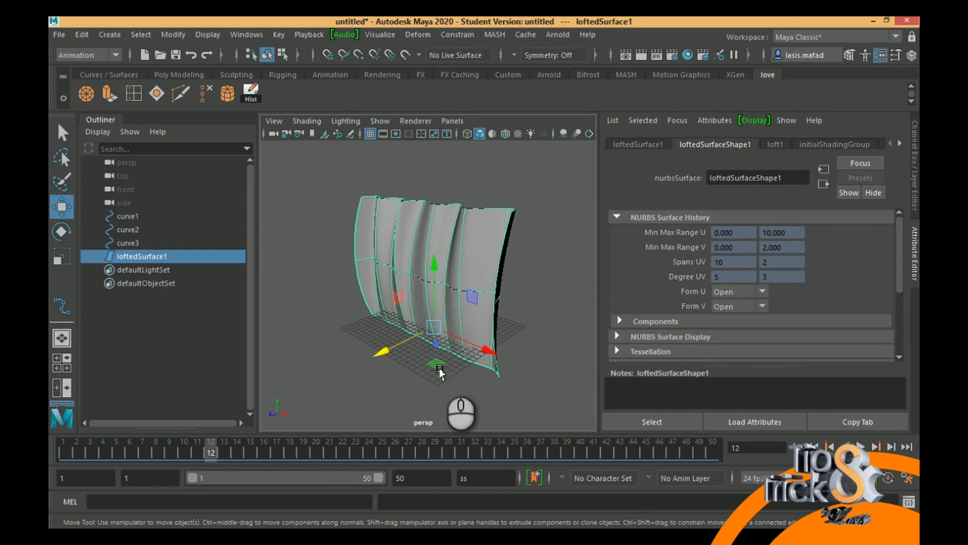
left_click(576, 347)
left_click(467, 362)
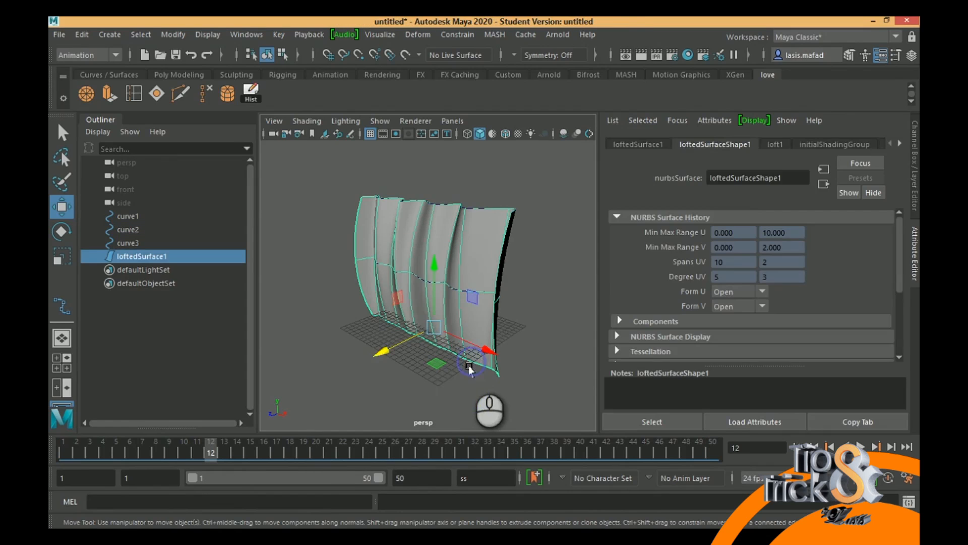
left_click(126, 242)
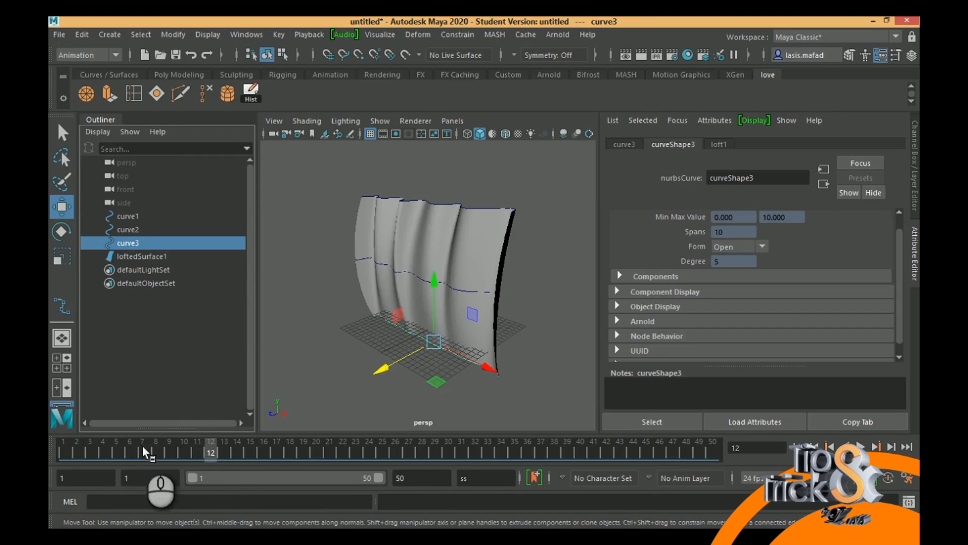
left_click(62, 446)
- Keyframe the bottom curve swinging along Z: moved backward at frame 13, forward at frame 29, and back again at frame 50
left_click_drag(101, 444, 224, 446)
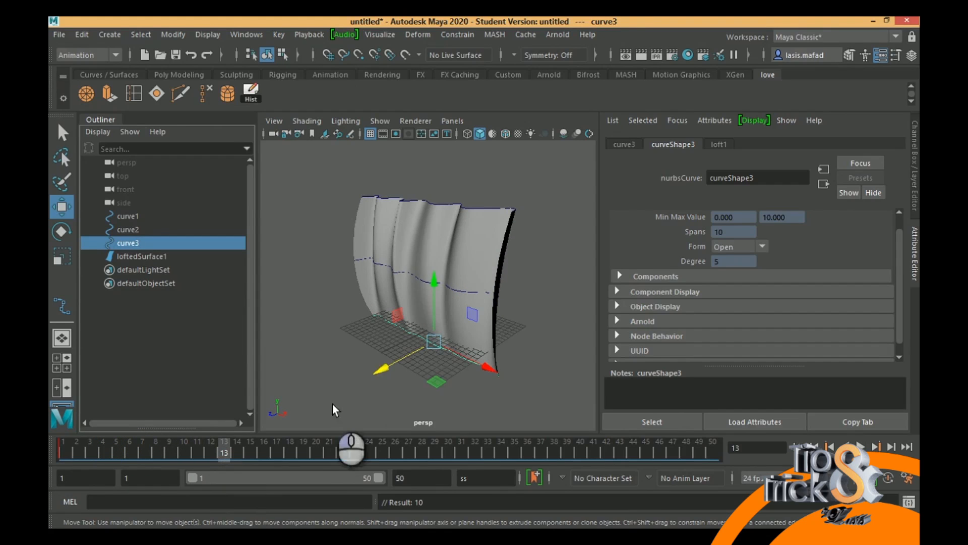
left_click_drag(377, 368, 388, 367)
left_click_drag(224, 449, 435, 451)
left_click_drag(392, 366, 363, 374)
key("s")
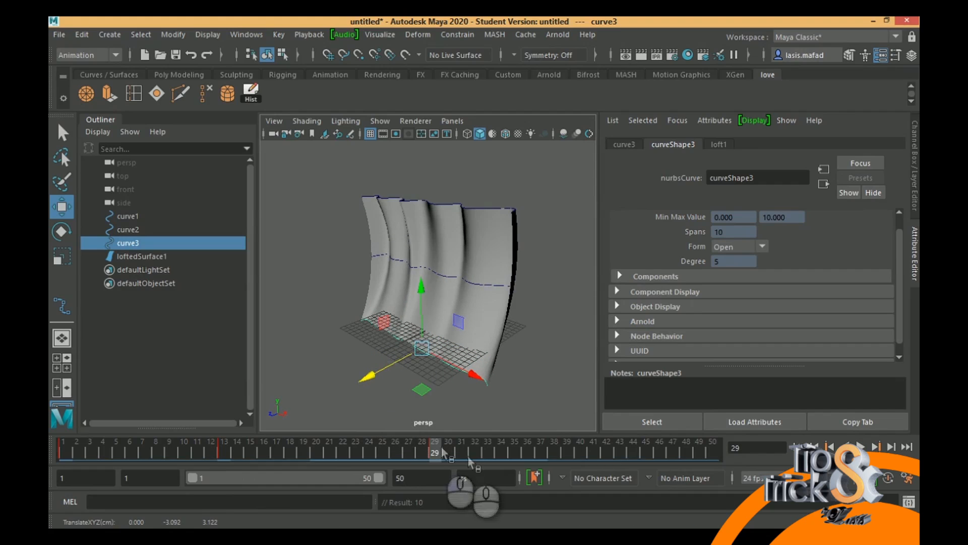
left_click_drag(439, 453, 721, 454)
left_click_drag(370, 378, 405, 364)
- Play the curtain animation from frame 1 and stop the playback
left_click(799, 447)
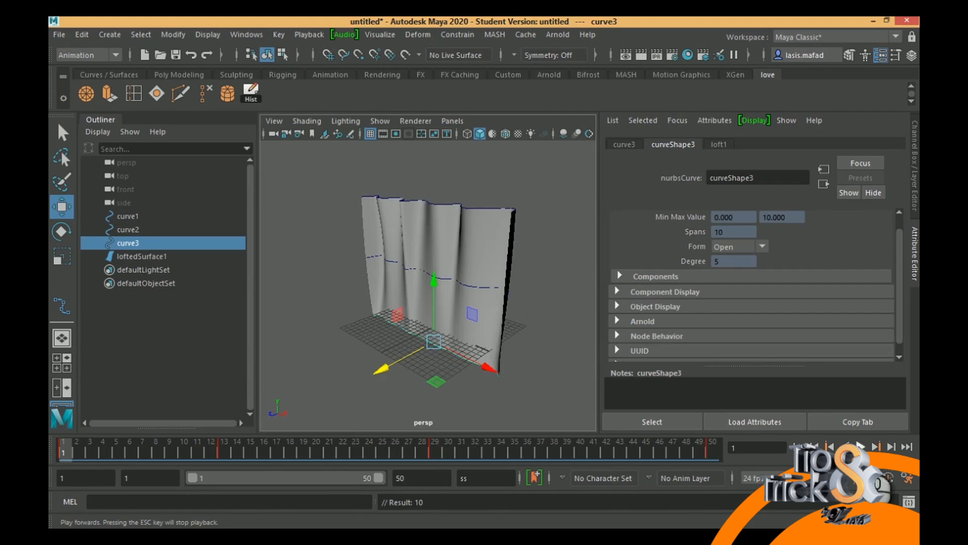
left_click(860, 446)
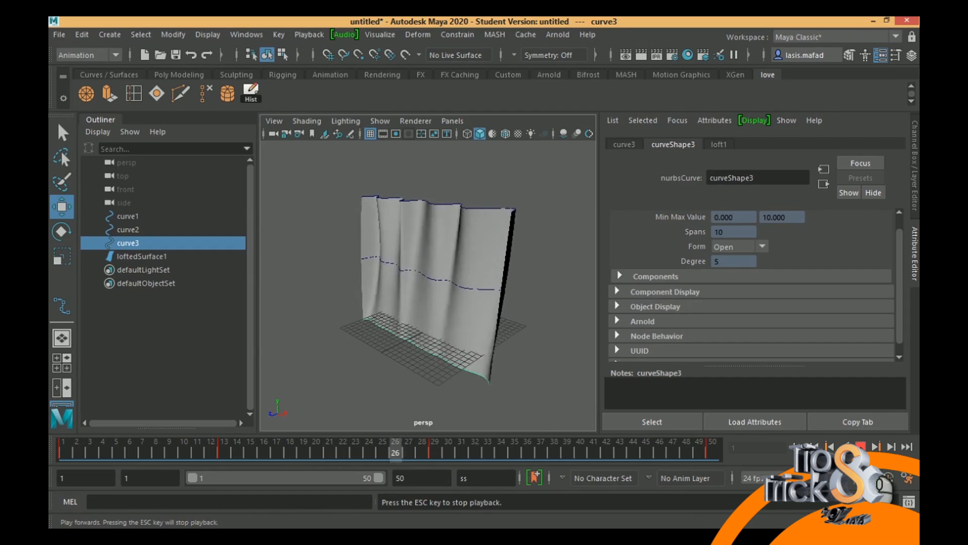
left_click(861, 447)
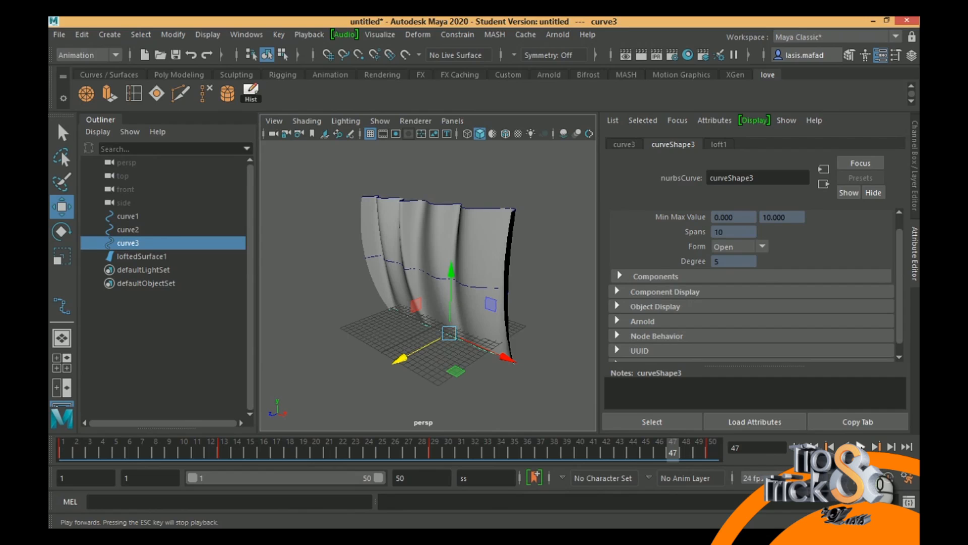
- Select the three source curves of the curtain and delete them
left_click(451, 204)
left_click(459, 342, "shift")
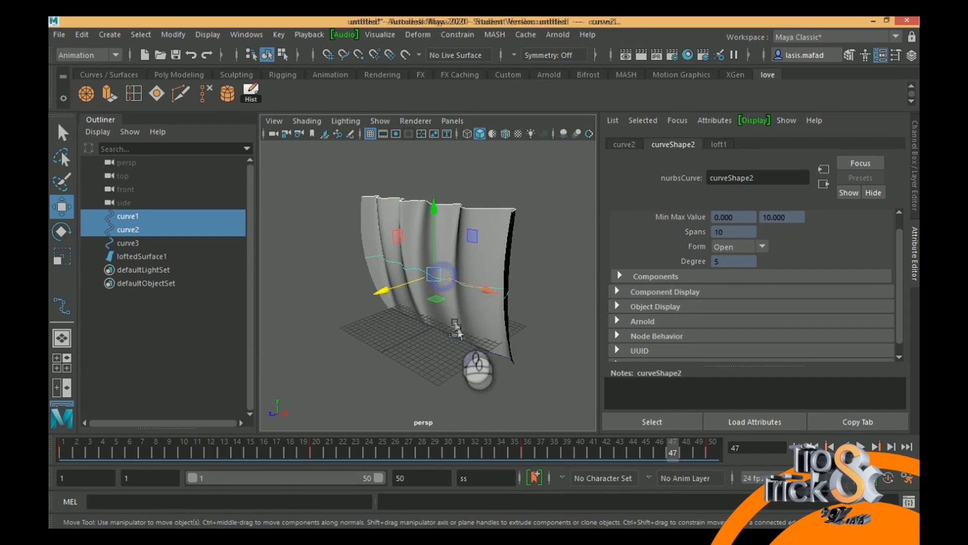
left_click(460, 342, "shift")
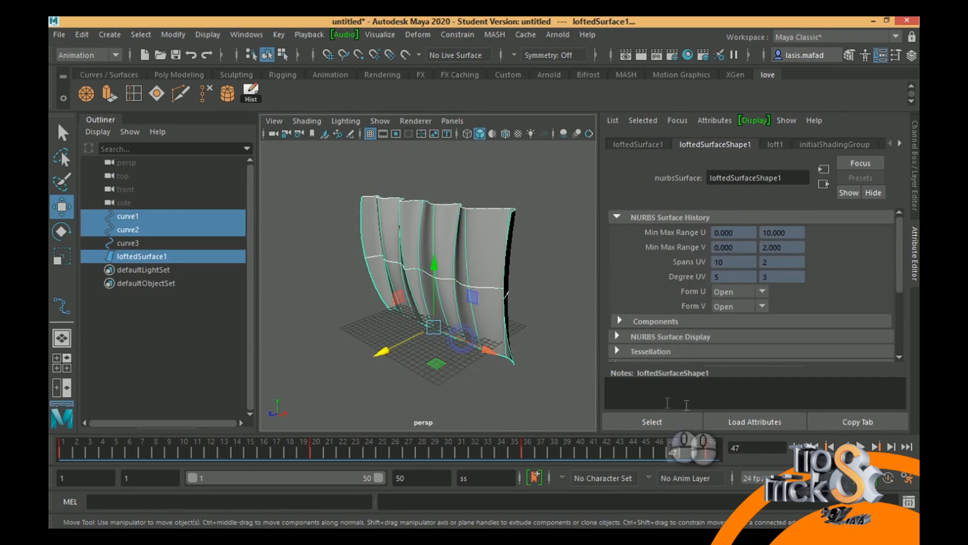
left_click(556, 342)
left_click_drag(126, 217, 129, 238)
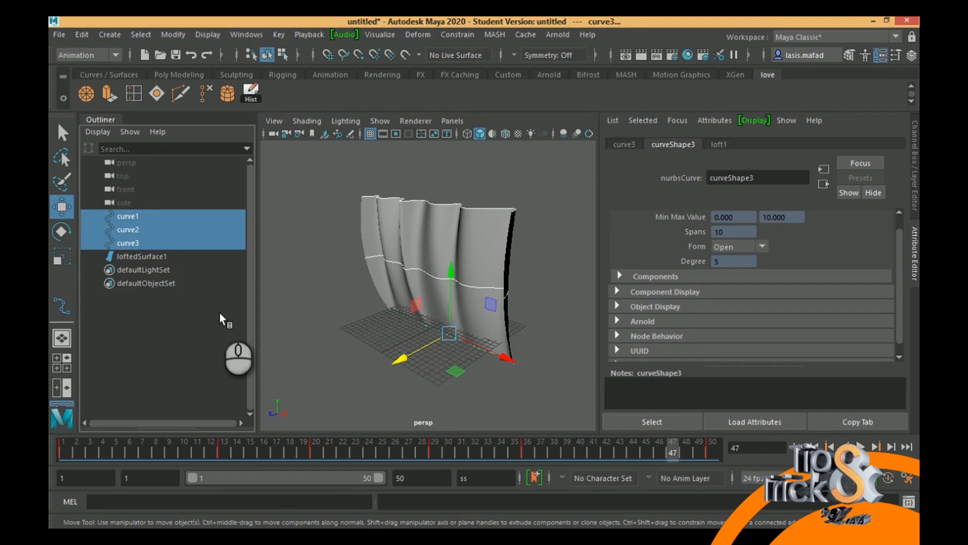
key("Delete")
- Play the timeline with only the lofted surface left, and undo the deletion of the source curves
key("alt+v")
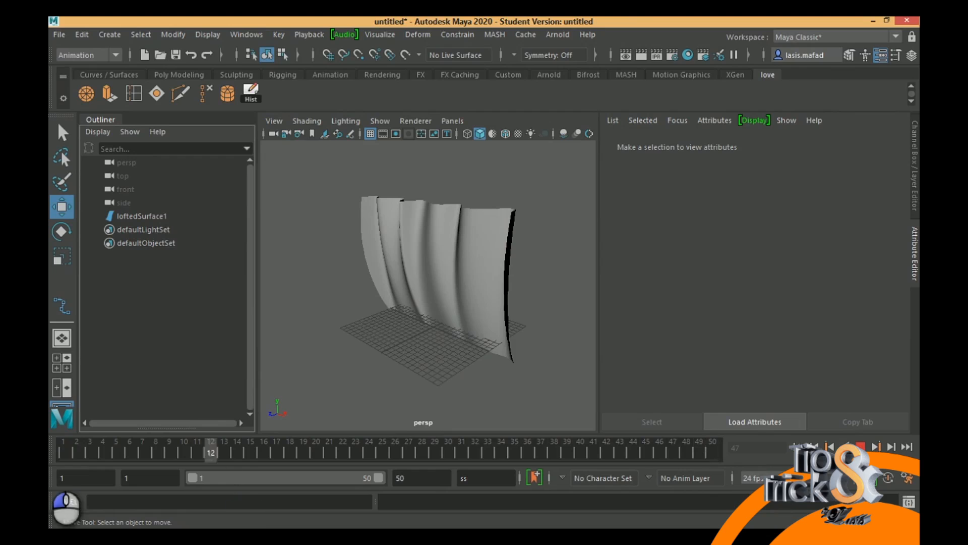
left_click(908, 447)
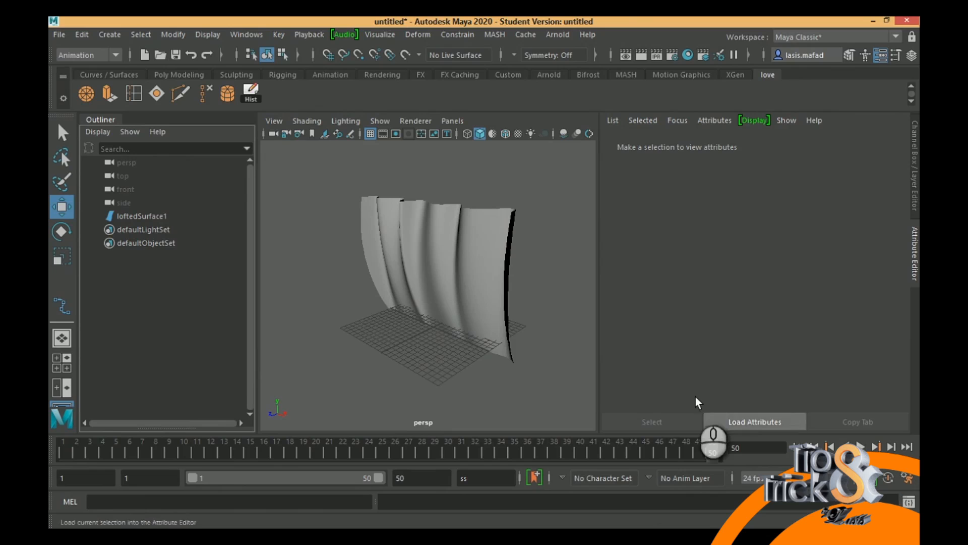
key("ctrl+z")
key("ctrl+z")
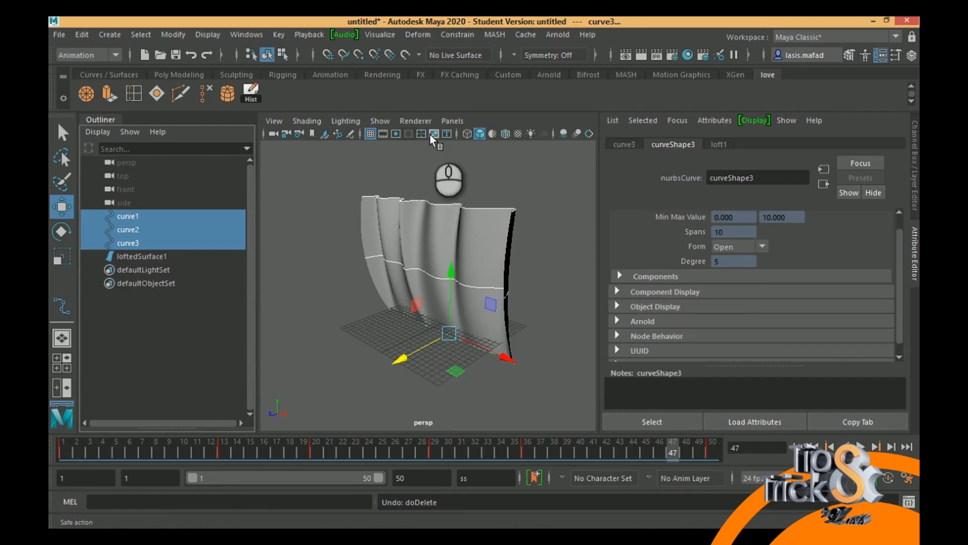
- Select the lofted curtain surface
left_click(470, 234)
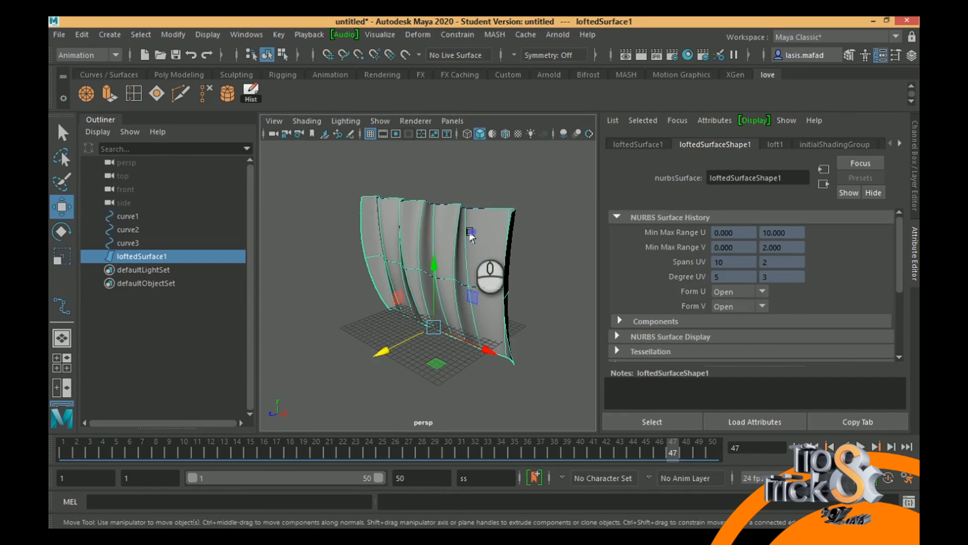
left_click(80, 35)
left_click(126, 242)
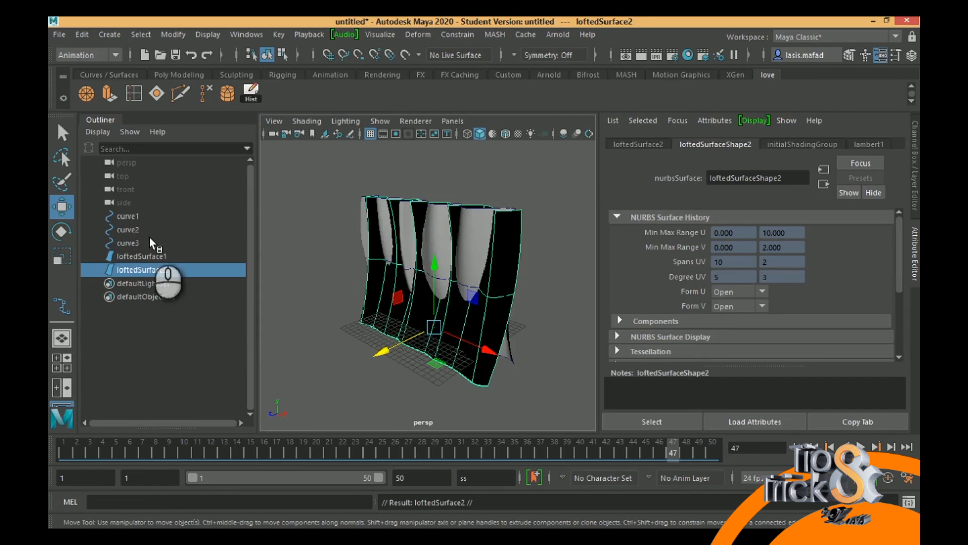
key("ctrl+z")
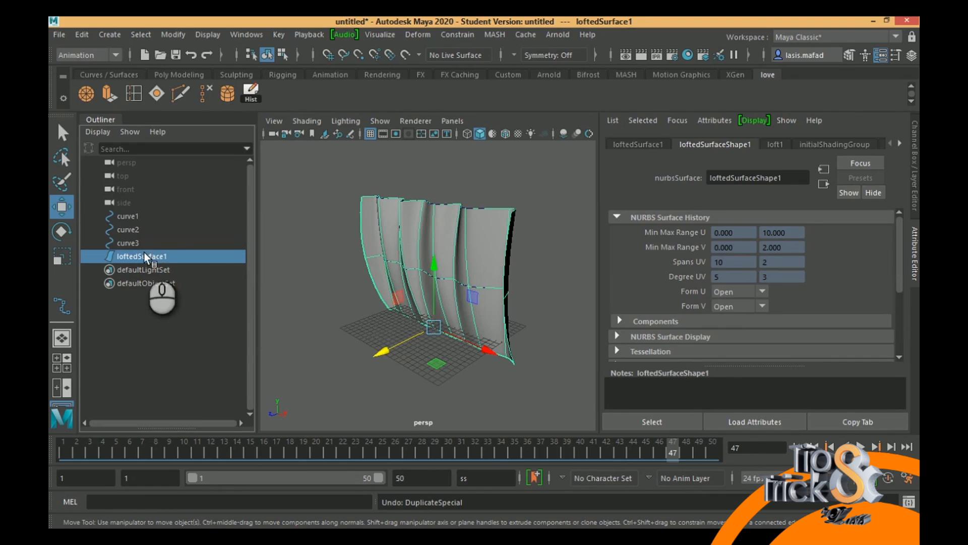
- Delete the lofted surface's construction history, and scrub and play the timeline to check its link to the curves
left_click(82, 34)
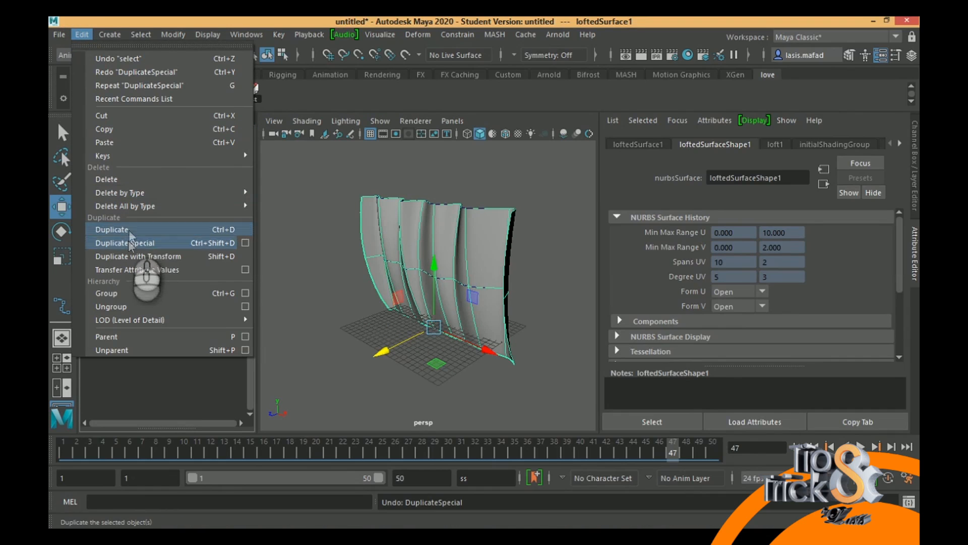
mouse_move(129, 192)
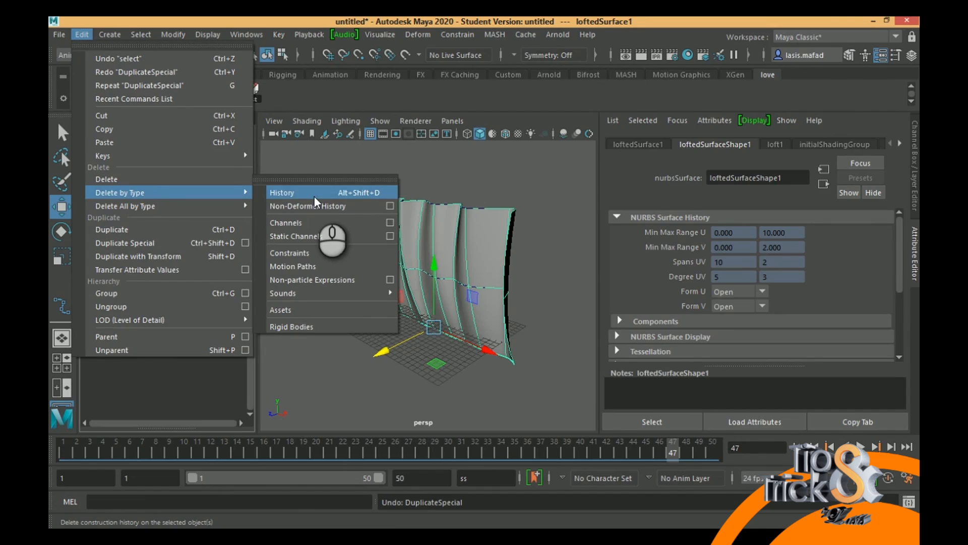
left_click(315, 199)
left_click_drag(69, 451, 178, 457)
left_click(860, 446)
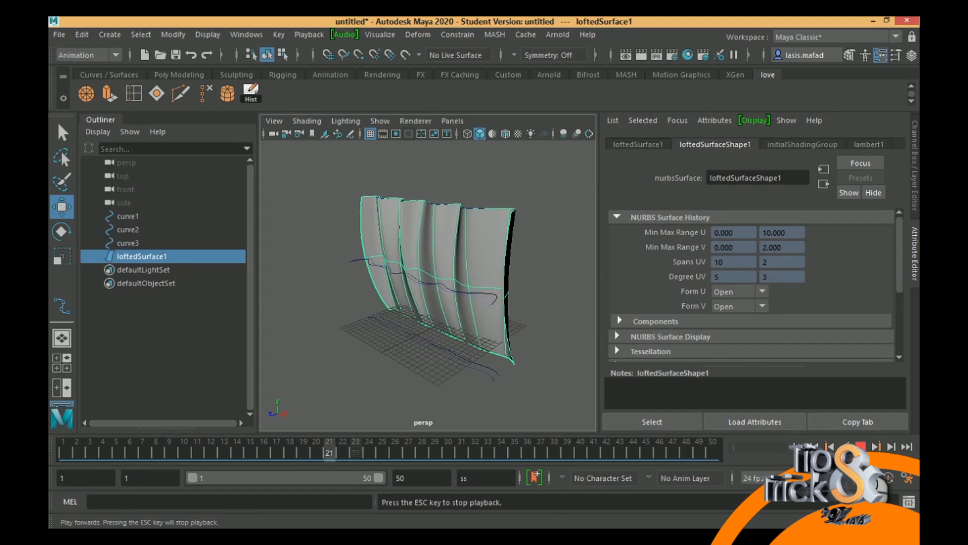